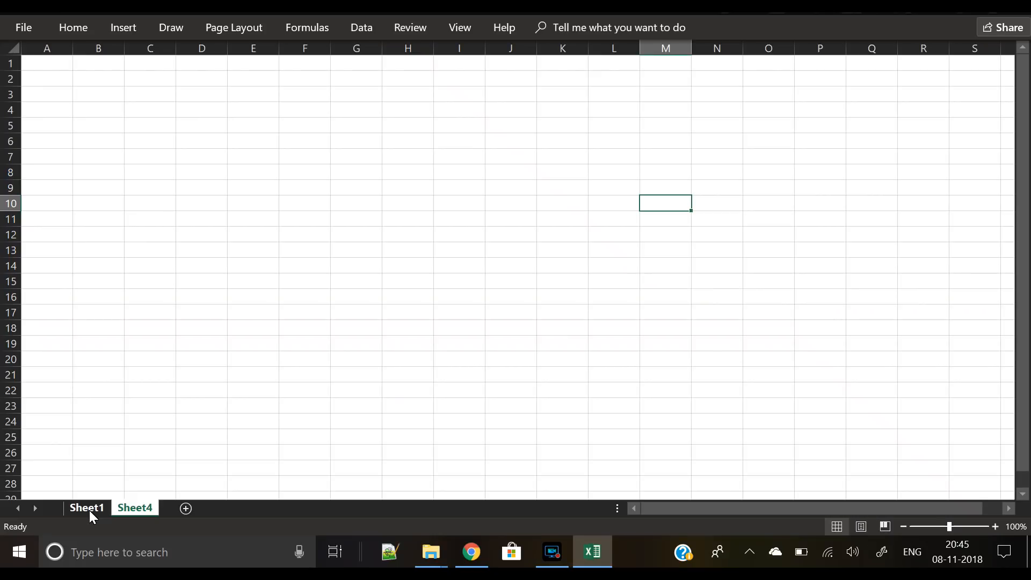
Step: Examine the monthly website metrics table on Sheet1, from Visits to Exit Rate, including its summary row
left_click(88, 508)
left_click_drag(116, 113, 420, 244)
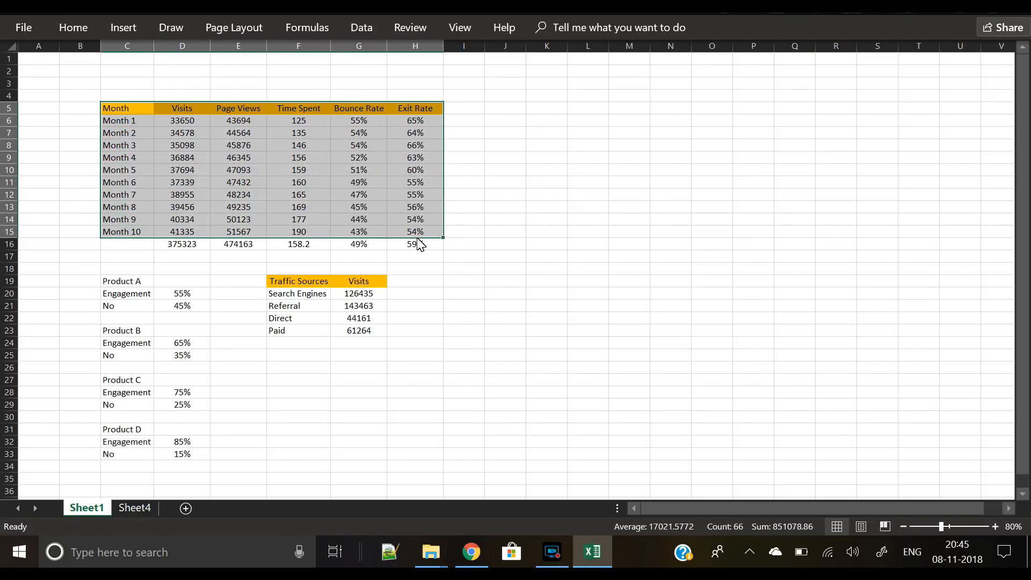
left_click(194, 109)
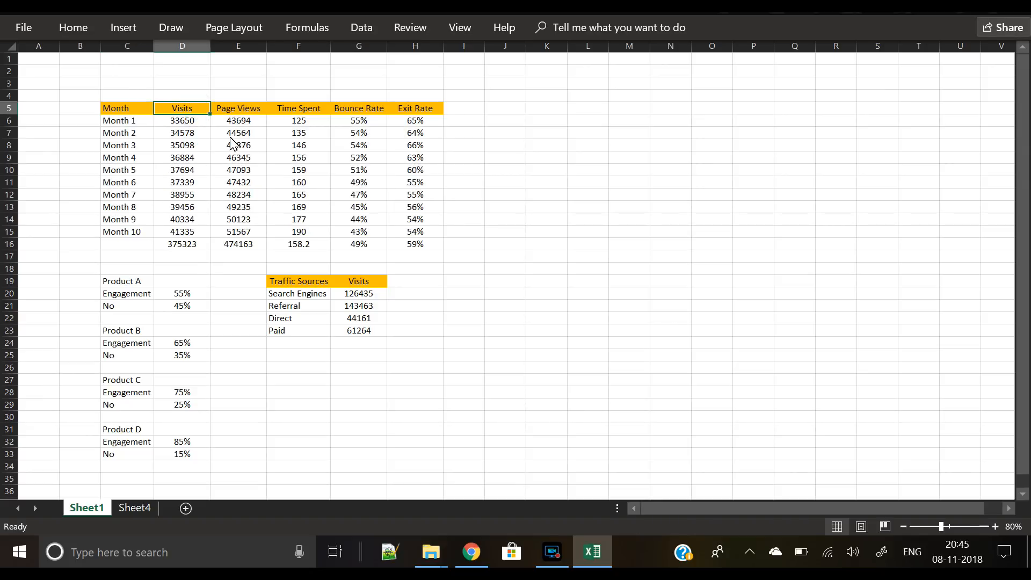
left_click(251, 109)
left_click(301, 110)
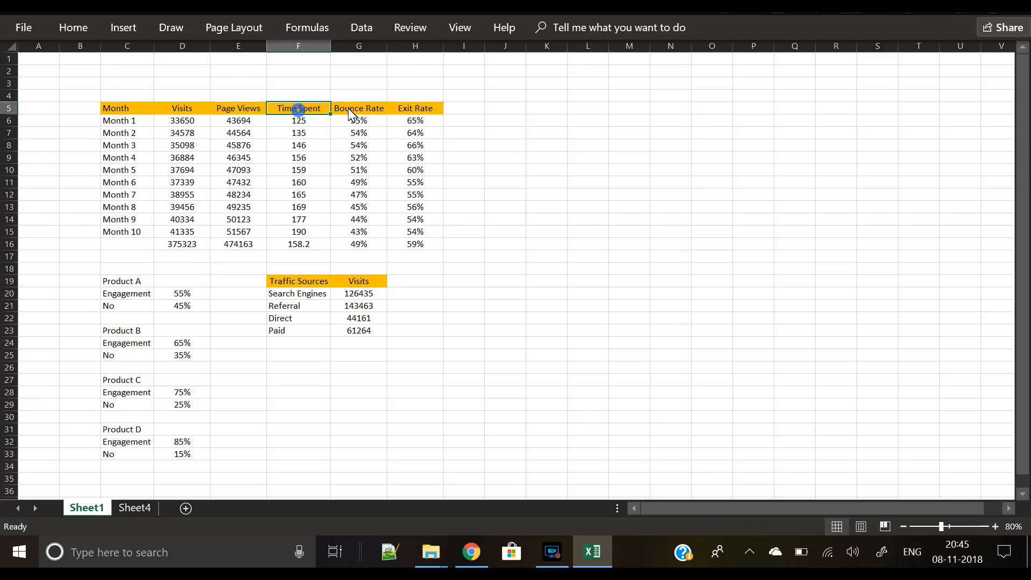
left_click(354, 109)
left_click(422, 109)
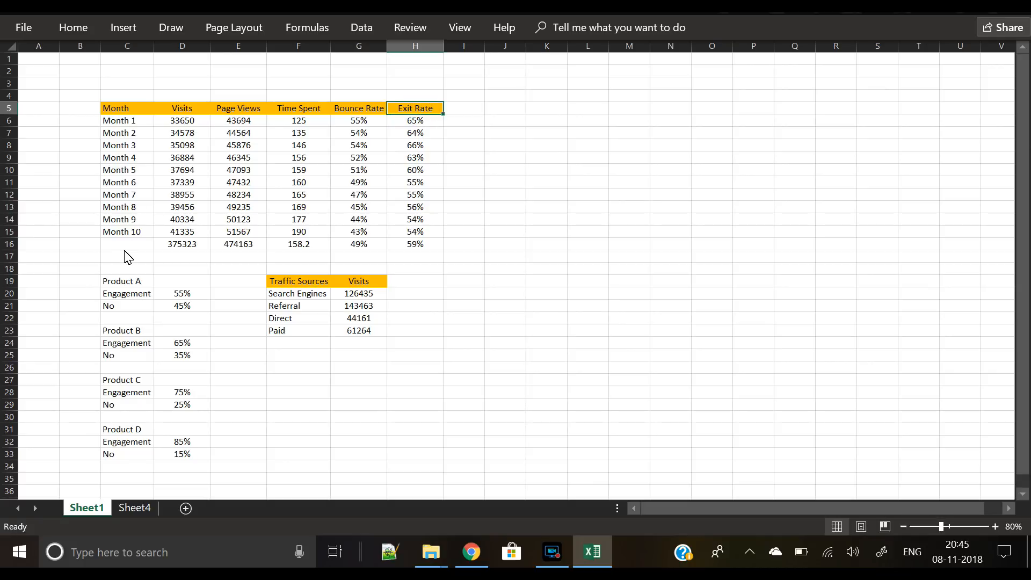
left_click_drag(177, 248, 400, 251)
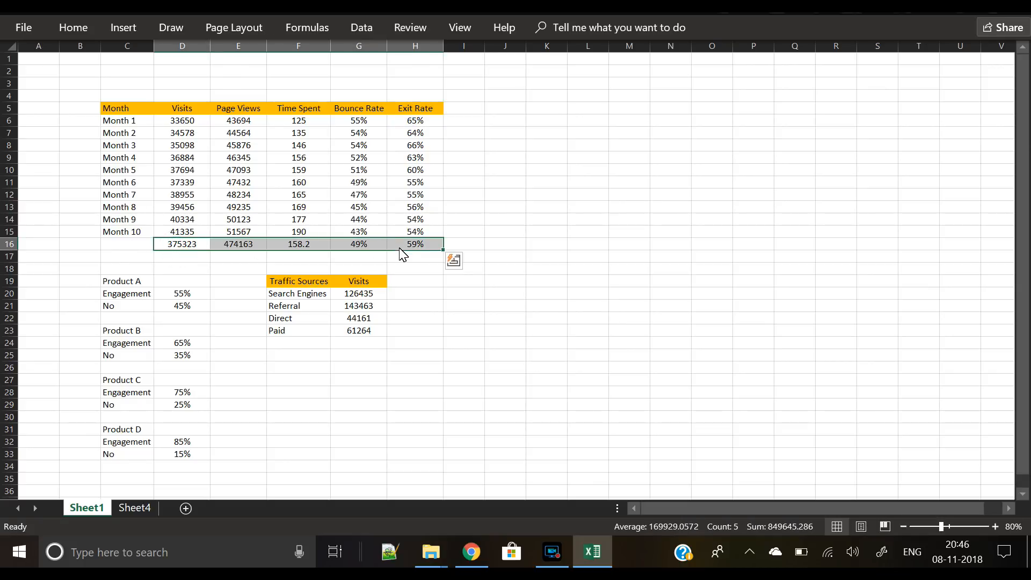
left_click(315, 250)
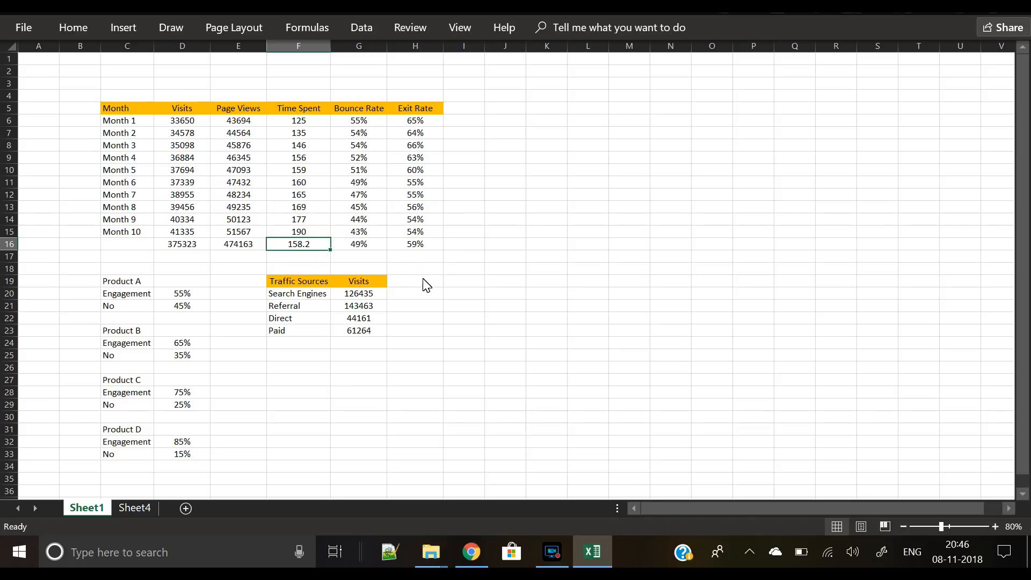
left_click_drag(366, 252, 417, 253)
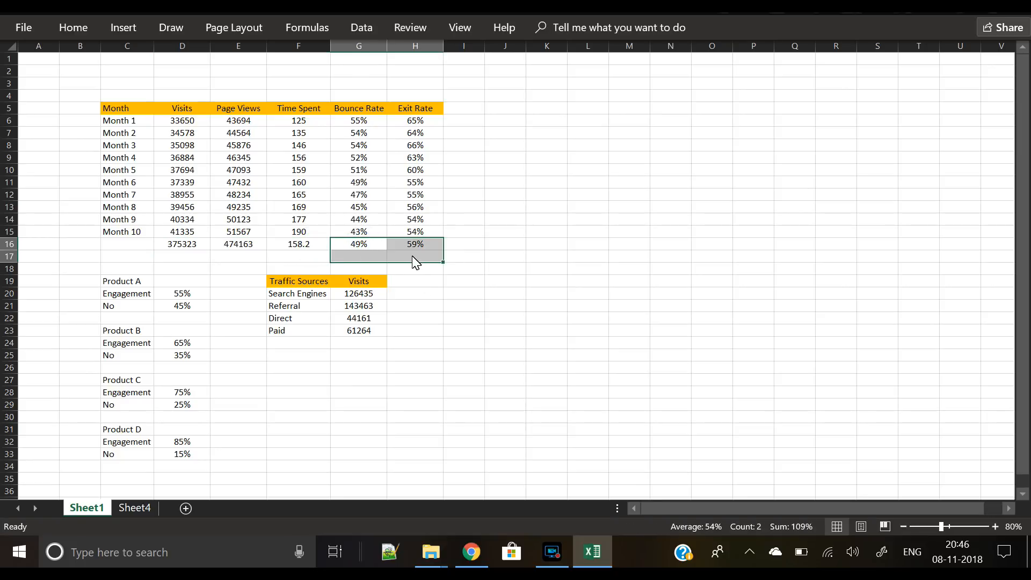
left_click(432, 340)
Step: Examine the engagement figures of Products A to D and the Traffic Sources table on Sheet1
left_click(140, 281)
left_click_drag(126, 293, 179, 304)
left_click_drag(137, 344, 180, 357)
left_click_drag(154, 395, 180, 396)
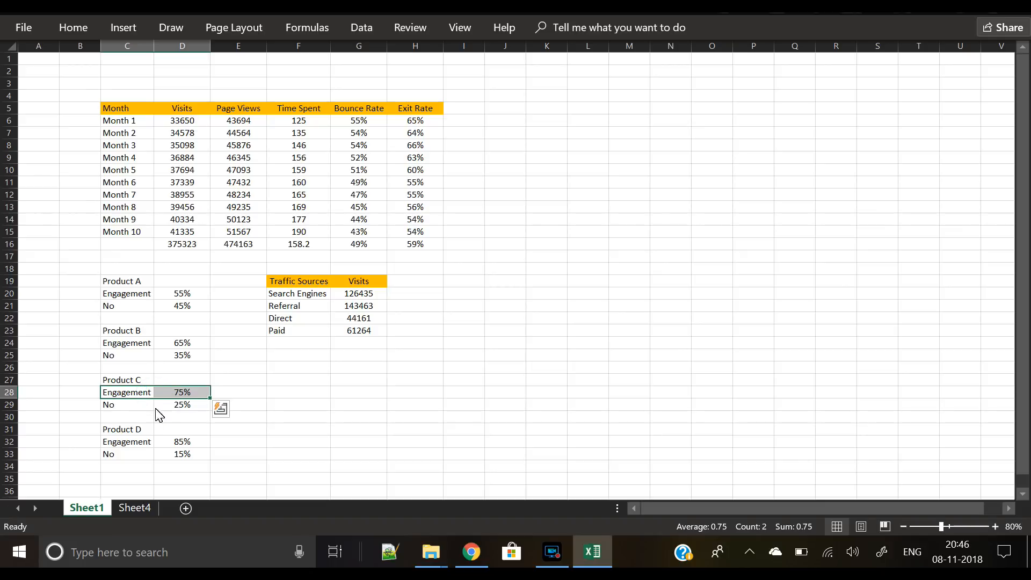
left_click_drag(136, 441, 173, 455)
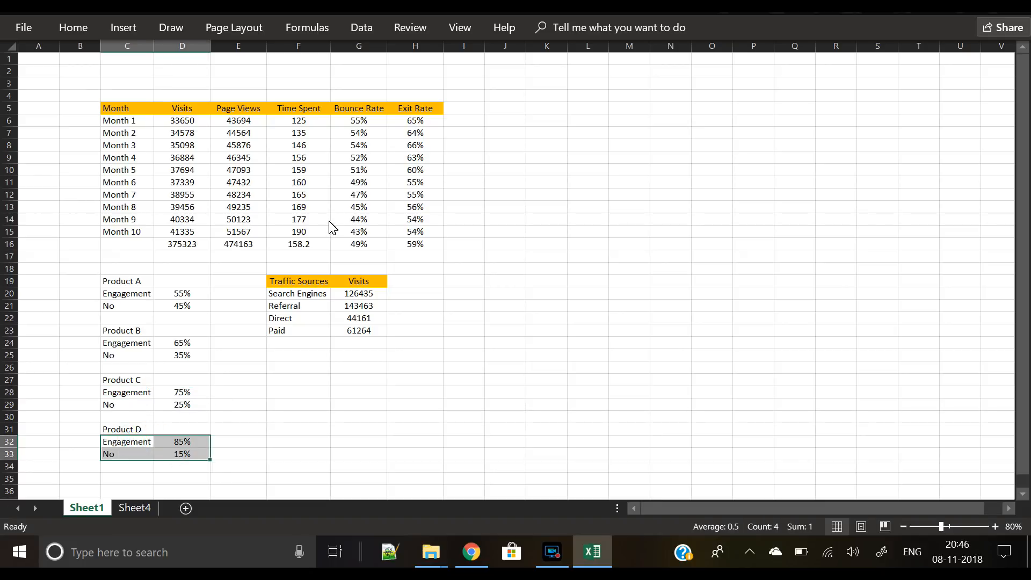
left_click_drag(304, 282, 342, 337)
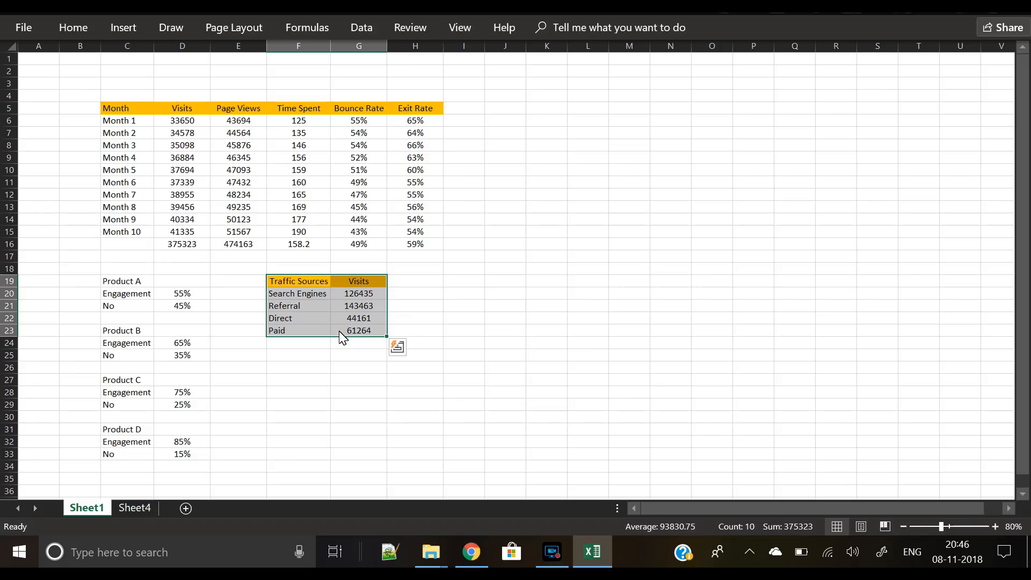
left_click(316, 406)
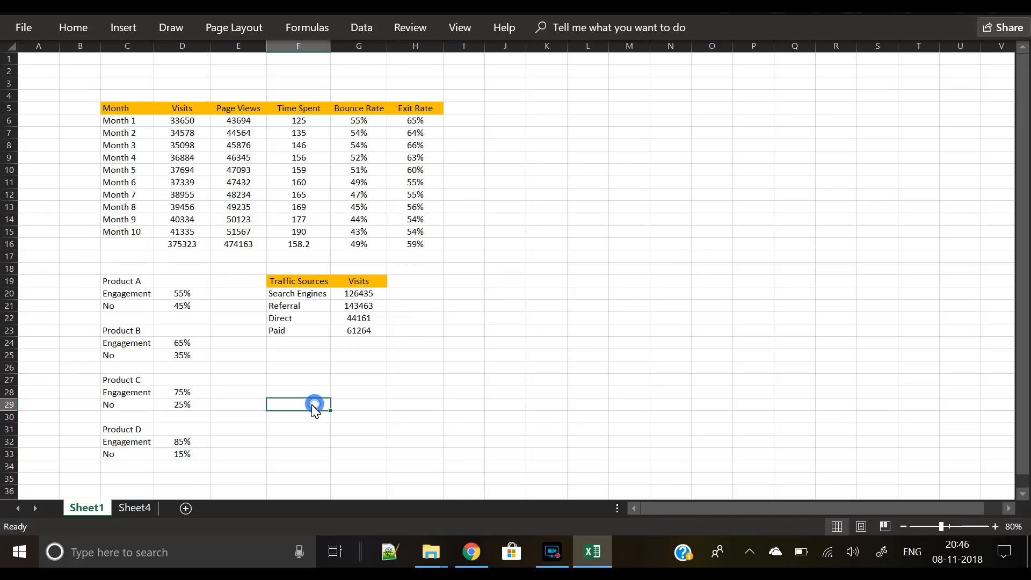
Step: Hide the gridlines on Sheet4 and set its zoom to 80%
left_click(144, 511)
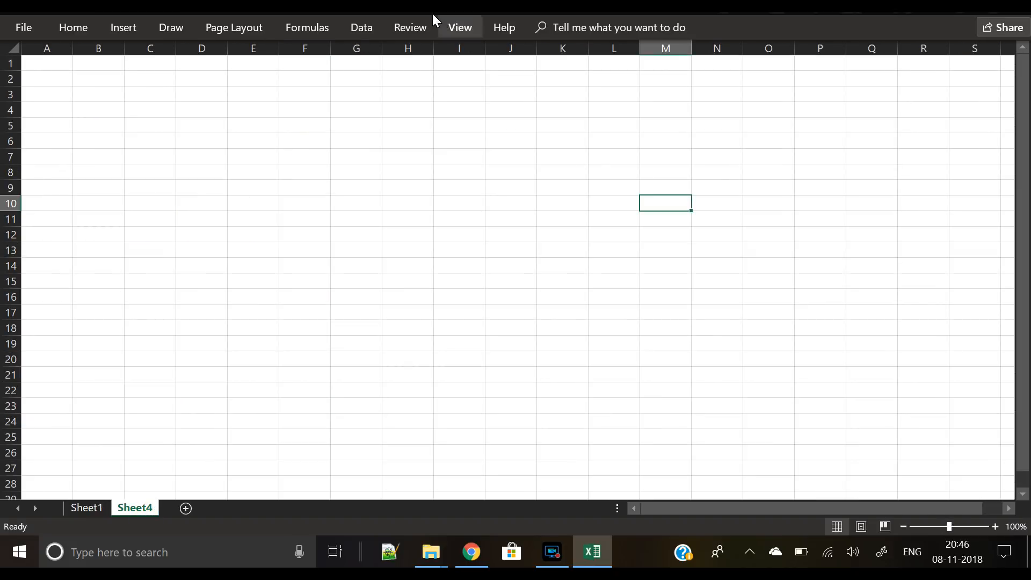
left_click(471, 36)
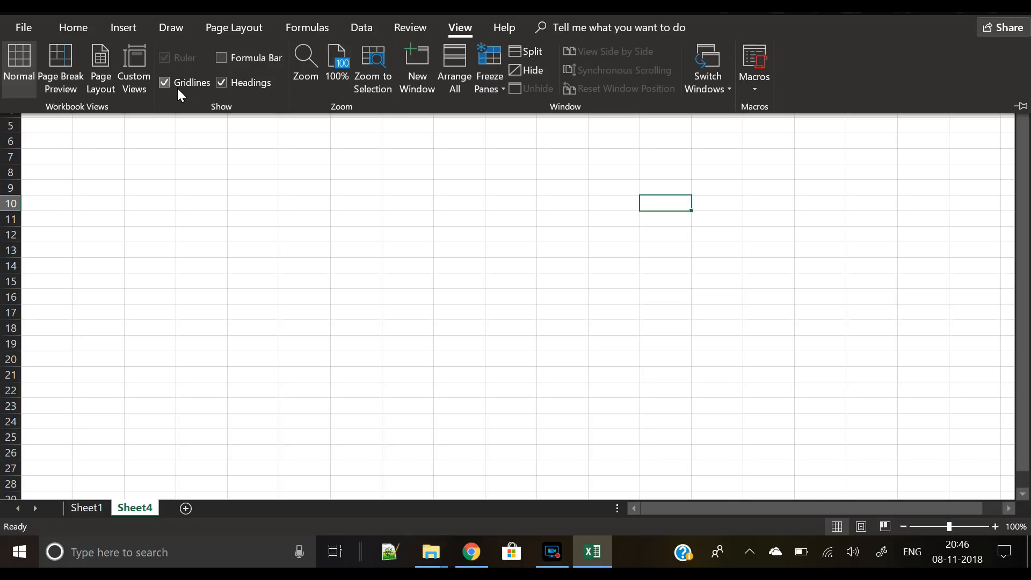
left_click(163, 84)
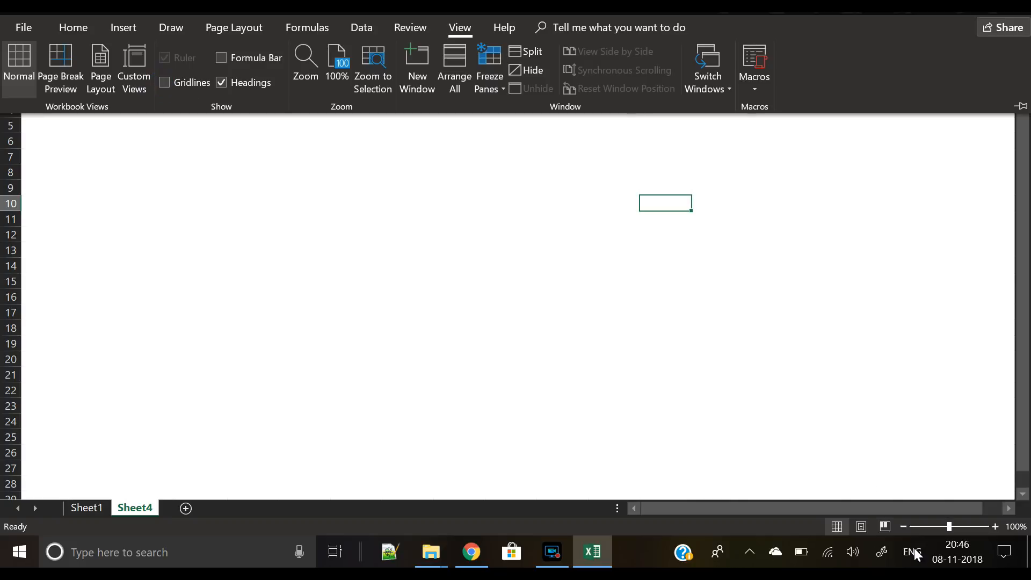
left_click(902, 528)
left_click(902, 528)
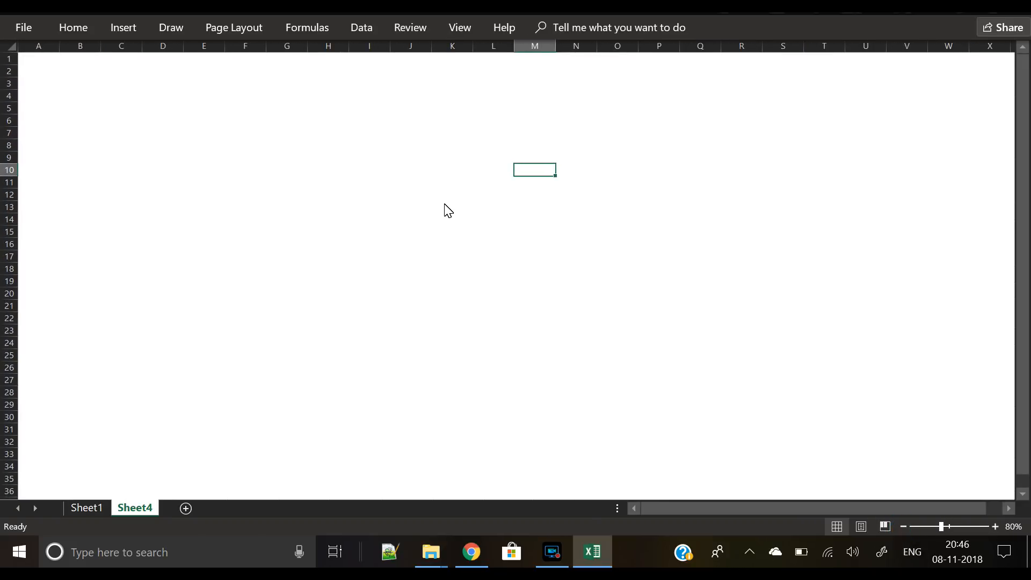
Step: Set the image file pexels-photo-355770.jpeg as the sheet background of Sheet4
left_click(231, 25)
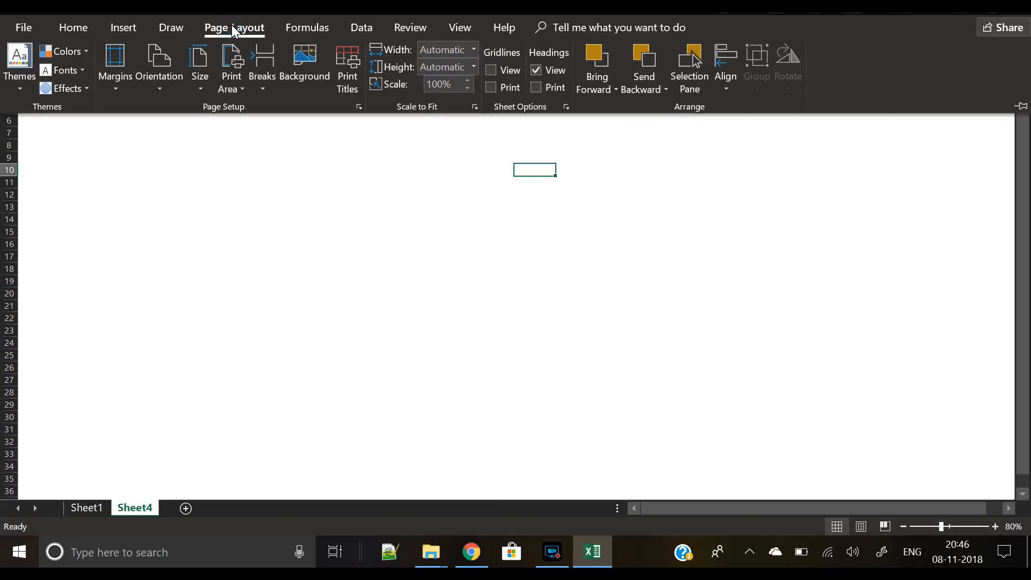
left_click(312, 64)
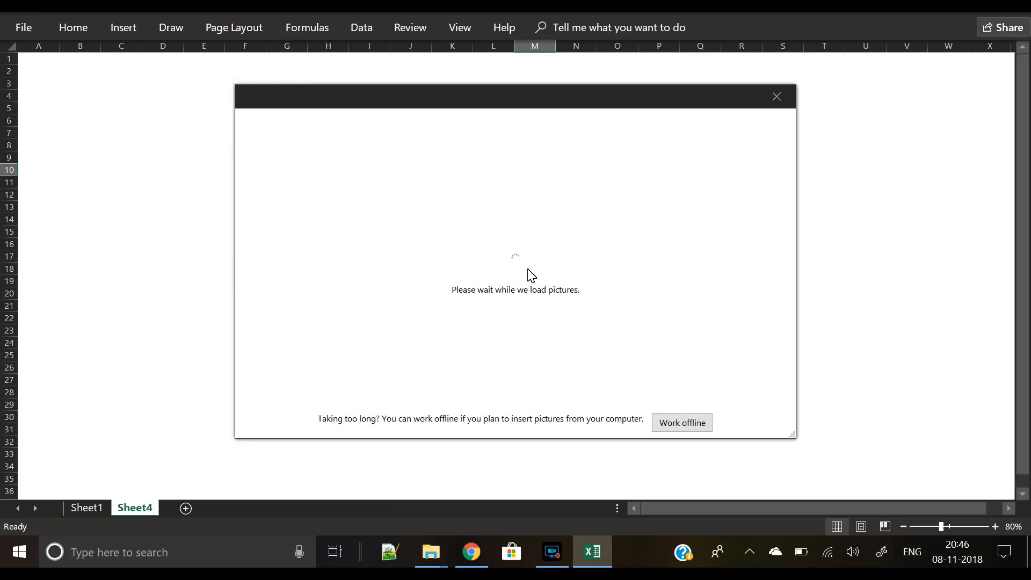
left_click(577, 182)
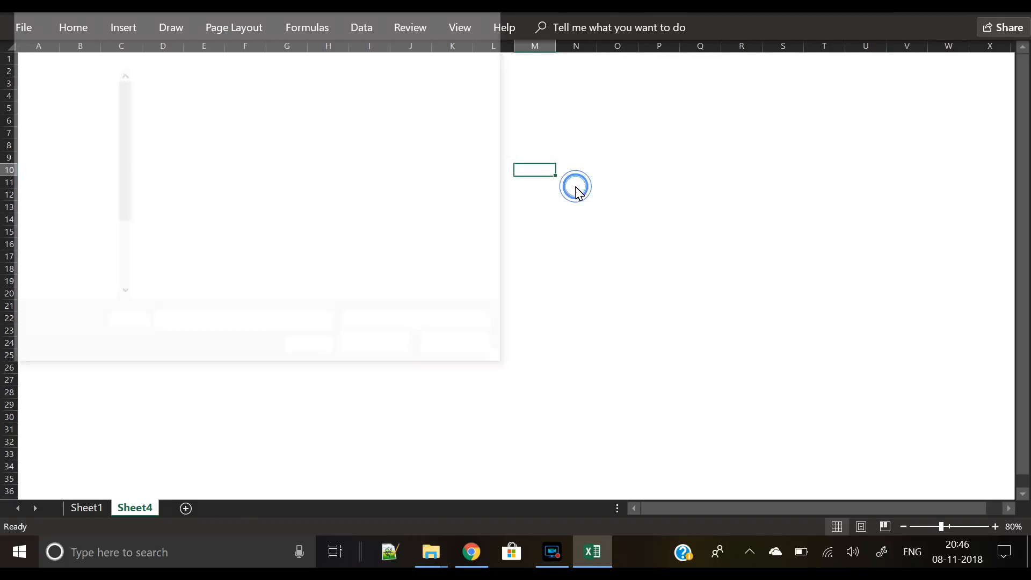
left_click(164, 113)
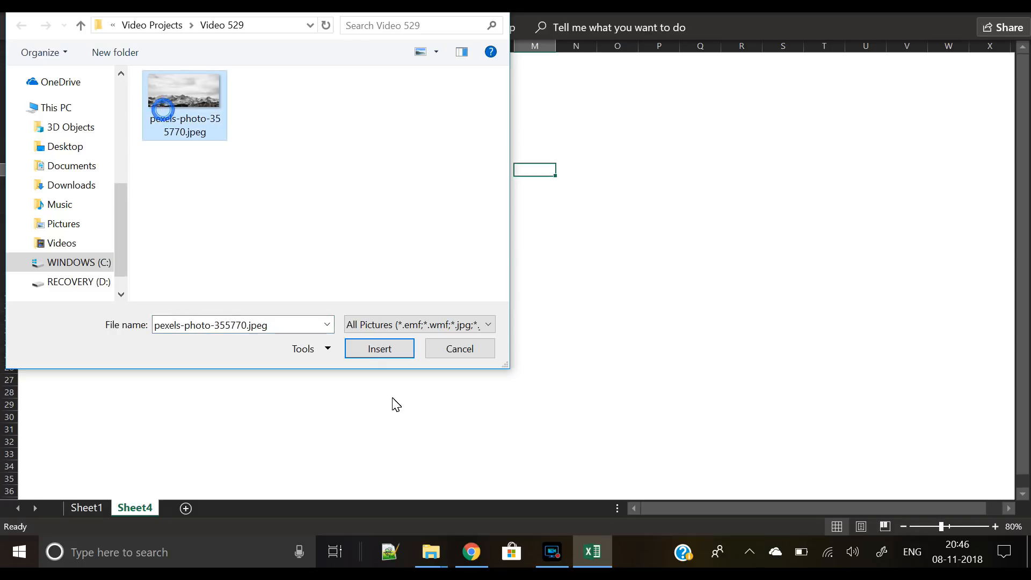
left_click(384, 350)
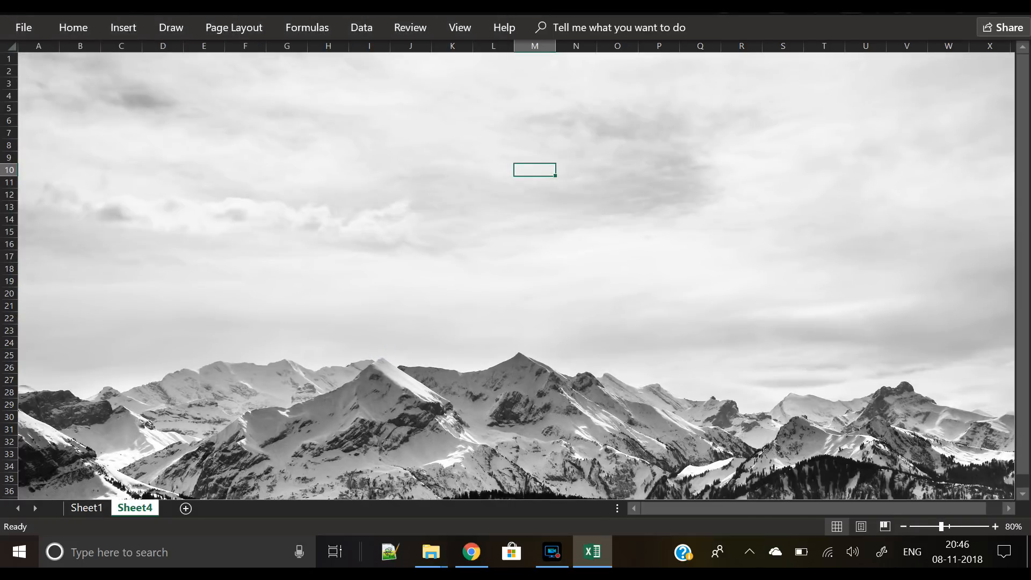
Step: Draw a large rectangle over the background image, spanning about cells B2 to X35
left_click(117, 26)
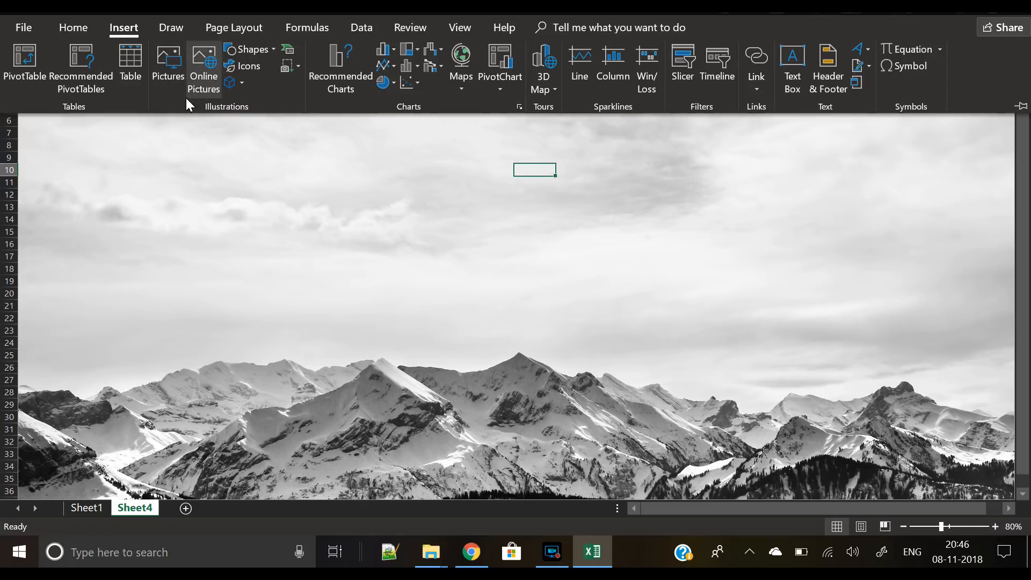
left_click(265, 48)
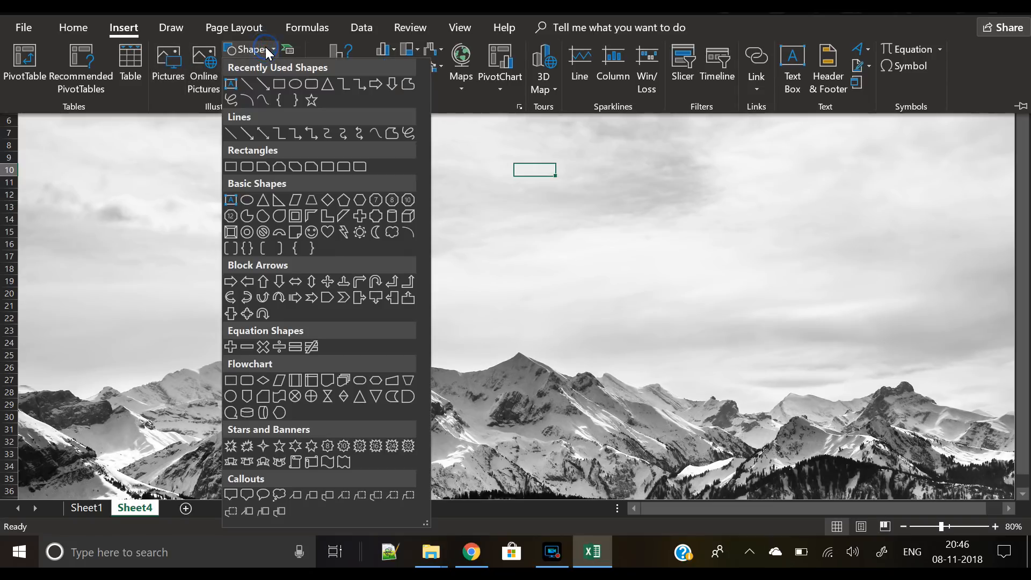
left_click(279, 84)
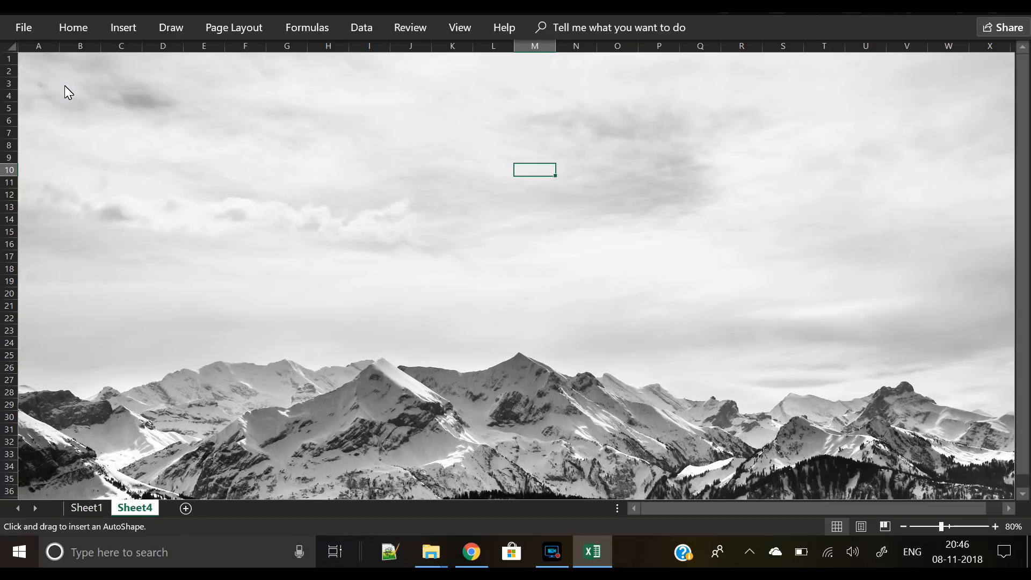
left_click_drag(61, 74, 981, 476)
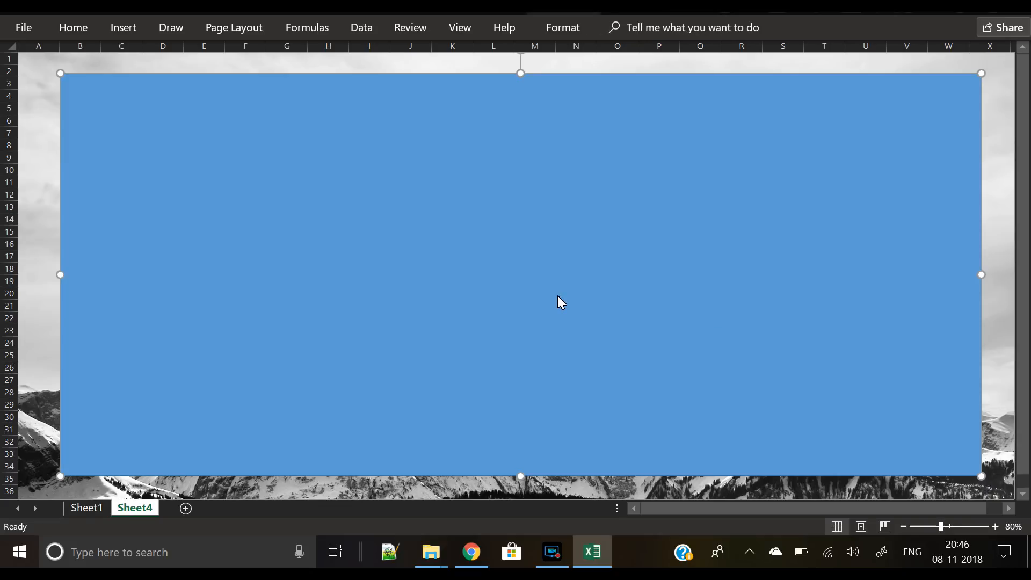
Step: Format the rectangle with no outline and a solid white fill at 18% transparency
right_click(558, 296)
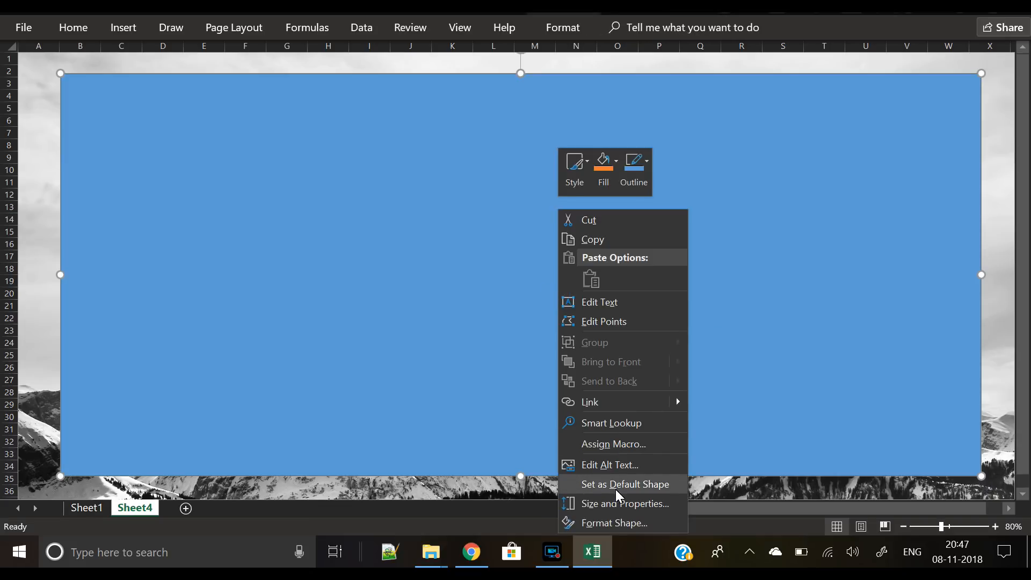
left_click(617, 523)
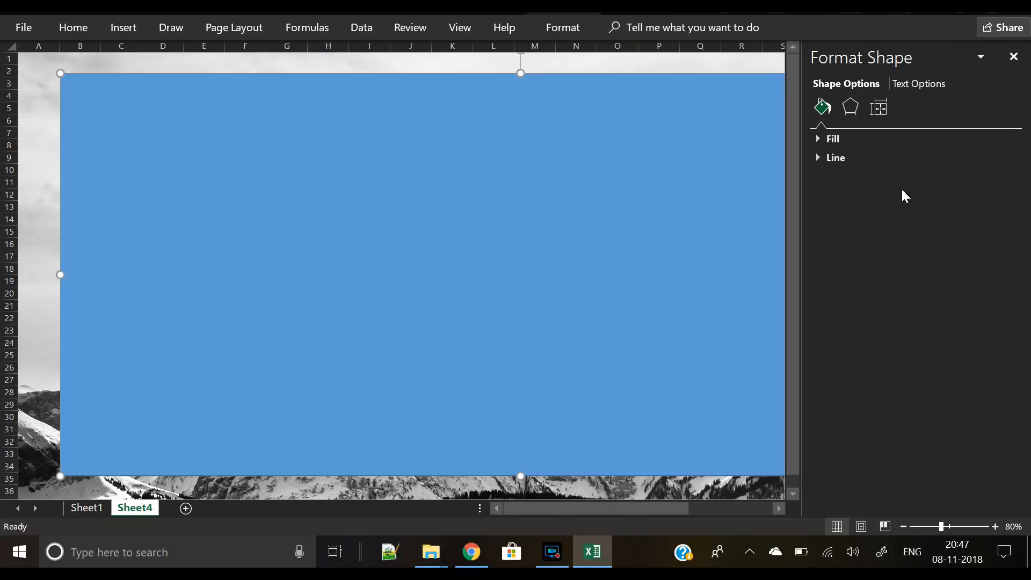
left_click(841, 139)
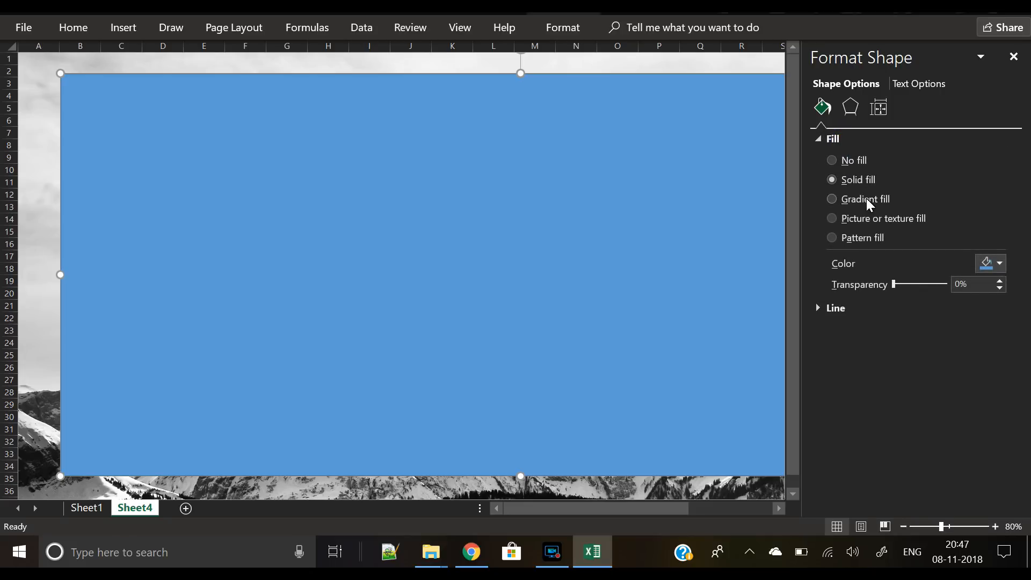
left_click(854, 307)
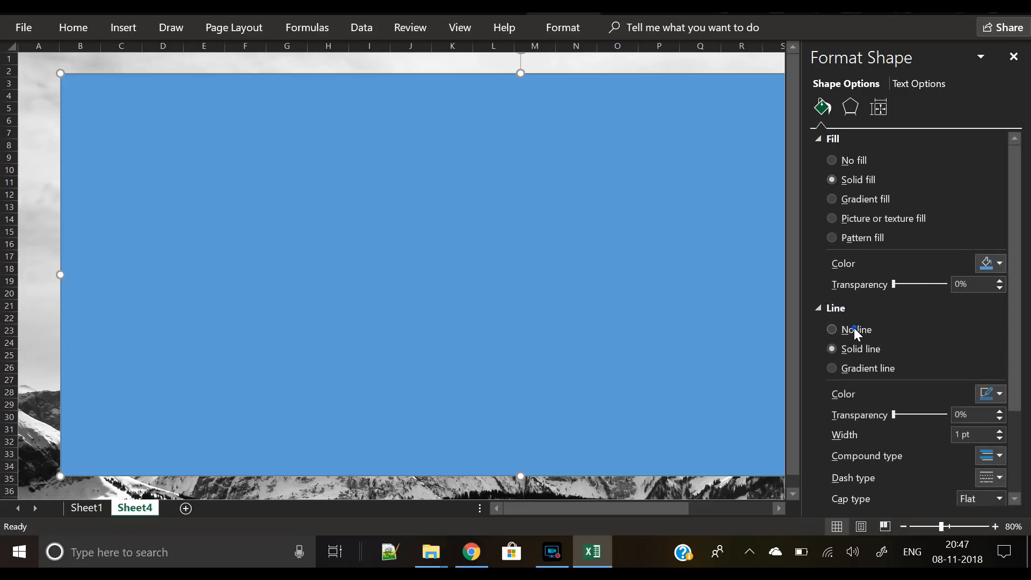
left_click(855, 330)
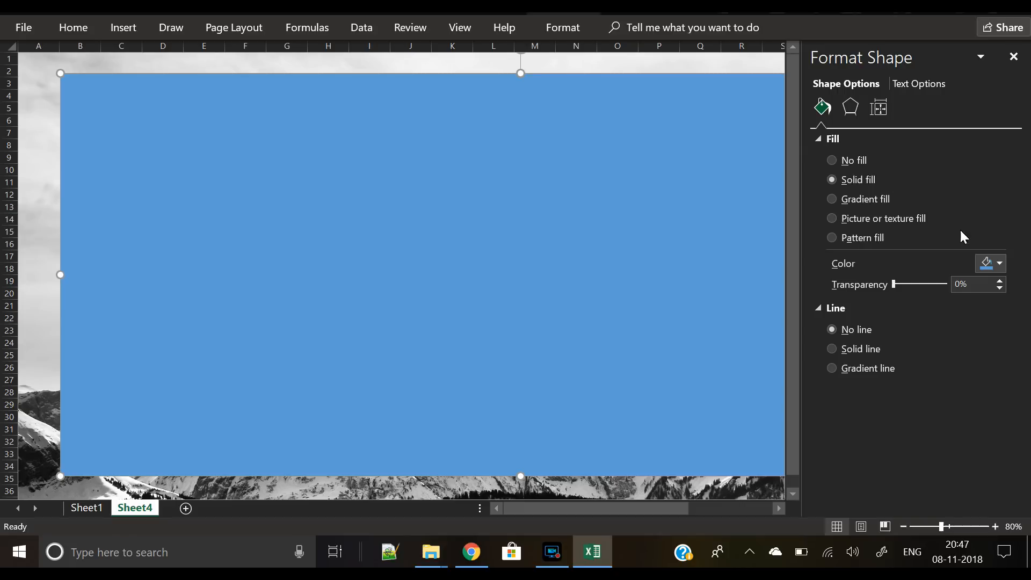
left_click(1005, 272)
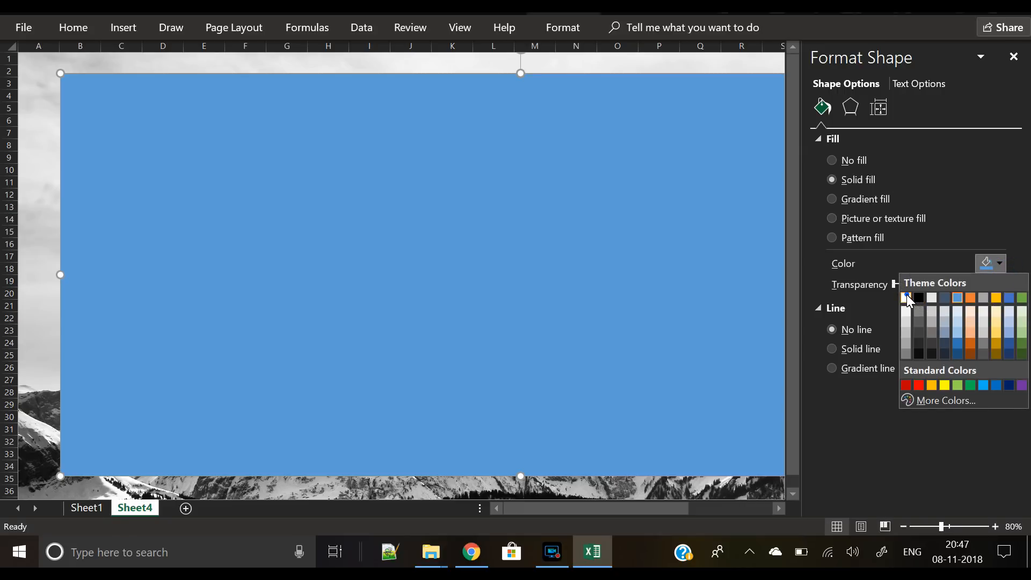
left_click(911, 299)
left_click_drag(894, 283, 903, 283)
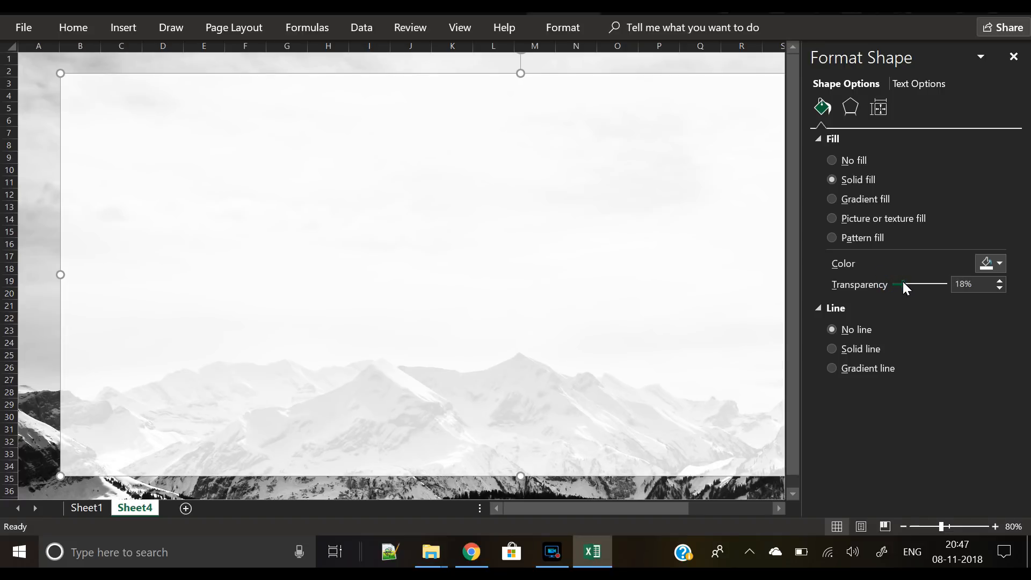
Step: Add a centred outer shadow preset of 102% size to the rectangle and set its blur to 23 pt
left_click(850, 107)
left_click(859, 140)
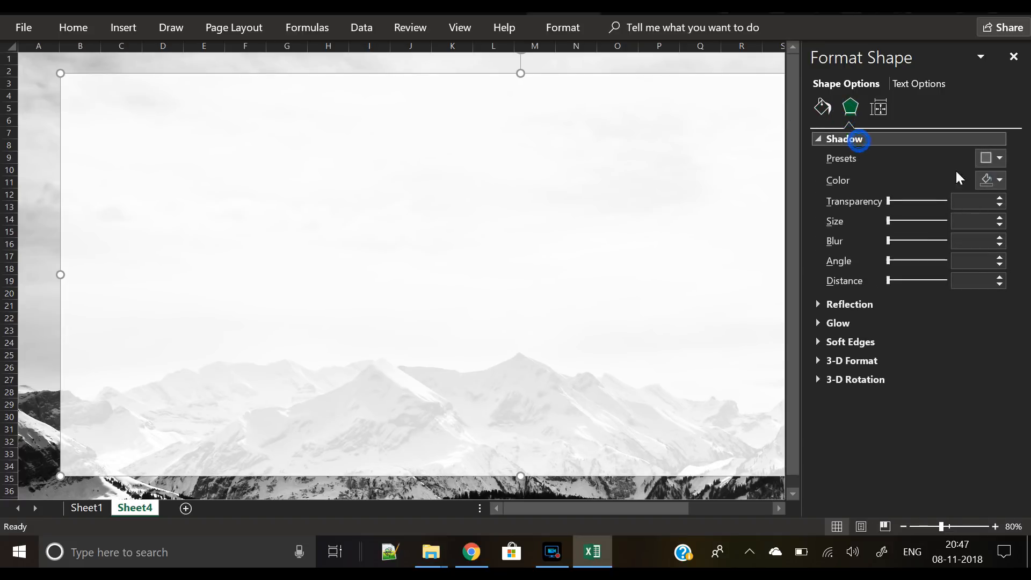
left_click(991, 158)
left_click(950, 324)
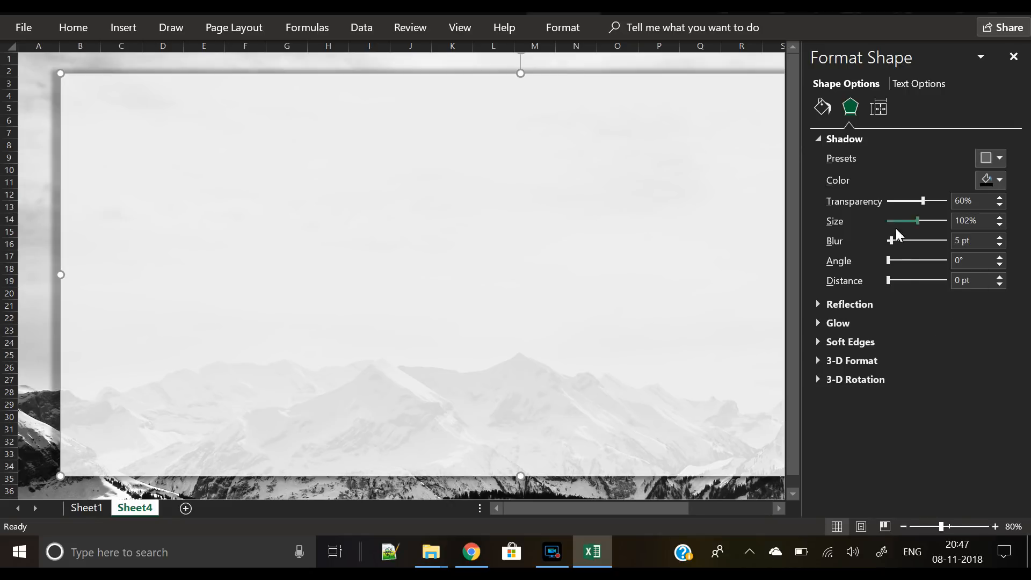
left_click(890, 241)
mouse_move(898, 242)
left_mouse_down()
mouse_move(913, 244)
mouse_move(899, 246)
left_mouse_up()
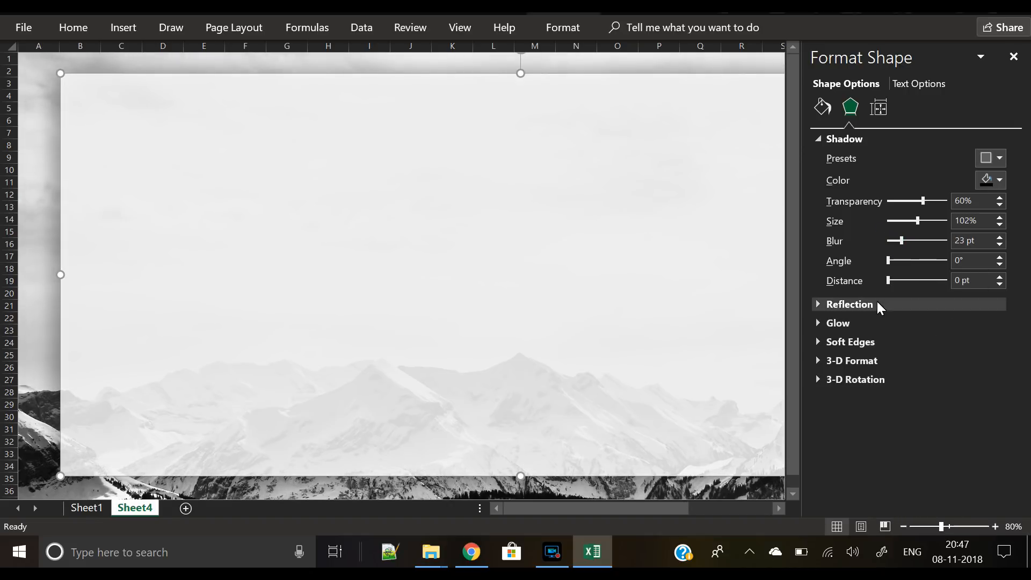
left_click(891, 280)
left_click_drag(894, 285, 882, 283)
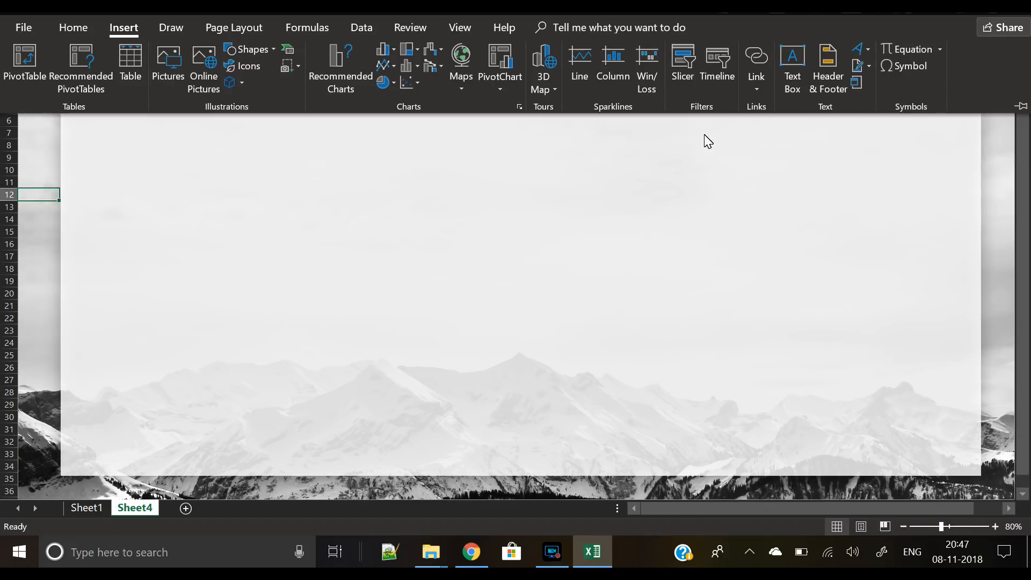
Step: Add a wide text box near the panel's upper edge, spanning about D4 to V6, reading BUSINESS DASHBOARD
left_click(798, 58)
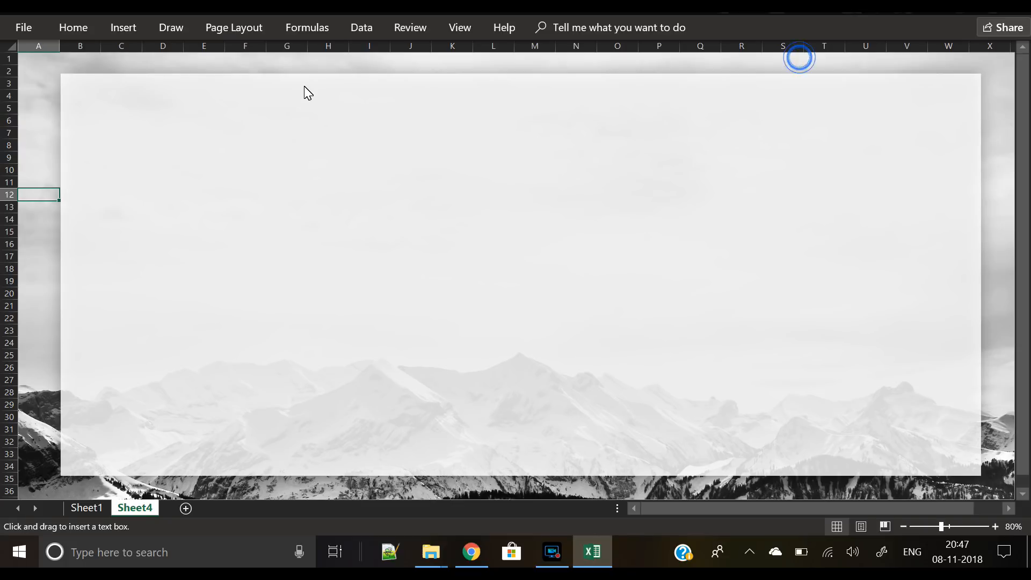
mouse_move(169, 87)
left_mouse_down()
mouse_move(621, 173)
mouse_move(849, 179)
mouse_move(914, 147)
mouse_move(919, 128)
left_mouse_up()
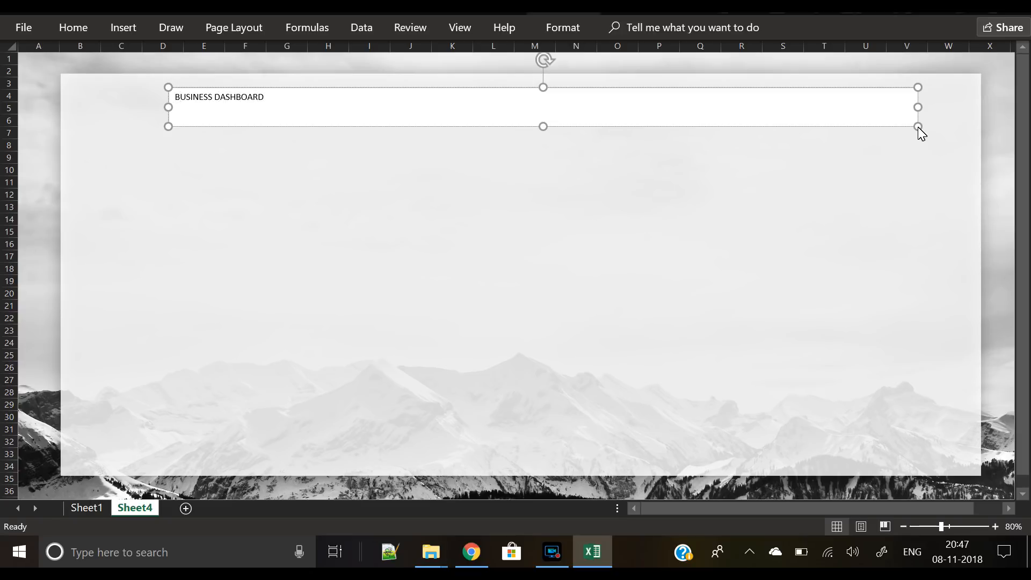
Step: Give the BUSINESS DASHBOARD text a gradient fill and reduce the gradient to only its first and last stops
key("ctrl+a")
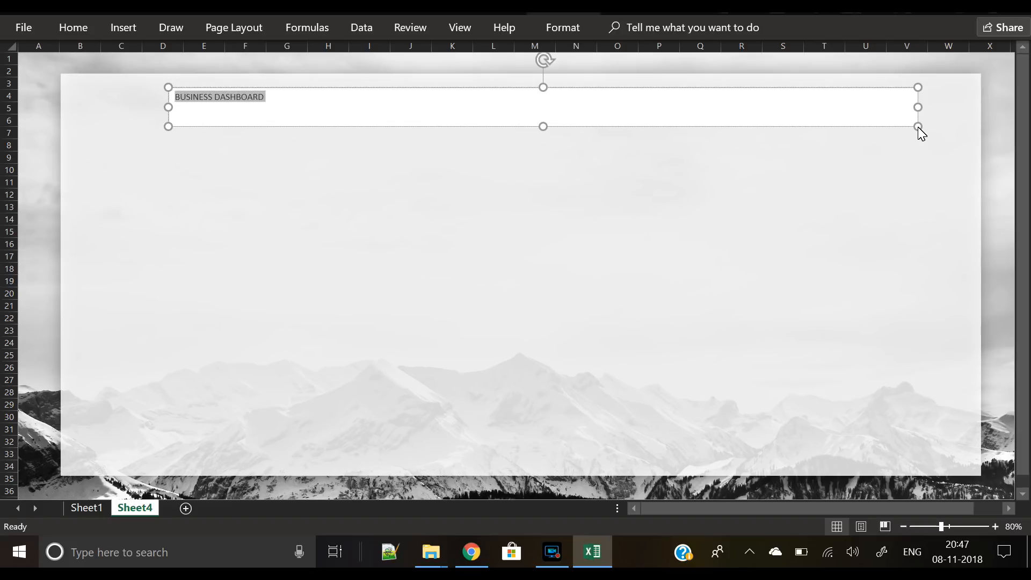
left_click(552, 24)
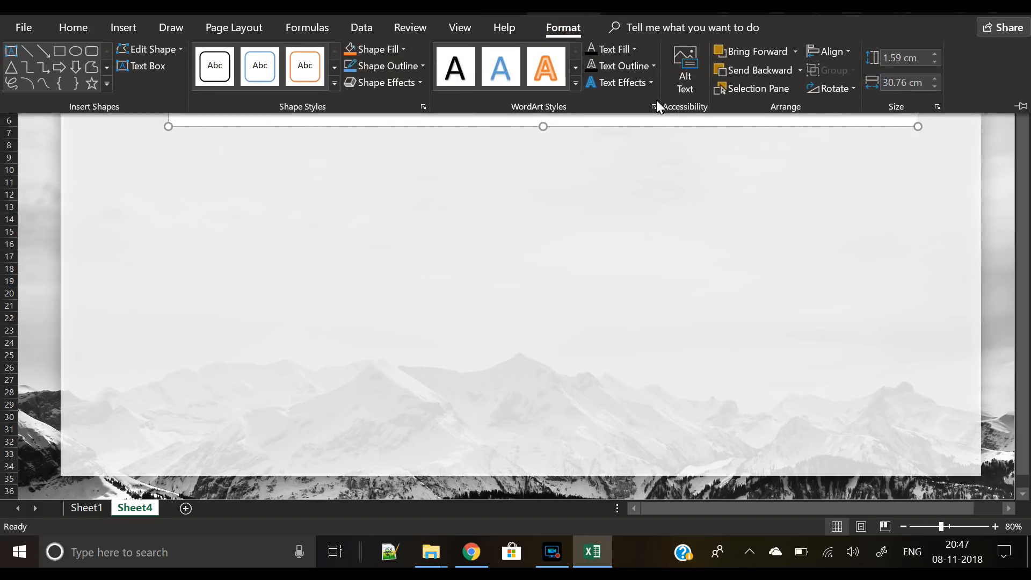
left_click(655, 106)
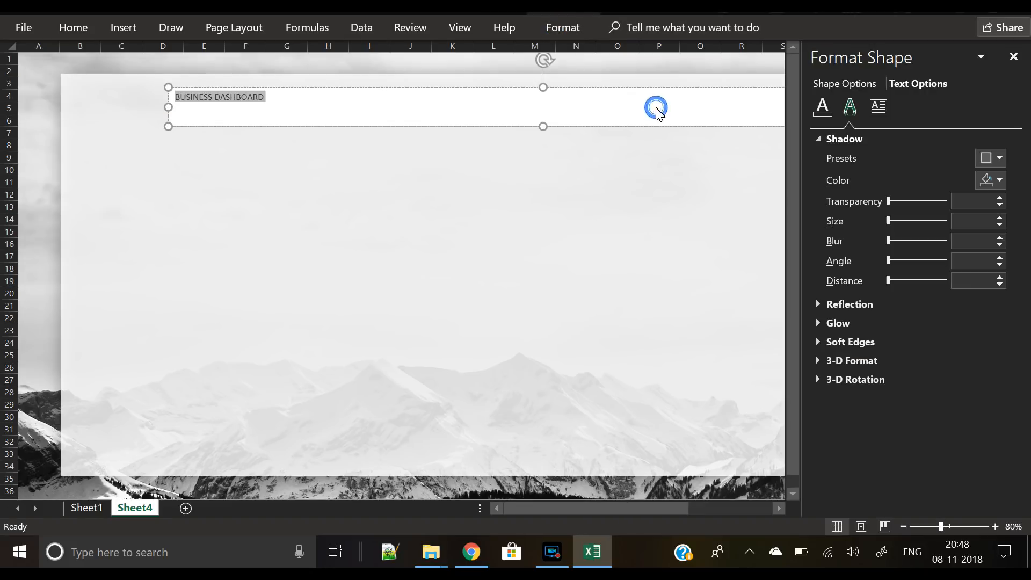
left_click(831, 110)
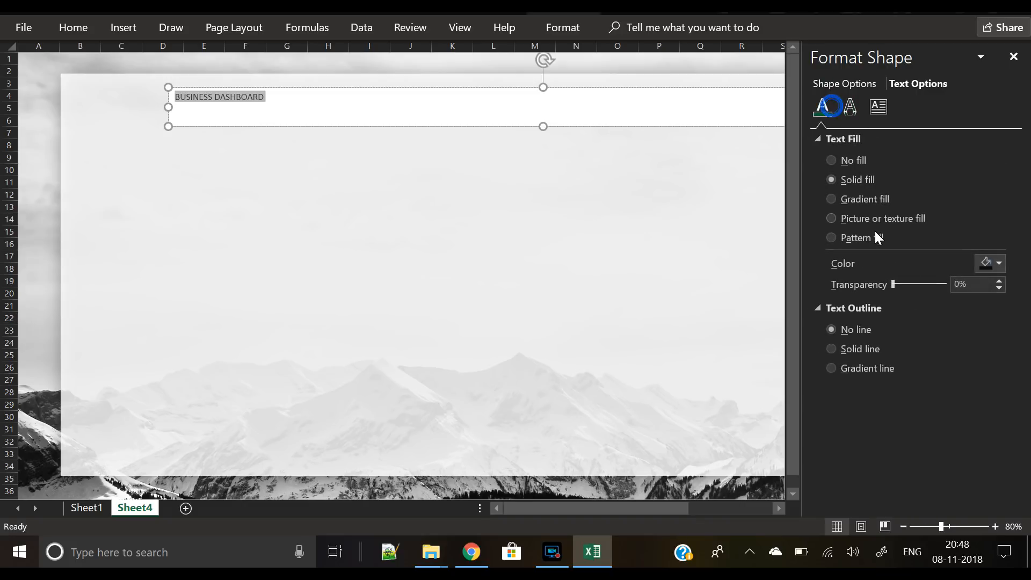
left_click(873, 201)
left_click(992, 368)
left_click(992, 371)
left_click_drag(926, 364, 834, 365)
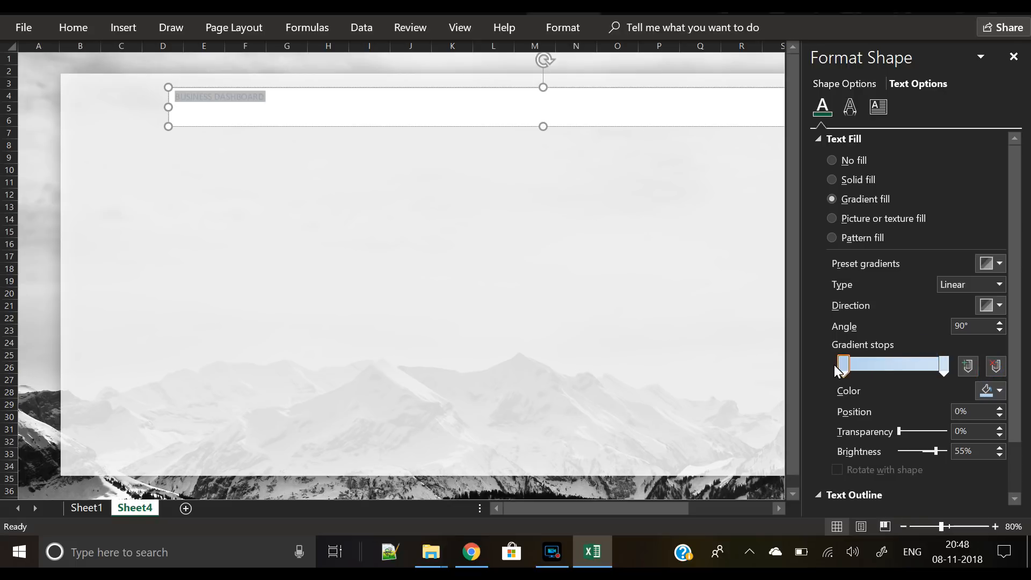
Step: Set the first gradient stop of the title text to a dark blue from the standard colour palette
left_click(998, 391)
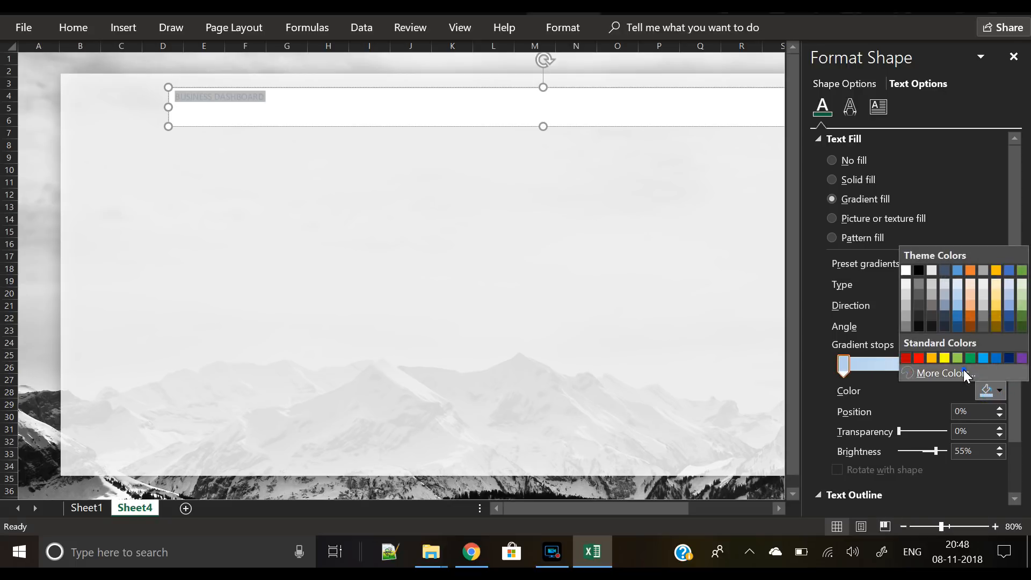
left_click(965, 375)
left_click(442, 139)
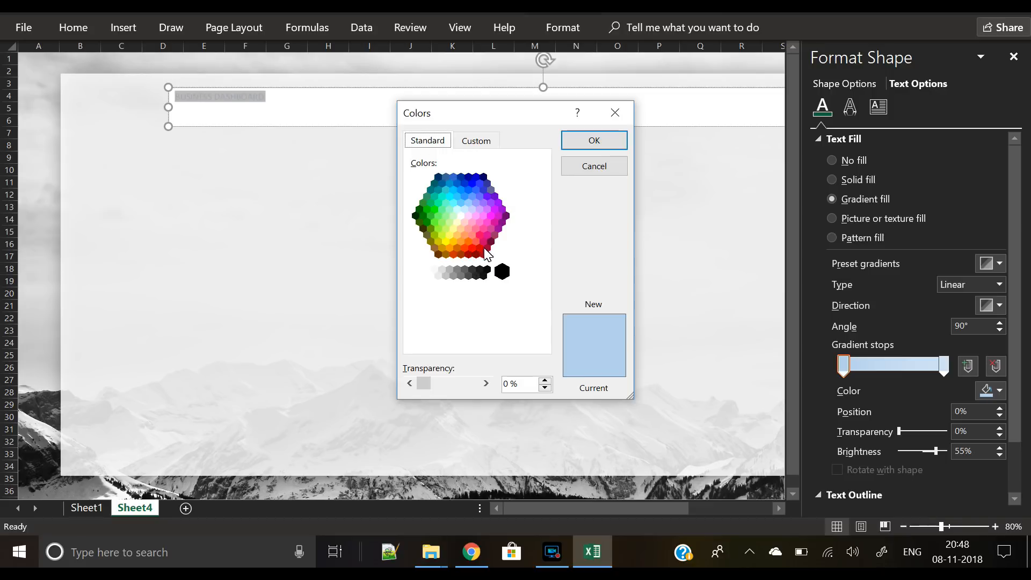
left_click(472, 181)
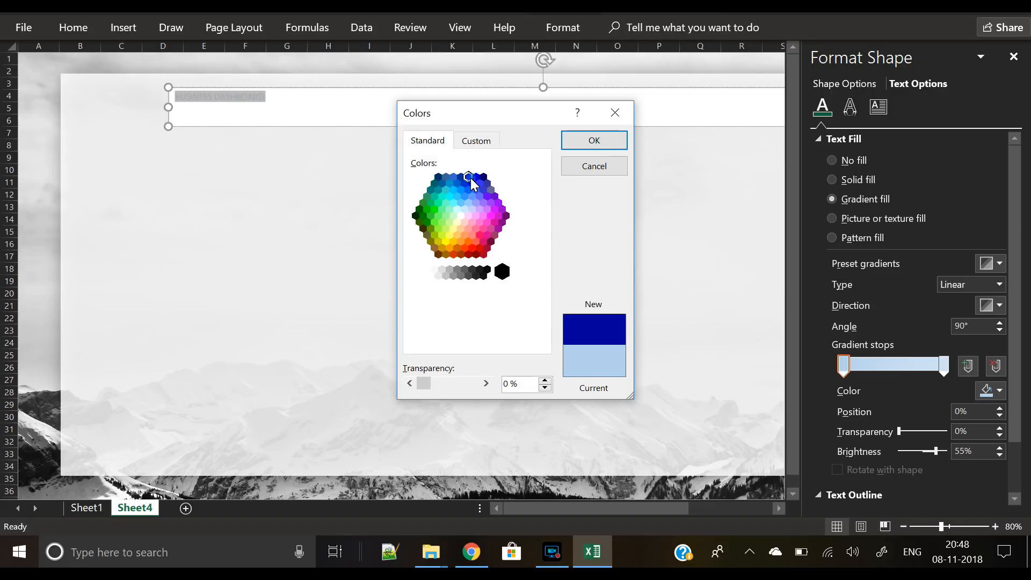
left_click(583, 140)
Step: Set the title text's last gradient stop to a bright sky blue and choose the diagonal 45° gradient direction
left_click(944, 366)
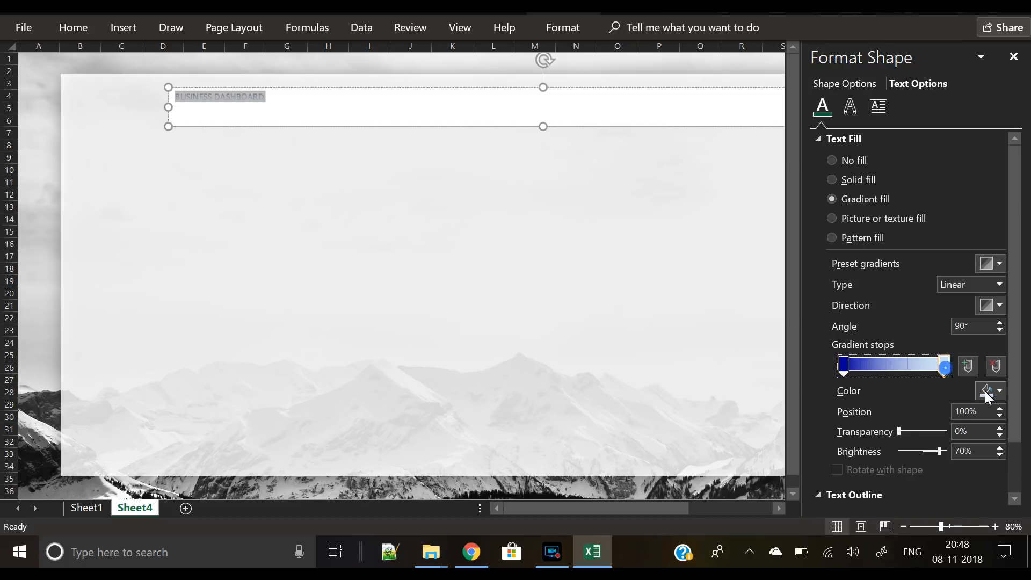
left_click(987, 391)
left_click(940, 372)
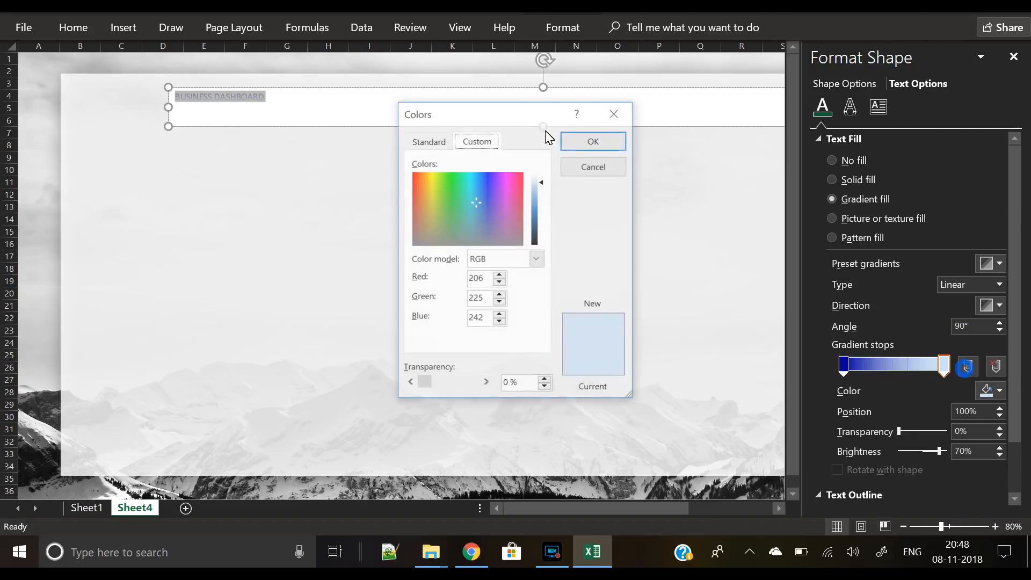
left_click(446, 142)
left_click(456, 196)
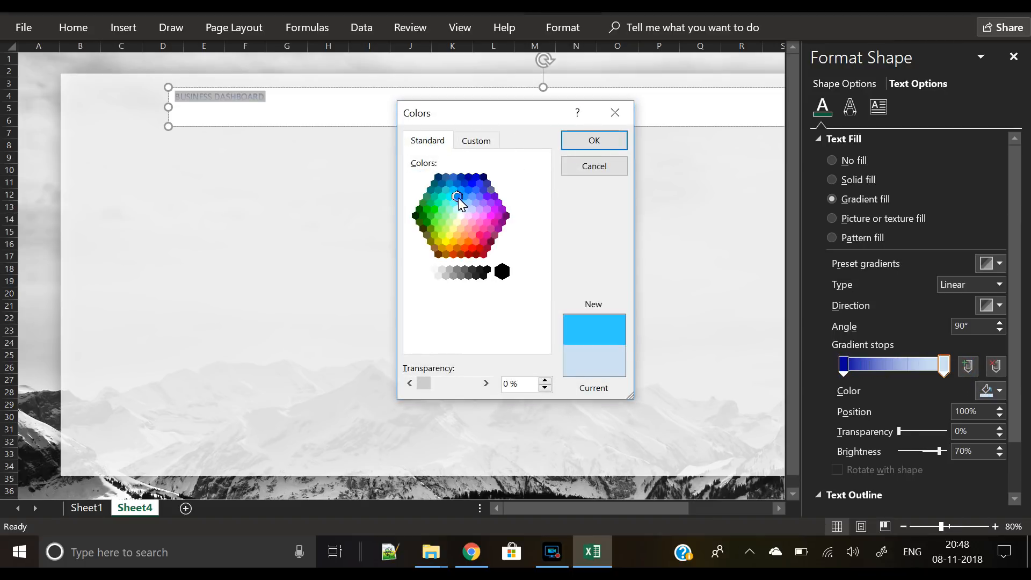
left_click(576, 142)
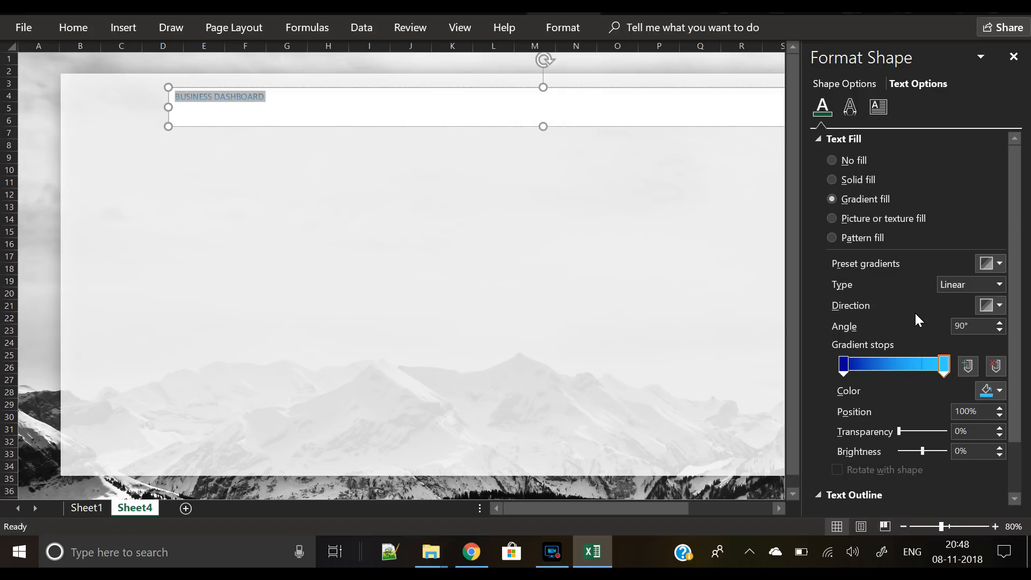
left_click(995, 305)
left_click(807, 337)
Step: Enlarge the title text to 24 pt and change its font to Open Sans
left_click(75, 28)
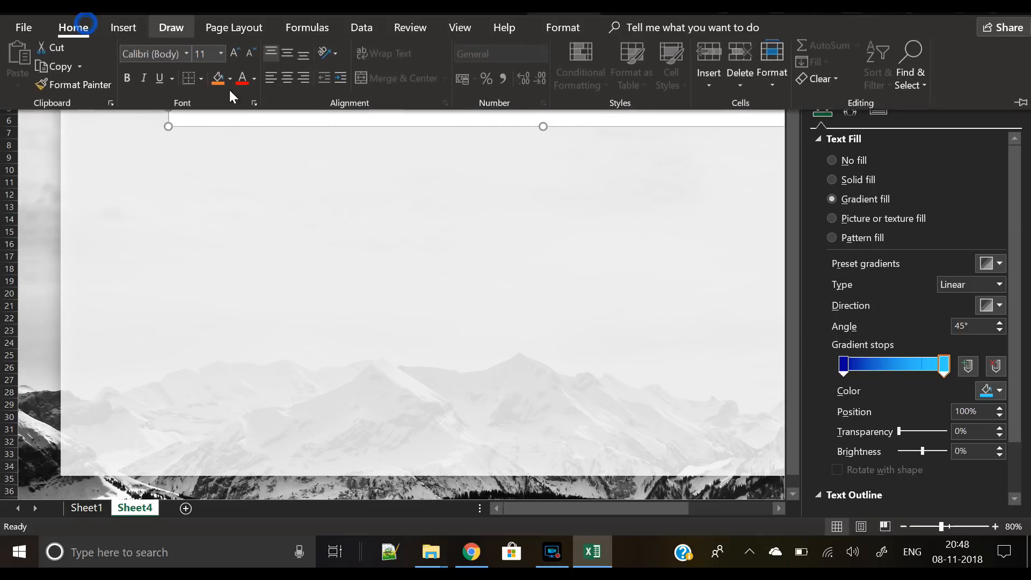
left_click(234, 57)
left_click(235, 57)
left_click(235, 57)
left_click(234, 57)
left_click(235, 57)
left_click(235, 57)
left_click(234, 57)
left_click(148, 58)
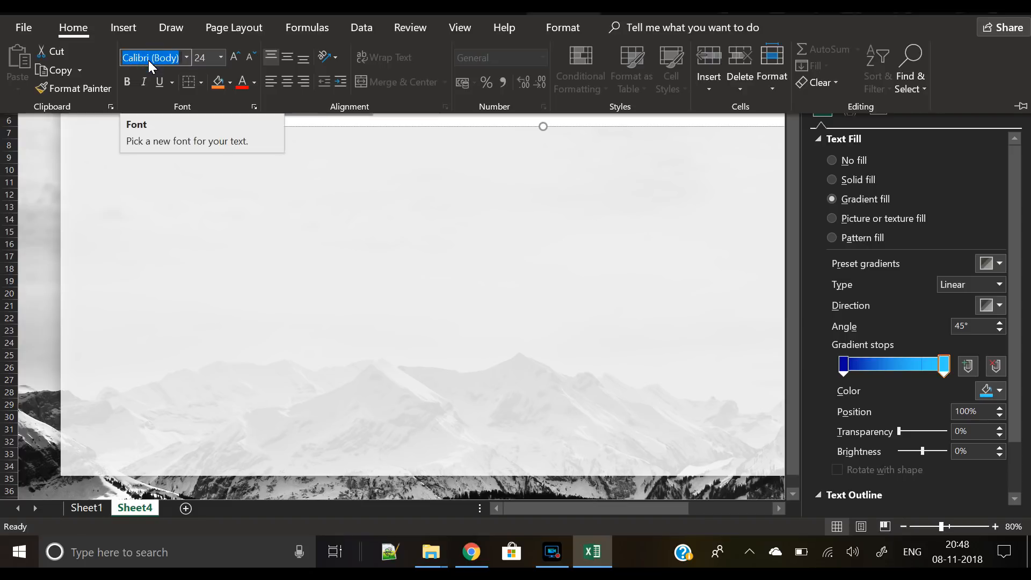
type("Open Sans")
key("Return")
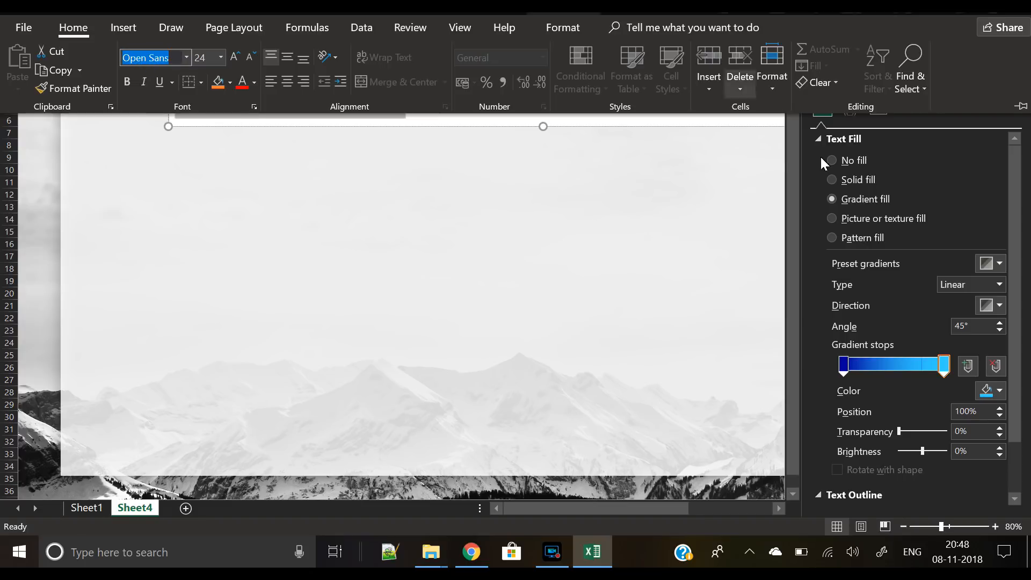
left_click(487, 199)
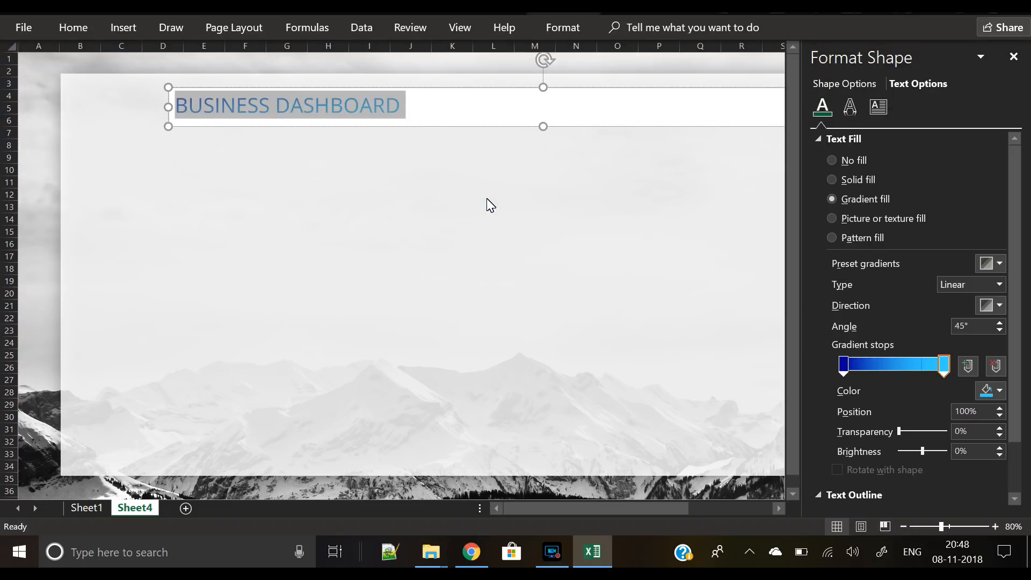
Step: Format the title text box with no fill and no outline
left_click(795, 48)
left_click(901, 13)
left_click(920, 130)
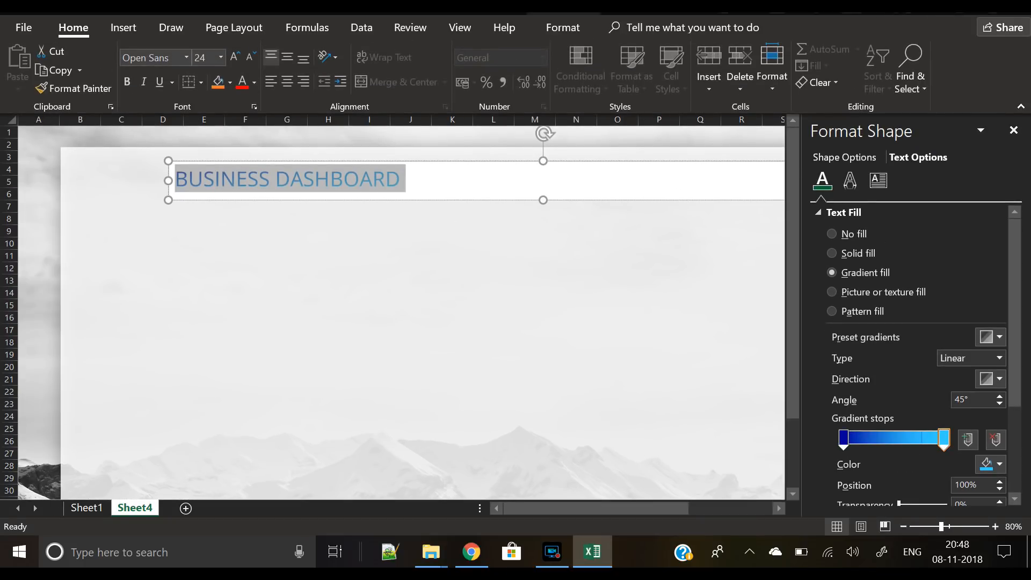
left_click(905, 528)
left_click(851, 157)
left_click(823, 180)
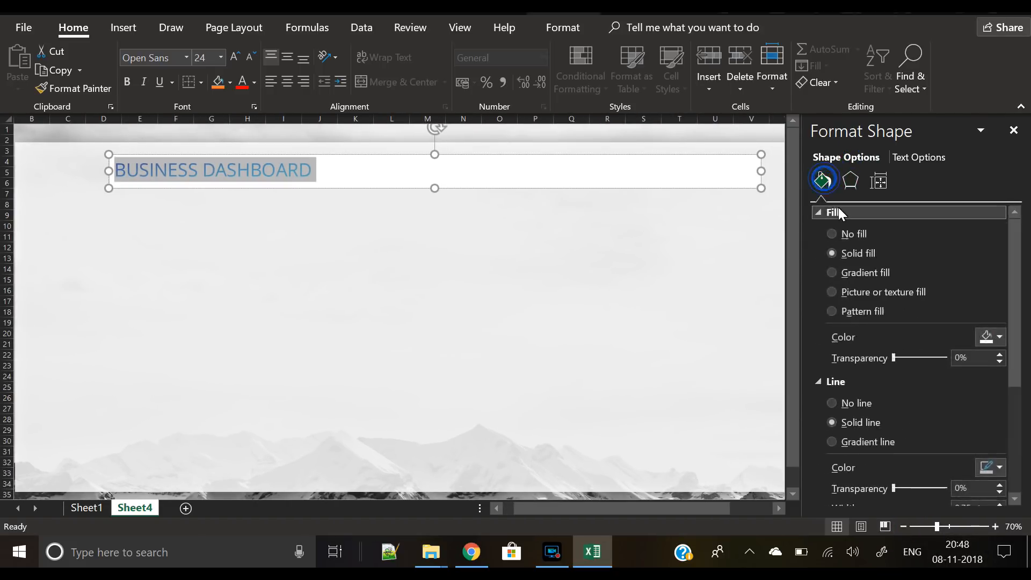
left_click(852, 235)
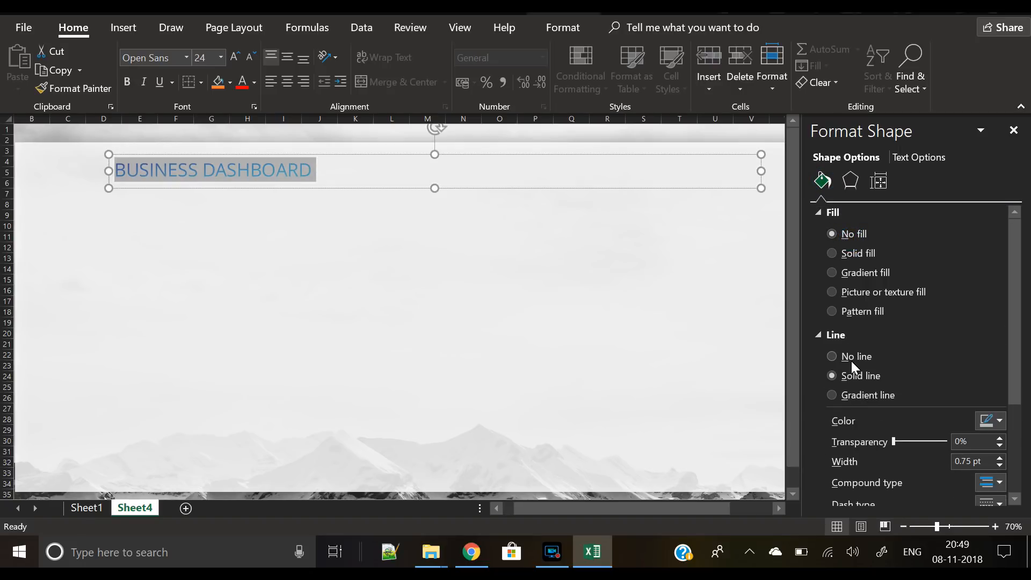
left_click(852, 358)
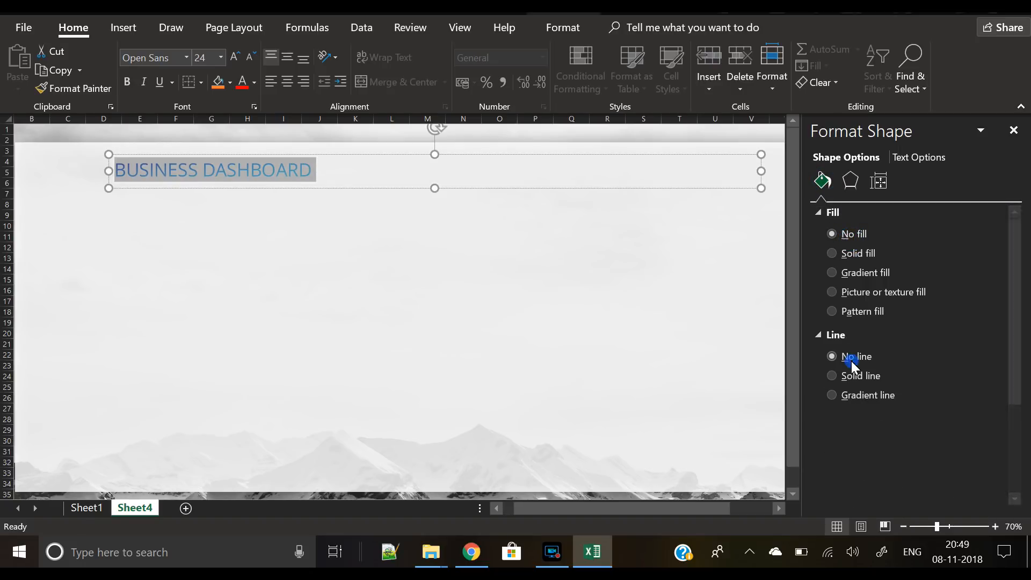
Step: Move the title text box to the panel's upper-left corner, starting near column B, and reduce its font by two size steps
left_click(279, 188)
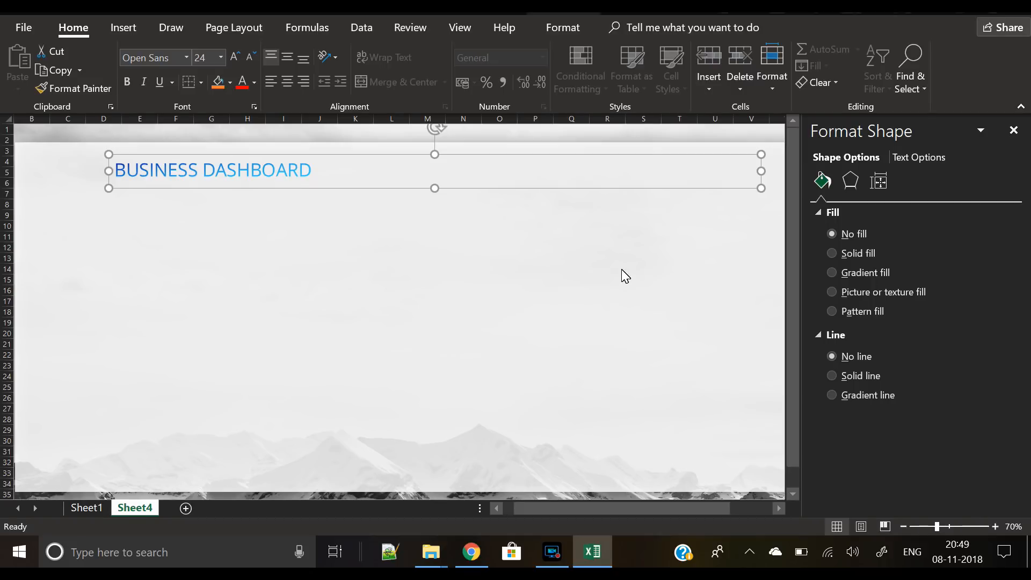
left_click(903, 528)
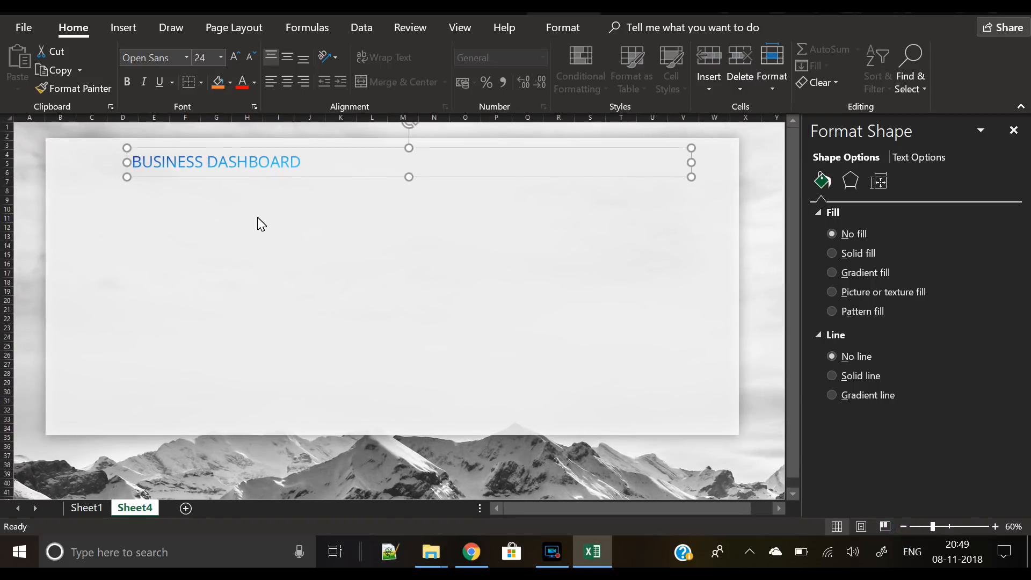
left_click_drag(209, 184, 142, 180)
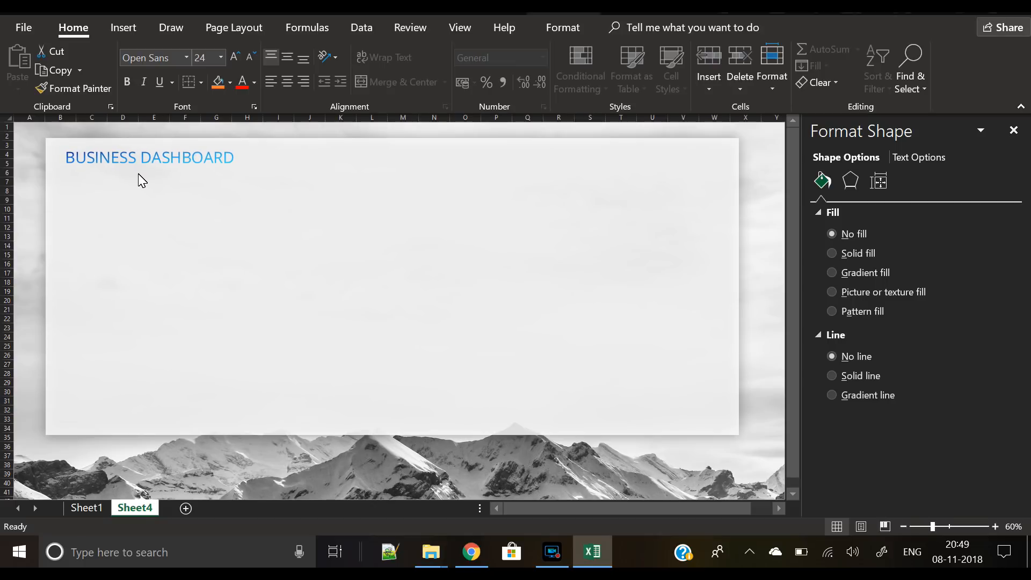
left_click_drag(142, 180, 142, 182)
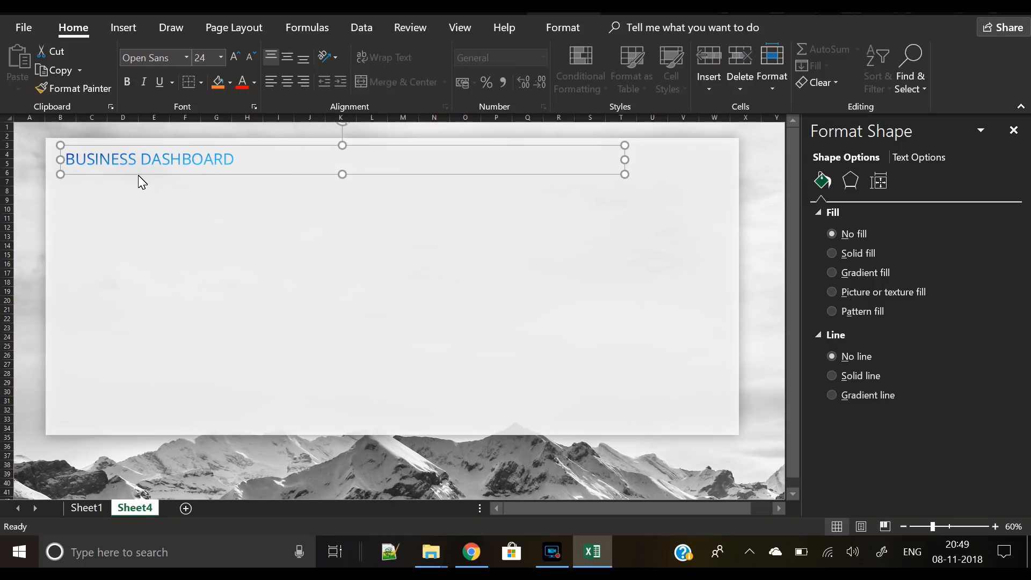
left_click(249, 57)
left_click(250, 57)
left_click_drag(167, 146, 164, 147)
left_click(124, 32)
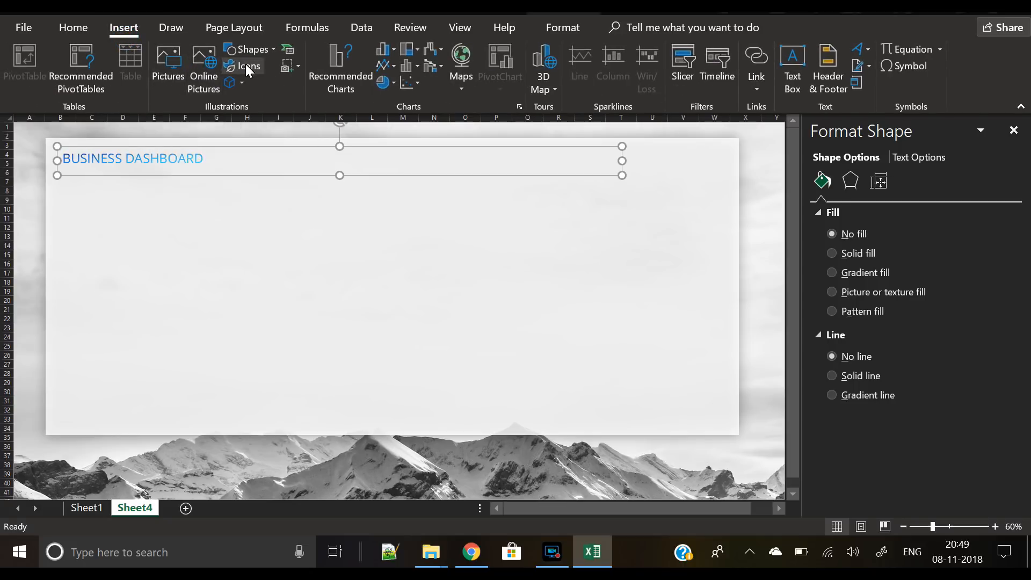
left_click(257, 50)
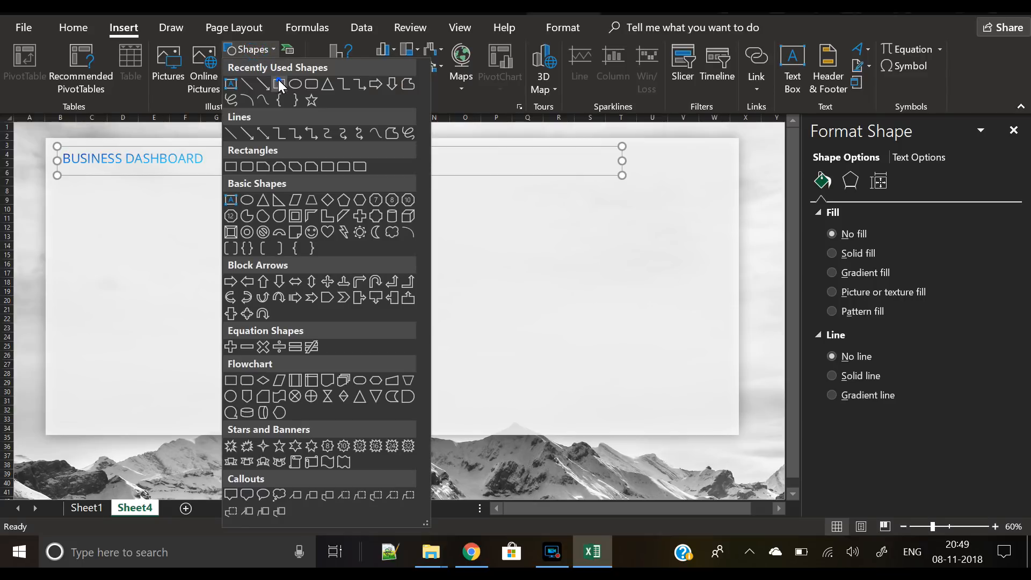
left_click(278, 82)
left_click_drag(53, 154, 52, 180)
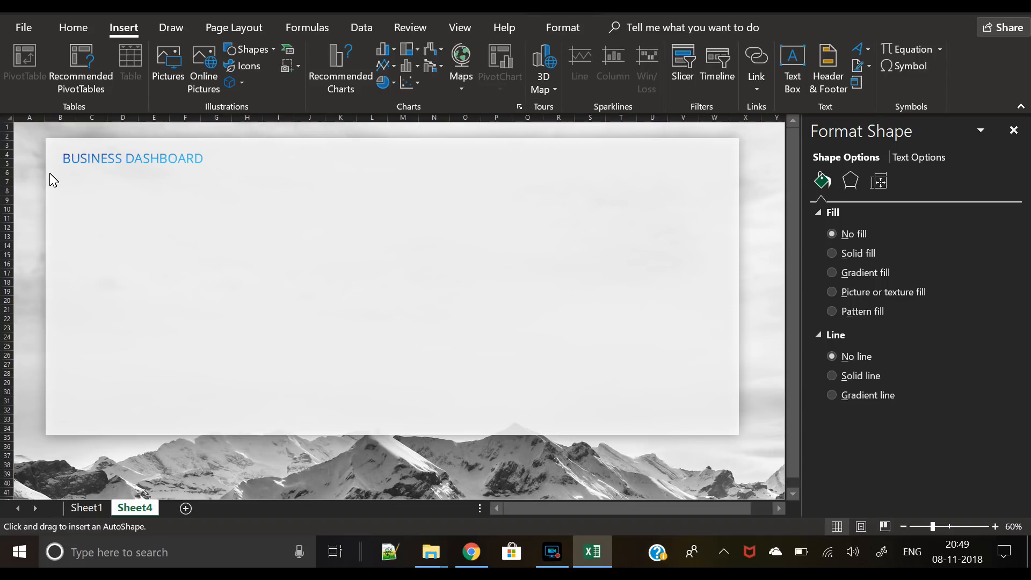
left_click(244, 50)
left_click(268, 51)
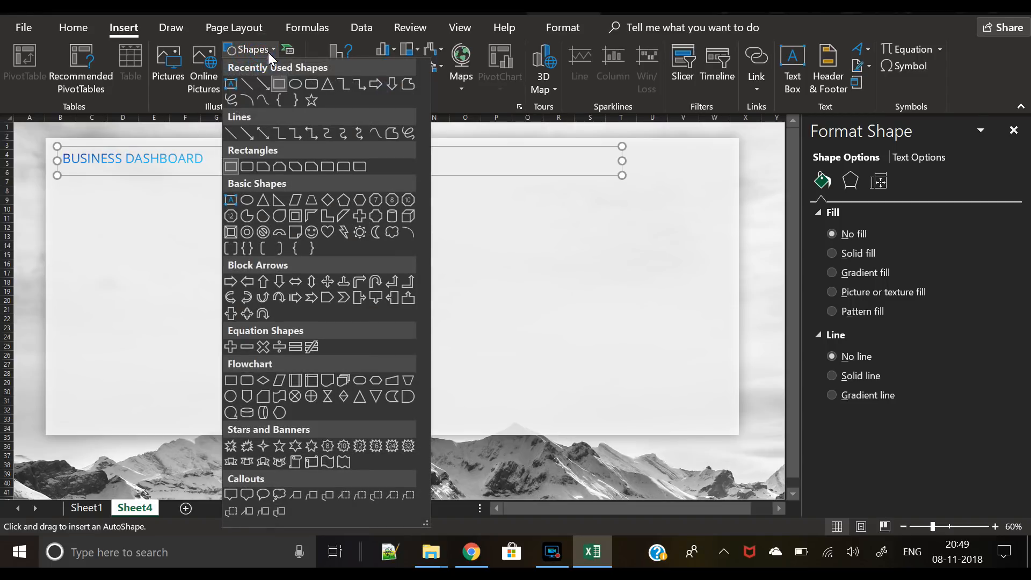
left_click(278, 84)
left_click(50, 150)
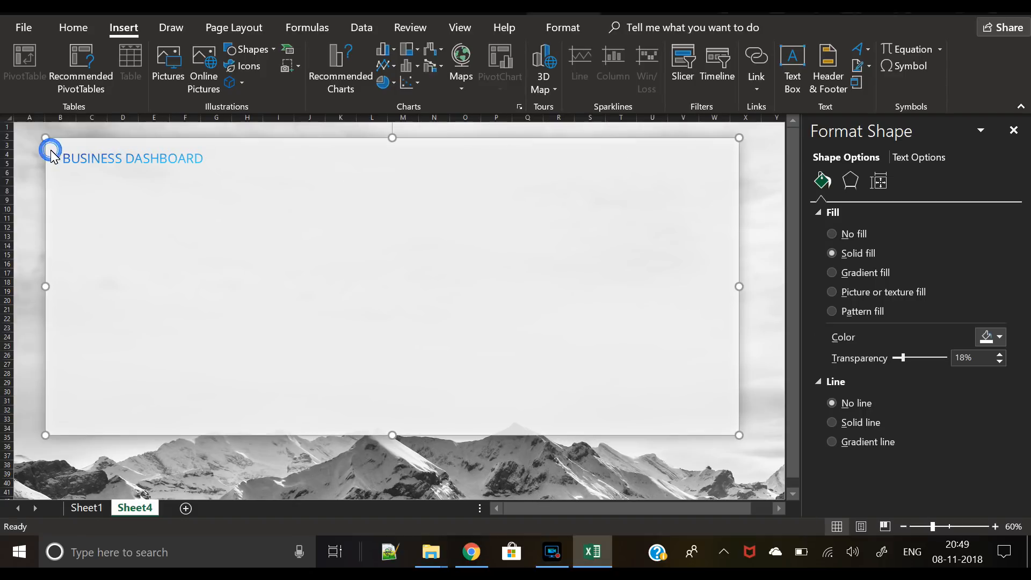
Step: Draw a thin vertical rectangle about 0.21 cm wide and 1.15 cm high just before the title and remove its outline
left_click(252, 50)
left_click(275, 89)
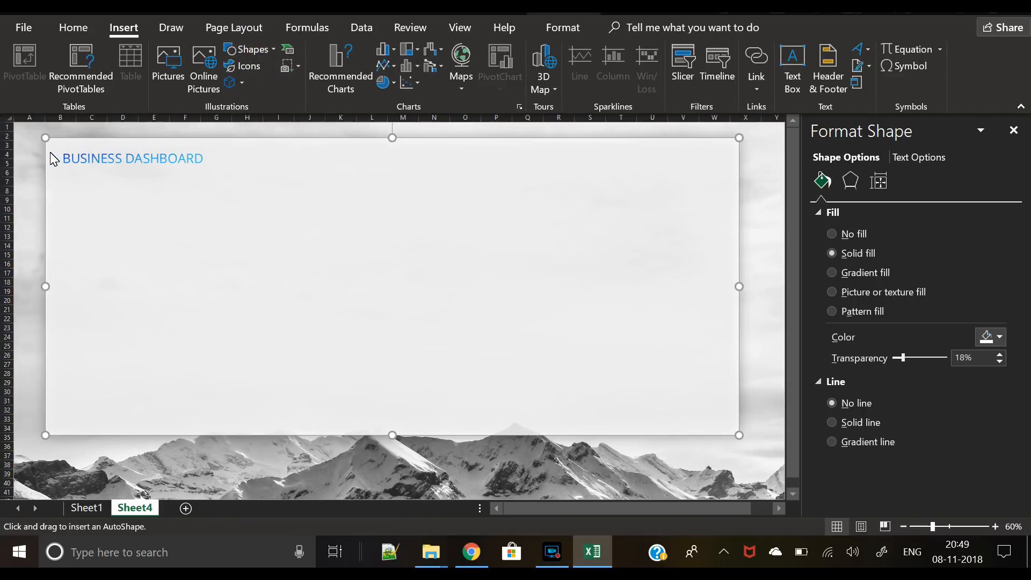
left_click_drag(50, 152, 53, 172)
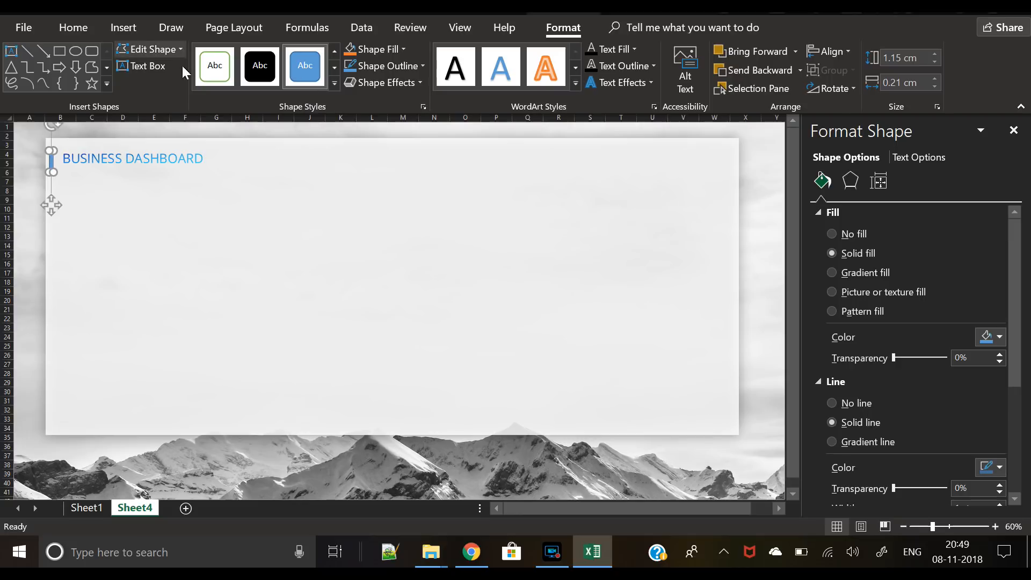
left_click(408, 68)
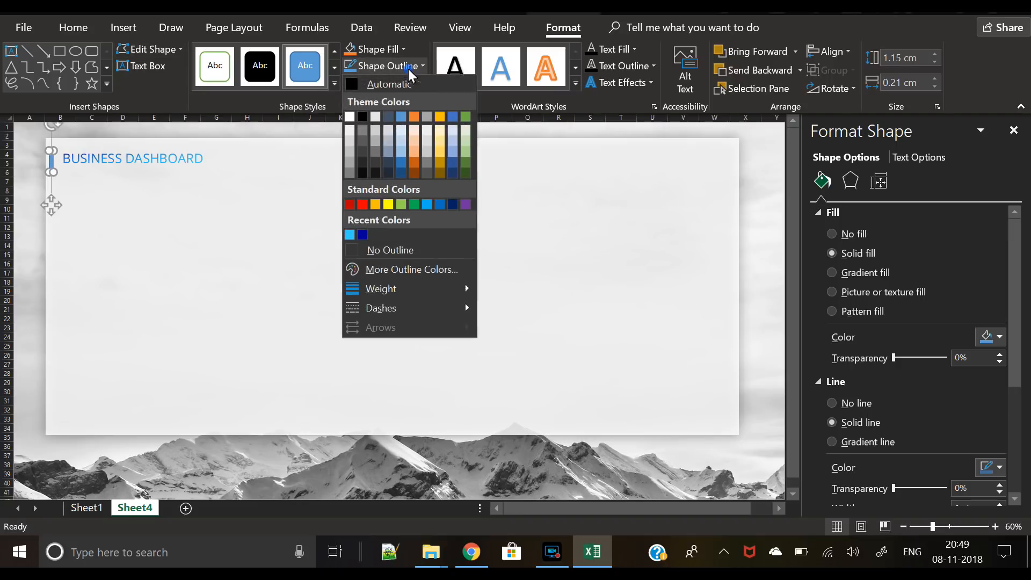
left_click(385, 251)
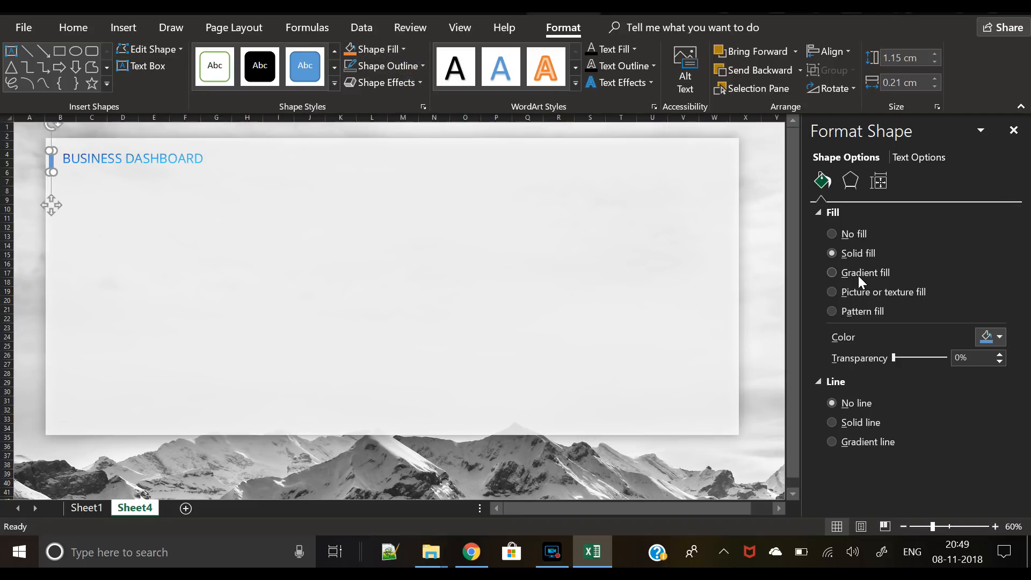
Step: Fill the thin vertical bar with a light grey solid colour and nudge it up and right, just before the title
left_click(991, 337)
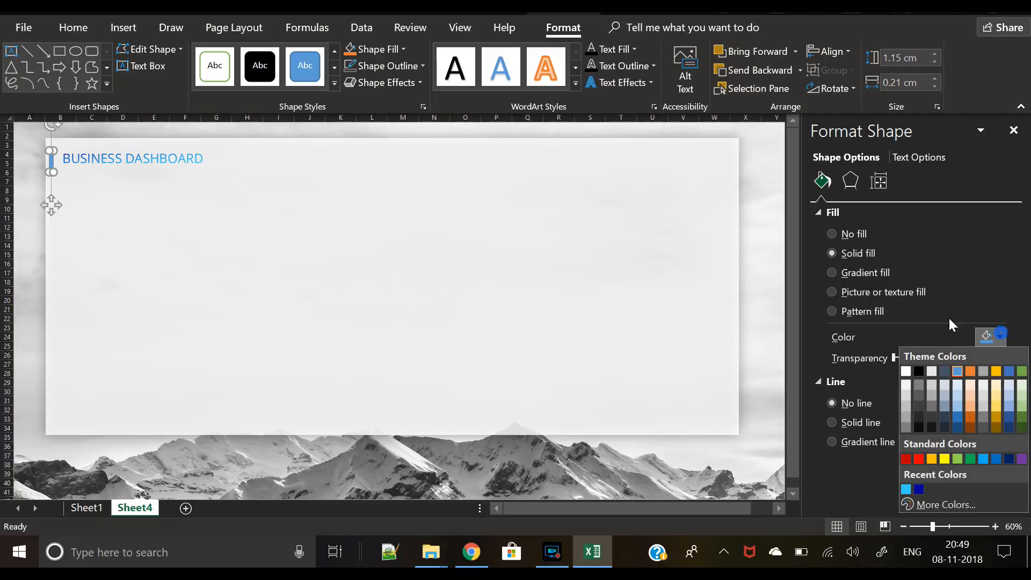
left_click(905, 396)
key("Up")
key("Up")
key("Up")
key("Up")
key("Up")
key("Up")
key("Right")
key("Right")
key("Right")
key("Right")
key("Right")
key("Right")
key("Right")
key("Right")
key("Right")
key("Right")
left_click(654, 277)
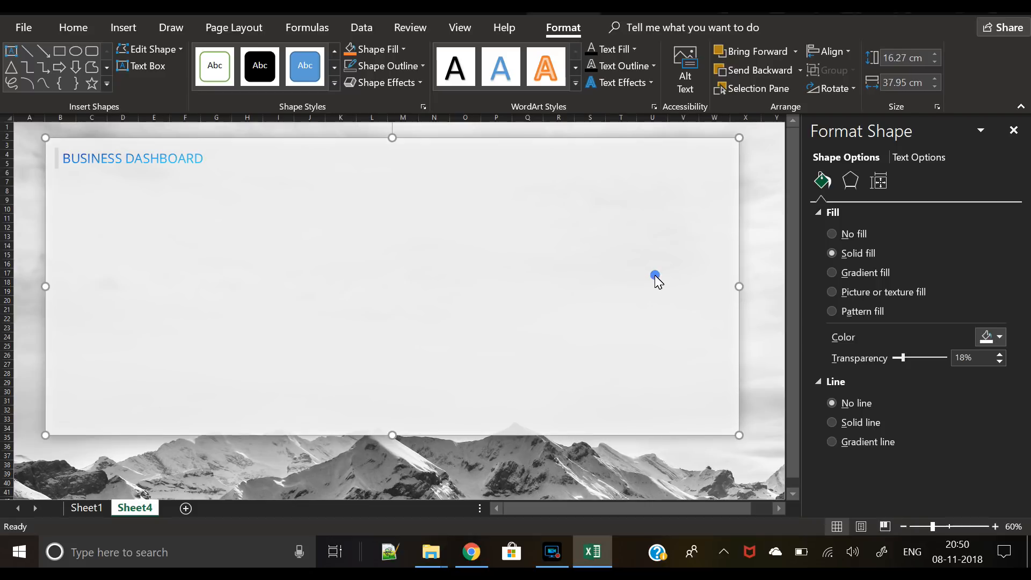
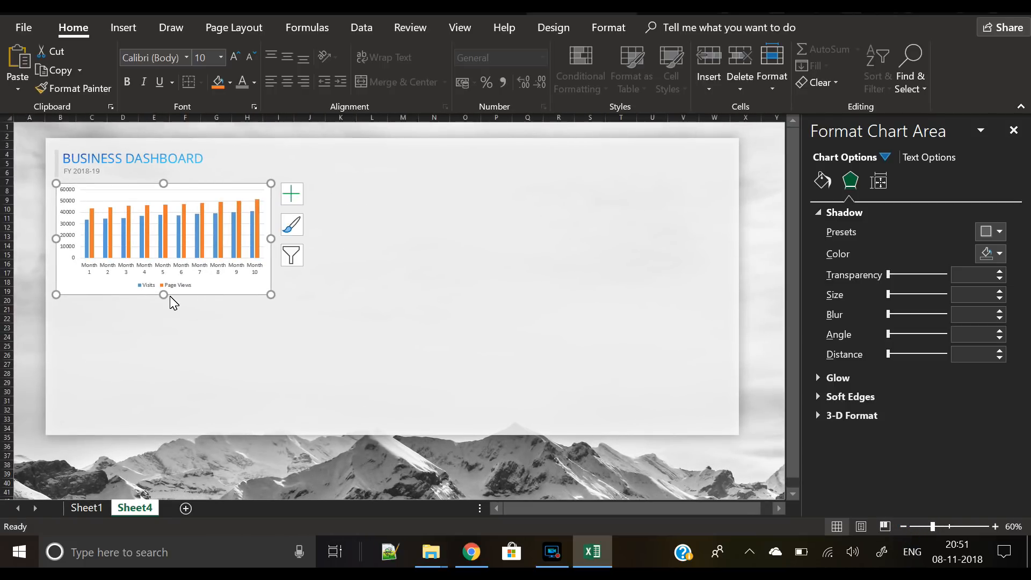
Step: Trim the column chart's bottom and top edges slightly and apply the quick layout that includes a data table
left_click_drag(164, 296, 164, 293)
left_click_drag(163, 183, 162, 187)
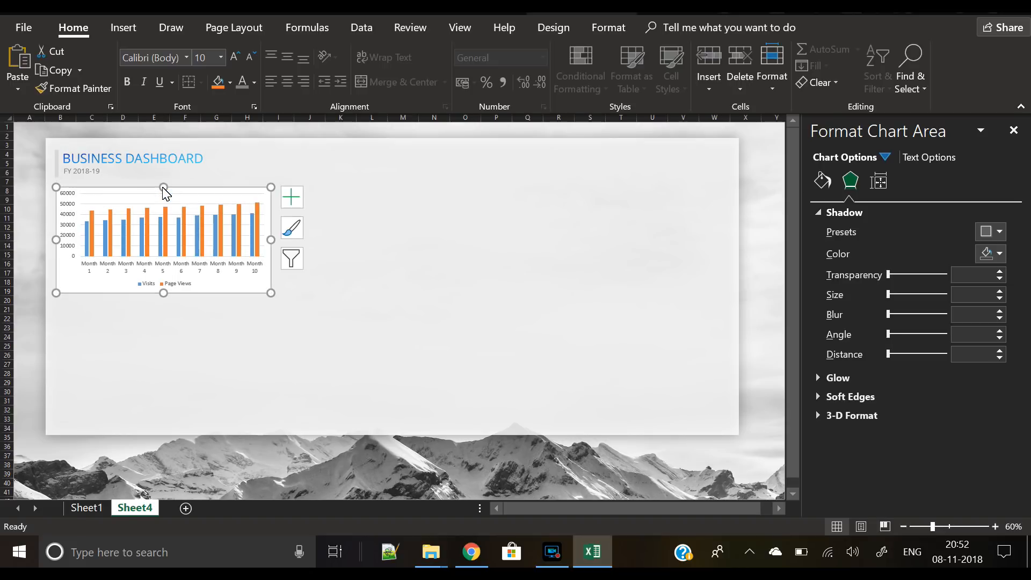
left_click(567, 31)
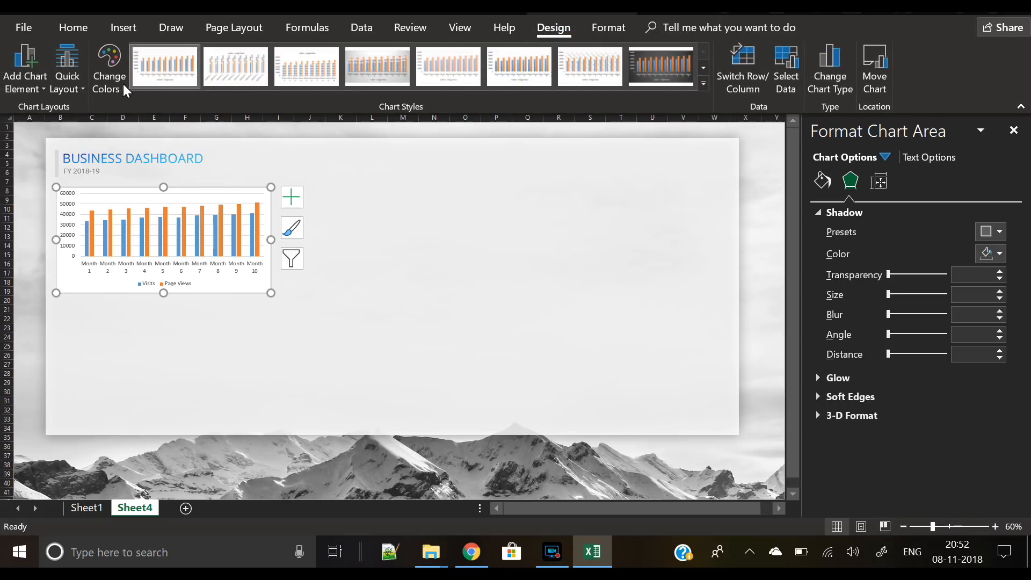
left_click(74, 90)
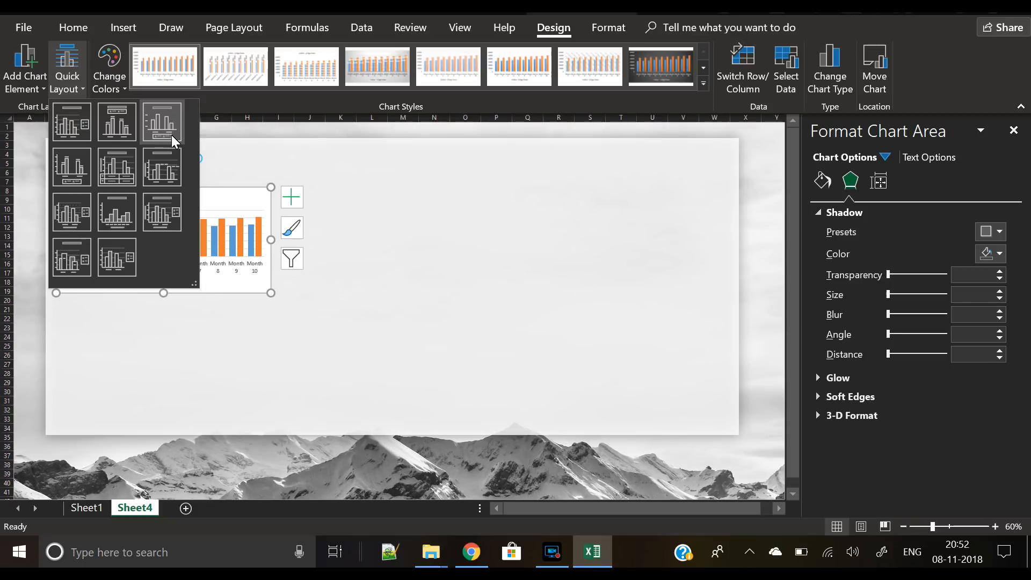
left_click(111, 163)
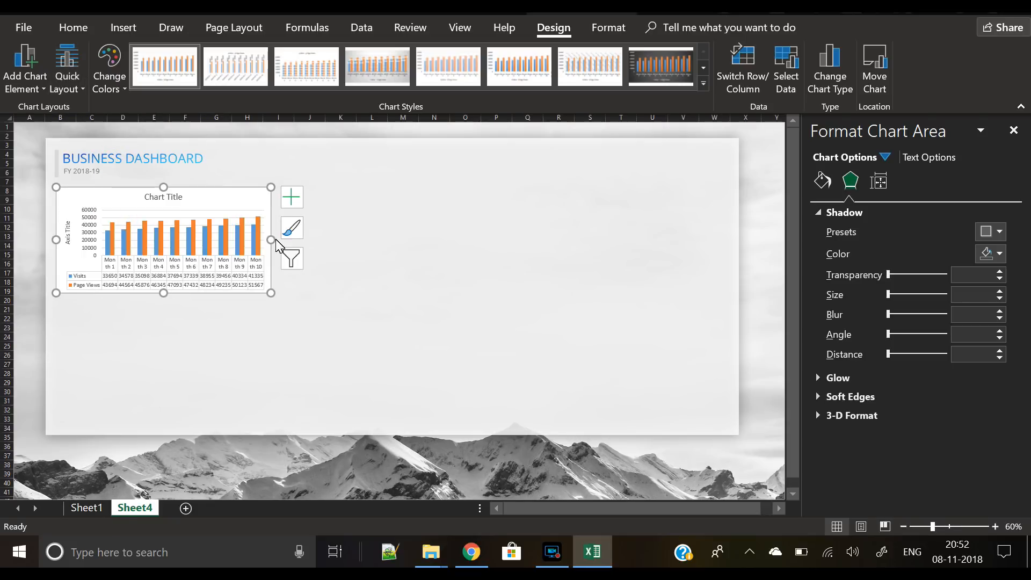
Step: Enlarge the chart to span about columns B to I and rows 8 to 21, and delete its axis title and chart title
left_click_drag(271, 239, 297, 240)
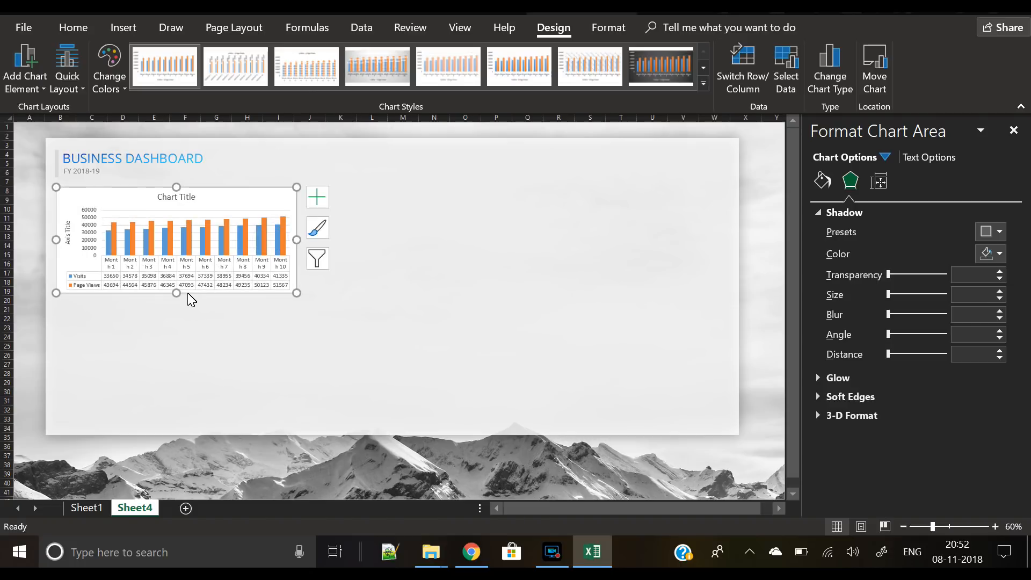
left_click_drag(178, 292, 178, 304)
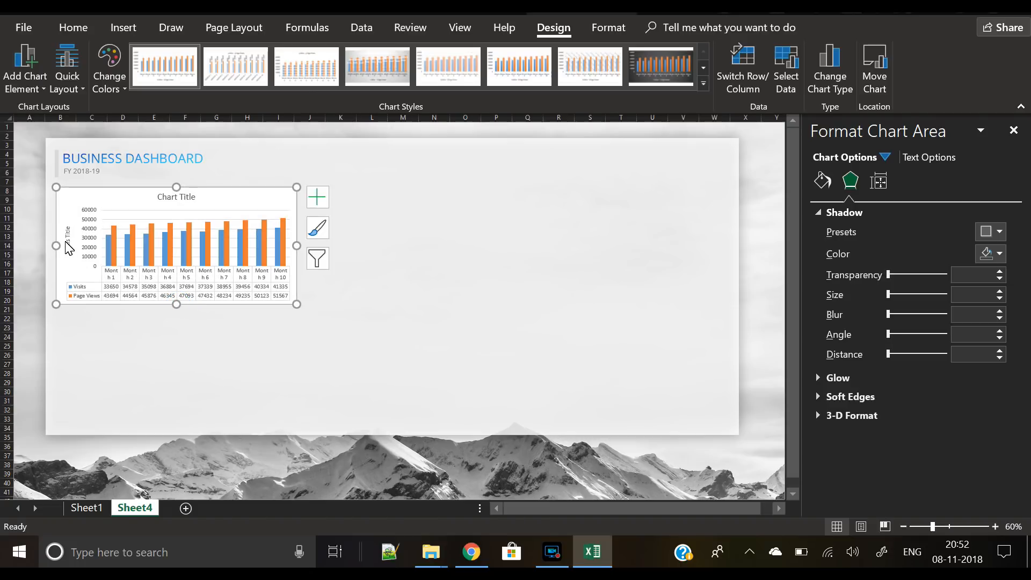
left_click(68, 248)
key("Delete")
left_click(183, 203)
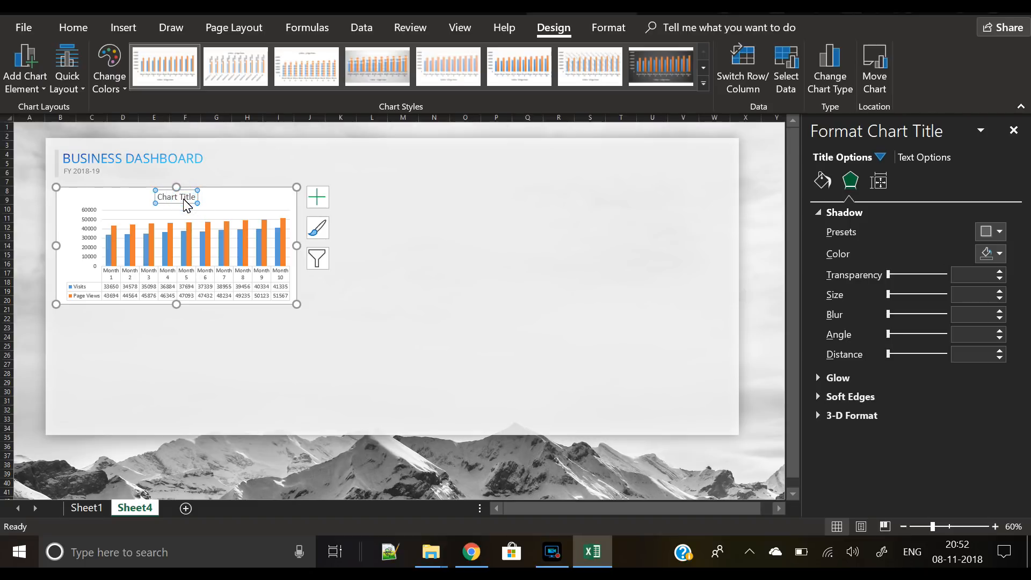
key("Delete")
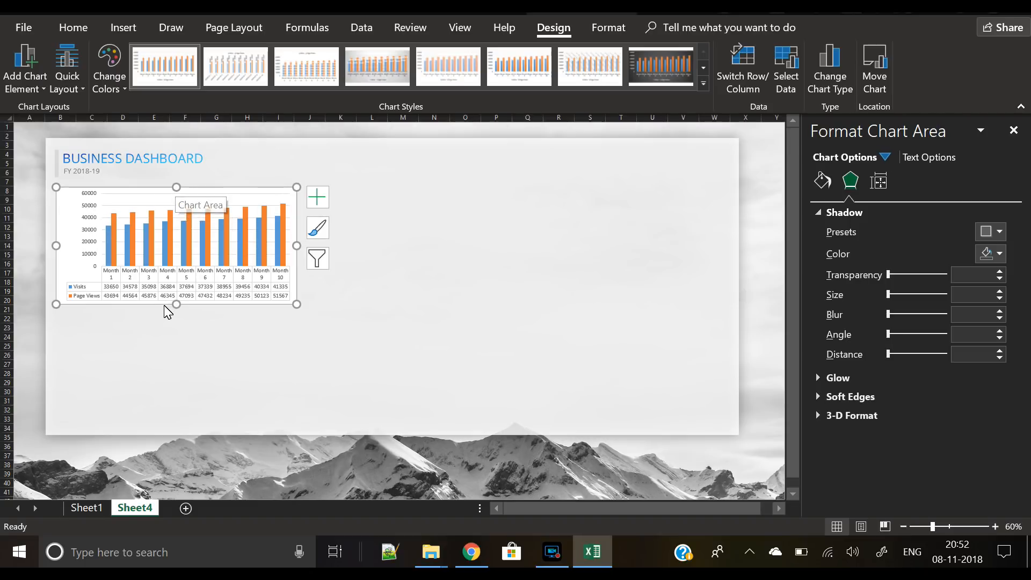
left_click_drag(174, 305, 175, 311)
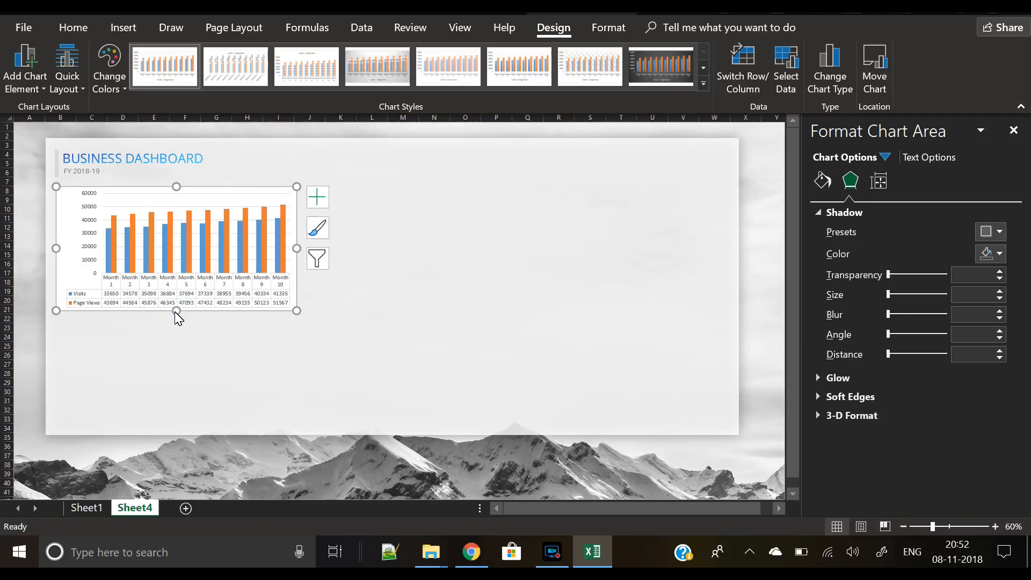
Step: Change the chart's font to Open Sans and reduce its text size to 7 pt
left_click(995, 527)
left_click(996, 526)
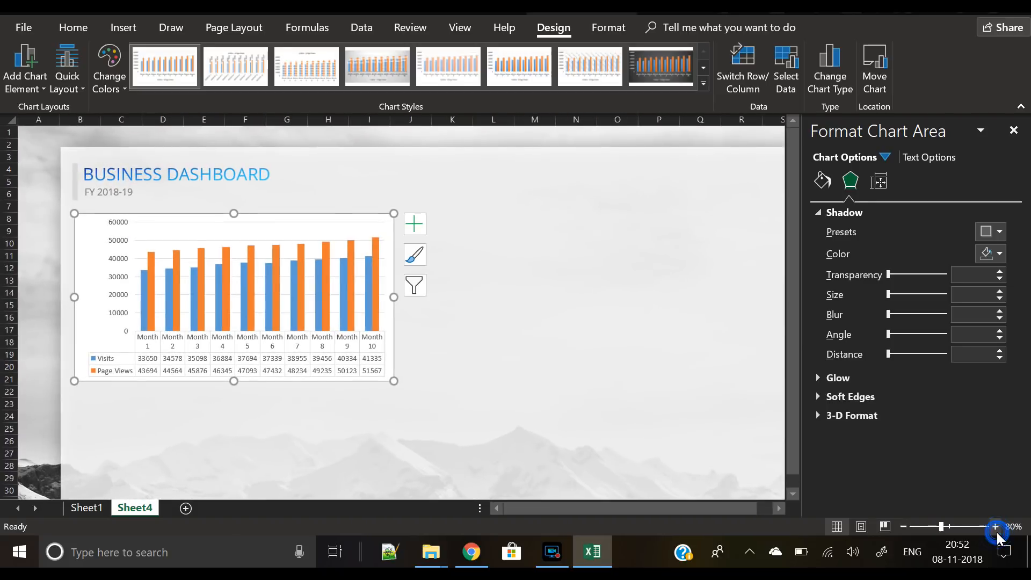
left_click(79, 30)
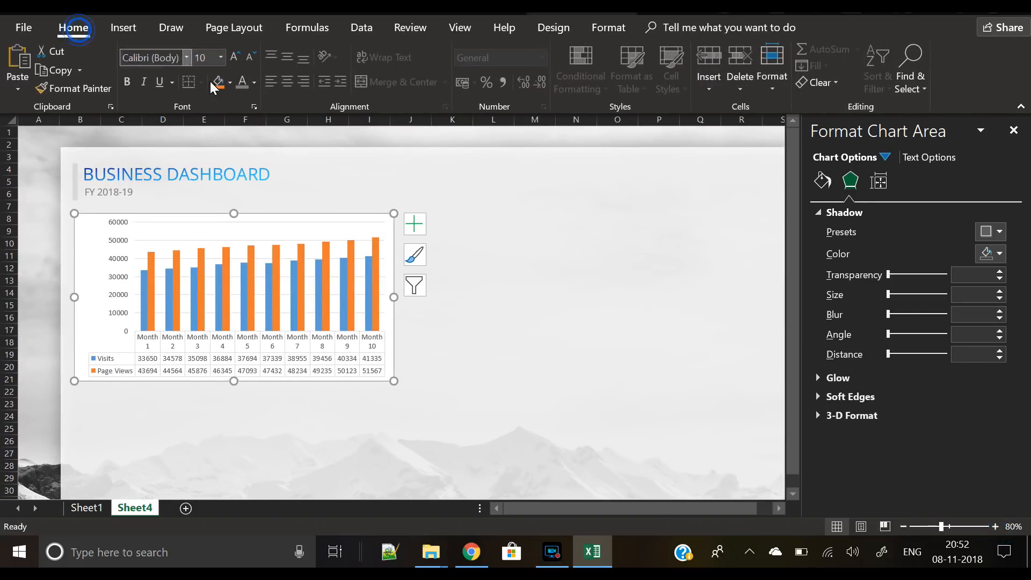
type("Open Sans")
key("Return")
left_click(249, 53)
left_click(250, 53)
left_click(249, 54)
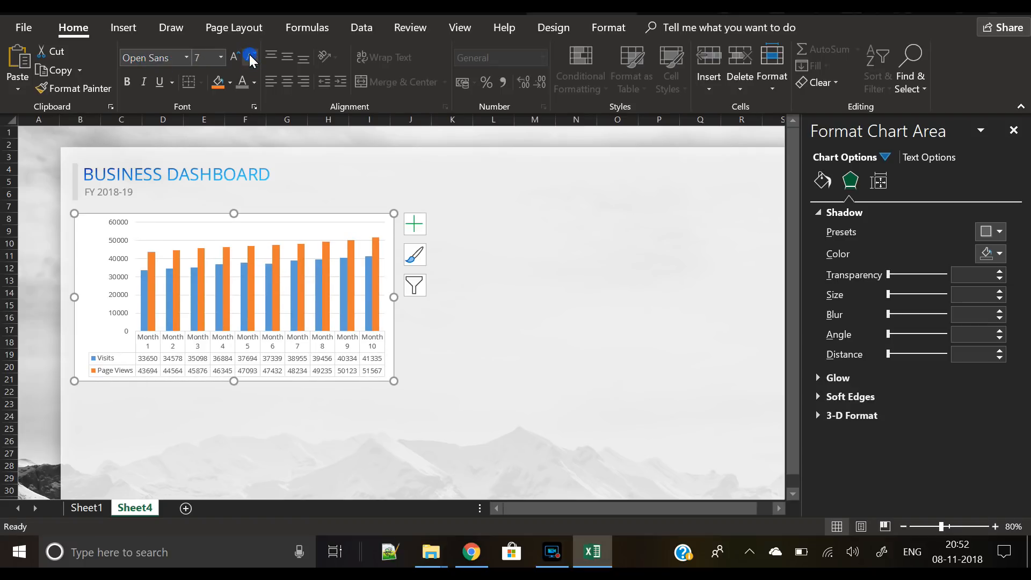
left_click(250, 54)
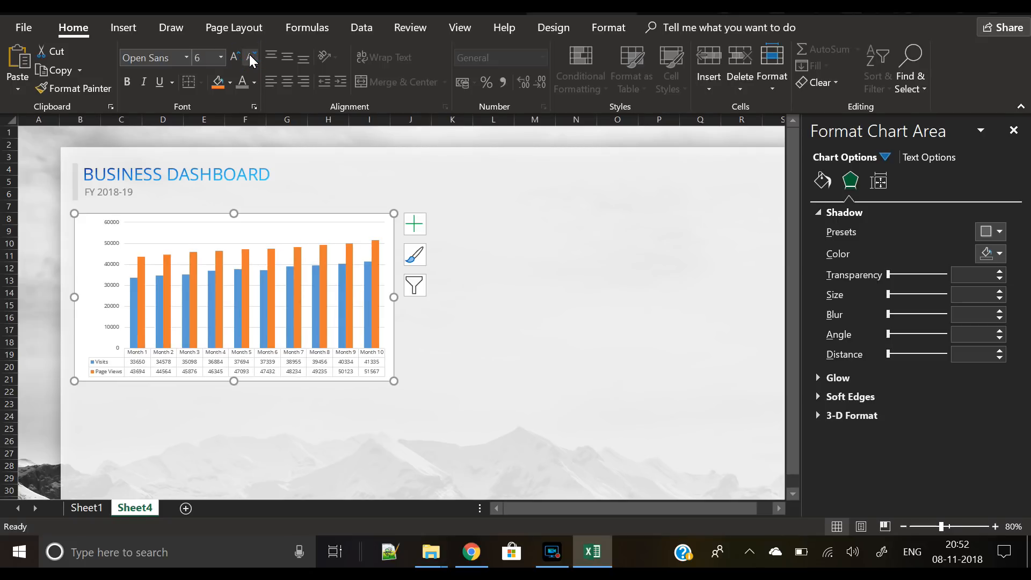
left_click(232, 62)
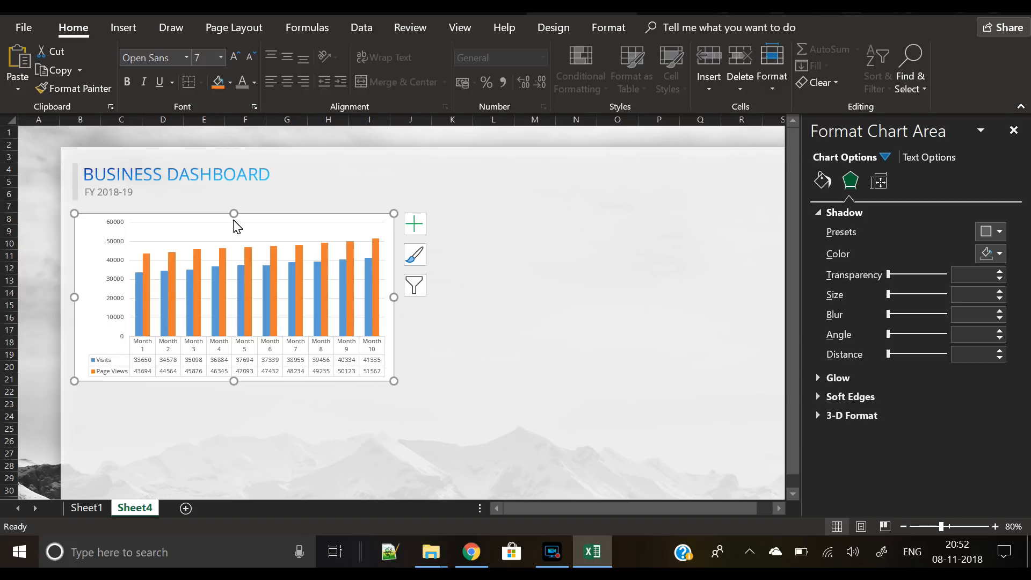
Step: Set the gap width of the chart's columns to about 76% with the Visits series selected
left_click(215, 294)
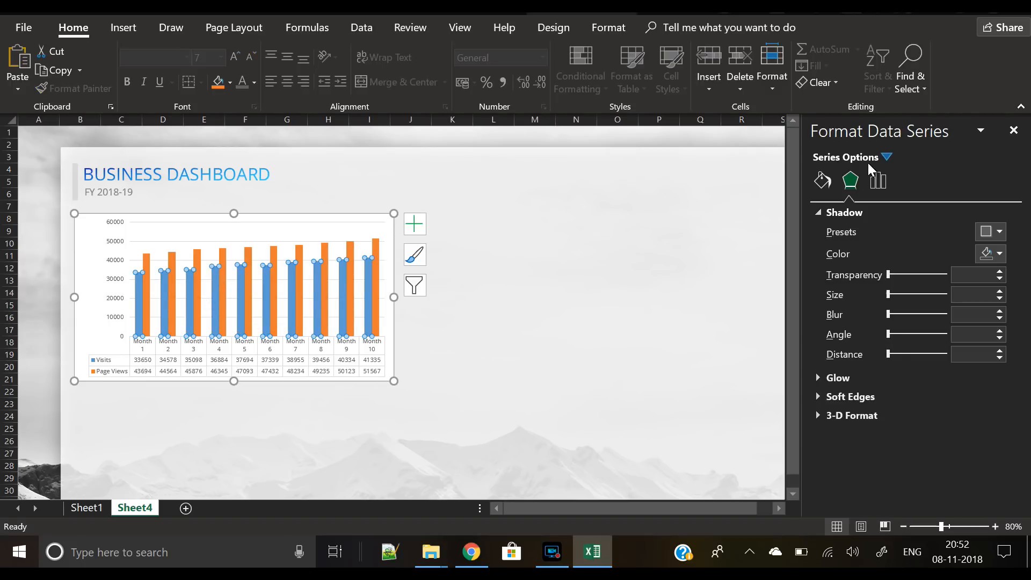
left_click(883, 181)
left_click_drag(911, 311, 902, 312)
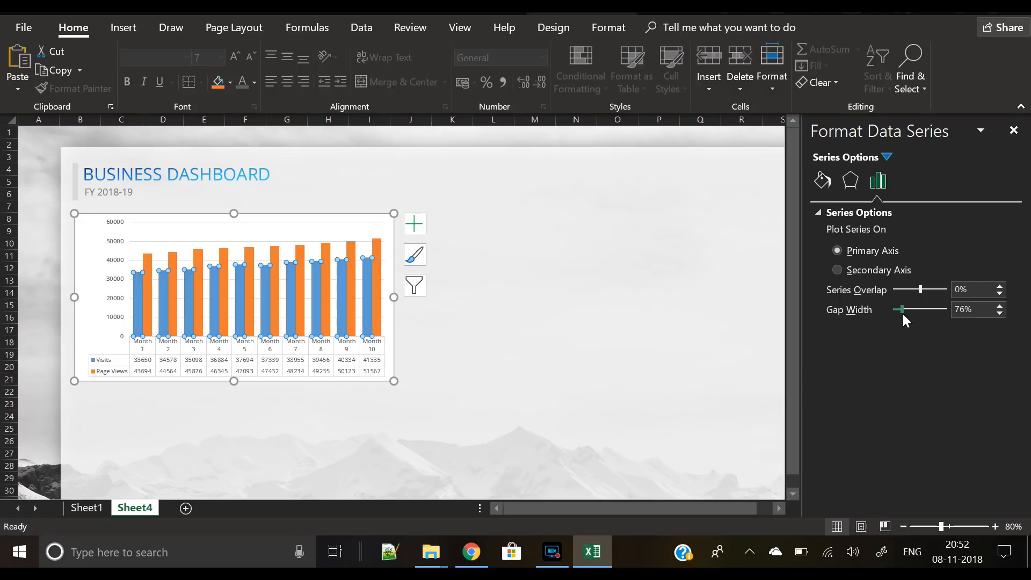
Step: Give the Visits columns a linear blue gradient fill running upward at 270°
left_click(822, 188)
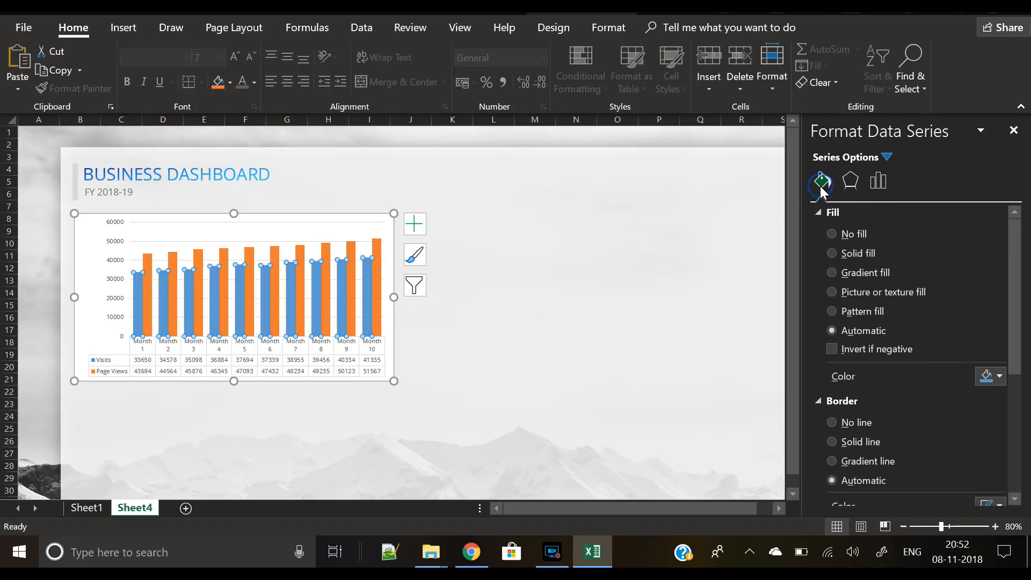
left_click(861, 276)
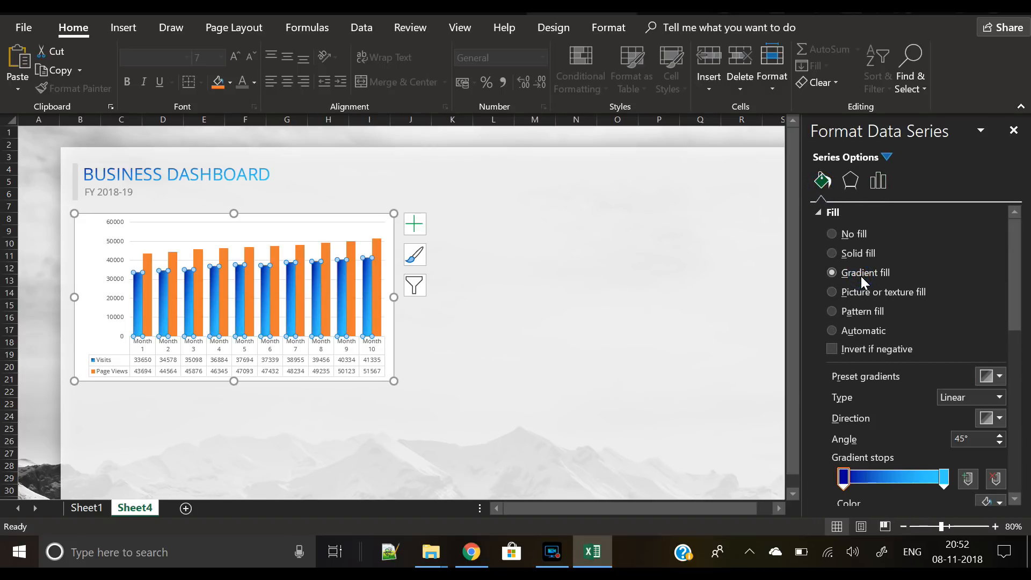
left_click(999, 419)
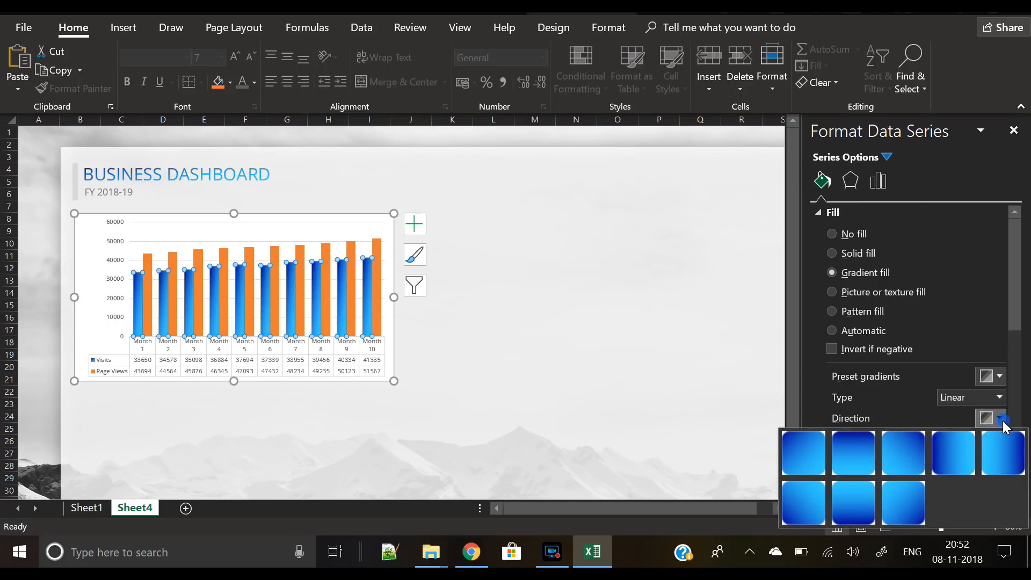
left_click(855, 518)
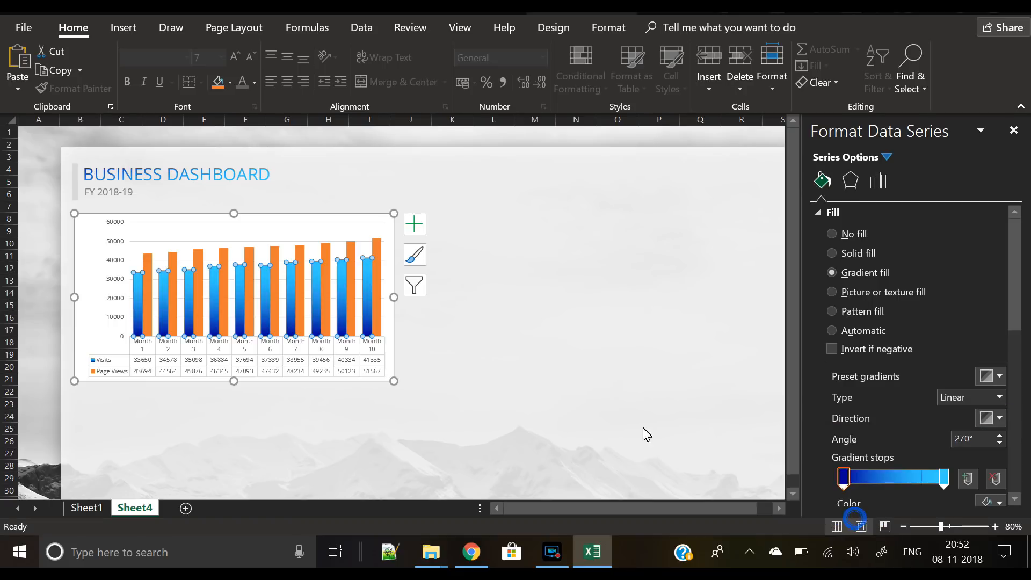
Step: Apply a gradient fill to the Page Views columns and change its first gradient stop to a standard dark teal
left_click(150, 302)
left_click(867, 272)
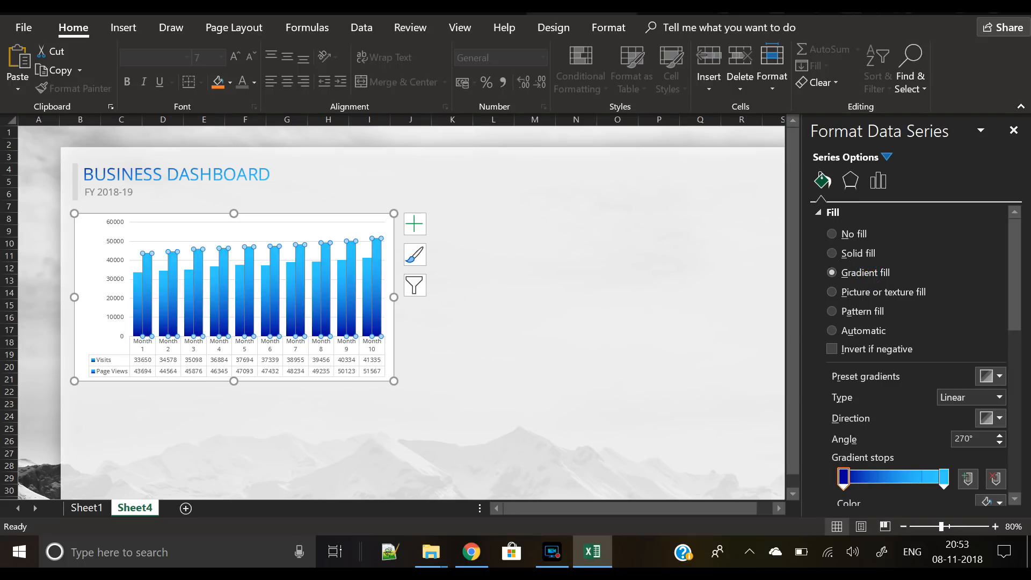
scroll(1015, 322, "down", 3)
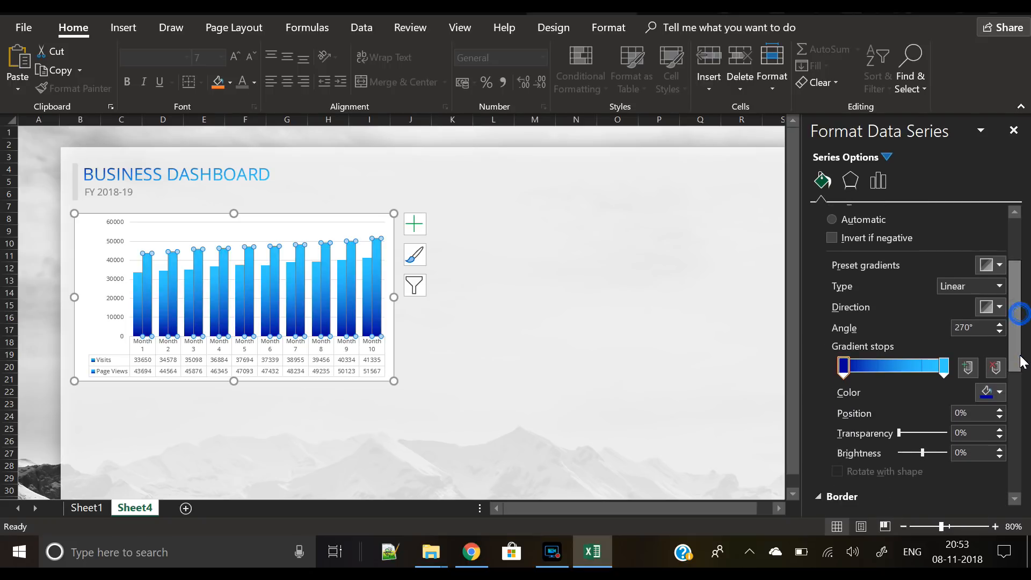
left_click(999, 393)
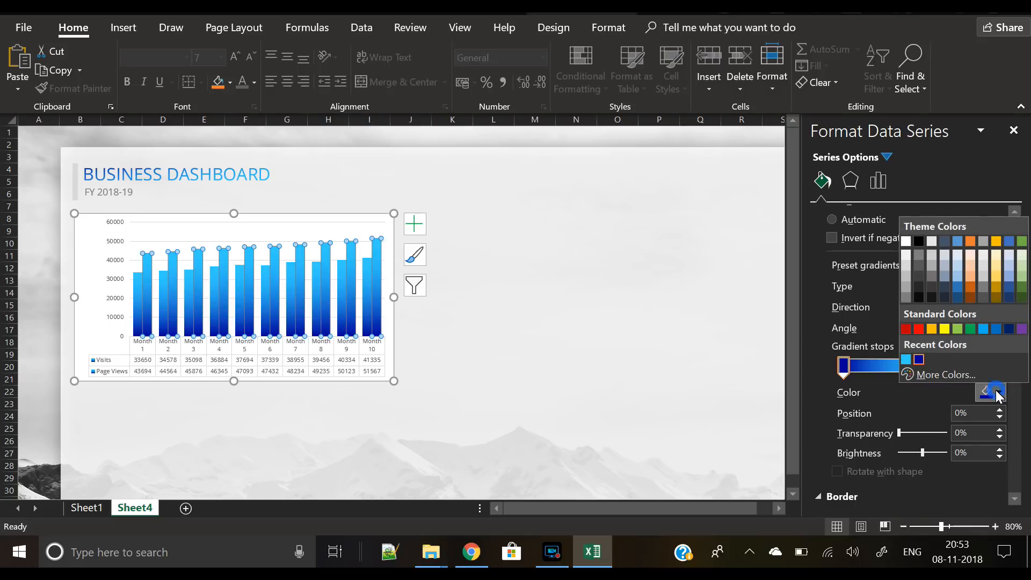
left_click(968, 372)
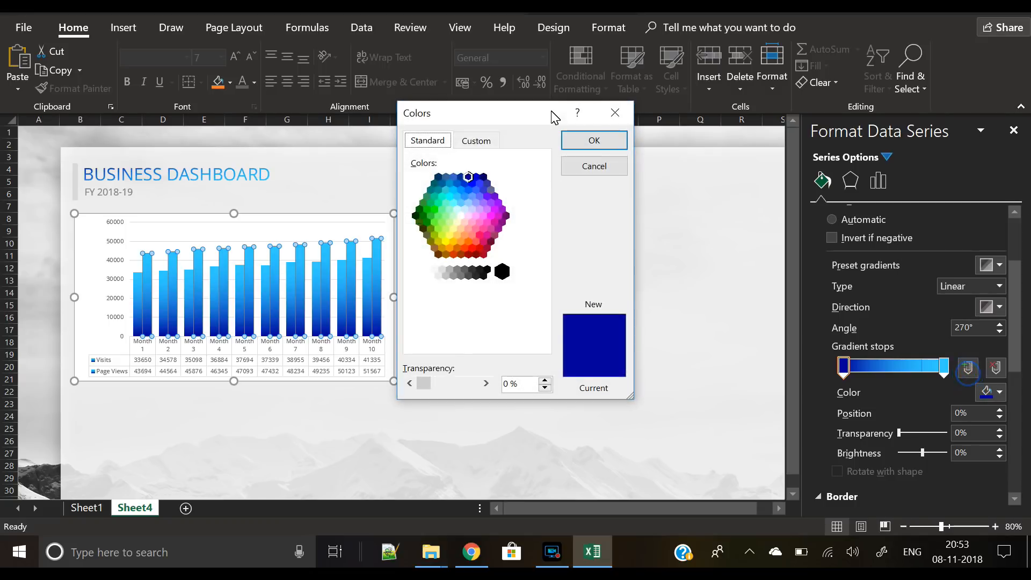
left_click(439, 178)
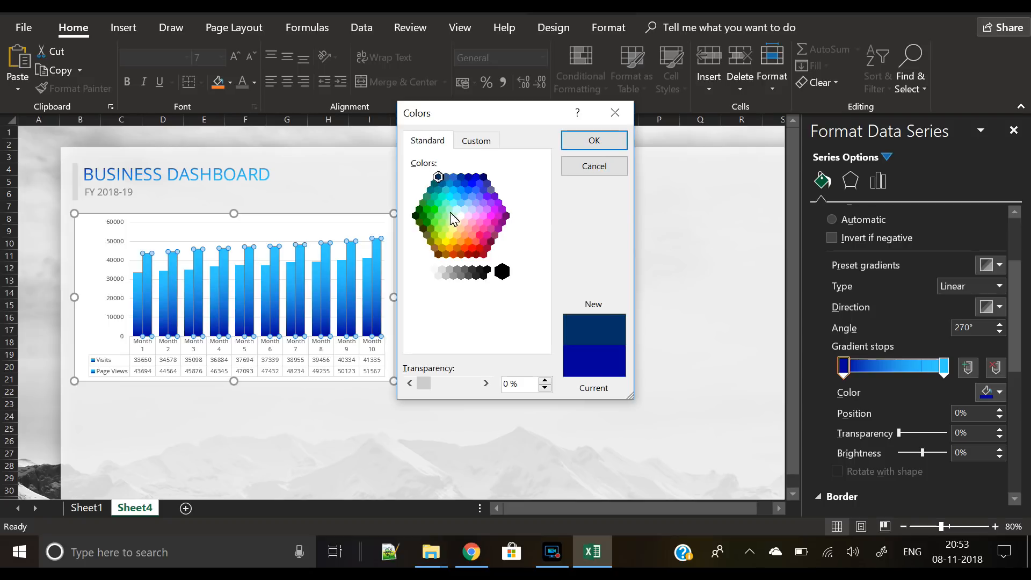
left_click(434, 184)
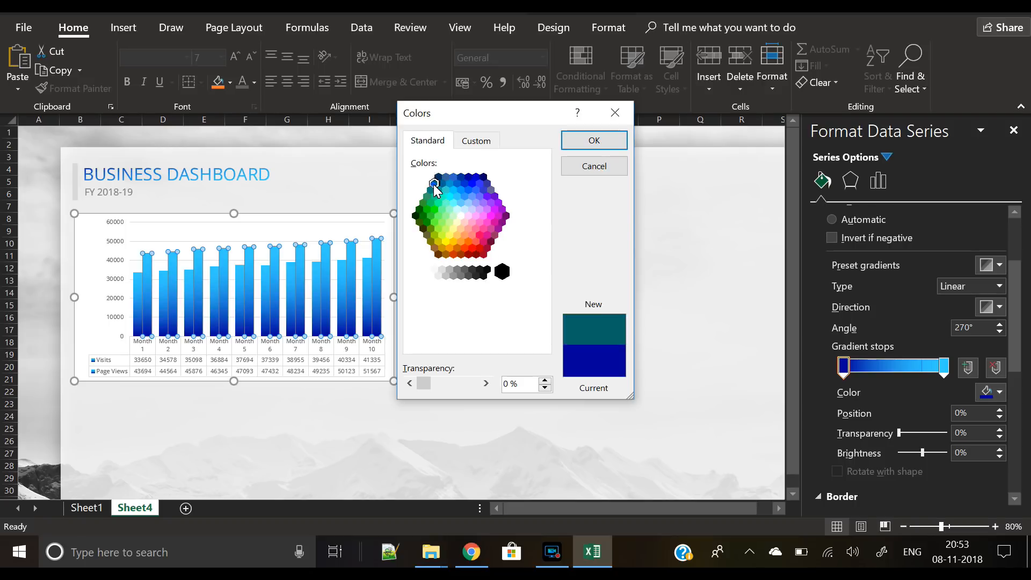
left_click(591, 141)
Step: Change the last gradient stop of the Page Views columns to a standard turquoise and deselect the chart
left_click(944, 367)
left_click(988, 390)
left_click(966, 371)
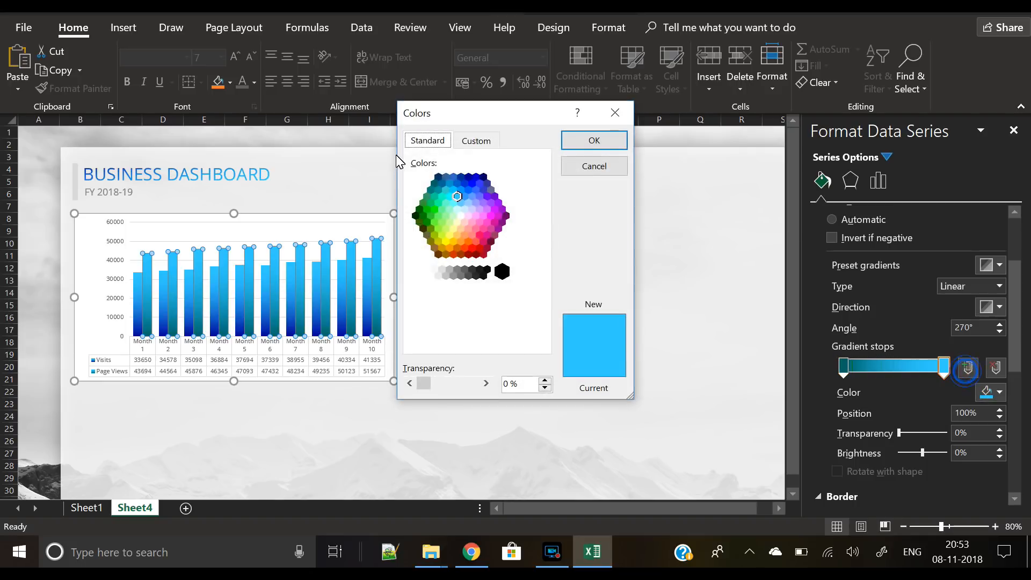
left_click(443, 198)
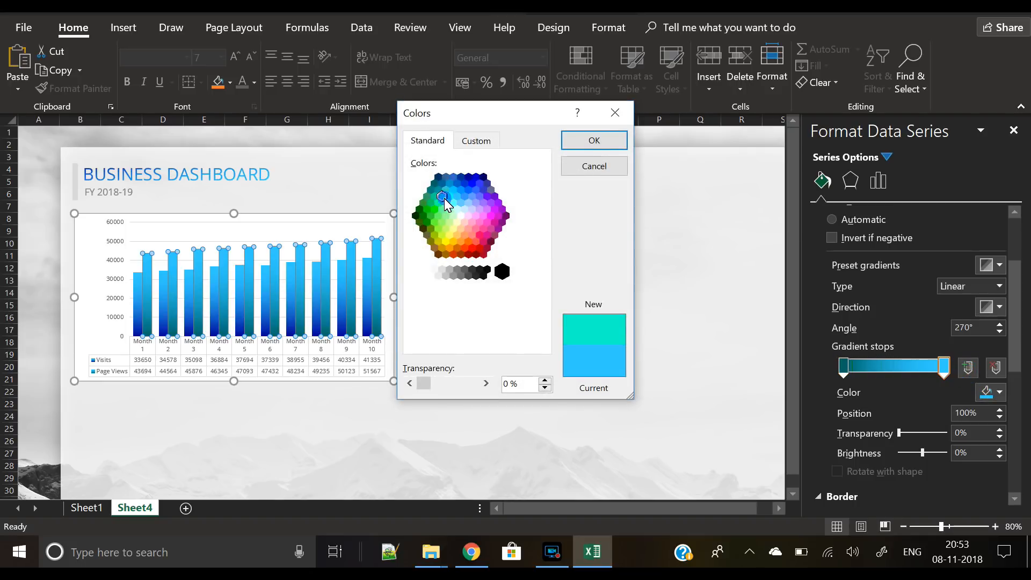
left_click(586, 140)
left_click(478, 142)
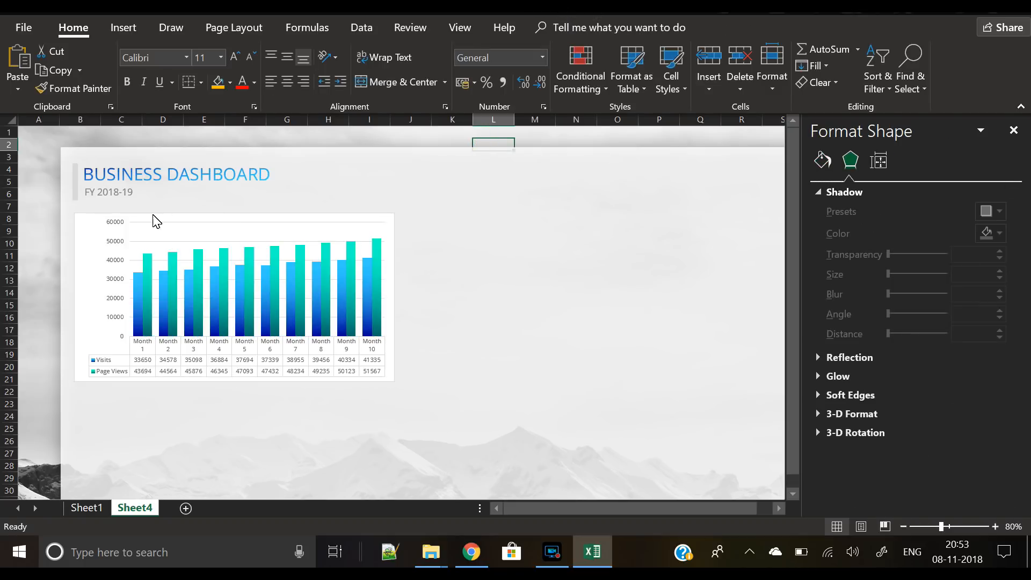
Step: Apply the outer offset-right shadow preset to the Visits columns of the chart
left_click(903, 527)
left_click(903, 527)
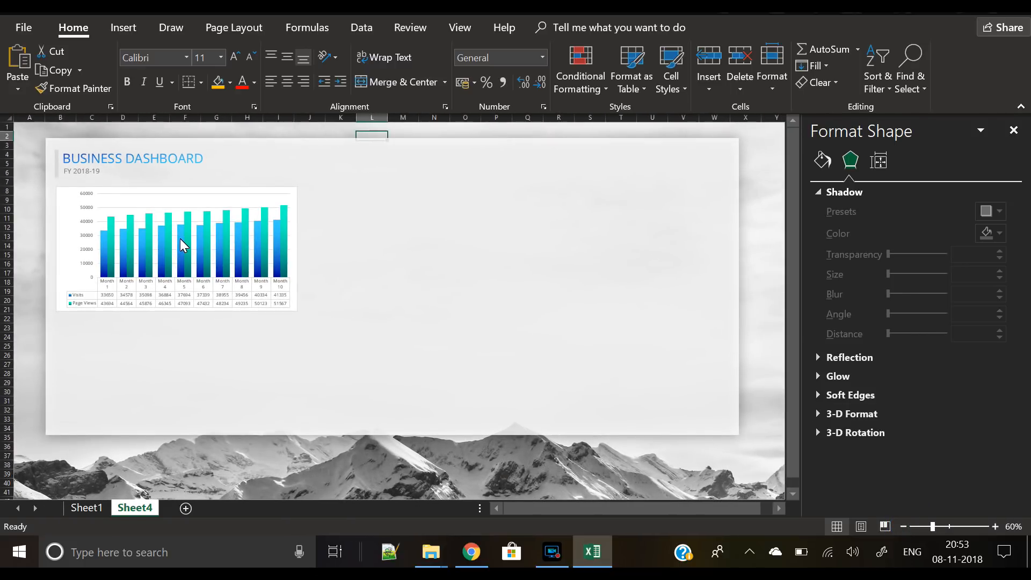
mouse_move(189, 251)
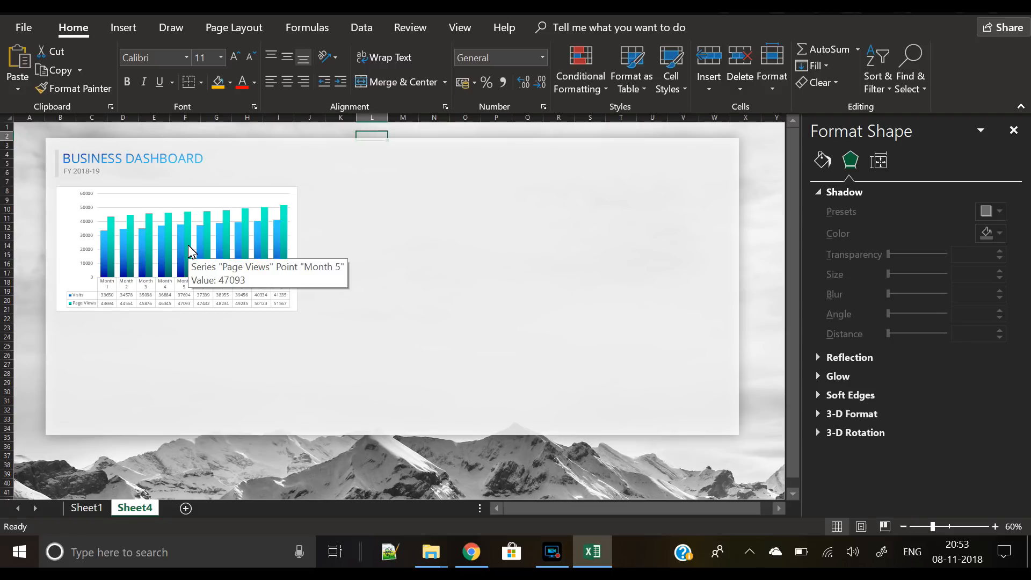
left_click(189, 246)
left_click(105, 255)
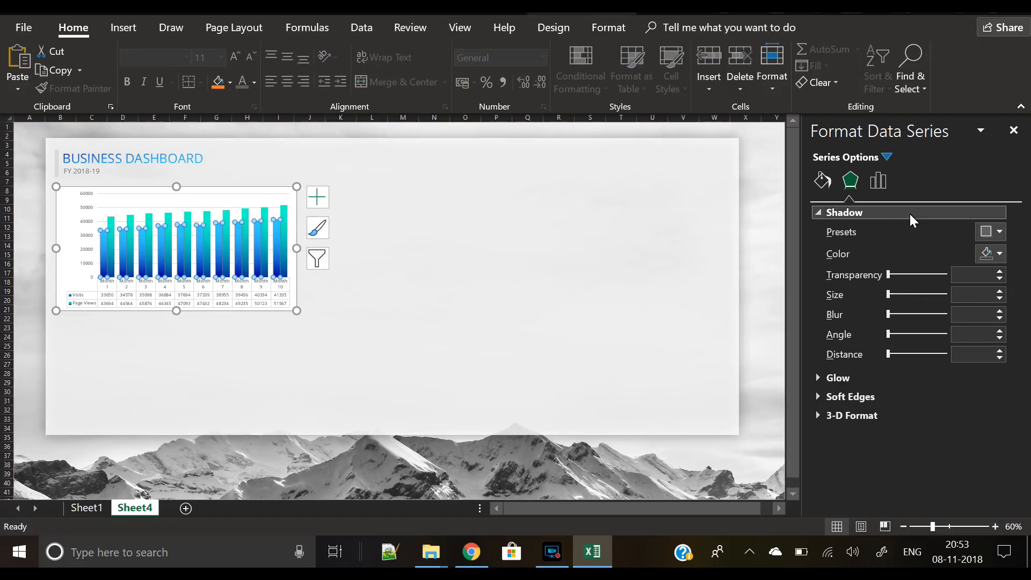
left_click(1000, 231)
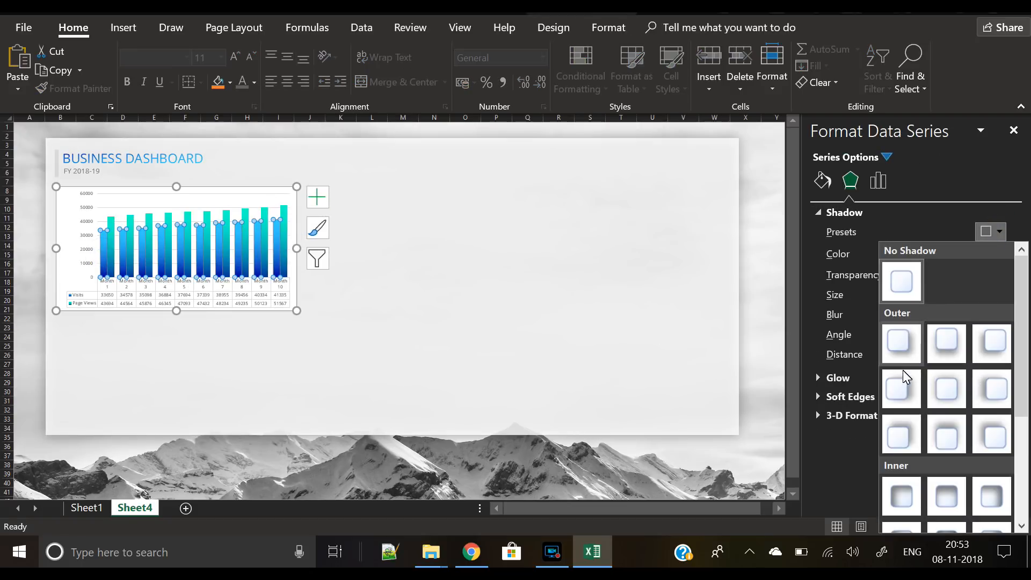
left_click(898, 390)
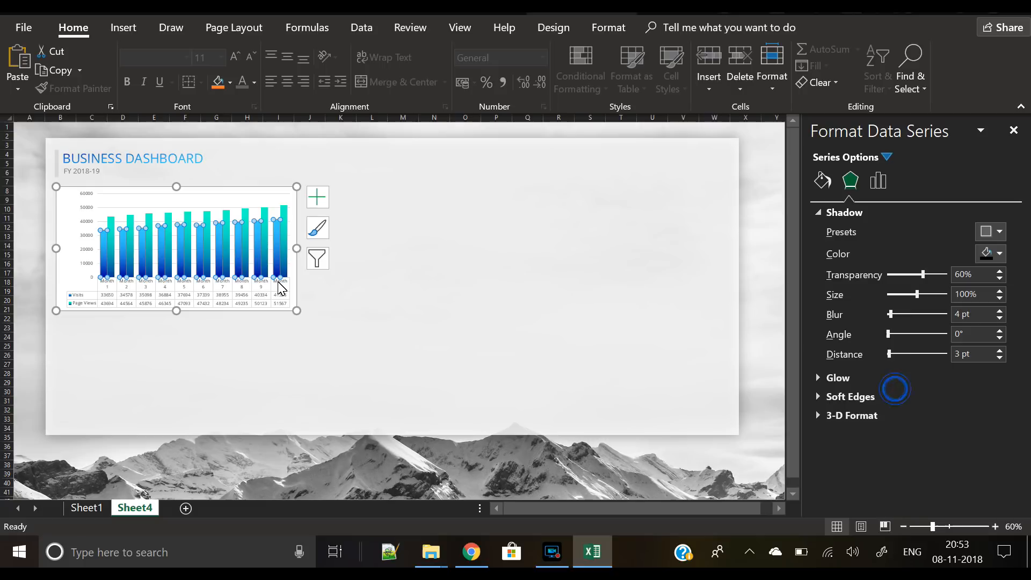
Step: Apply the same outer offset-right shadow preset to the Page Views columns and deselect the chart
left_click(130, 223)
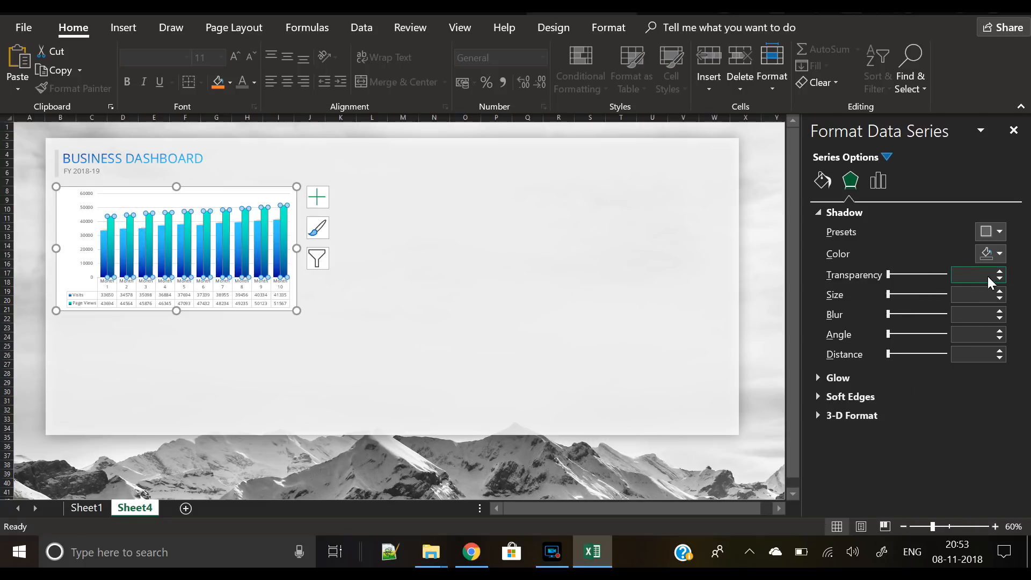
left_click(993, 232)
left_click(897, 392)
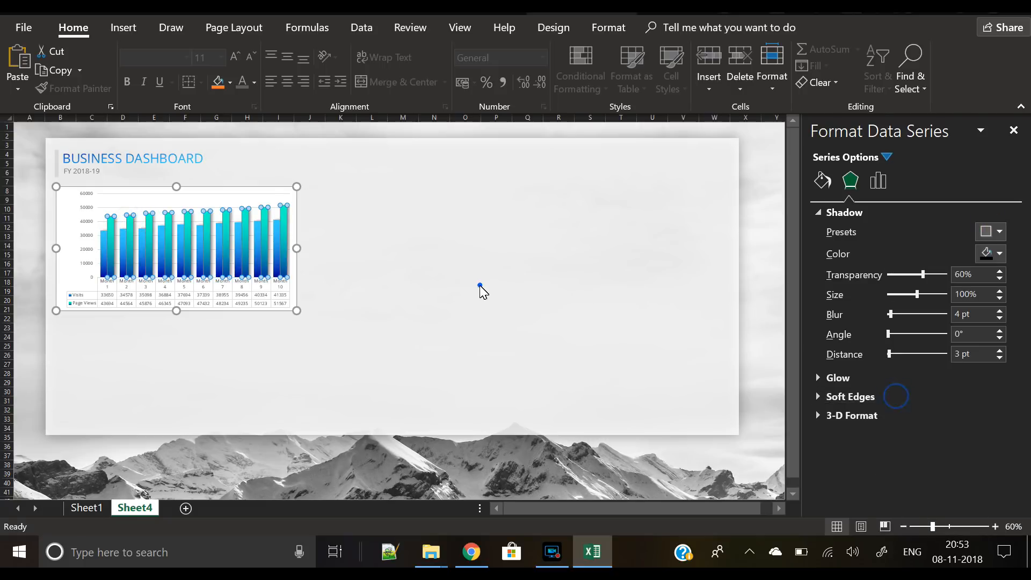
left_click(480, 288)
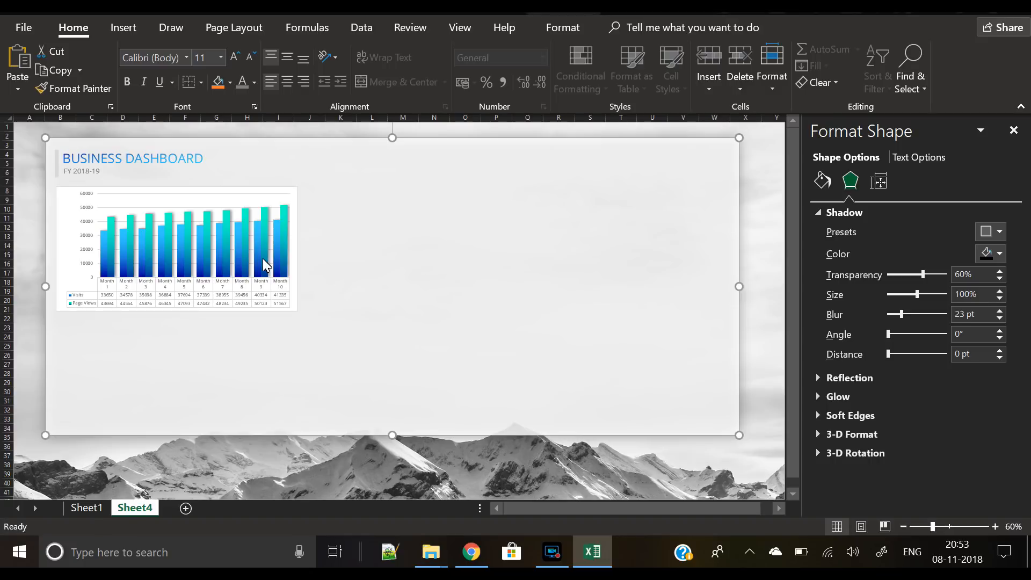
Step: Give the Visits columns a solid white border line
left_click(104, 253)
right_click(104, 253)
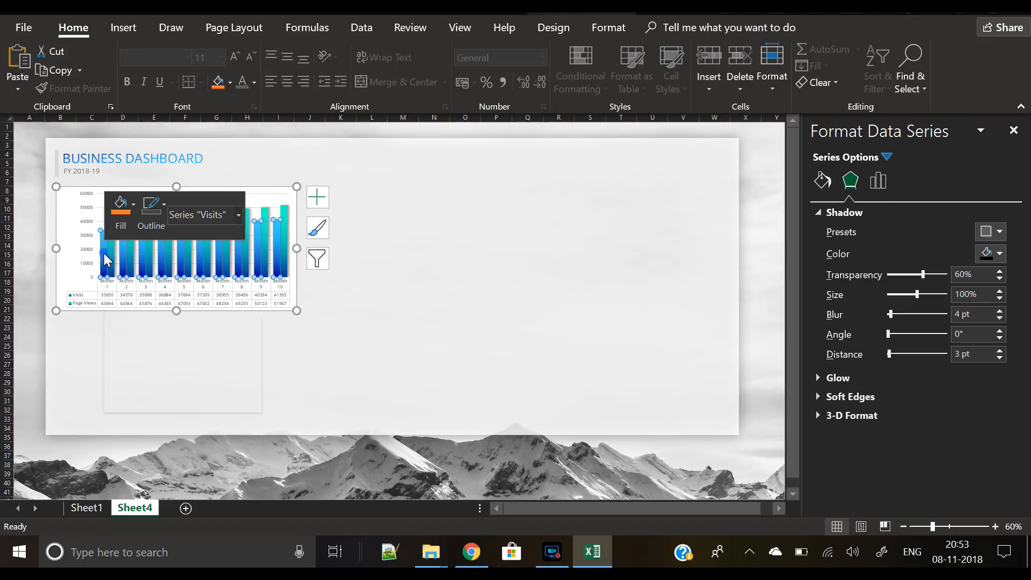
key("Escape")
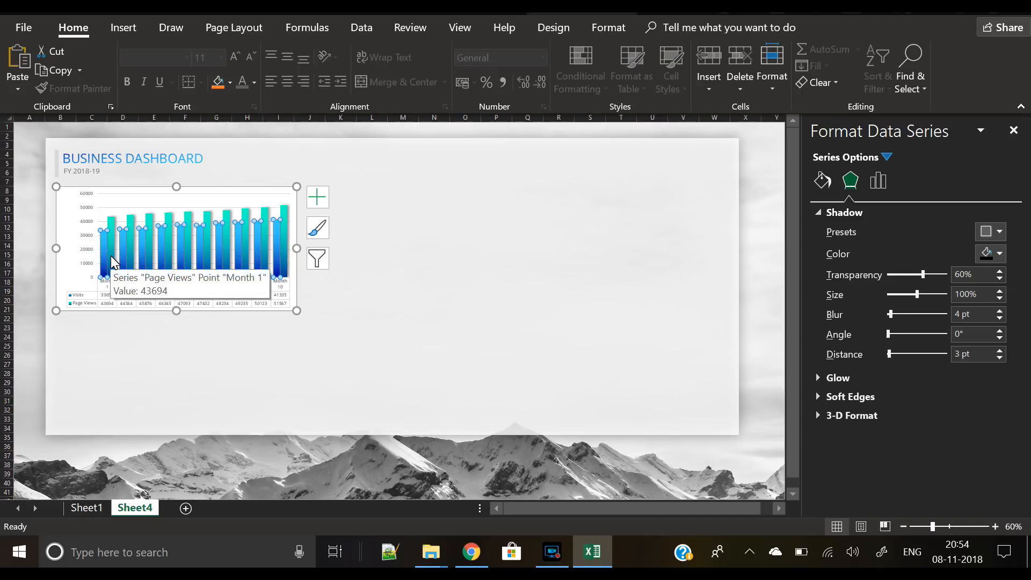
left_click(821, 182)
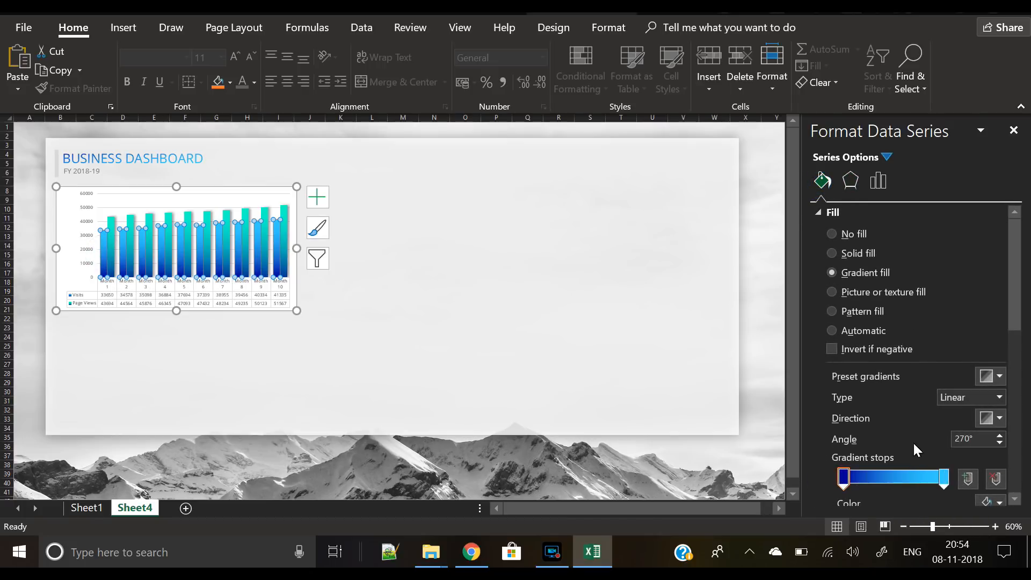
scroll(888, 369, "down", 5)
left_click(868, 335)
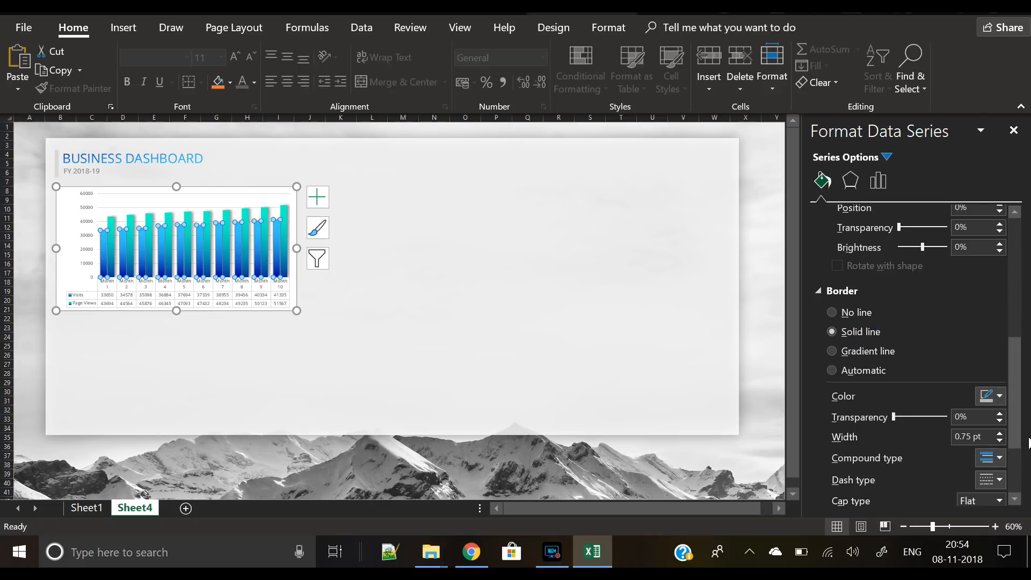
left_click(991, 396)
left_click(902, 245)
Step: Give the Page Views columns a solid white border line and deselect the chart
left_click(187, 220)
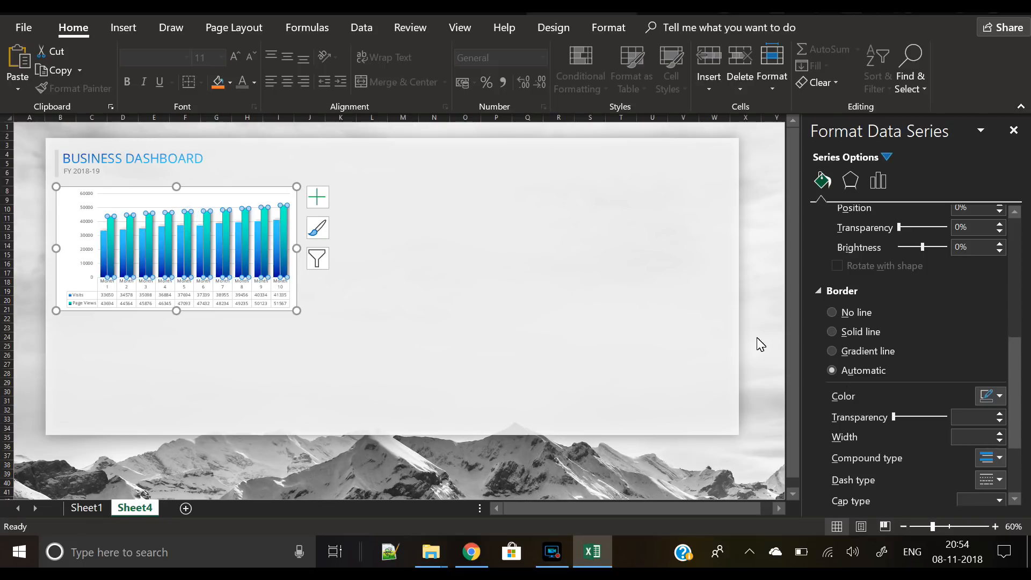
left_click(847, 332)
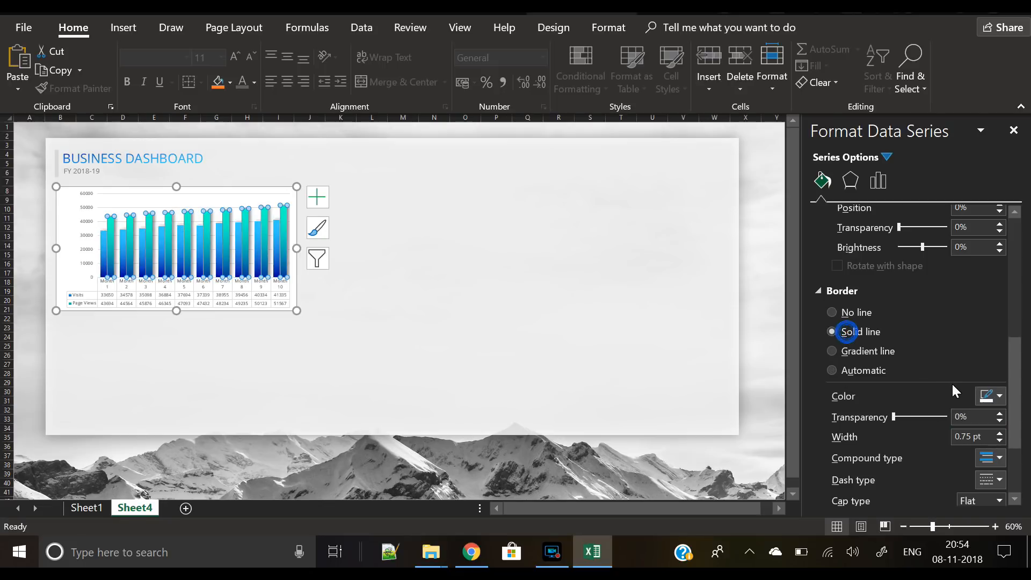
left_click(994, 396)
left_click(908, 245)
left_click(433, 223)
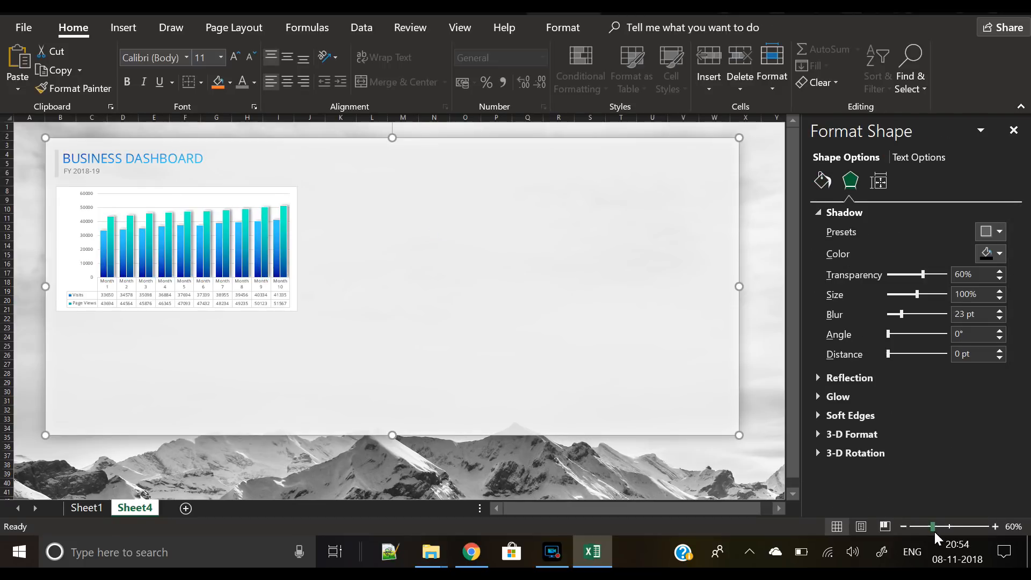
Step: Apply a blue-to-turquoise linear gradient fill to the thin vertical accent bar beside the dashboard title
left_click(996, 527)
left_click(996, 528)
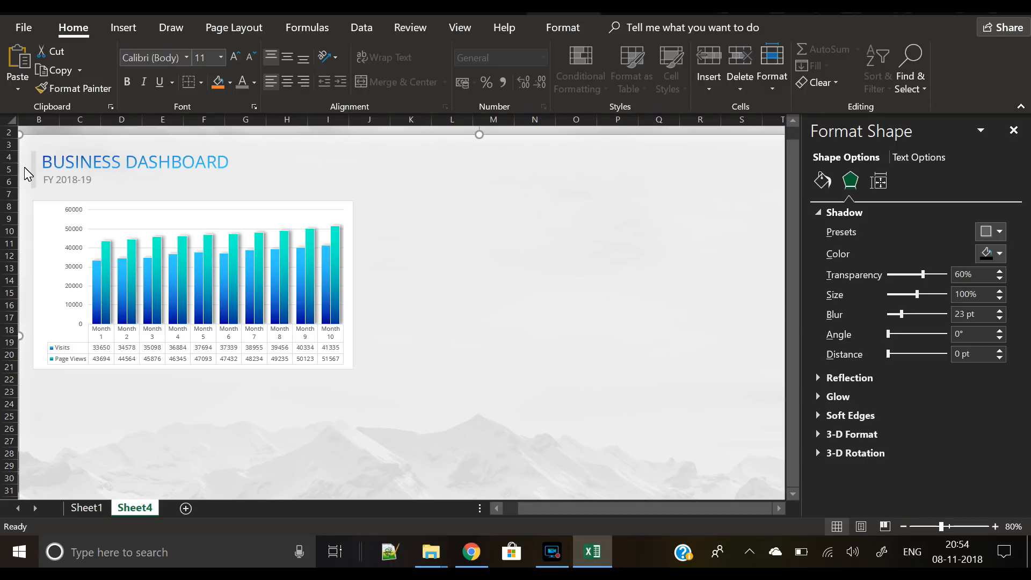
left_click(33, 180)
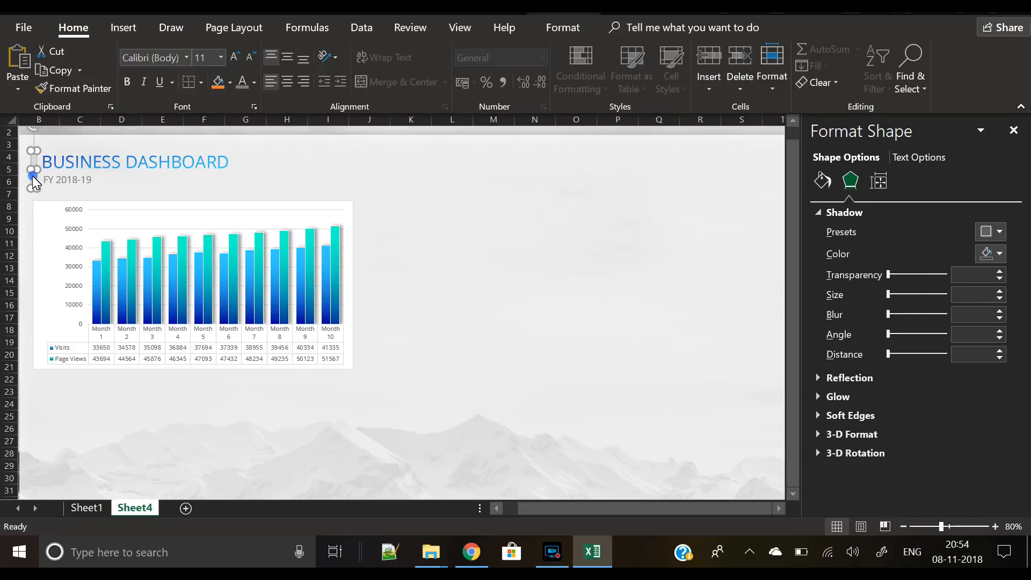
left_click(830, 182)
left_click(875, 272)
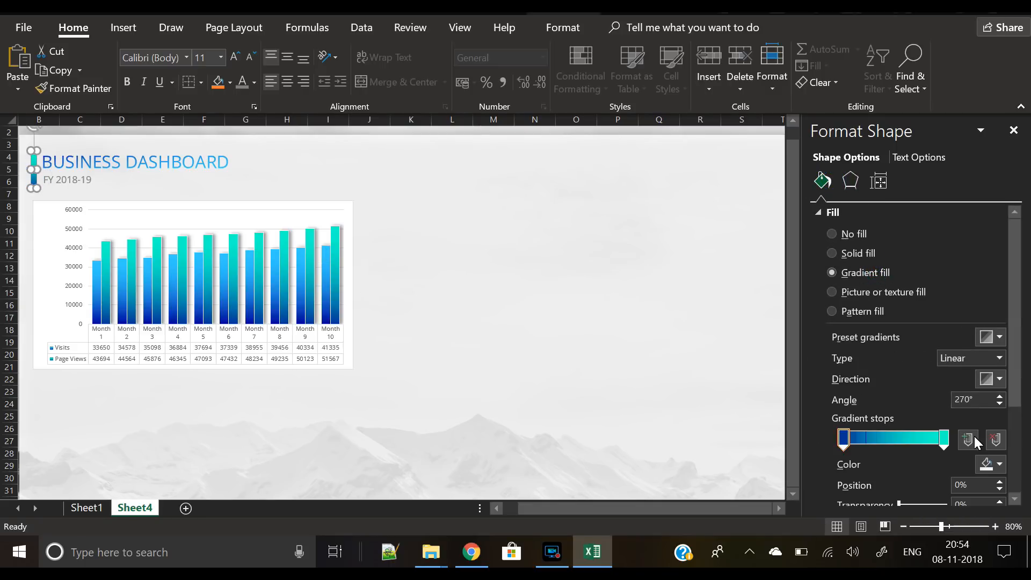
left_click(695, 381)
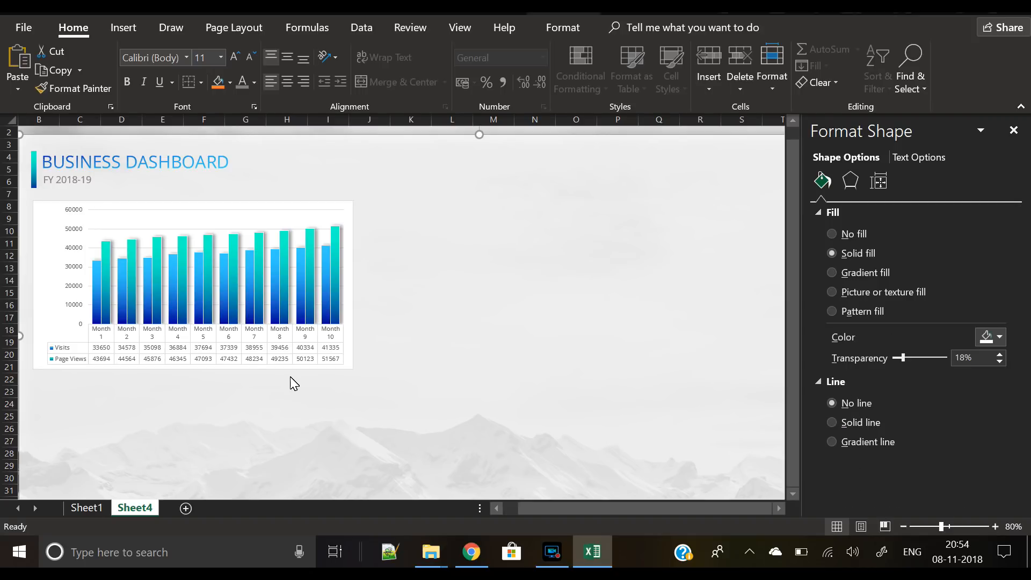
Step: Change the chart's data table font to Agency FB and delete the vertical value axis
left_click(184, 350)
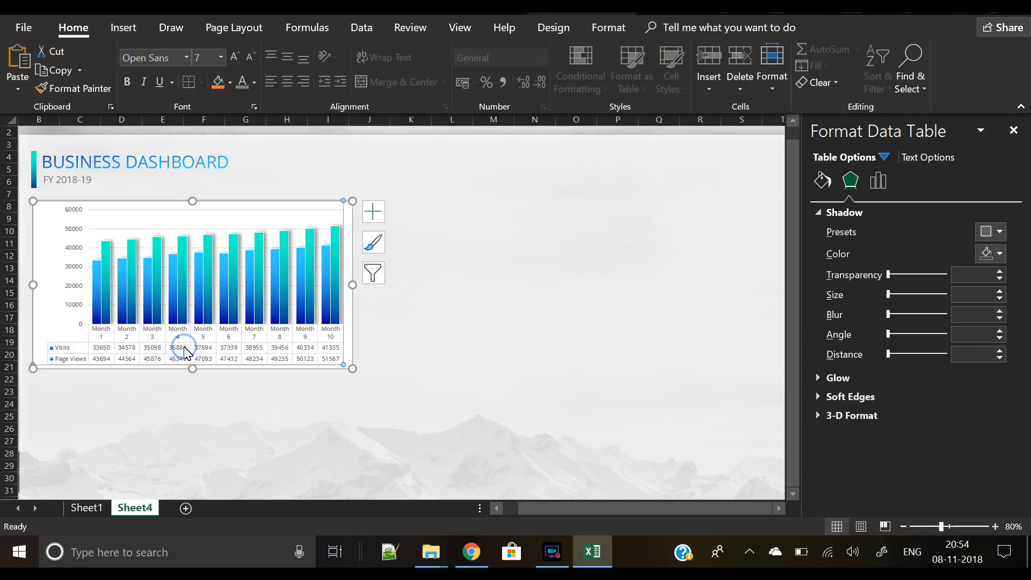
left_click(164, 58)
type("Agency FB")
key("Return")
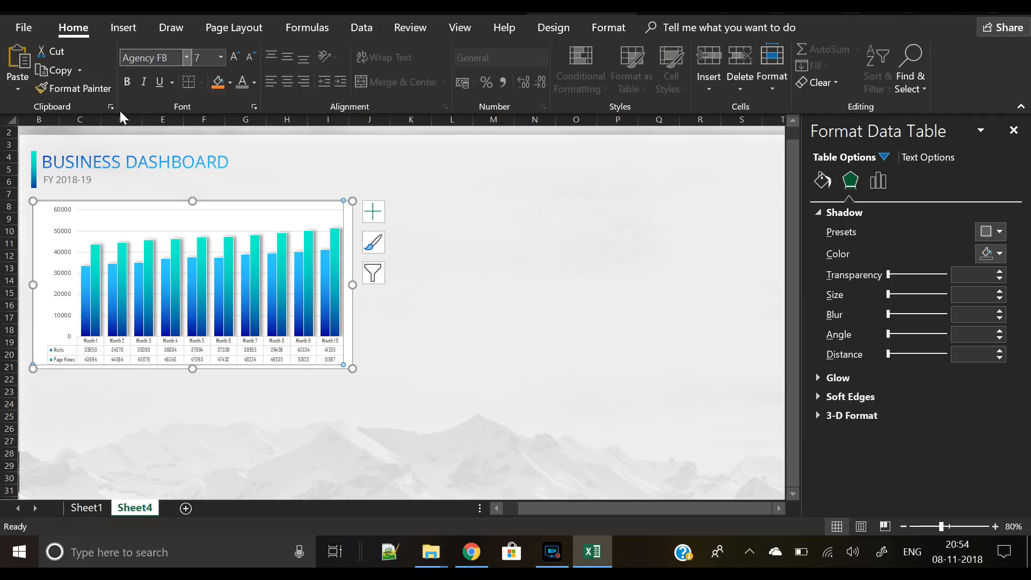
left_click(65, 257)
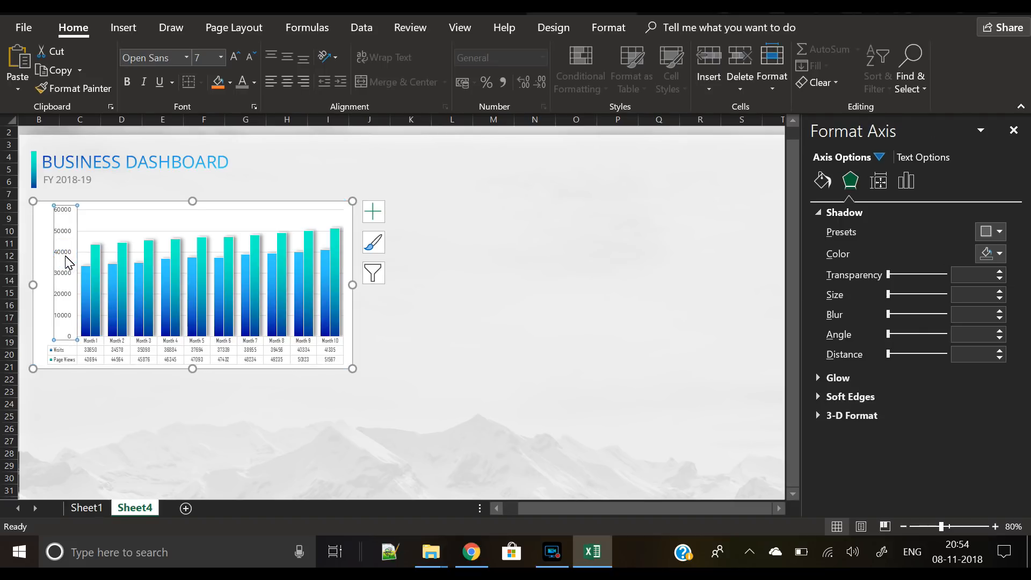
key("Delete")
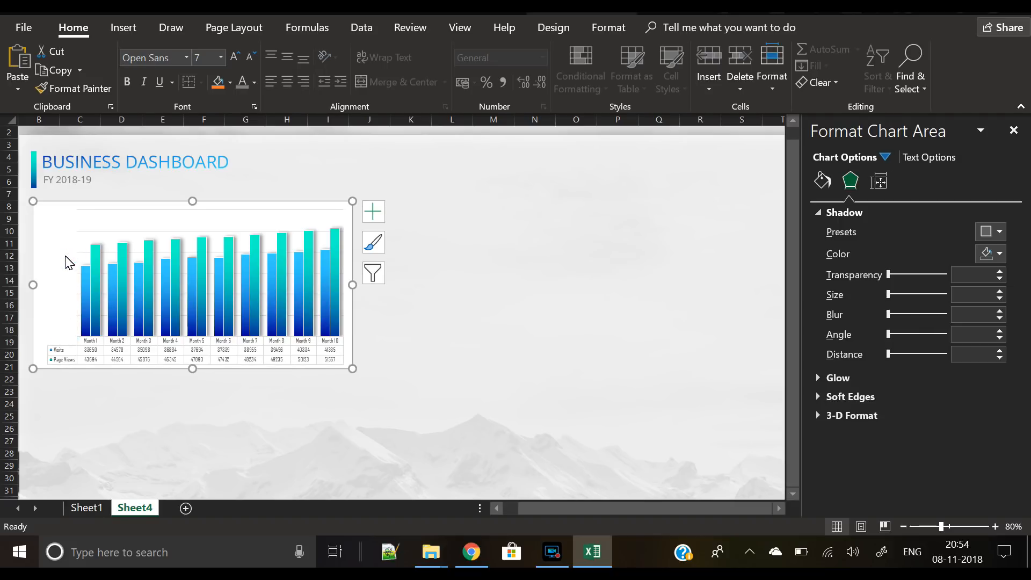
Step: Set the text of the whole chart to Agency FB at size 8
left_click(233, 58)
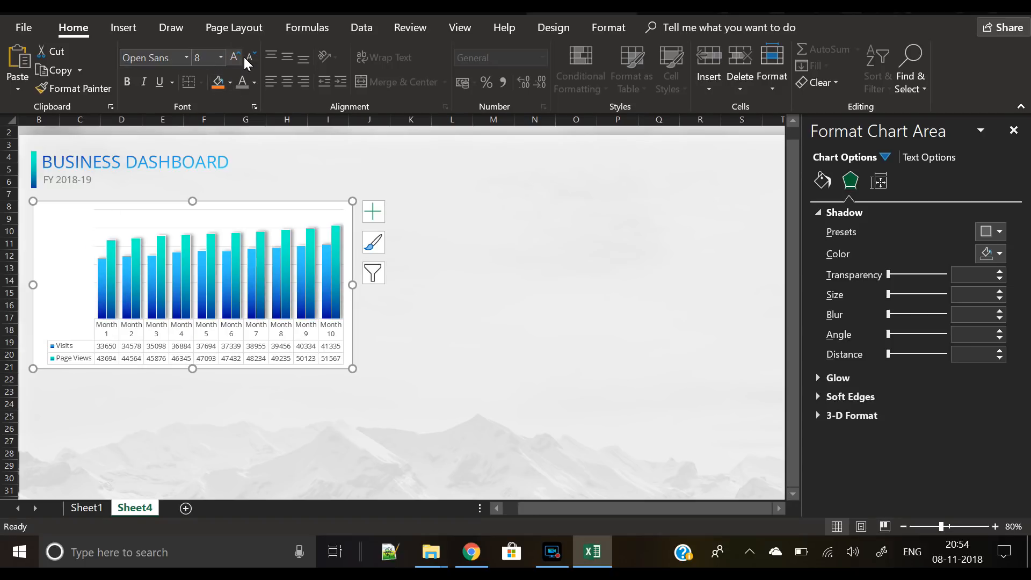
left_click(161, 58)
type("Agency FB")
key("Return")
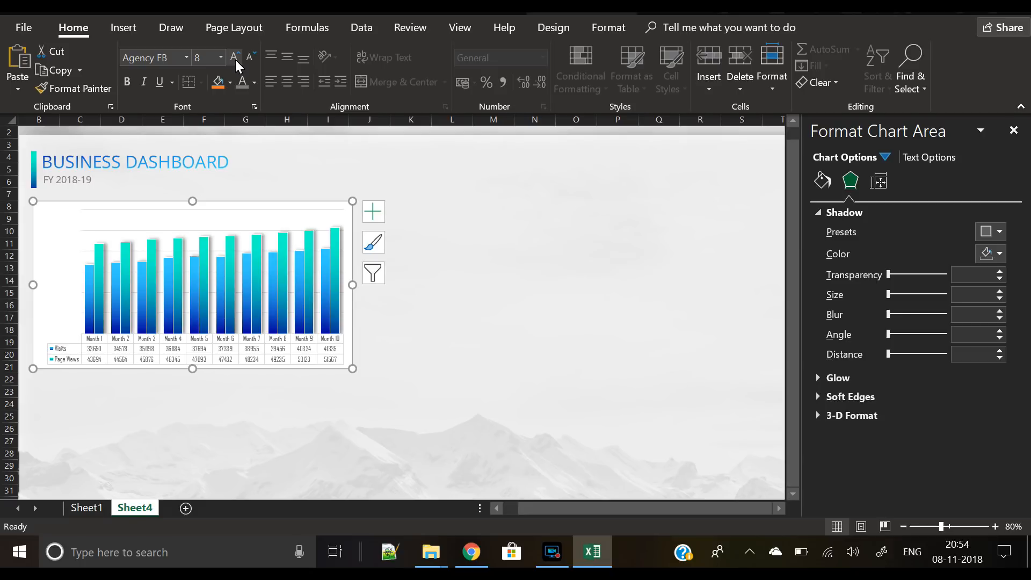
key("ctrl+z")
key("ctrl+z")
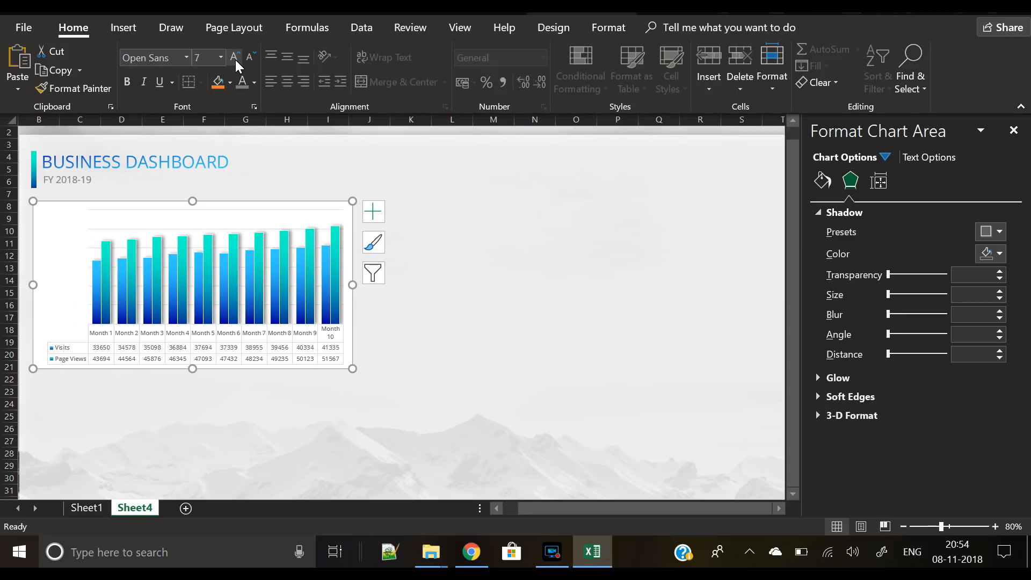
key("ctrl+y")
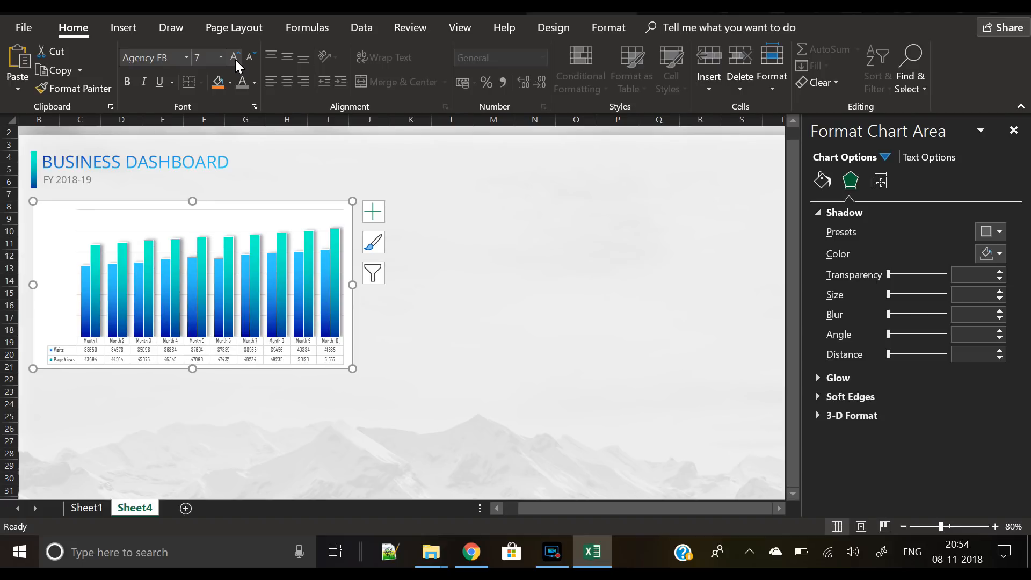
left_click(236, 59)
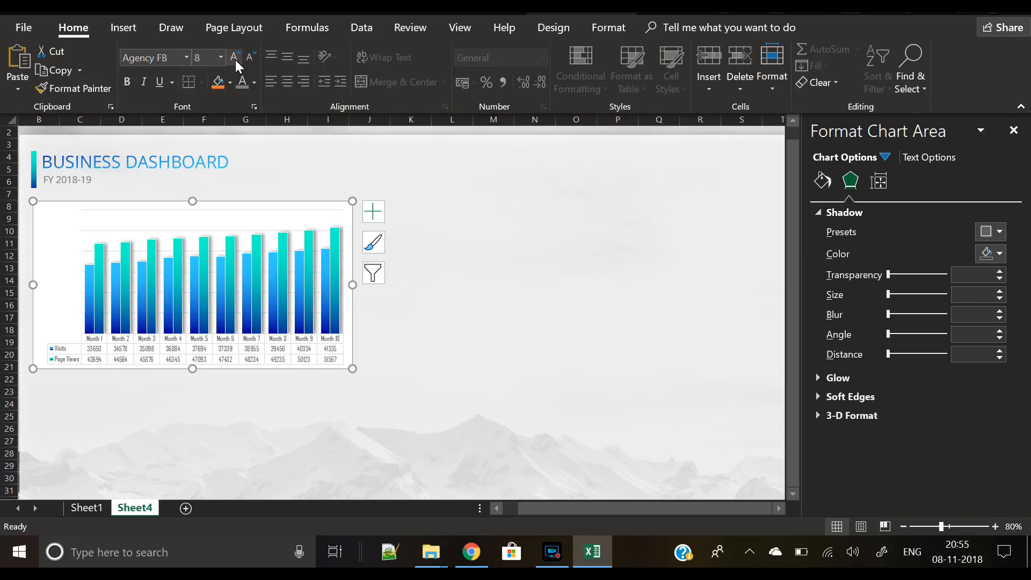
Step: Set the BUSINESS DASHBOARD title to Agency FB and enlarge its text to size 24
left_click(441, 168)
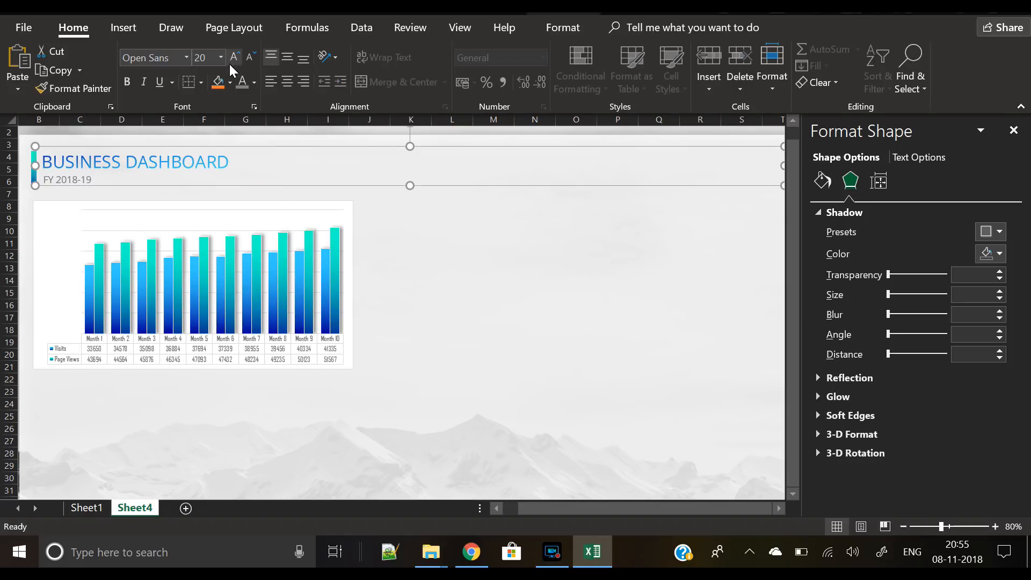
left_click(158, 61)
type("Agency FB")
key("Return")
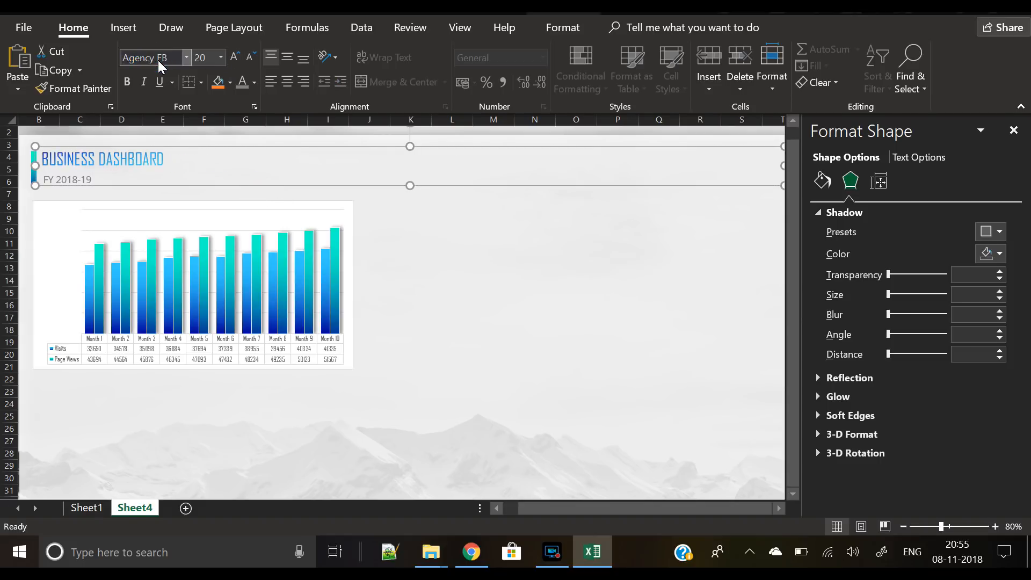
left_click(150, 158)
triple_click(153, 161)
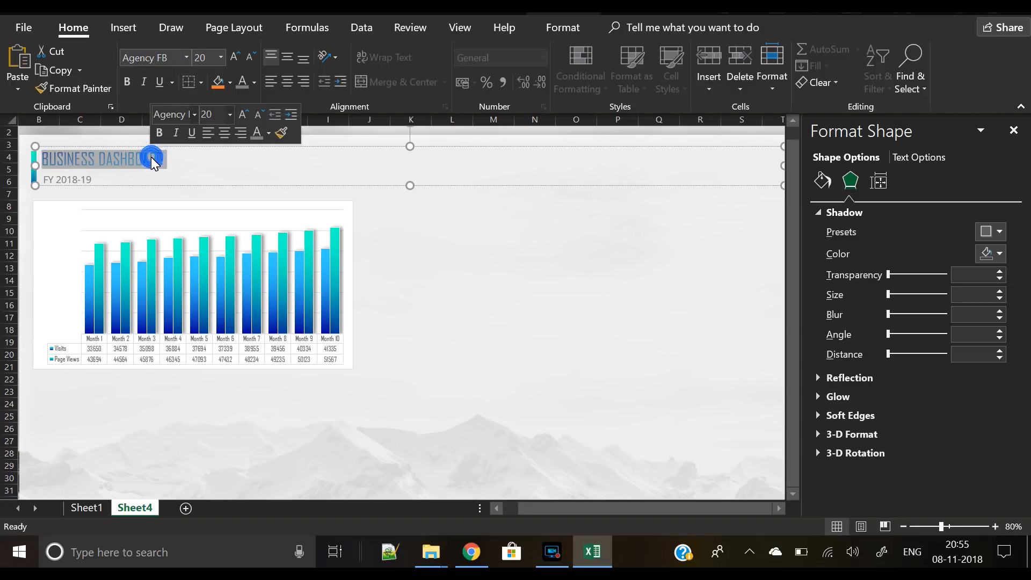
left_click(235, 58)
left_click(235, 58)
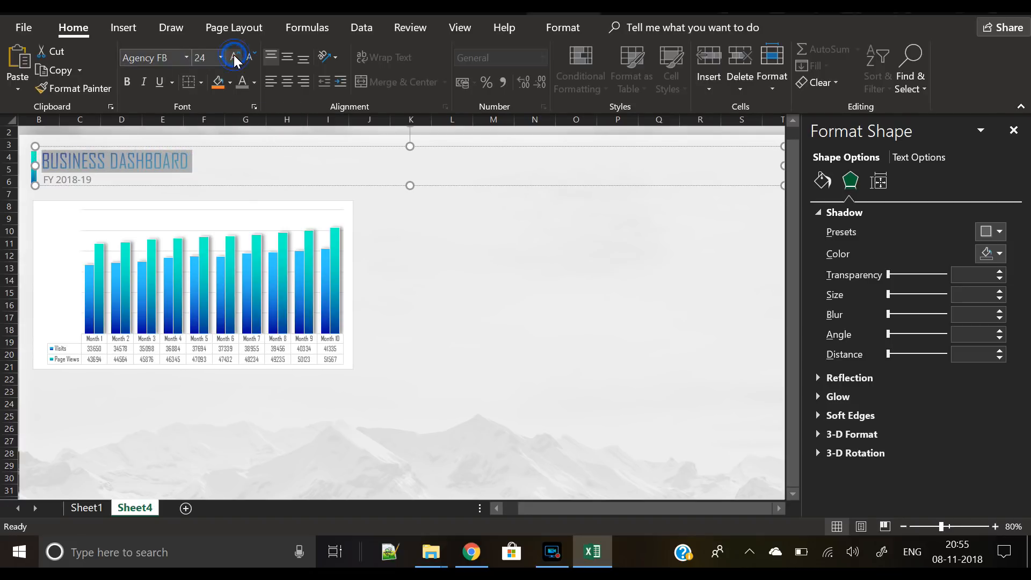
left_click(448, 253)
Step: Change the font of the FY 2018-19 subtitle to Agency FB and deselect it
left_click(65, 186)
left_click(70, 189)
left_click(173, 59)
type("Agency FB")
key("Return")
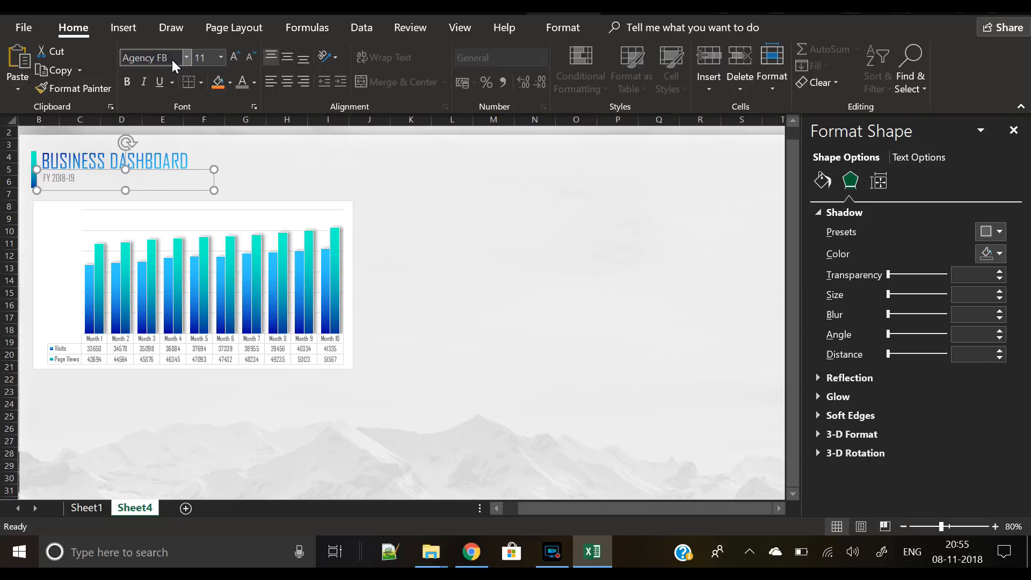
left_click(414, 208)
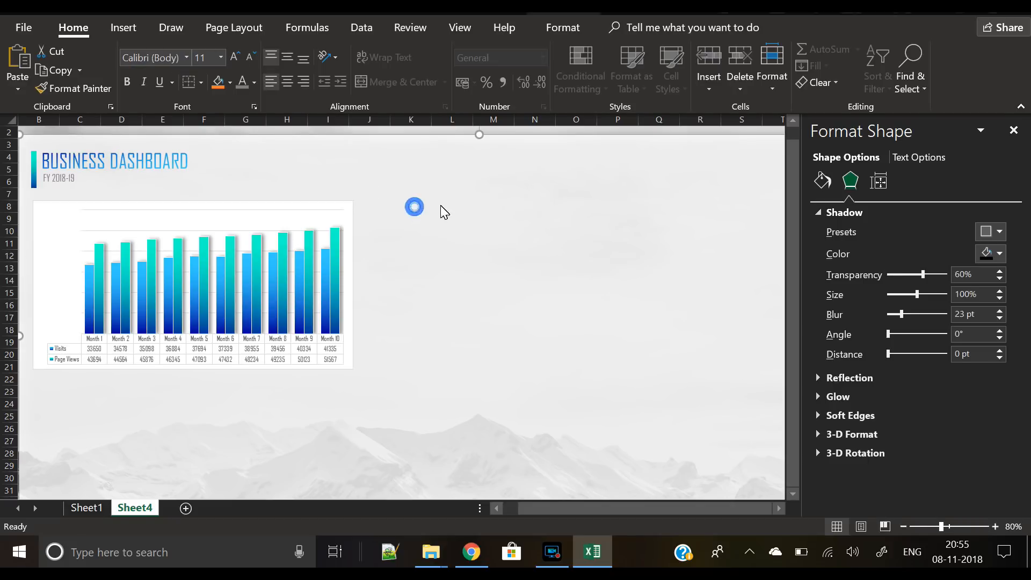
left_click(904, 527)
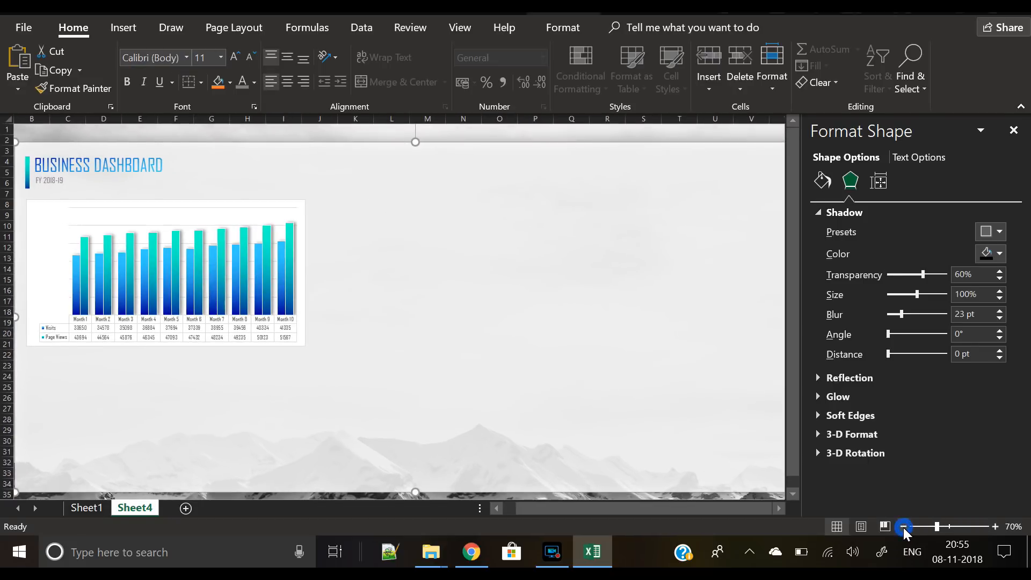
Step: Delete the horizontal gridlines from the column chart
left_click(904, 527)
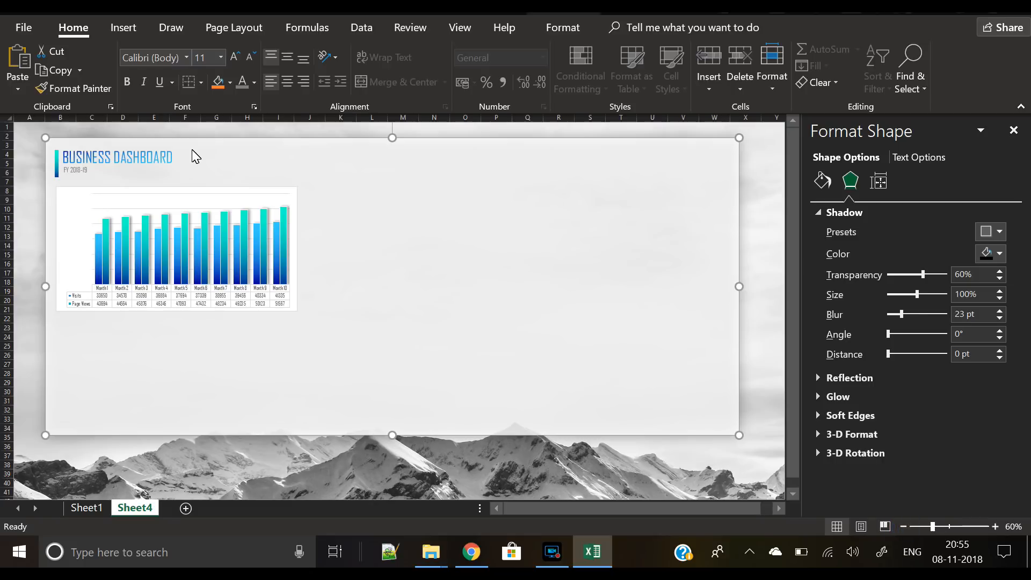
left_click(106, 209)
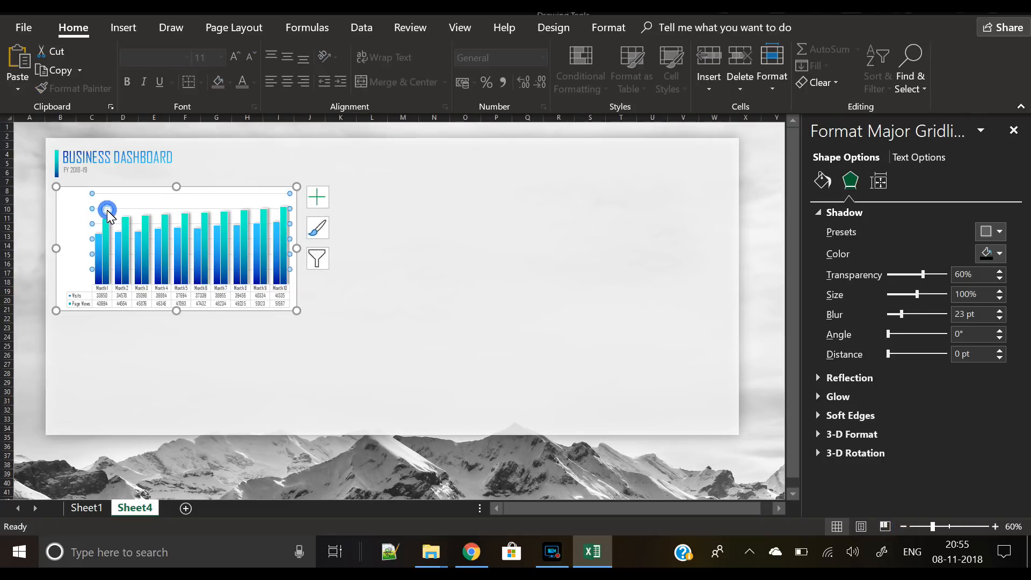
left_click(104, 213)
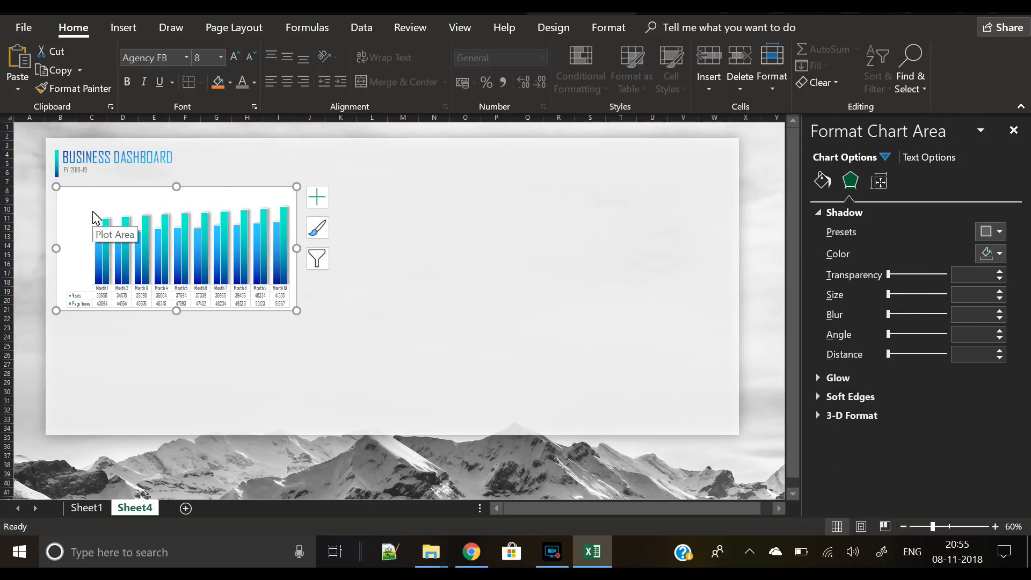
Step: Set the chart area's fill to No fill so the panel shows through behind the columns
left_click(94, 218)
left_click(67, 206)
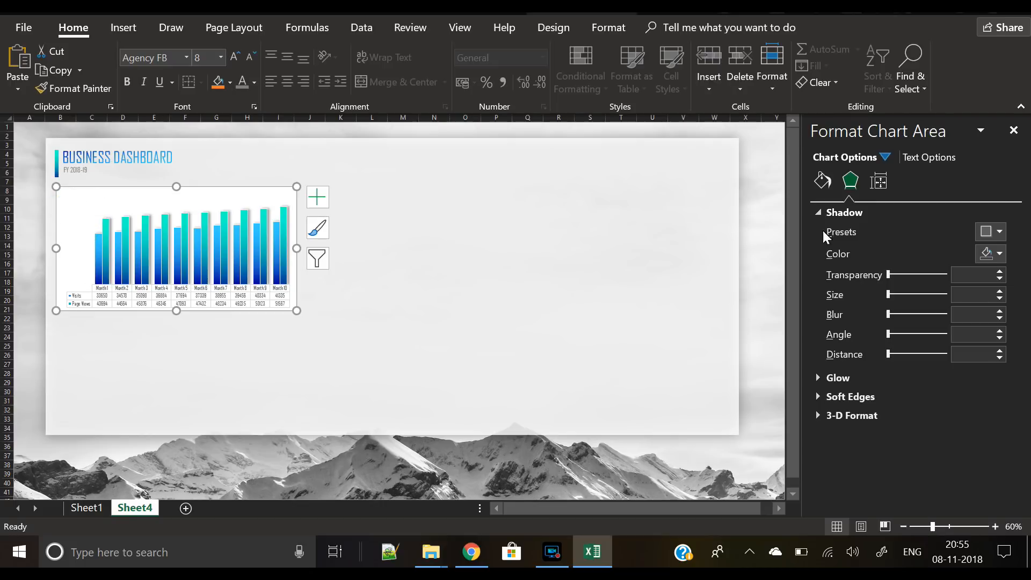
left_click(823, 181)
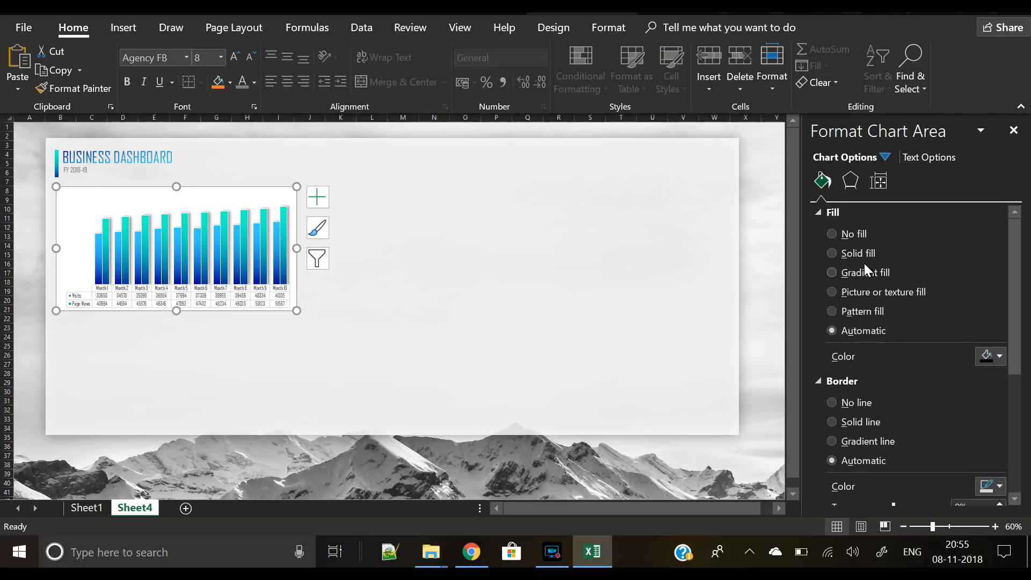
left_click(850, 233)
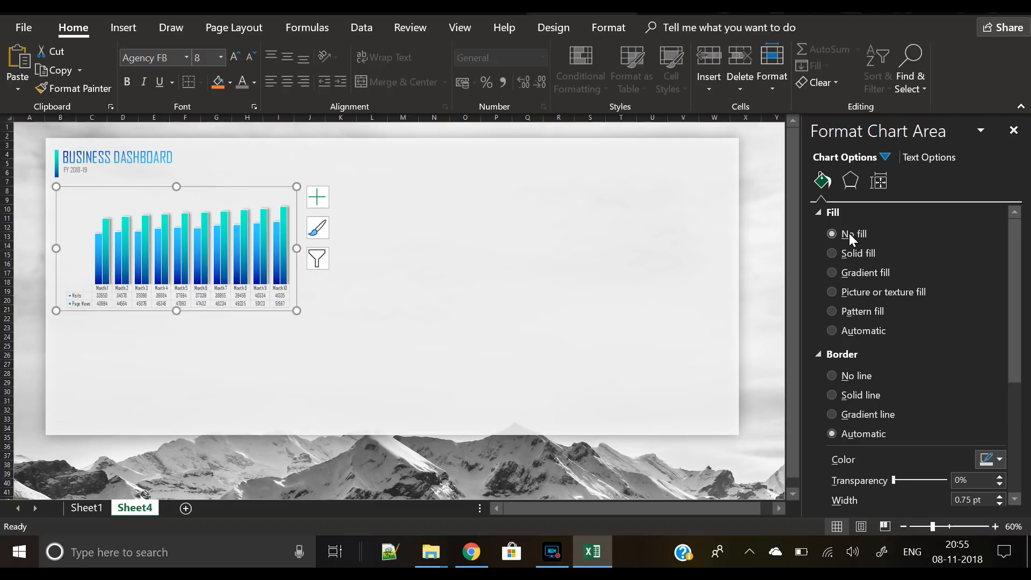
left_click(684, 206)
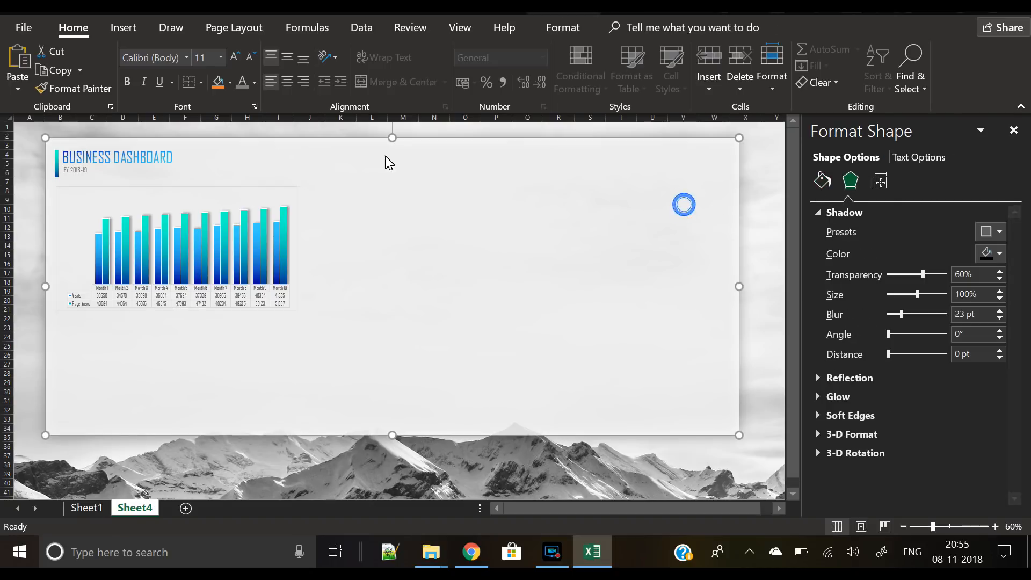
Step: Resize the whole chart to 7 cm high and 13.5 cm wide
left_click(285, 192)
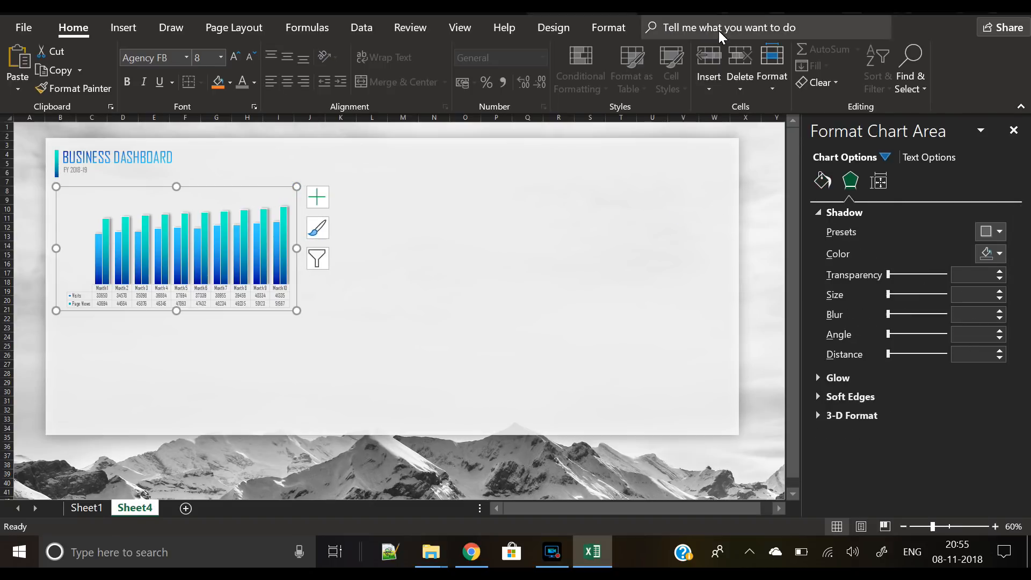
left_click(600, 25)
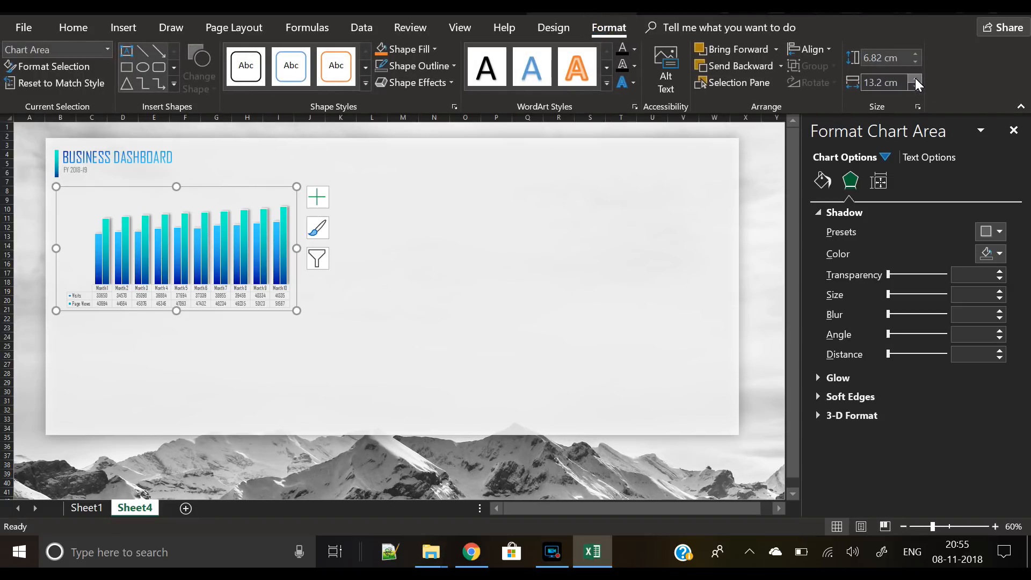
left_click(916, 86)
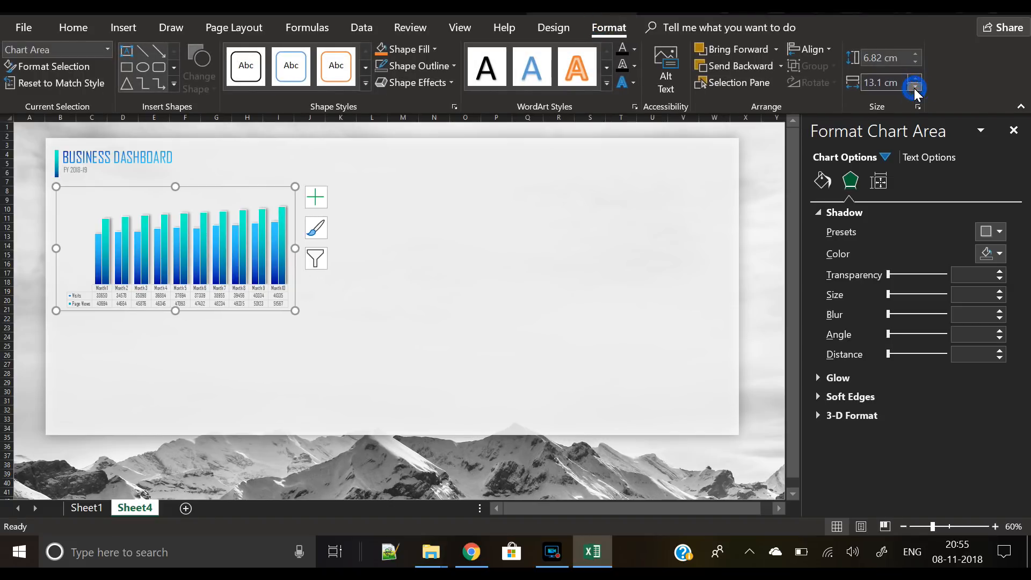
left_click(915, 79)
left_click(915, 79)
left_click(915, 79)
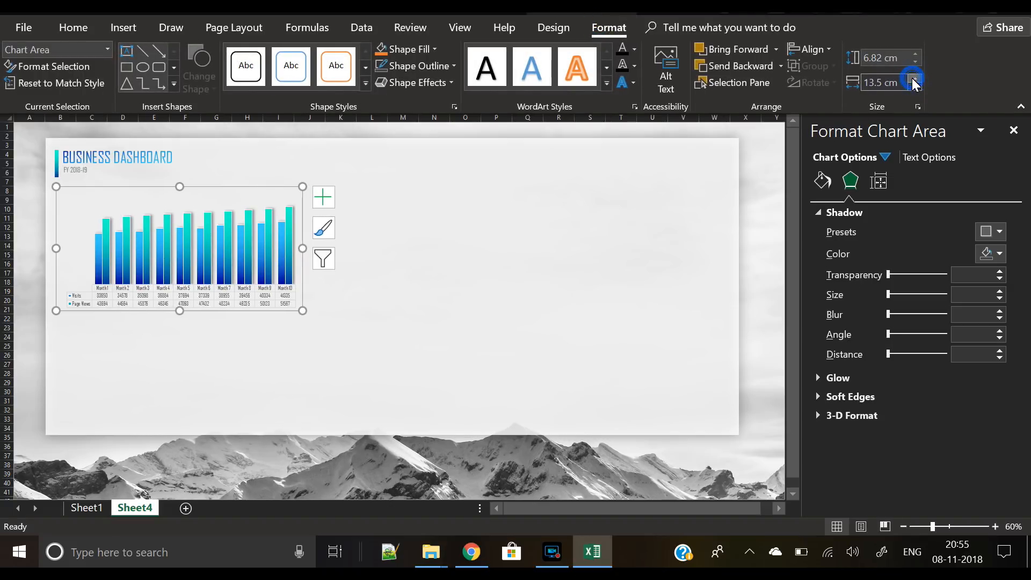
left_click(916, 54)
left_click(916, 54)
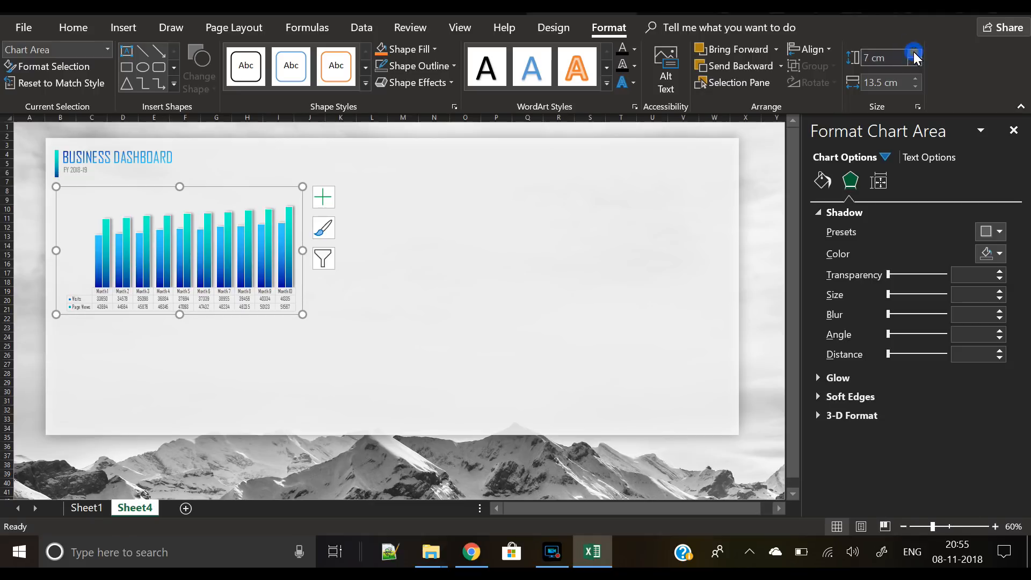
Step: Move the chart down slightly and draw a thin rectangle about 0.6 cm high across its full width, directly above it
left_click_drag(235, 192, 234, 203)
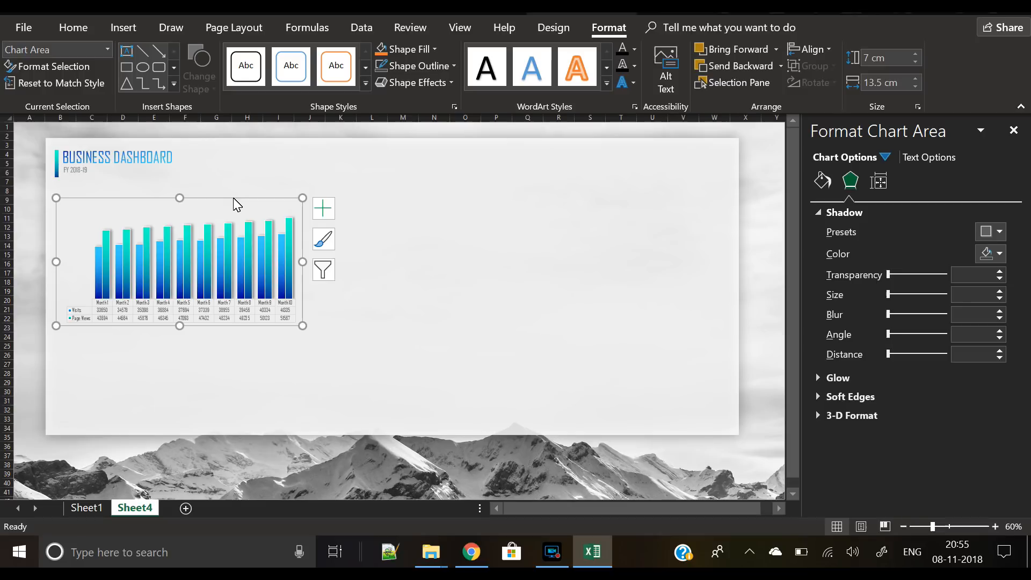
left_click(124, 27)
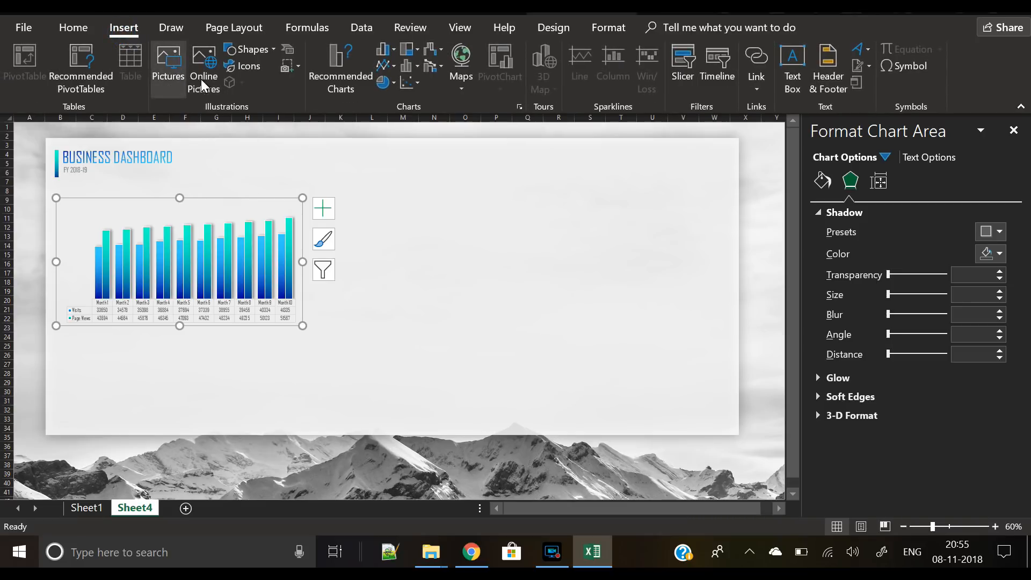
left_click(253, 49)
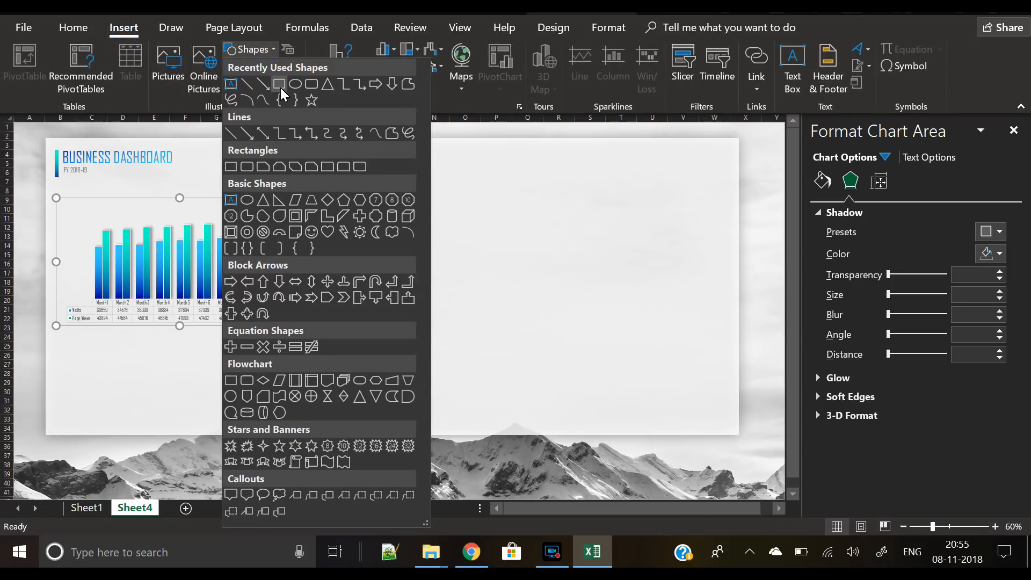
left_click(280, 85)
left_click_drag(56, 187, 305, 198)
left_click(304, 219)
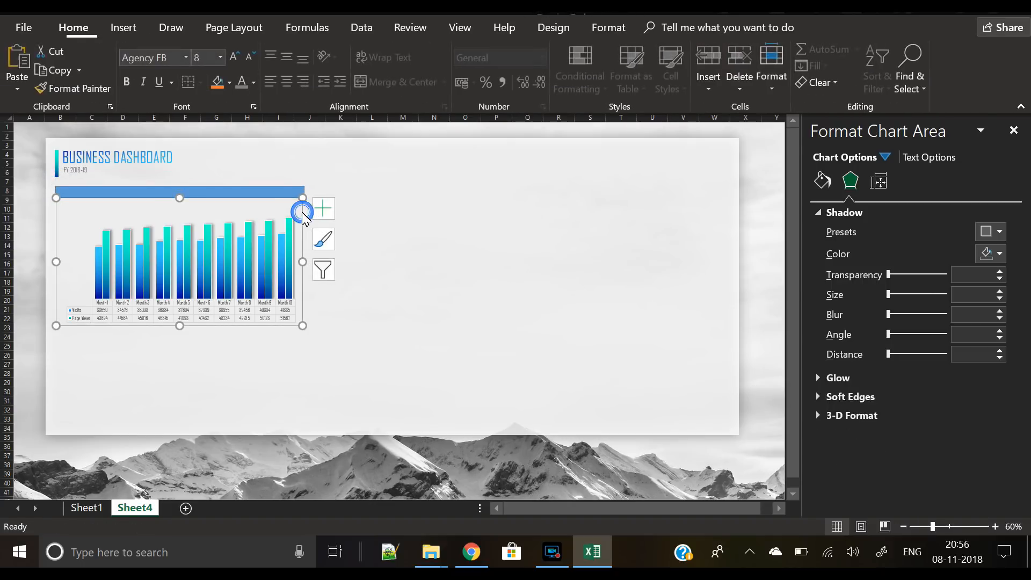
left_click(618, 34)
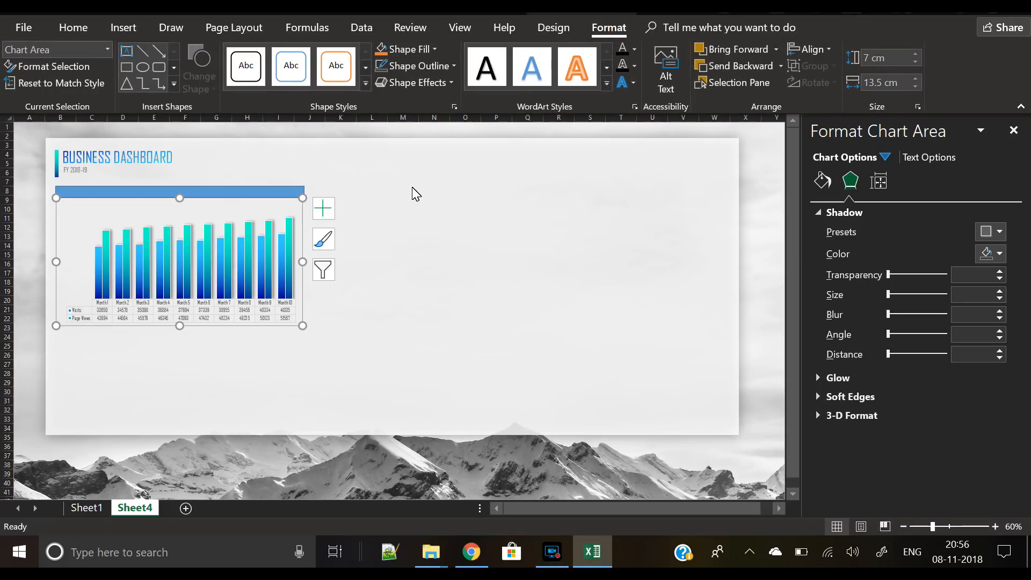
Step: Give the rectangle above the chart a blue-to-turquoise linear gradient fill at 0° and no outline
left_click(239, 193)
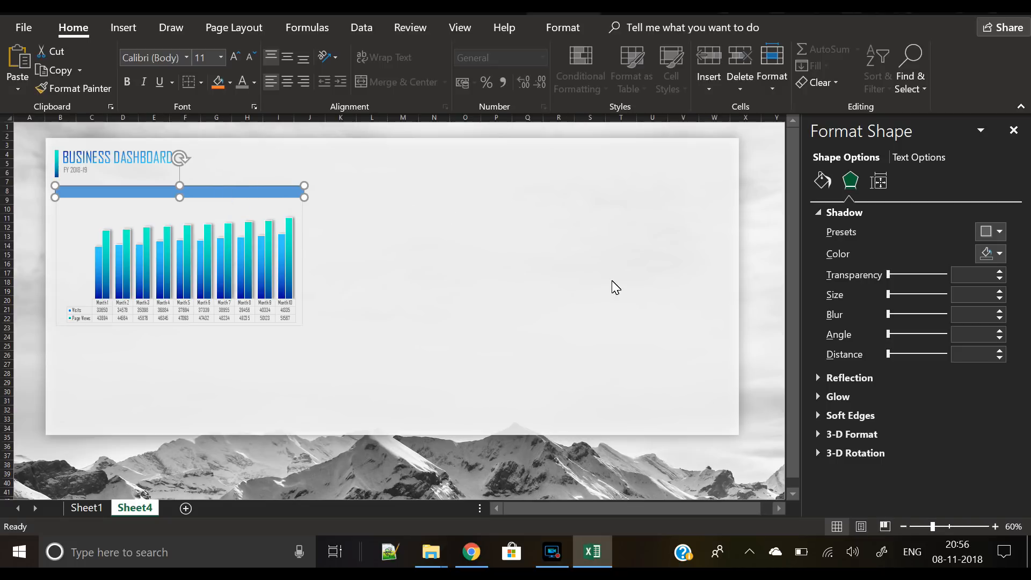
left_click(828, 189)
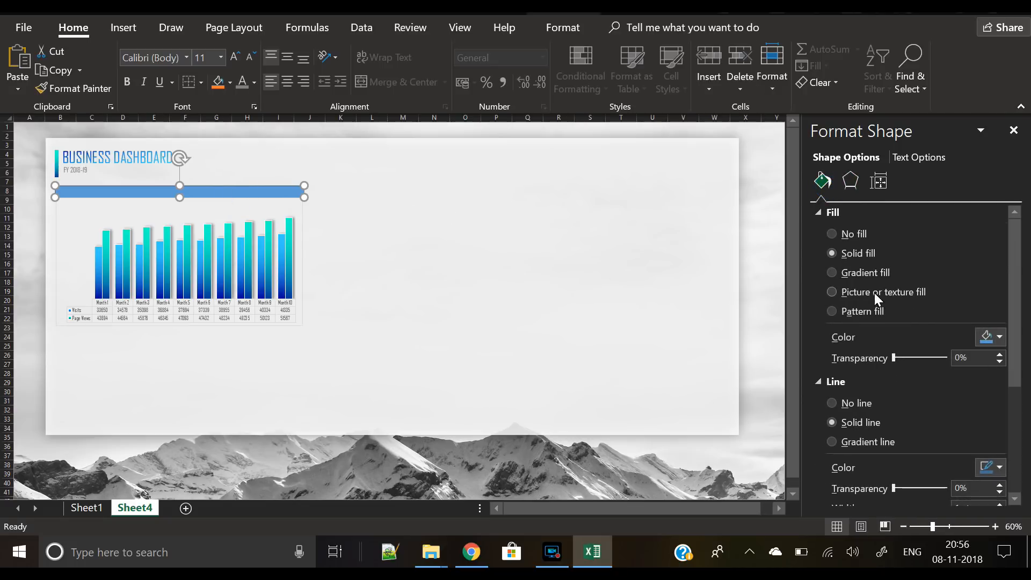
left_click(862, 273)
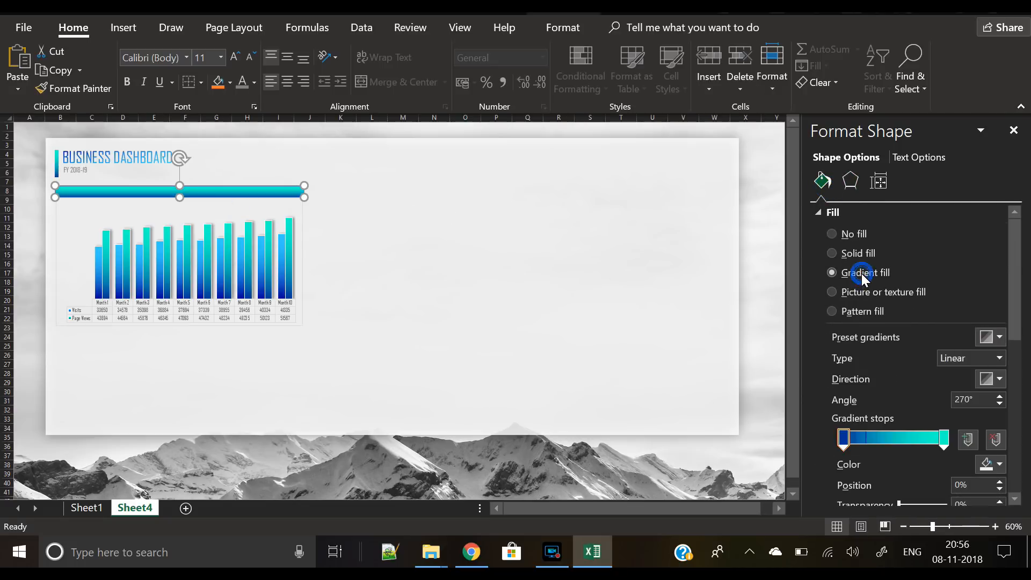
left_click(999, 382)
left_click(965, 420)
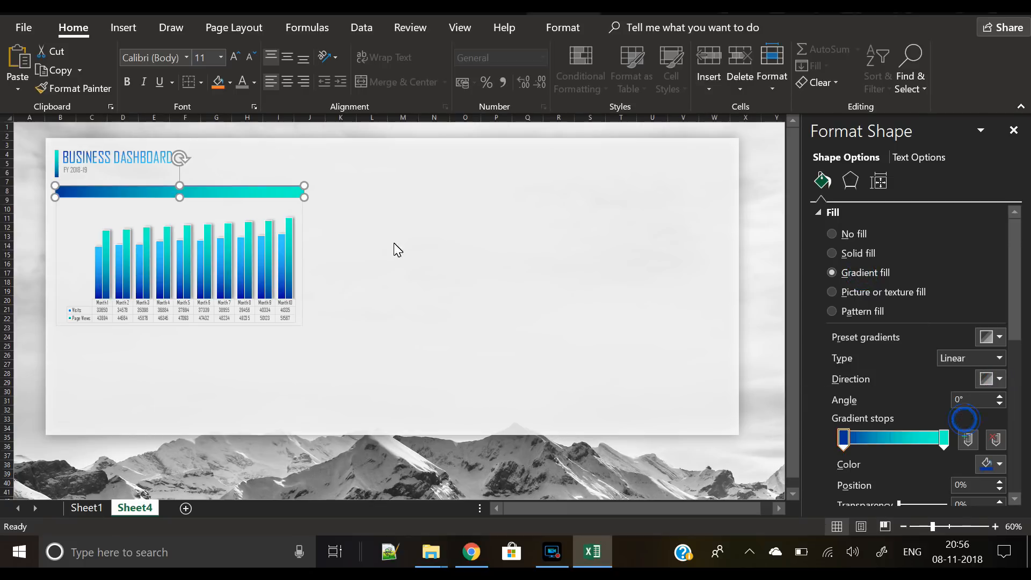
scroll(1017, 245, "down", 5)
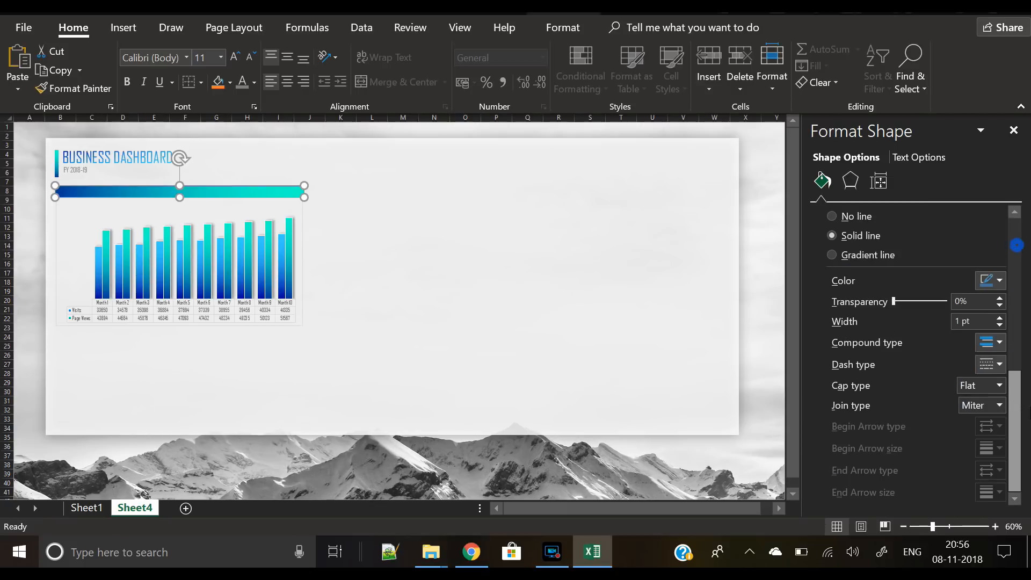
left_click(853, 217)
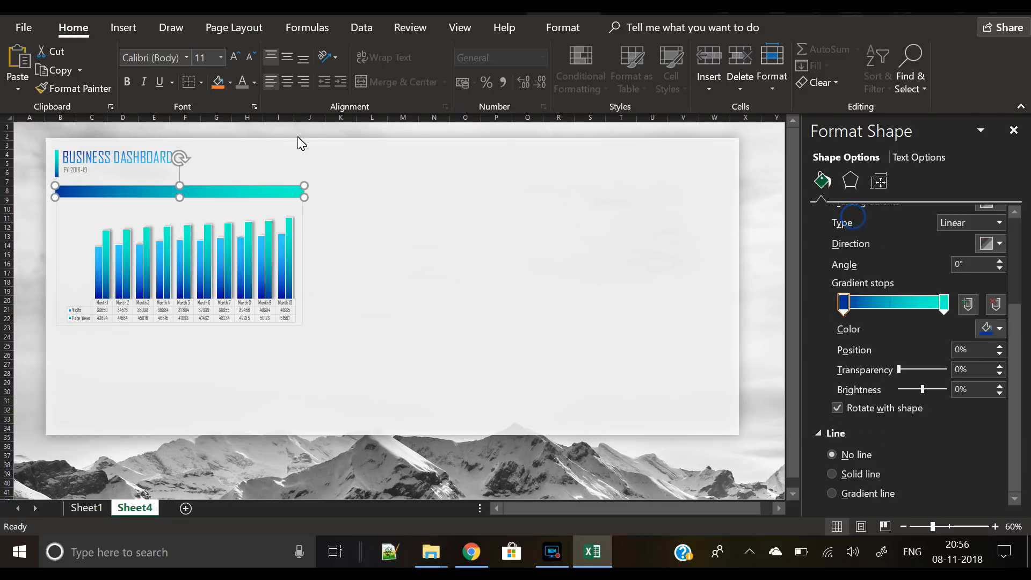
Step: Set the gradient bar's width to 13.5 cm and its height to 0.7 cm
left_click(575, 27)
left_click(934, 86)
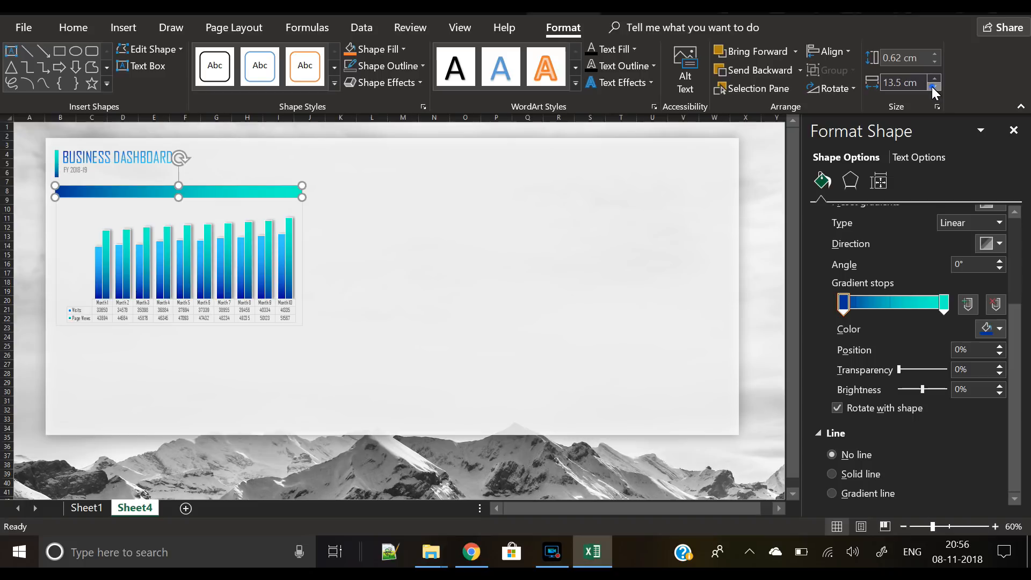
left_click(936, 54)
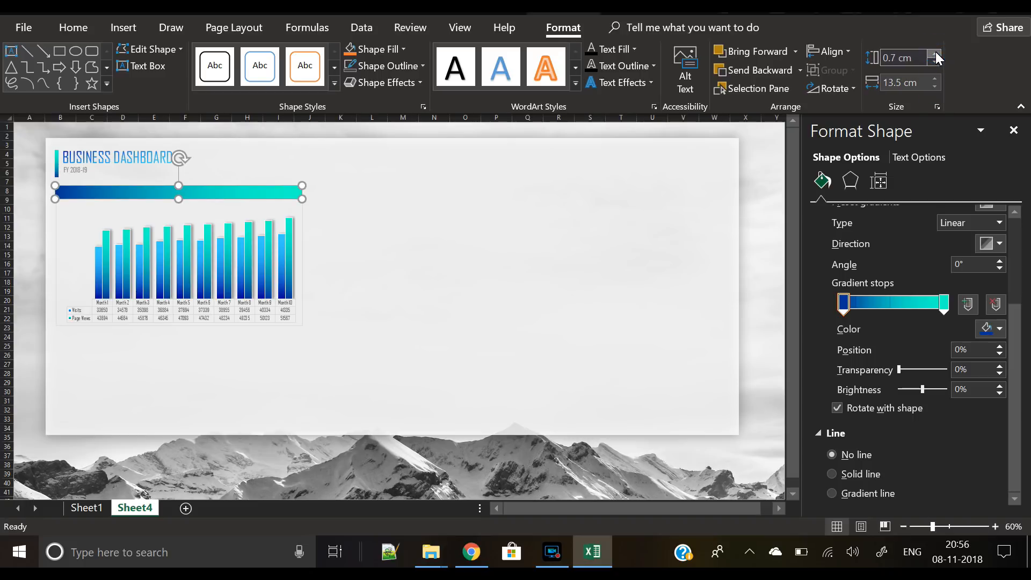
left_click(344, 221)
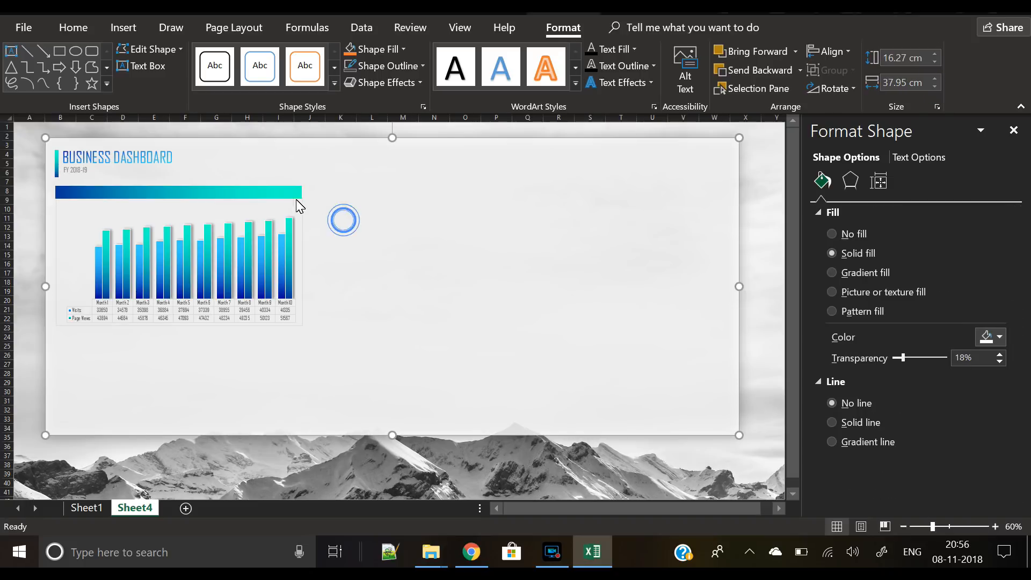
Step: Select the gradient bar together with the chart and align their centers
left_click(292, 194)
left_click(302, 223, "shift")
left_click(827, 52)
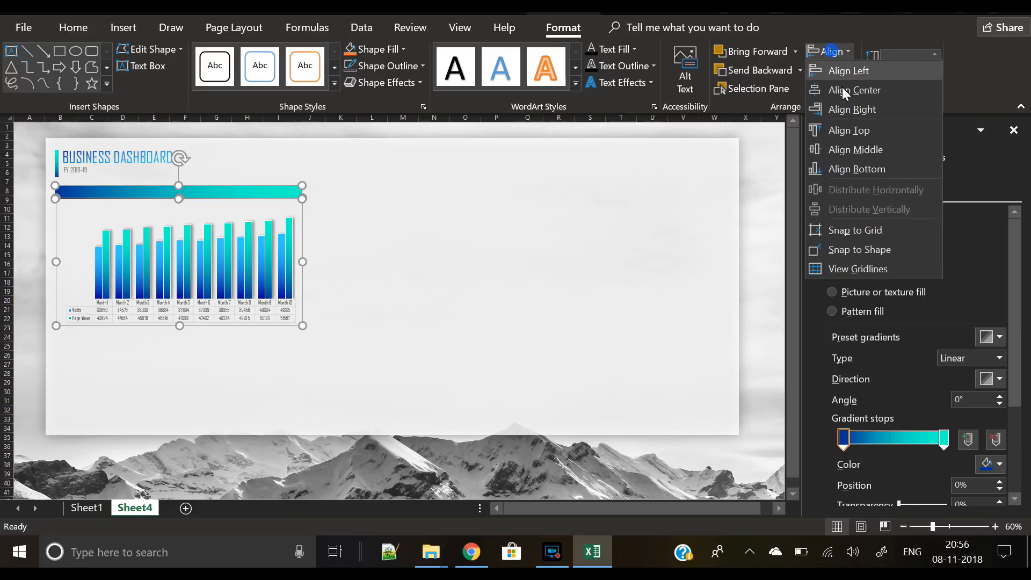
left_click(848, 92)
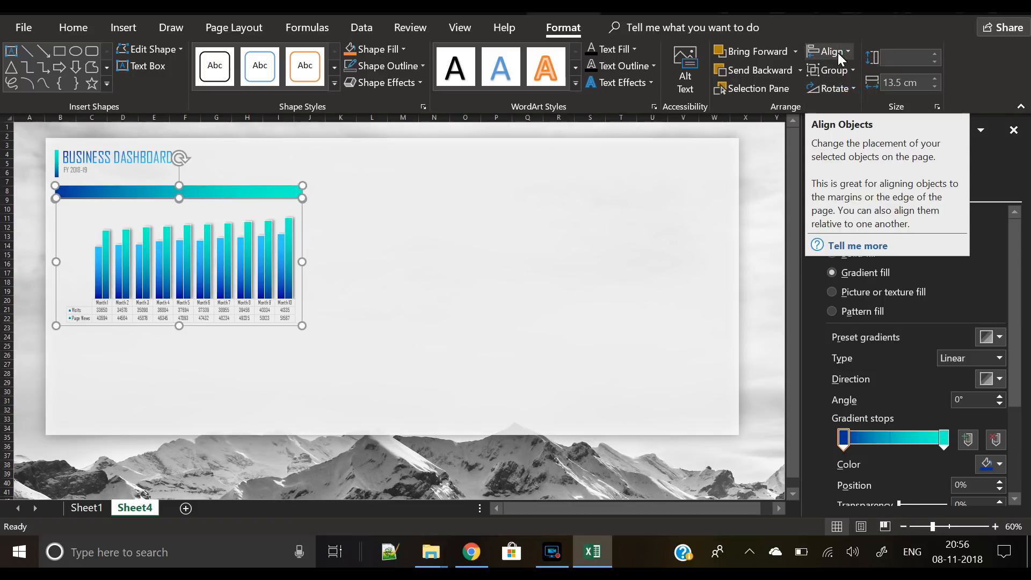
left_click(441, 223)
left_click(241, 197)
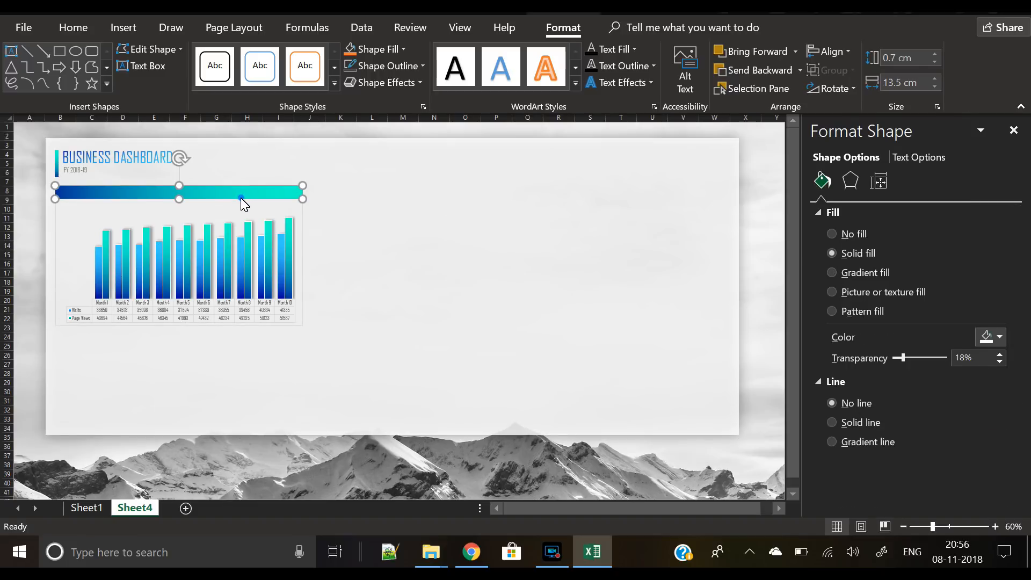
Step: Remove the border line from the chart area
left_click(300, 222)
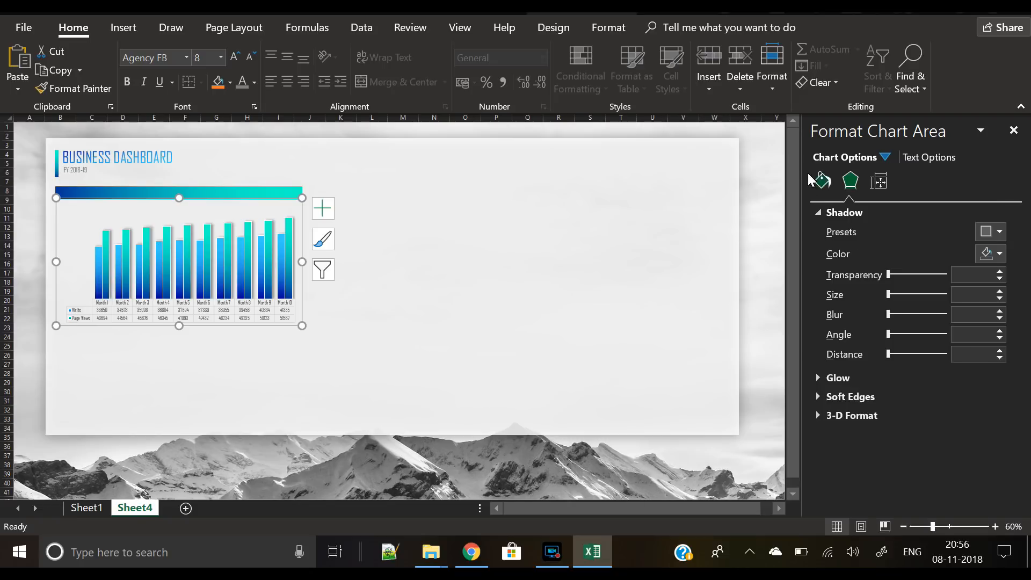
left_click(823, 181)
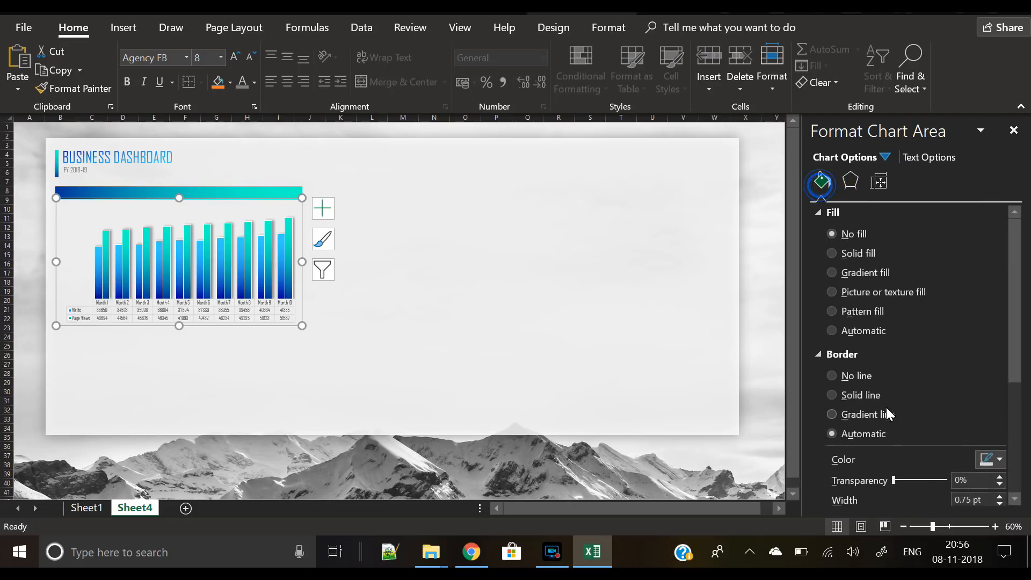
left_click(859, 376)
left_click(502, 279)
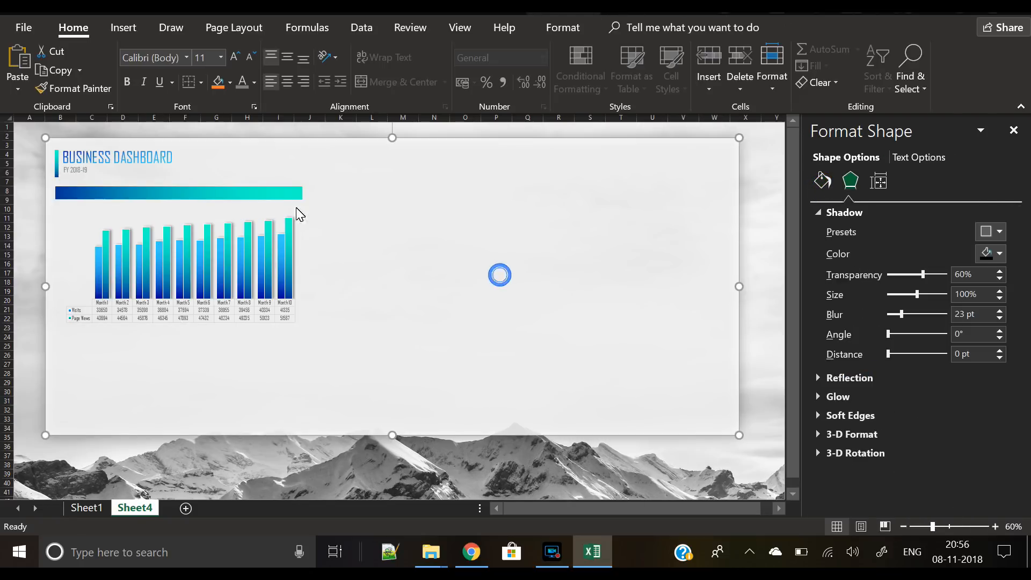
Step: Add the heading VISITS AND PAGE VIEWS inside the gradient bar and select all of its text
left_click(224, 196)
right_click(222, 192)
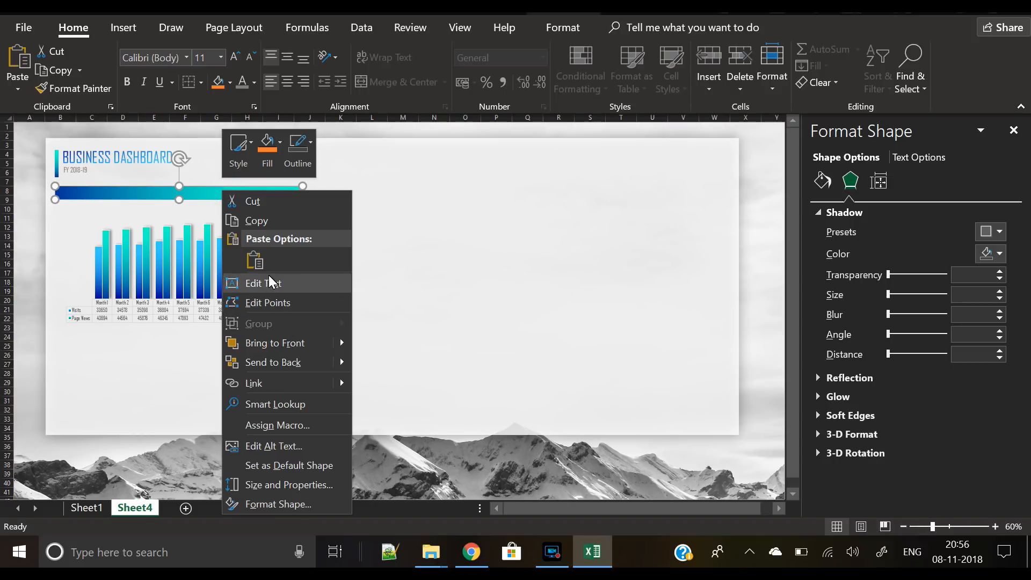
left_click(263, 283)
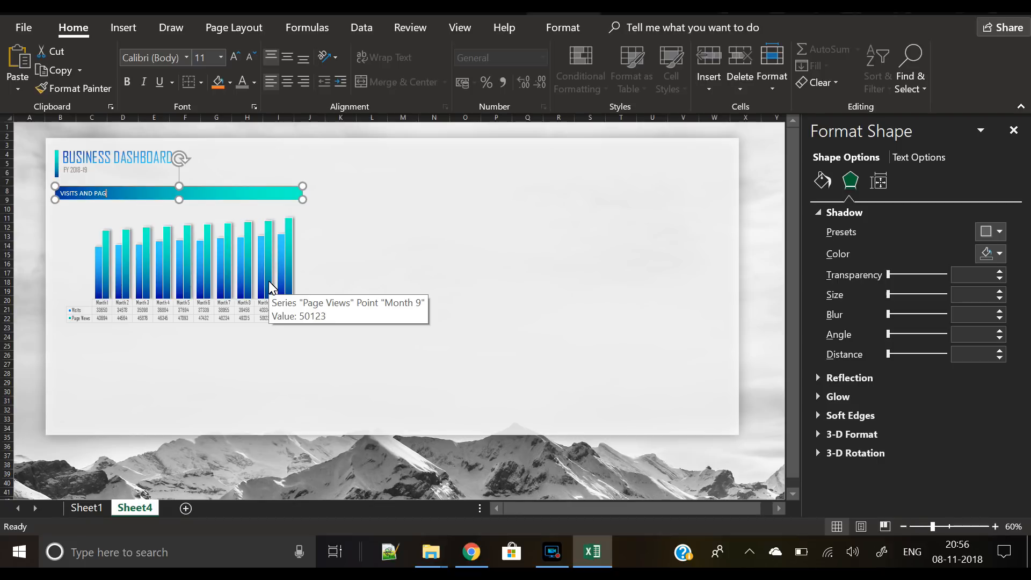
key("ctrl+a")
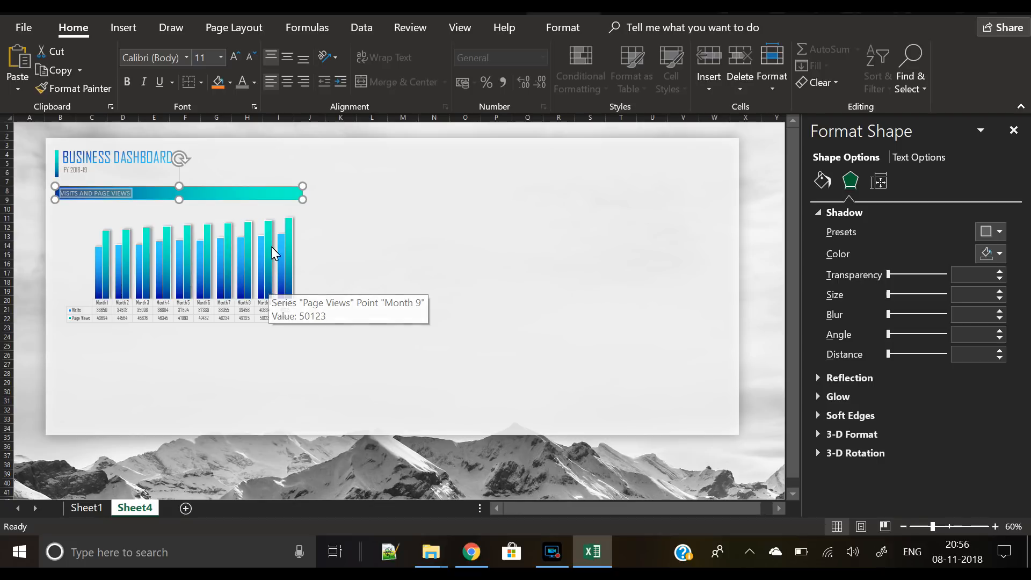
Step: Set the VISITS AND PAGE VIEWS heading to Agency FB at font size 12
left_click(152, 58)
type("Agency FB")
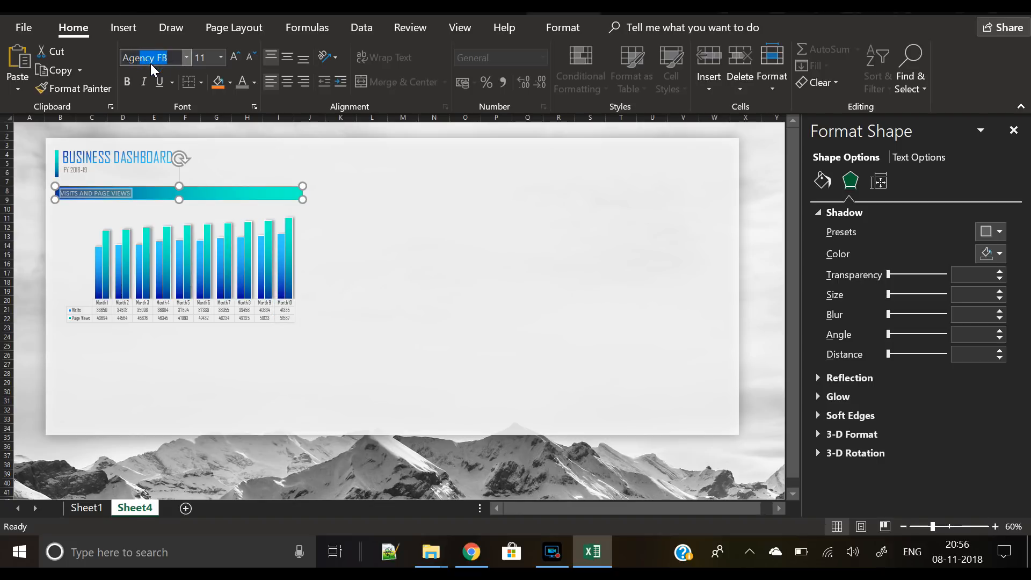
key("Return")
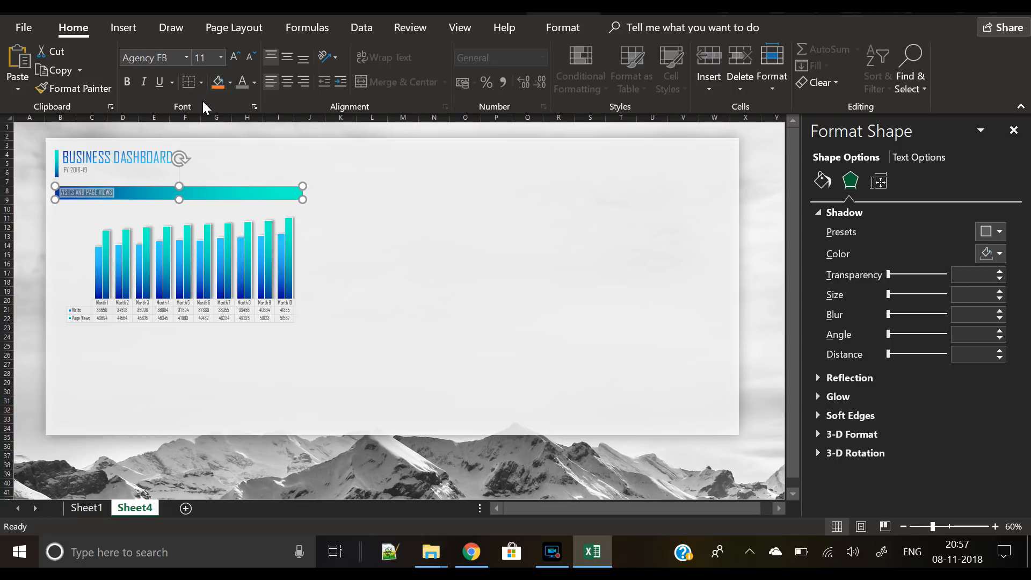
left_click(375, 230)
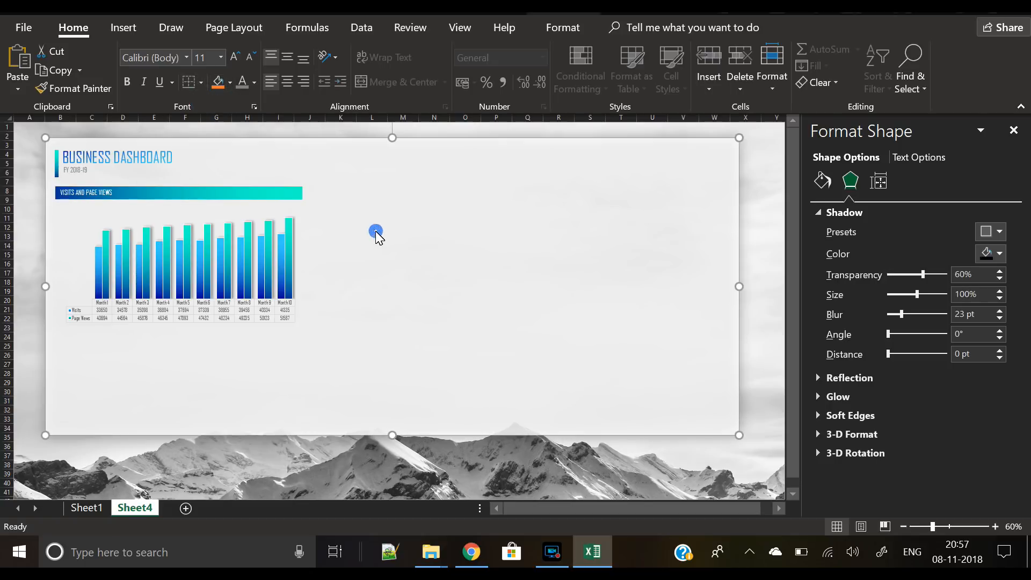
left_click(235, 198)
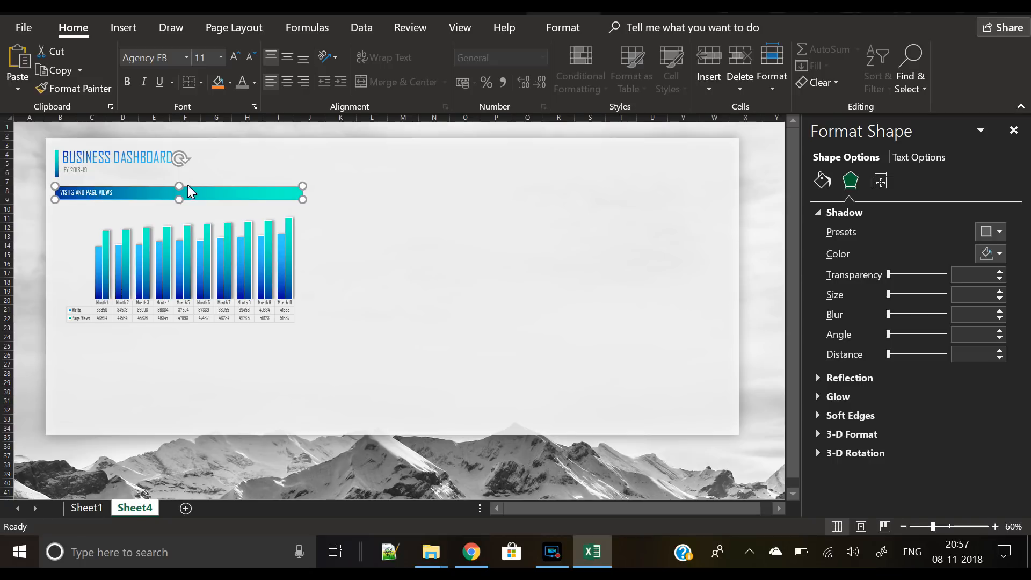
left_click(235, 57)
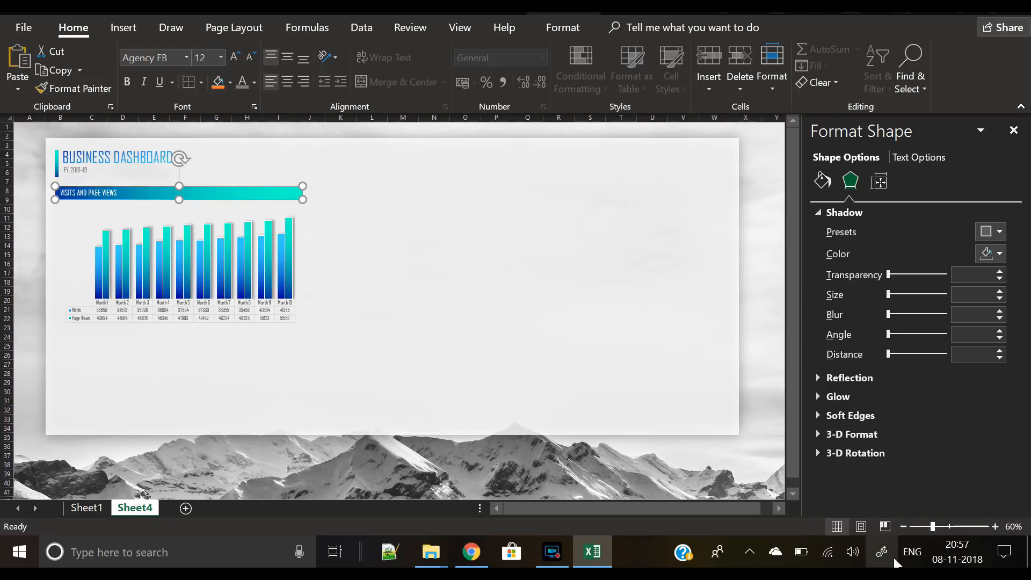
Step: Close the Format Shape pane and deselect the translucent background panel
left_click(995, 527)
left_click(995, 527)
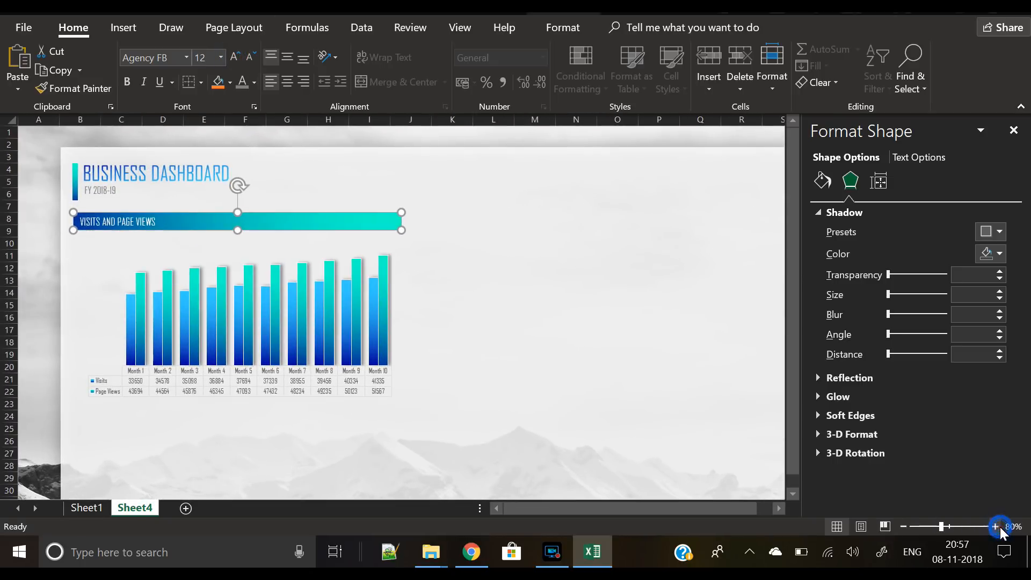
left_click(700, 419)
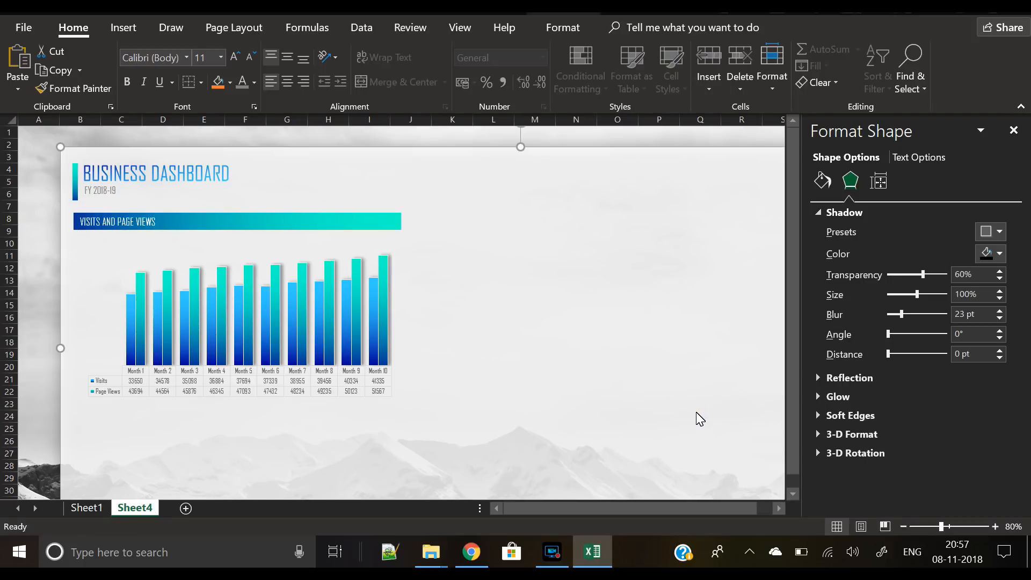
left_click(1014, 130)
left_click(1007, 235)
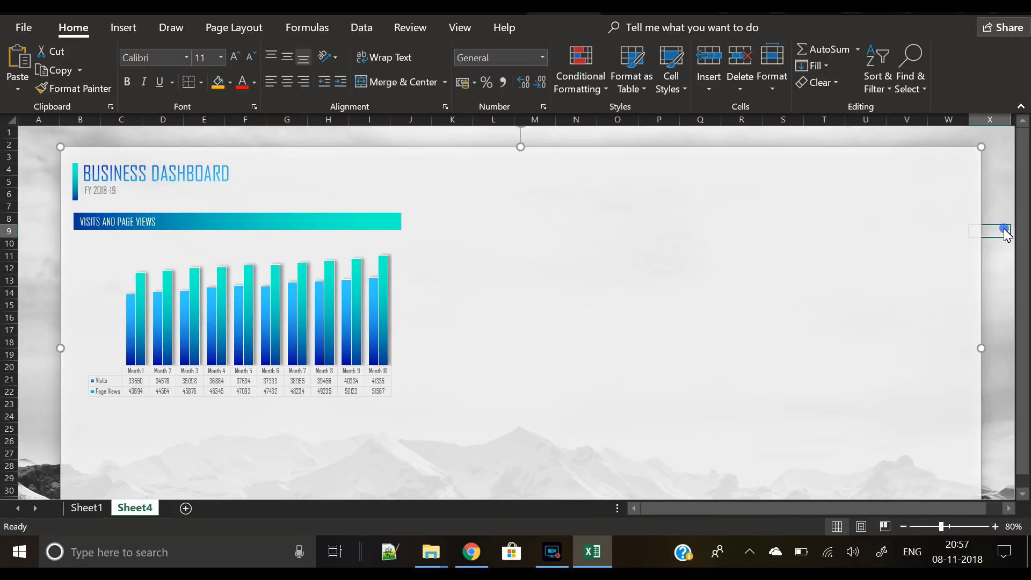
mouse_move(1024, 234)
left_mouse_down()
mouse_move(1029, 306)
mouse_move(1022, 223)
left_mouse_up()
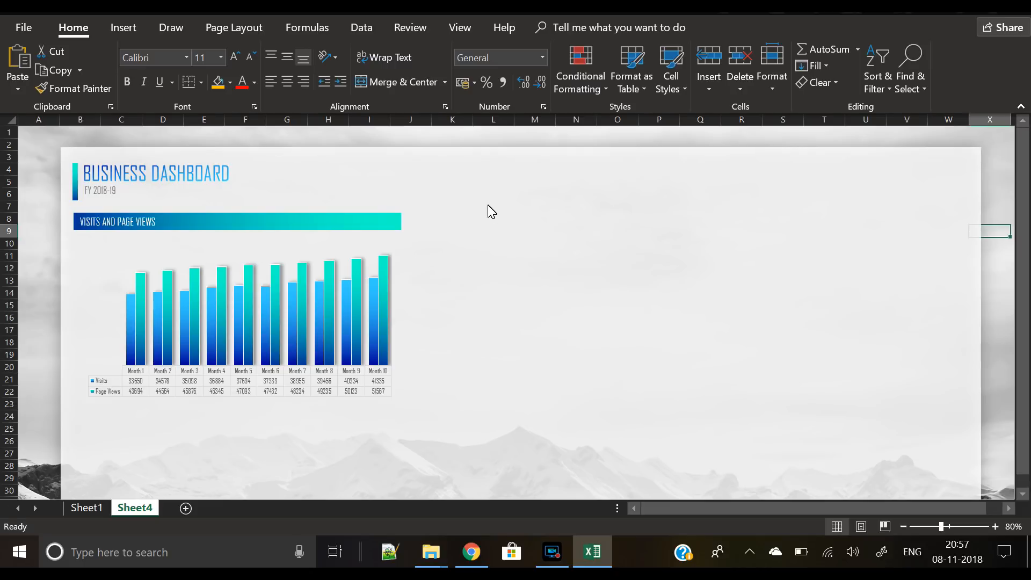
Step: Group the gradient heading bar with the visits and page views chart
left_click(364, 230)
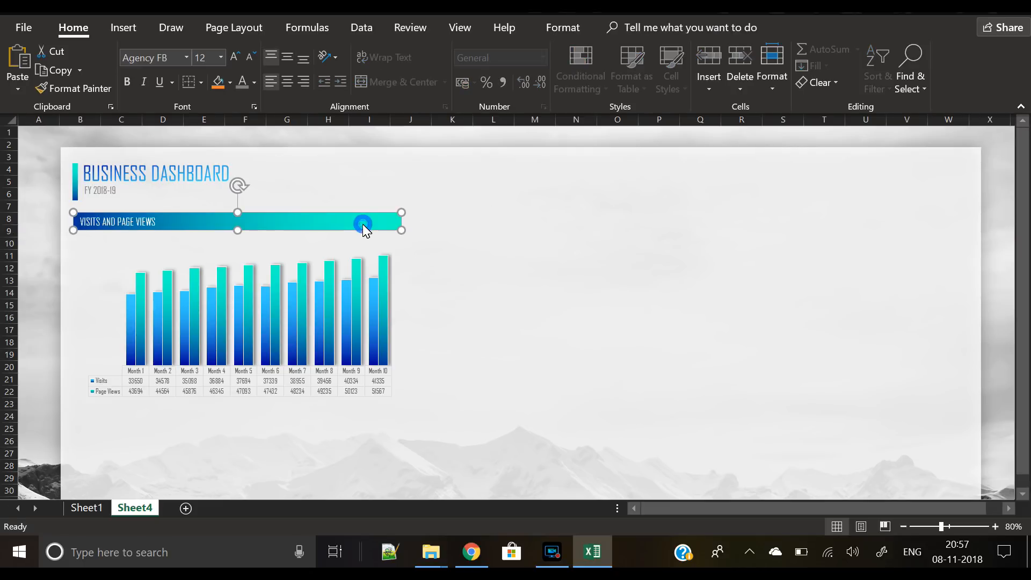
left_click(146, 238, "shift")
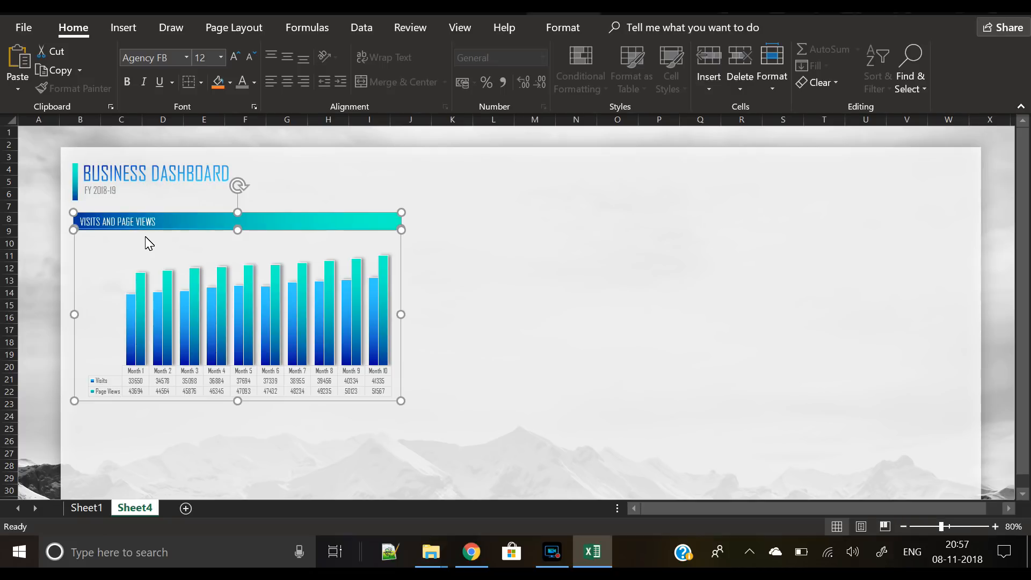
key("ctrl+g")
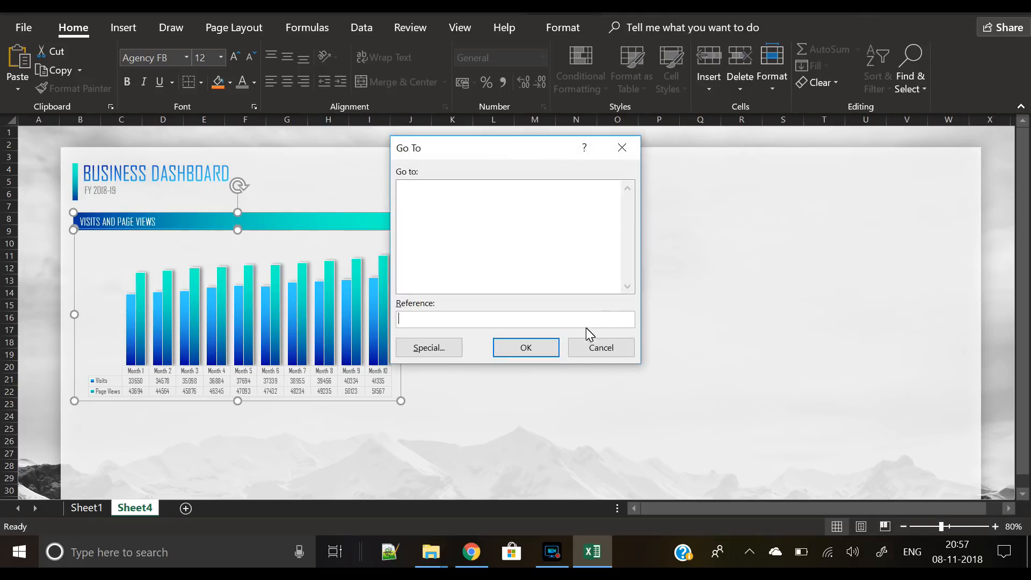
left_click(606, 350)
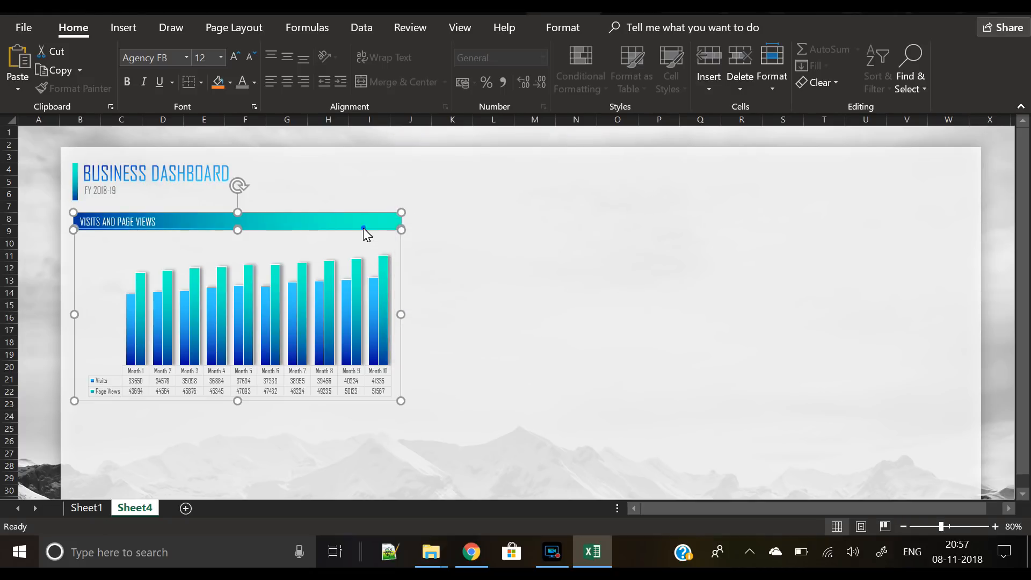
right_click(364, 231)
mouse_move(414, 324)
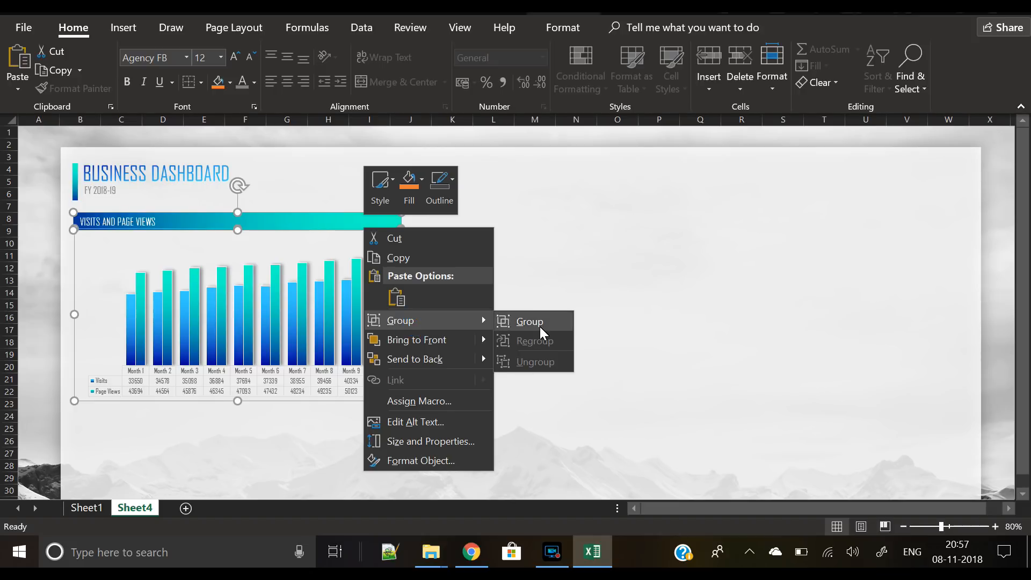
left_click(540, 327)
Step: Duplicate the grouped heading and chart and place the copy directly to the right of the original
key("ctrl+d")
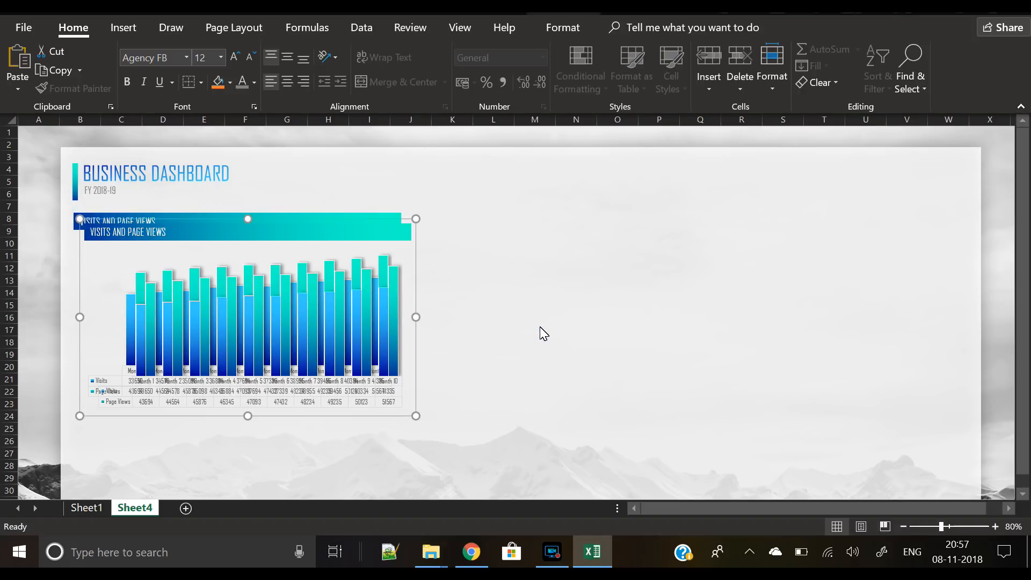
left_click_drag(266, 221, 591, 209)
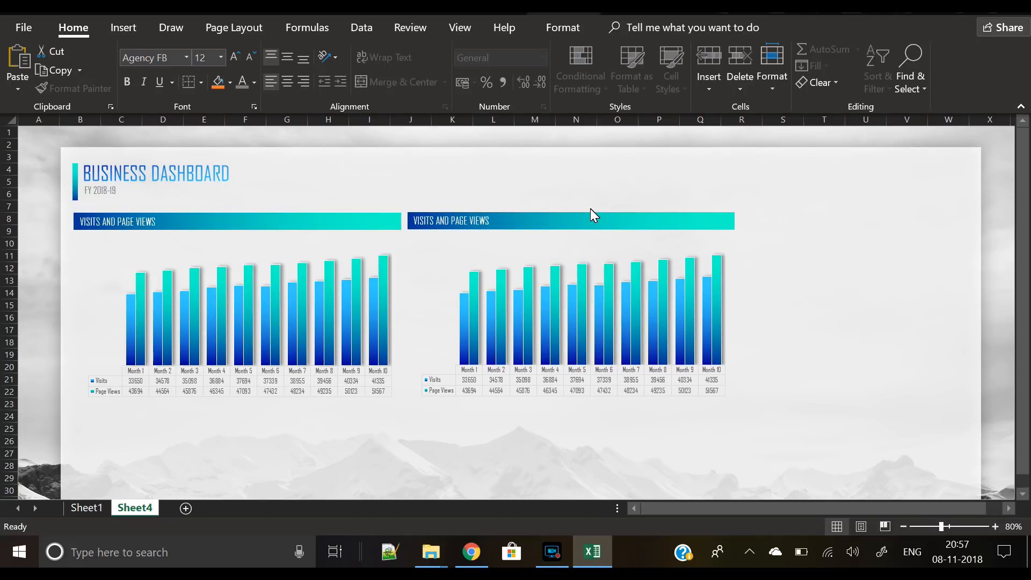
left_click_drag(591, 208, 591, 212)
Step: Select both chart groups, align their top edges and deselect them
left_click(315, 217, "ctrl")
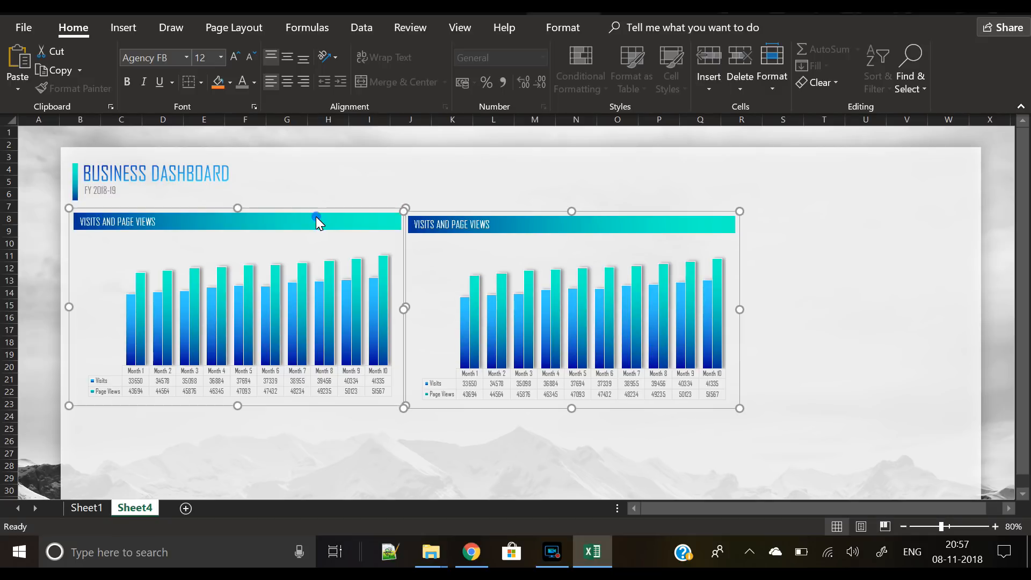
left_click(585, 31)
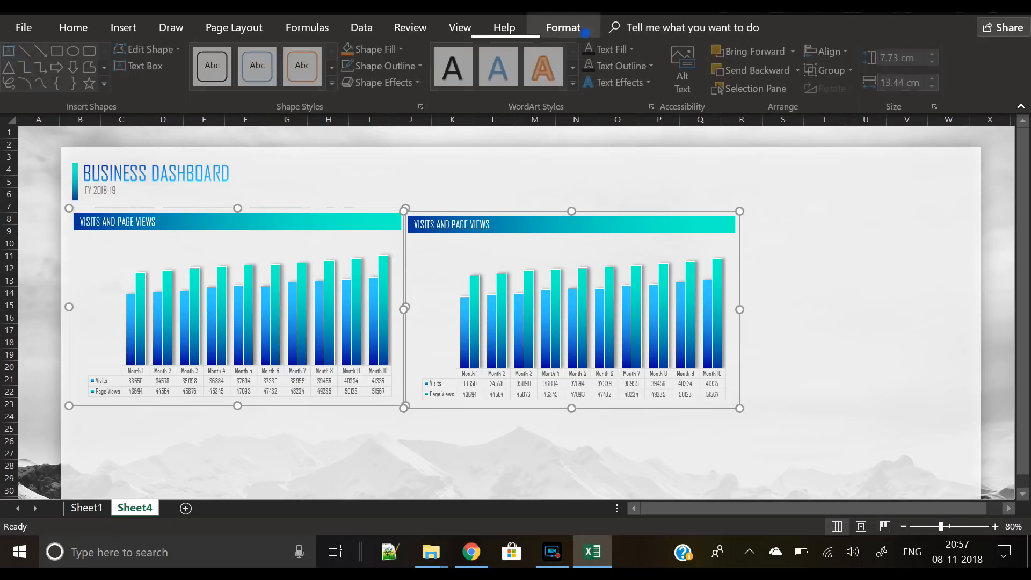
left_click(811, 49)
left_click(847, 132)
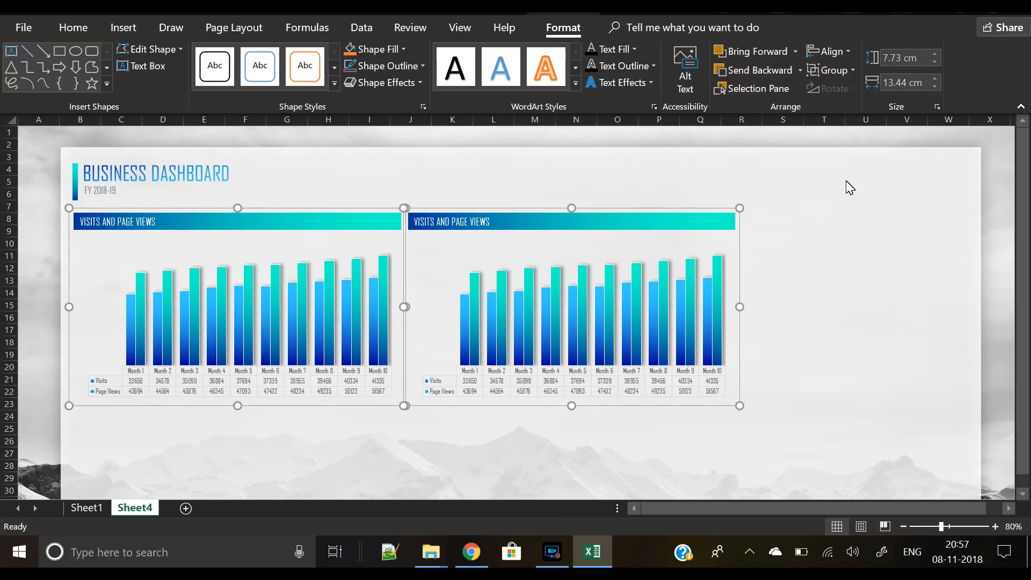
left_click(1004, 259)
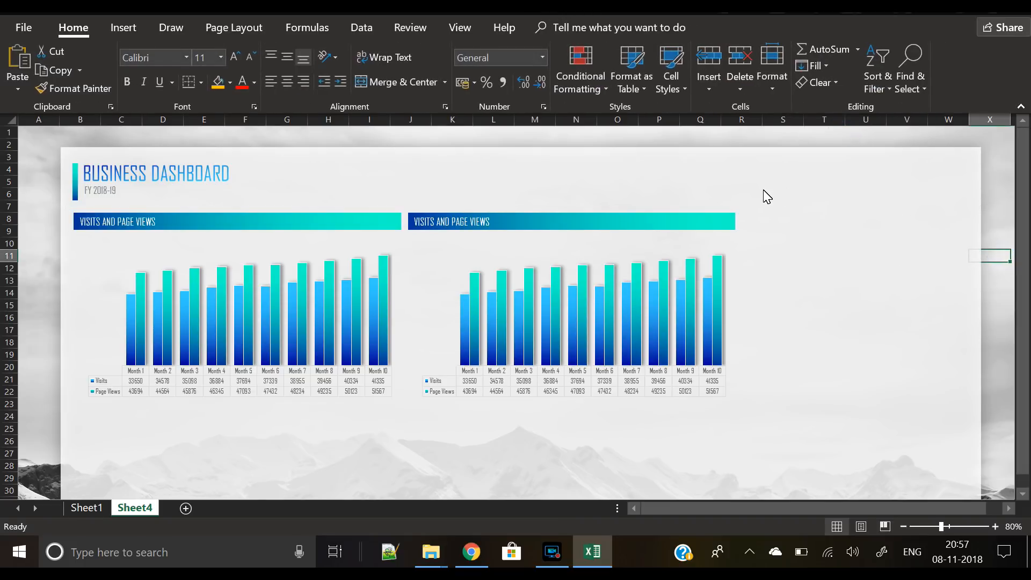
Step: Change the copied chart's data source to the Month and Time Spent columns, Sheet1 ranges C5:C15 and F5:F15
left_click(95, 510)
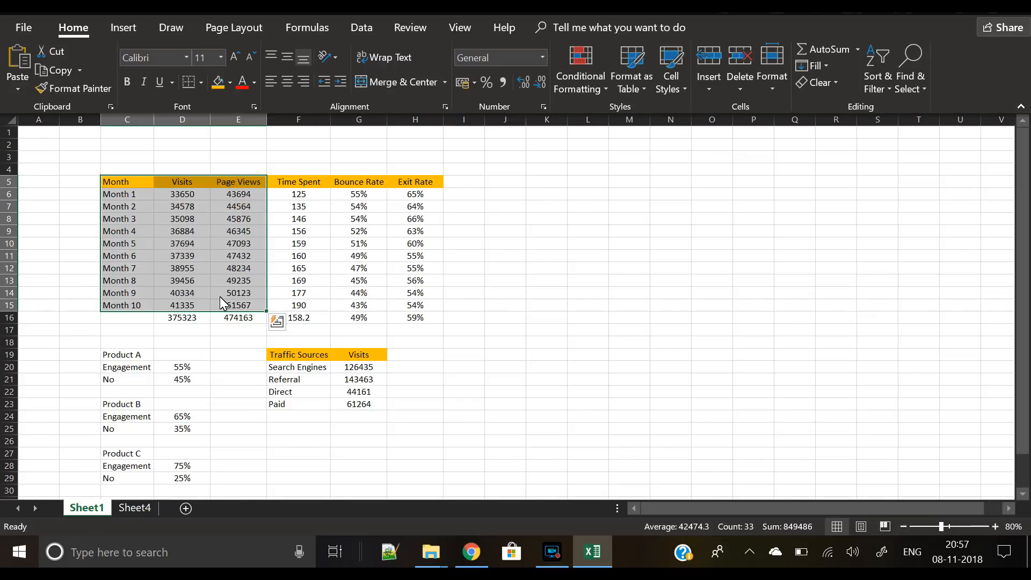
left_click(134, 508)
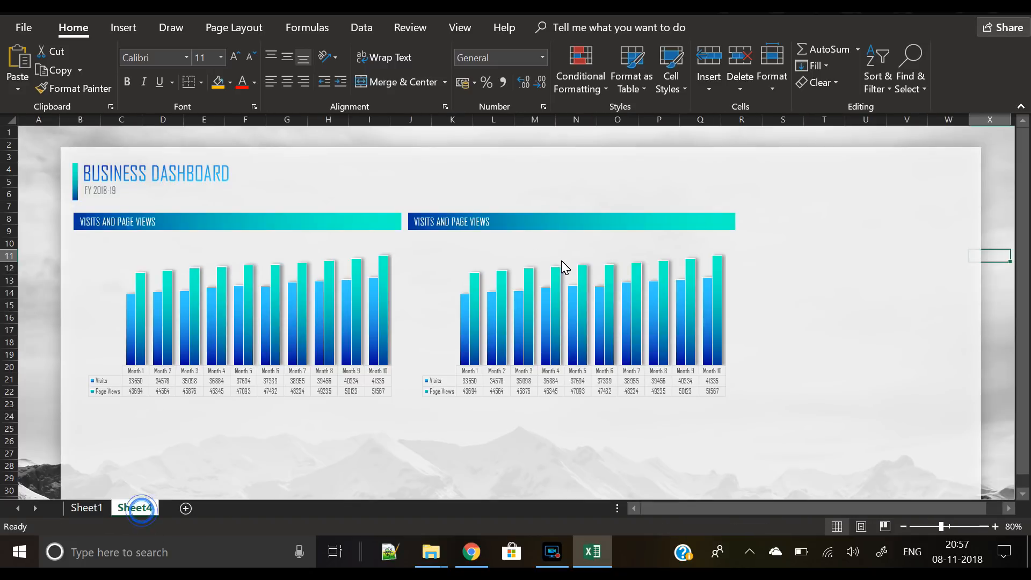
right_click(524, 254)
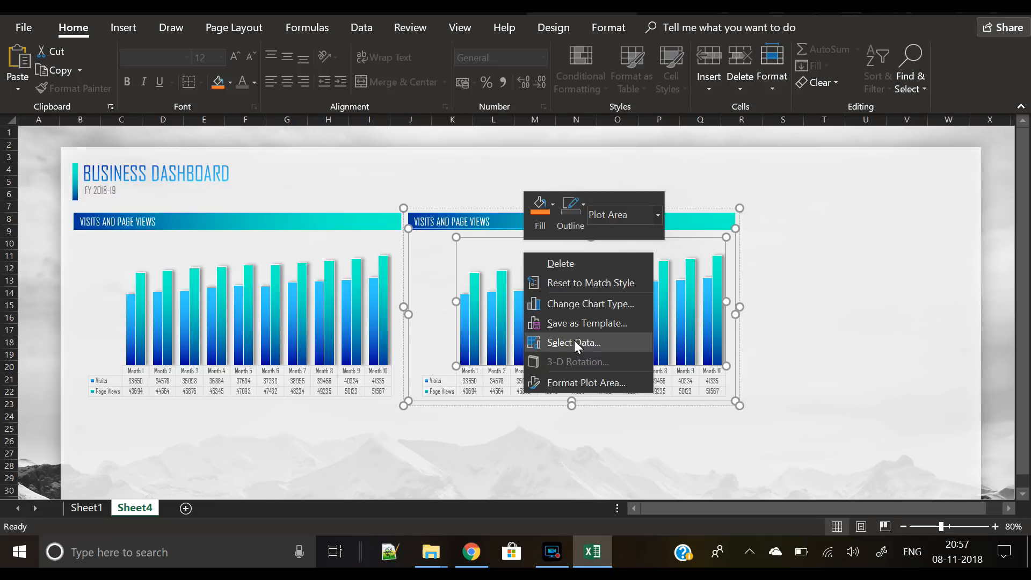
left_click(574, 342)
left_click_drag(128, 183, 126, 310)
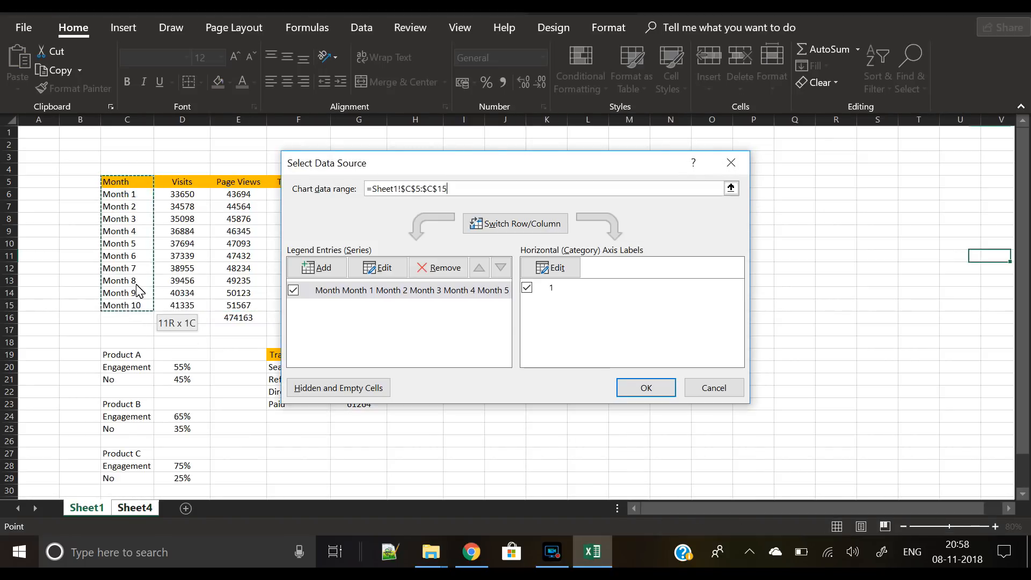
left_click_drag(330, 161, 503, 220)
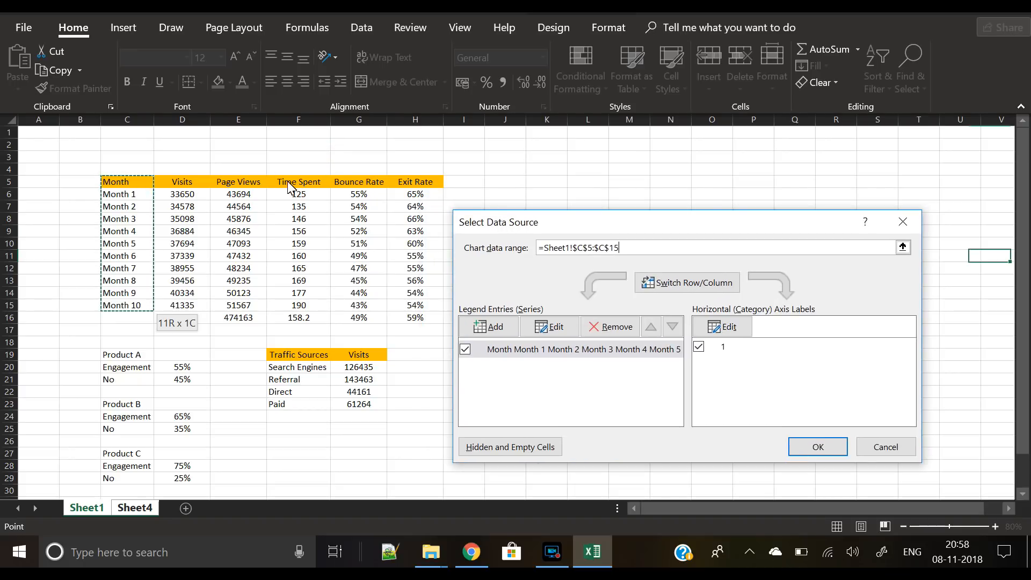
left_click_drag(298, 184, 301, 307)
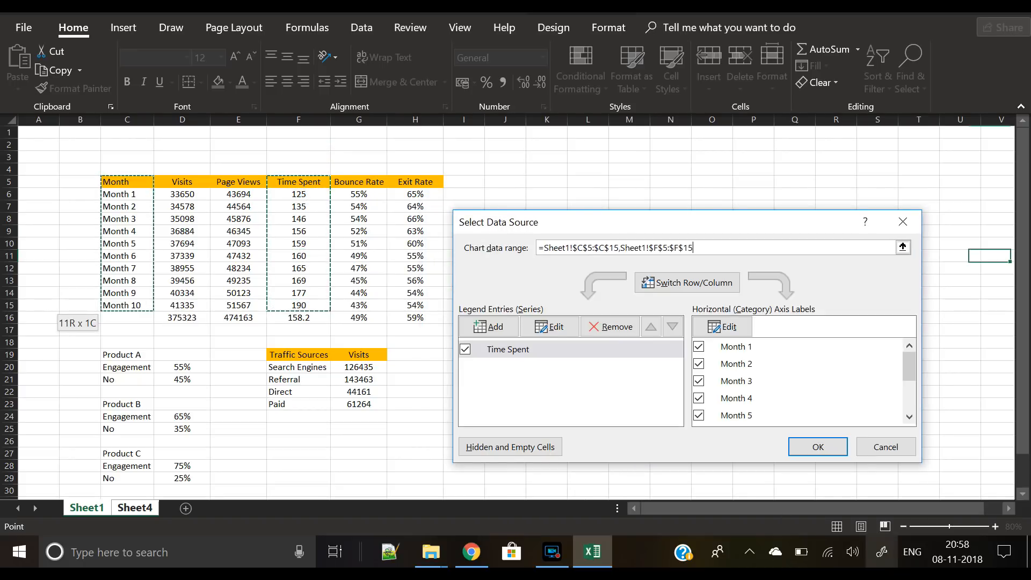
left_click(830, 447)
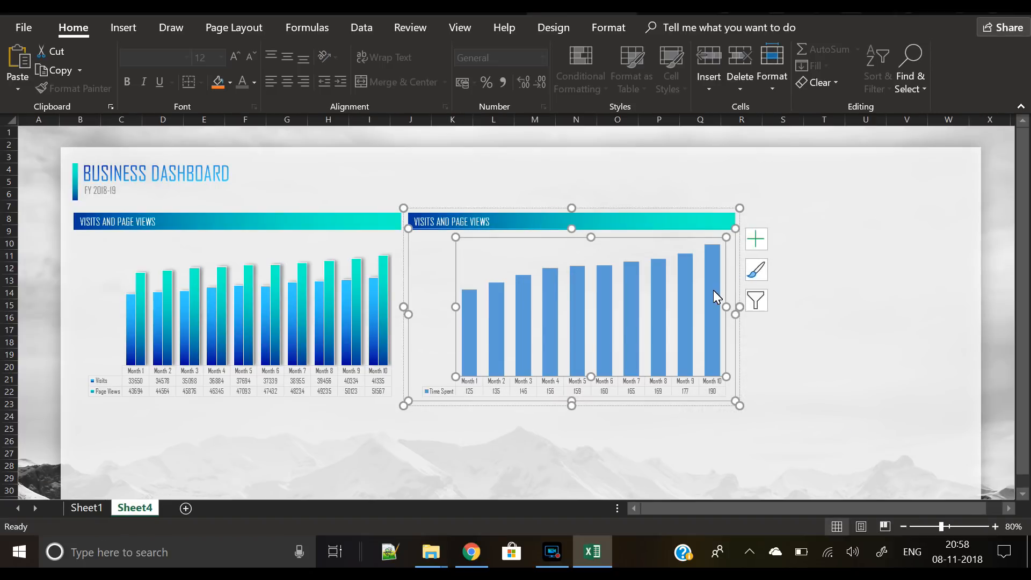
Step: Try the 3-D 100% Stacked Area chart type on the Time Spent chart and undo the change
left_click(499, 309)
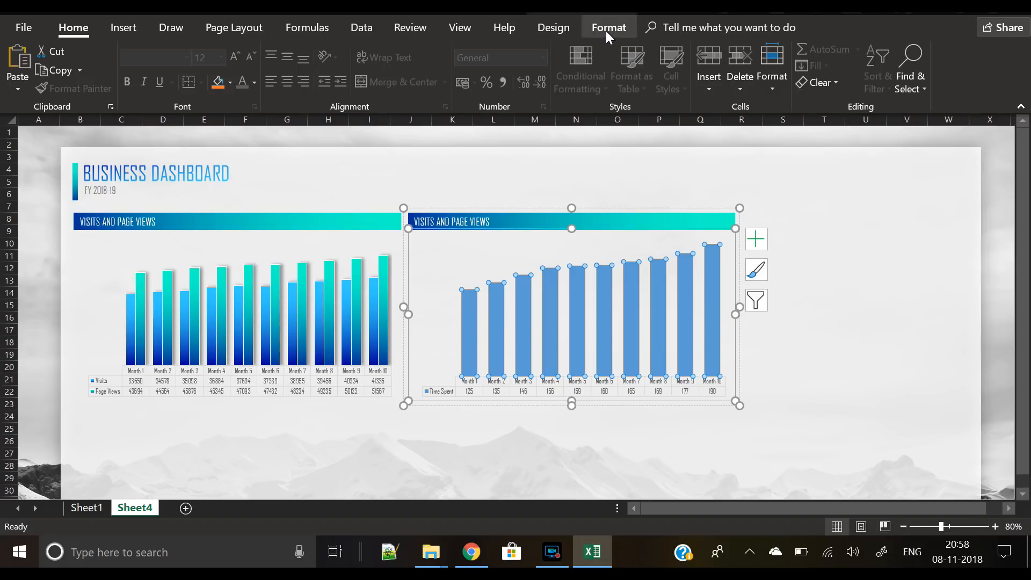
left_click(481, 260)
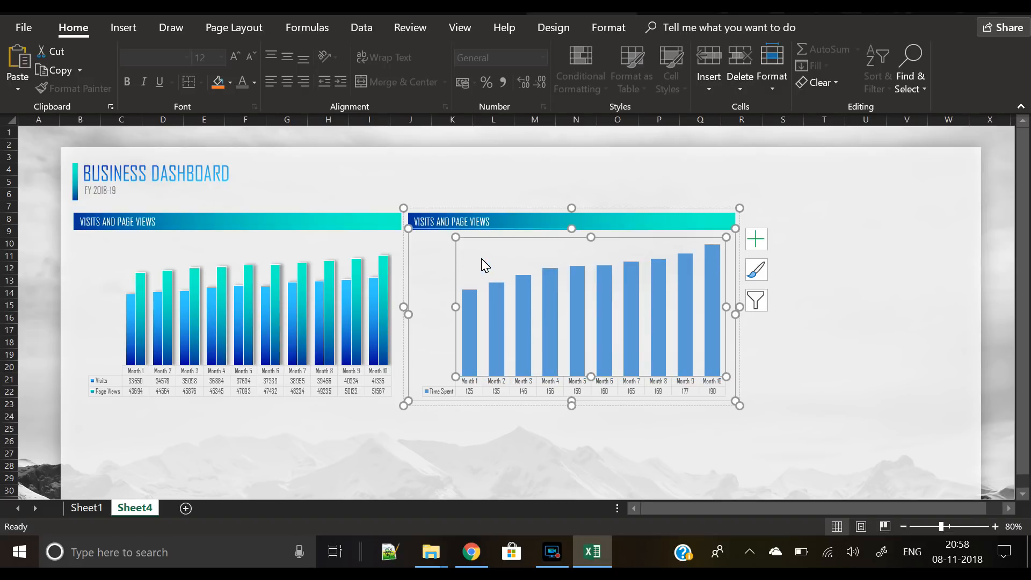
right_click(481, 258)
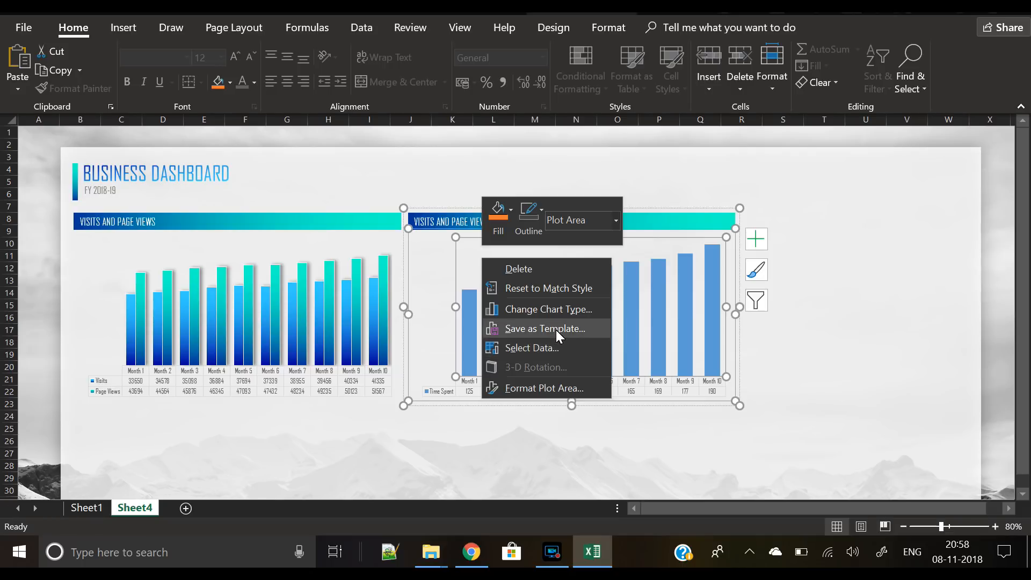
left_click(555, 308)
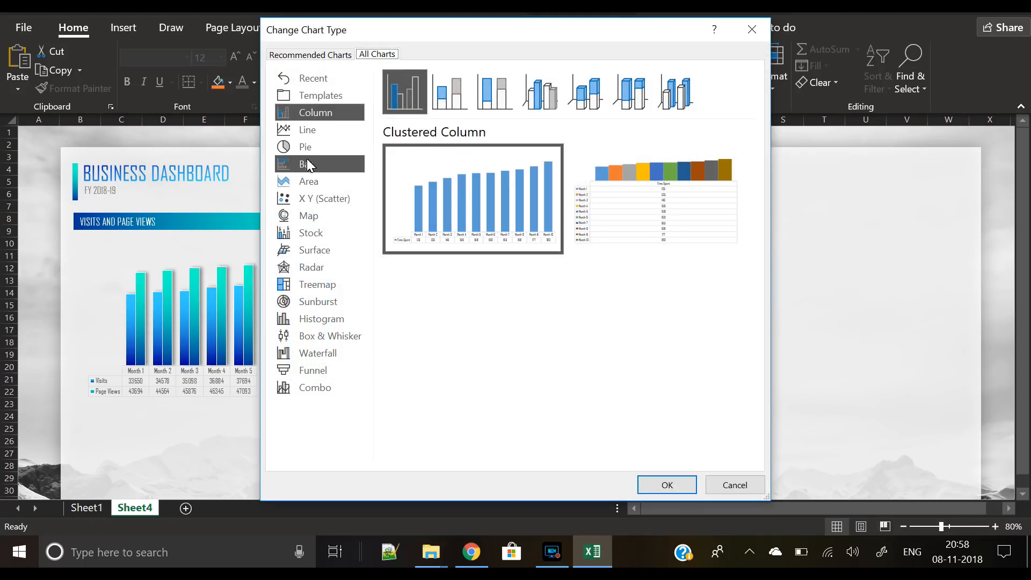
left_click(309, 184)
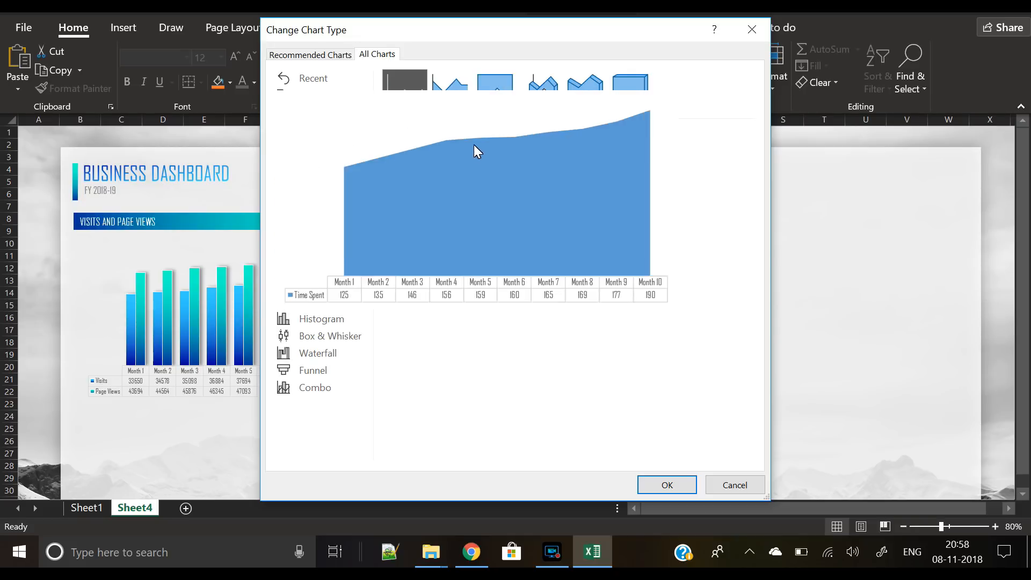
left_click(459, 89)
left_click(492, 88)
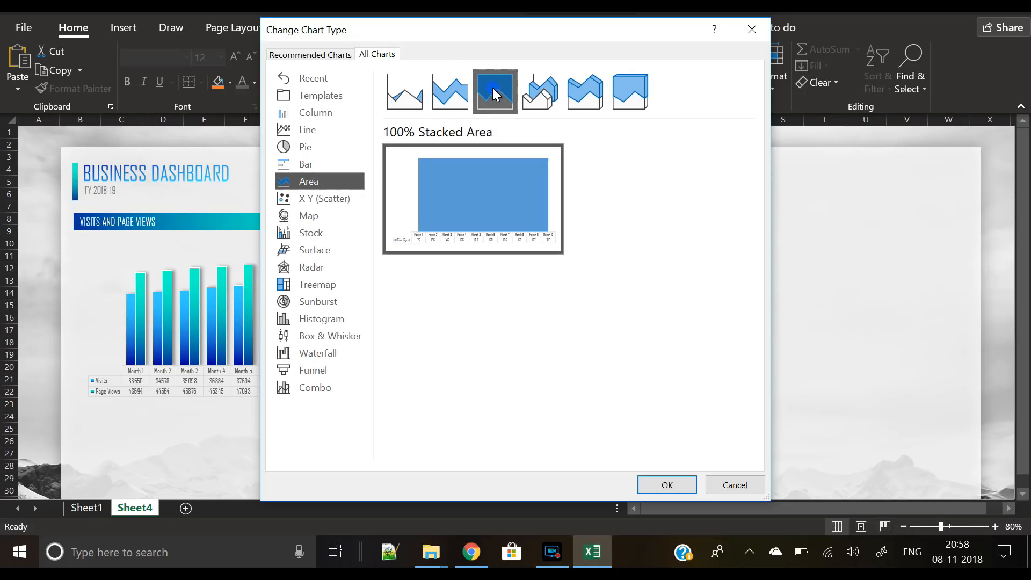
left_click(461, 89)
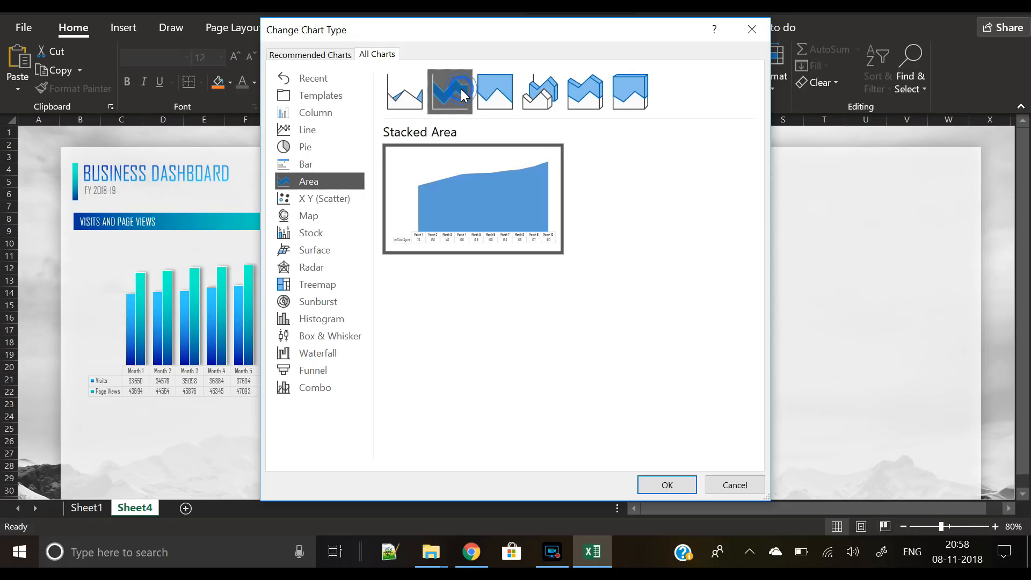
left_click(629, 92)
left_click(445, 112)
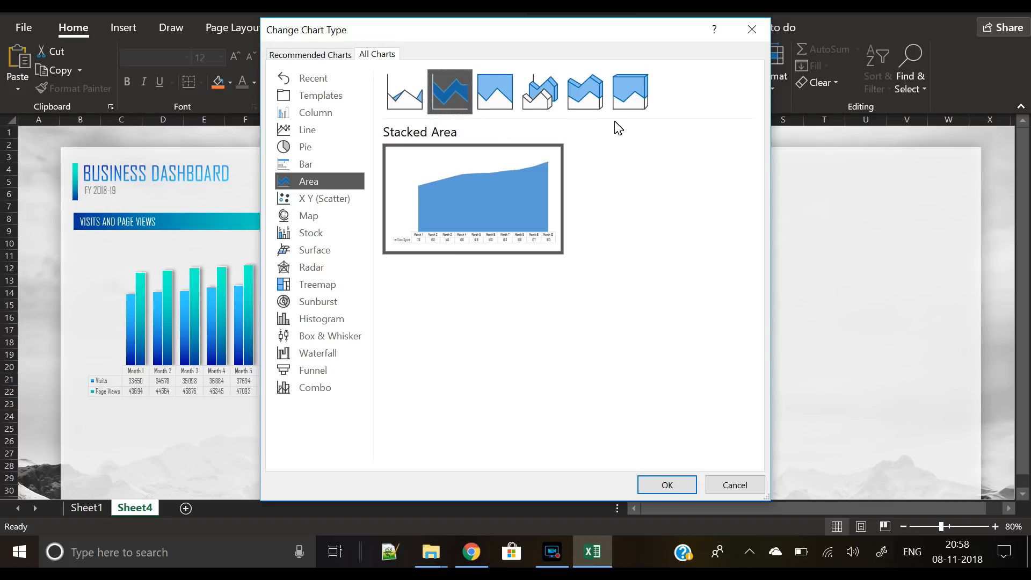
left_click(646, 92)
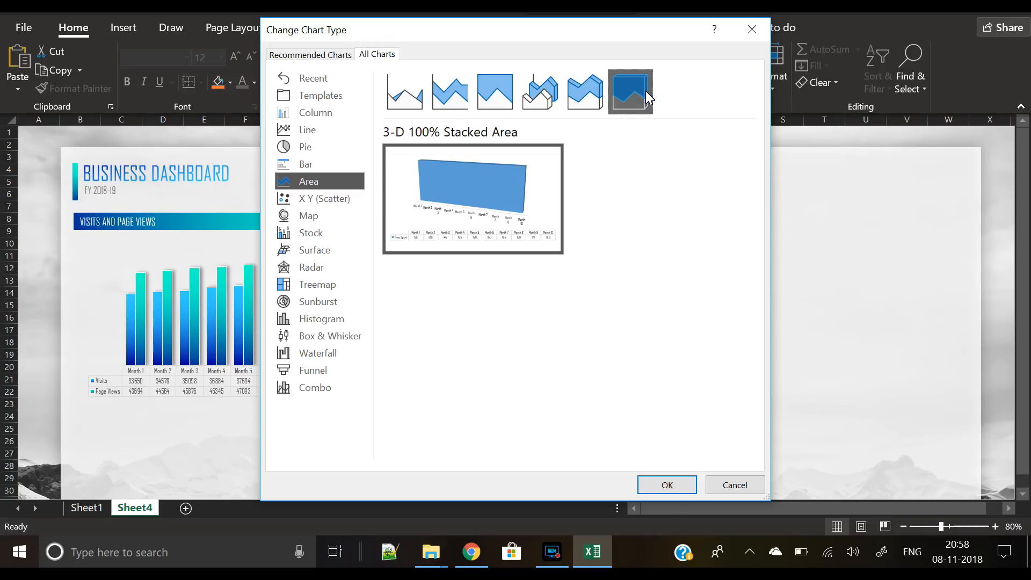
left_click(666, 486)
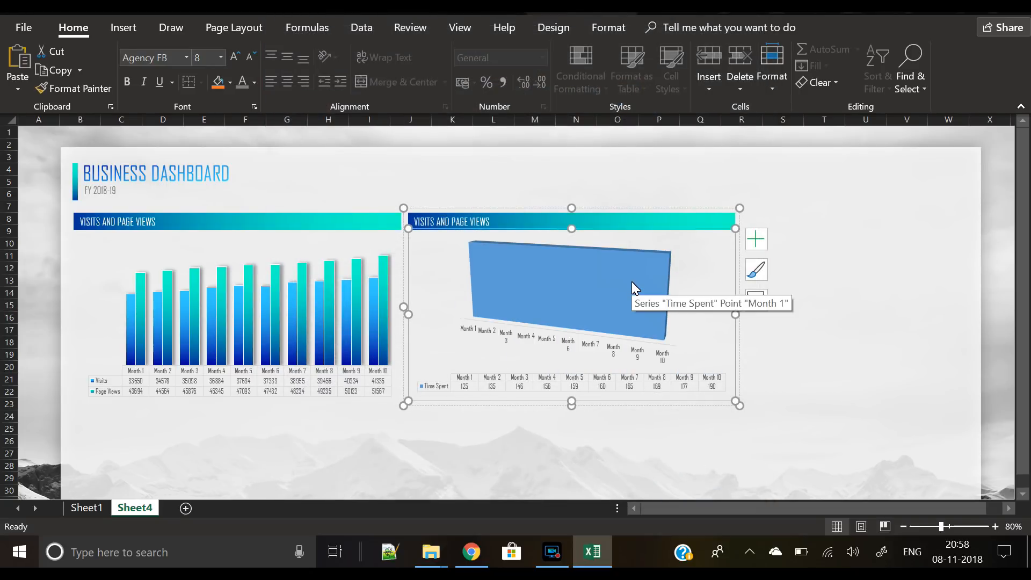
key("ctrl+z")
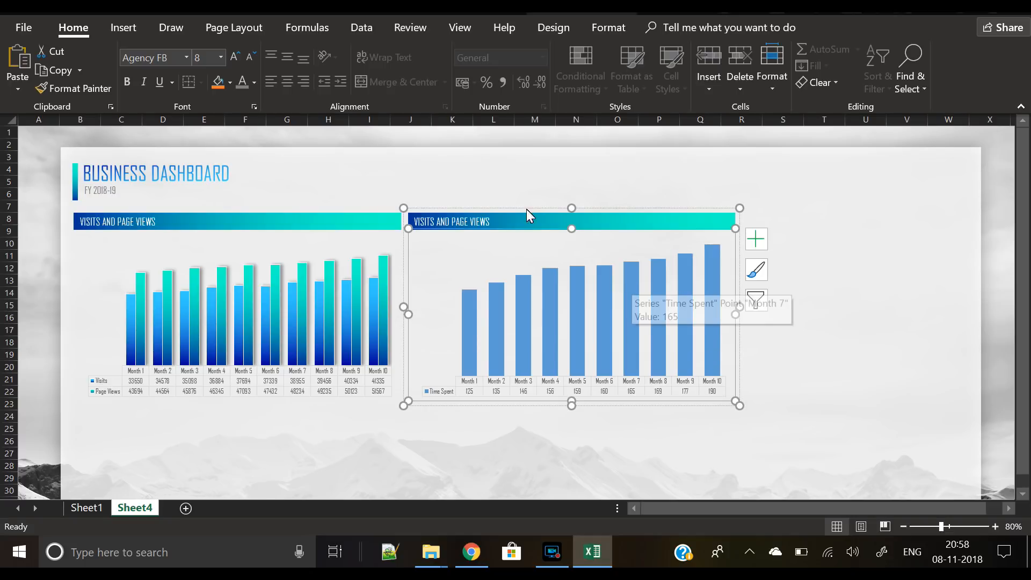
Step: Change the Time Spent chart from columns to the basic Area chart type
right_click(482, 259)
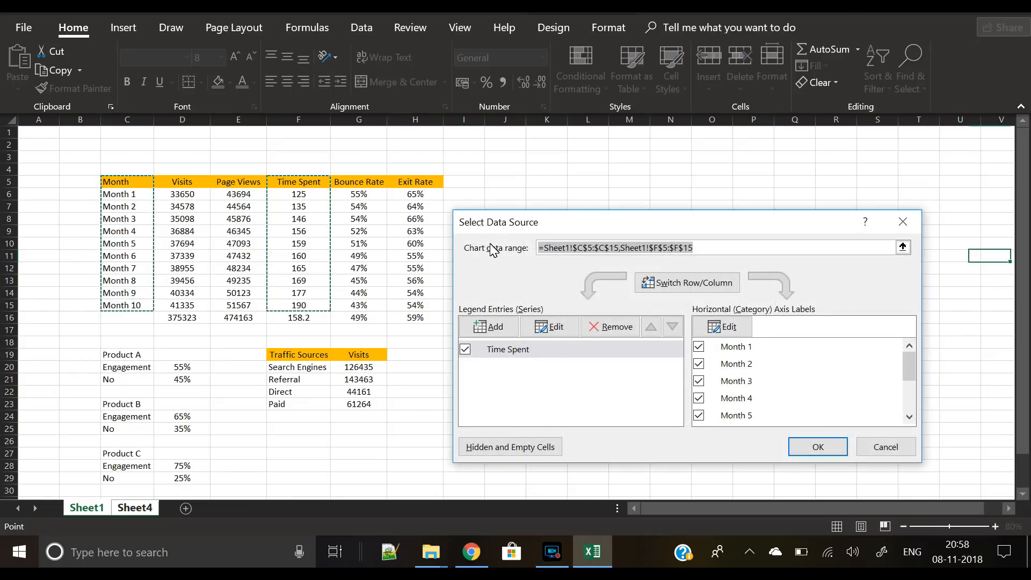
left_click(863, 444)
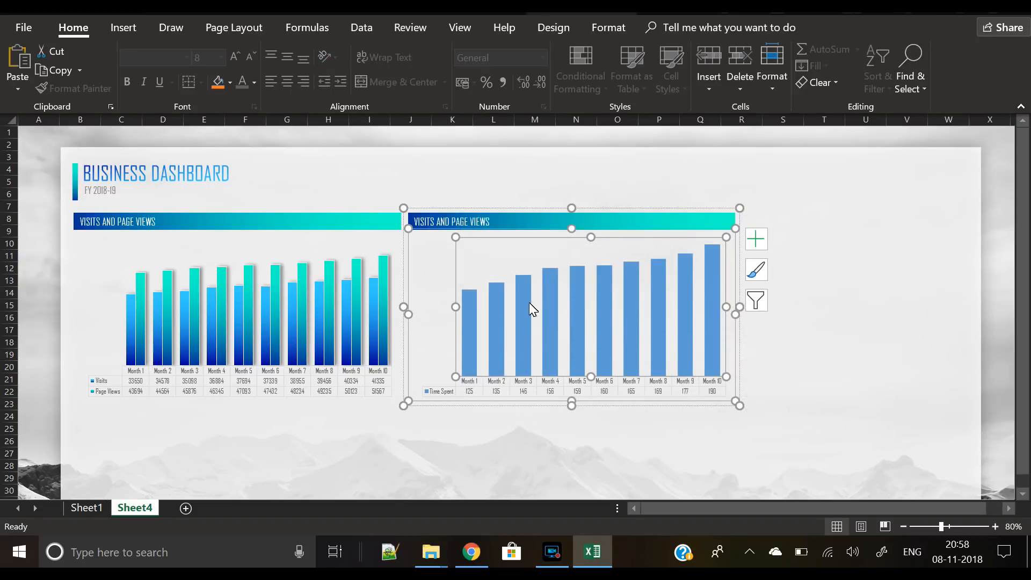
right_click(499, 260)
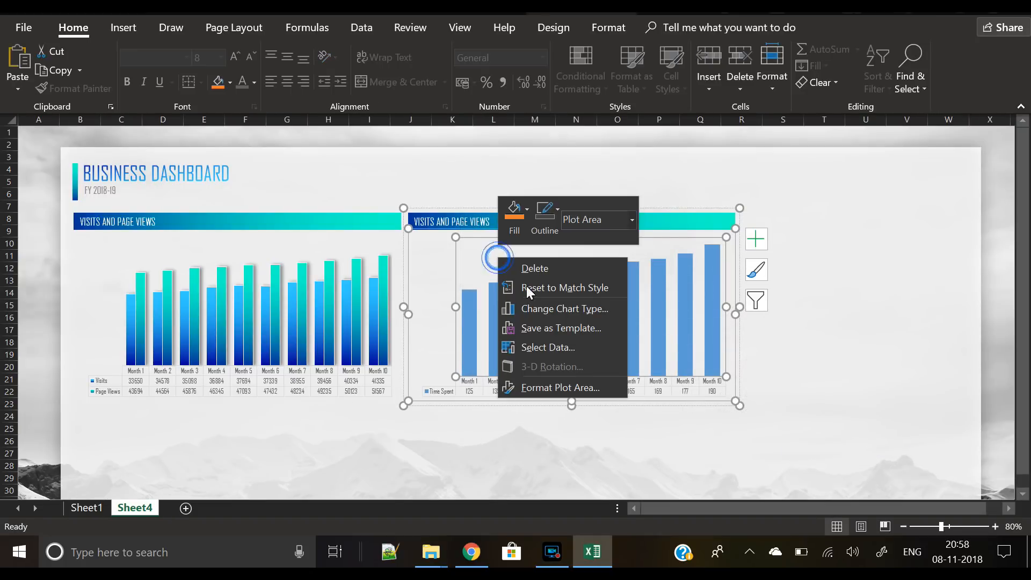
left_click(540, 303)
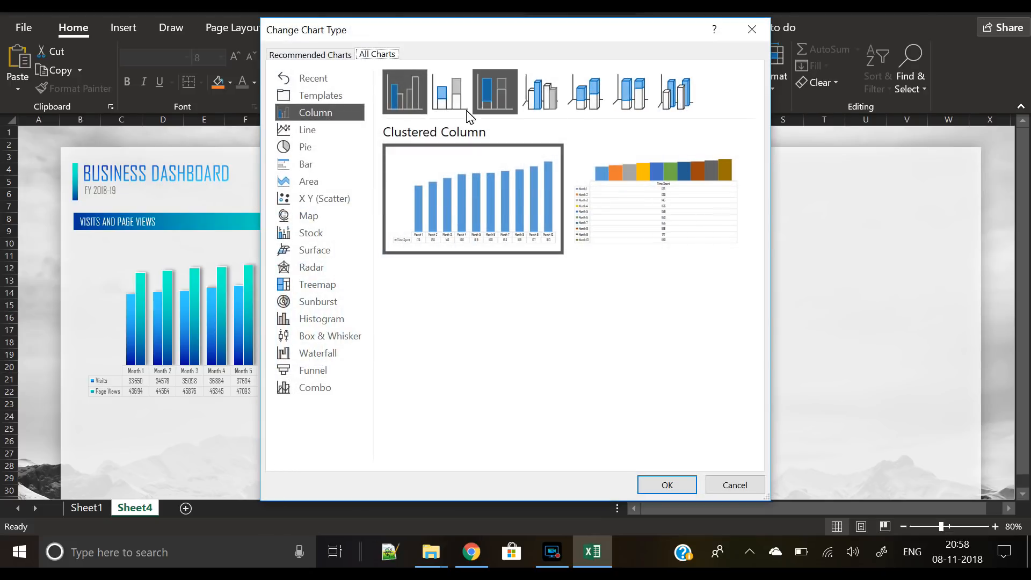
left_click(312, 184)
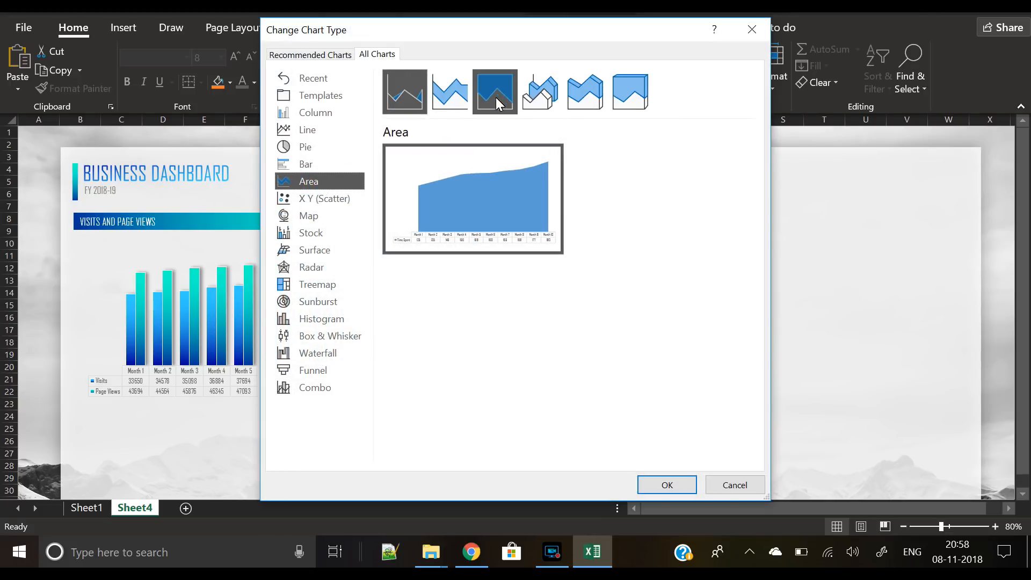
left_click(460, 99)
left_click(408, 95)
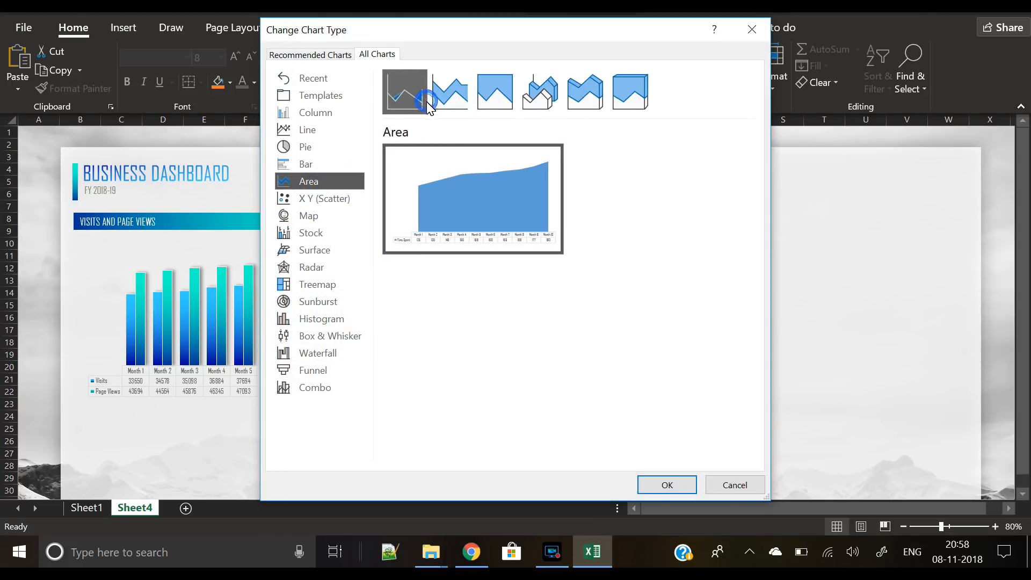
left_click(678, 486)
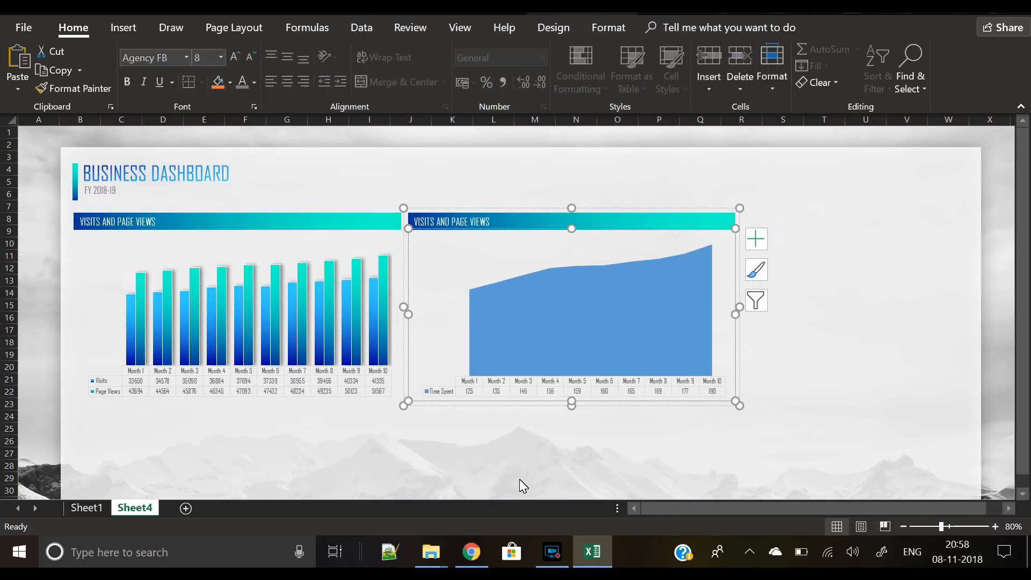
left_click(550, 554)
left_click(551, 558)
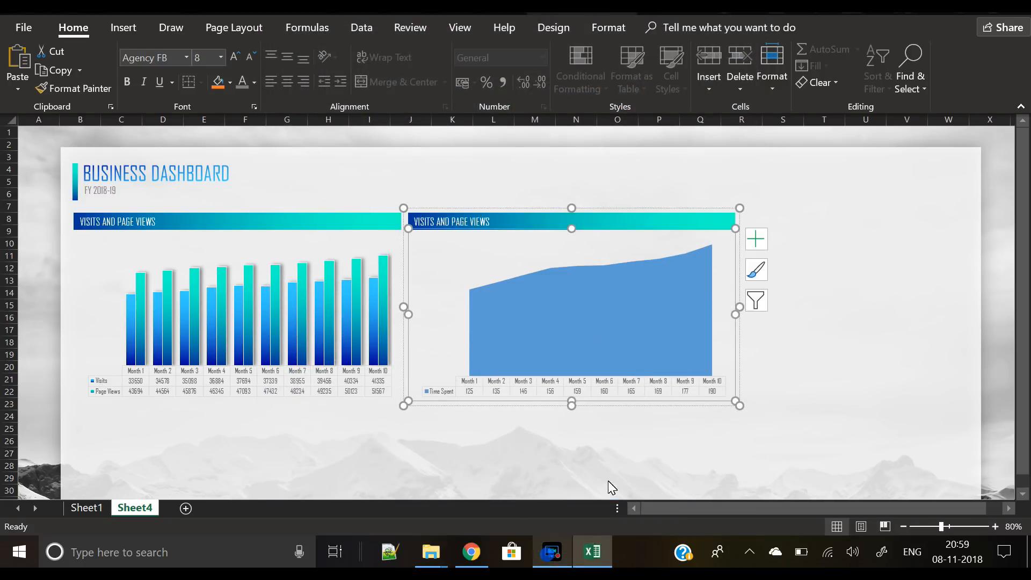
Step: Fill the Time Spent area series with a linear blue-to-turquoise gradient at a 315° diagonal direction and close the formatting pane
left_click(614, 302)
right_click(614, 302)
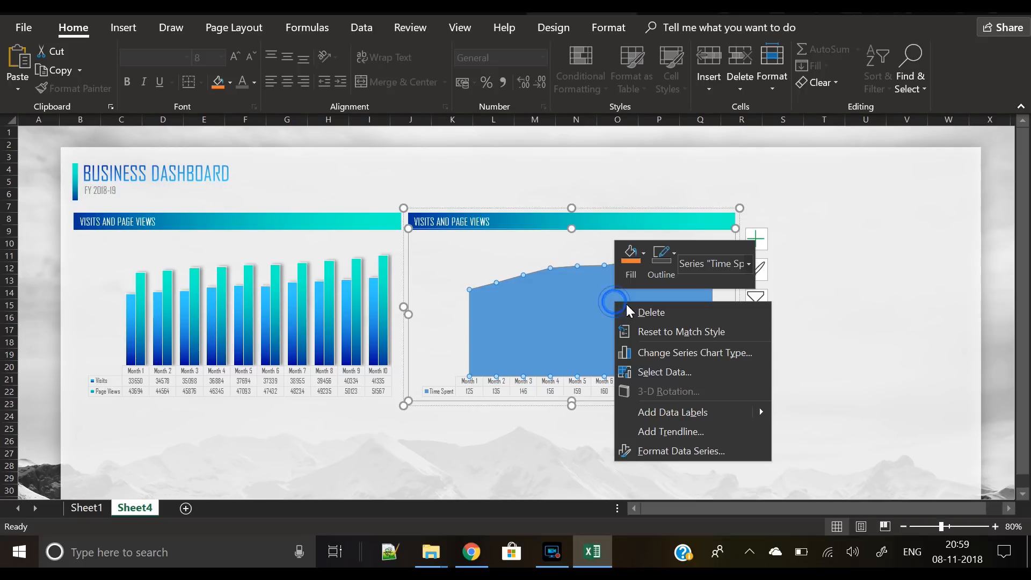
left_click(678, 450)
left_click(828, 186)
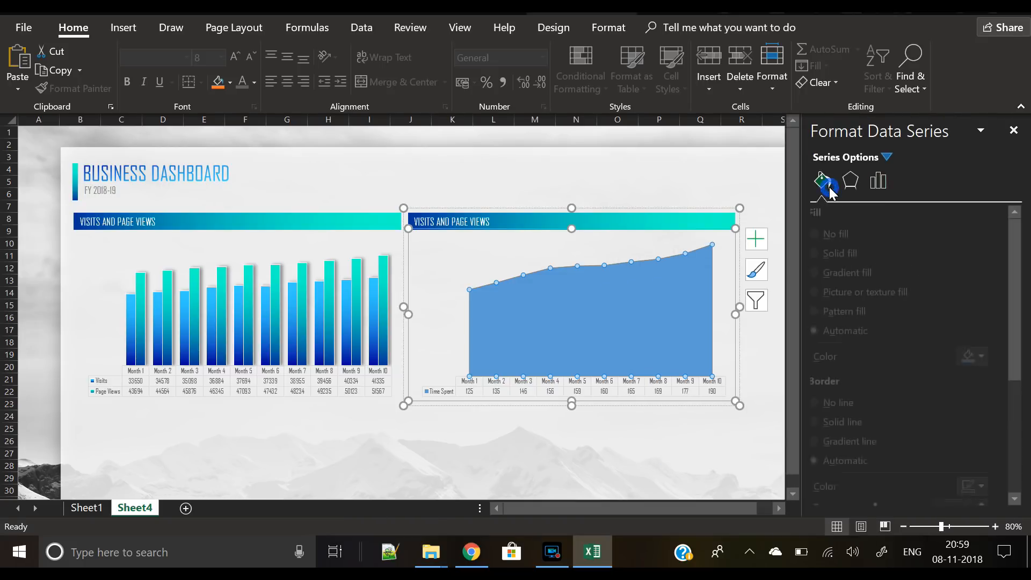
left_click(859, 279)
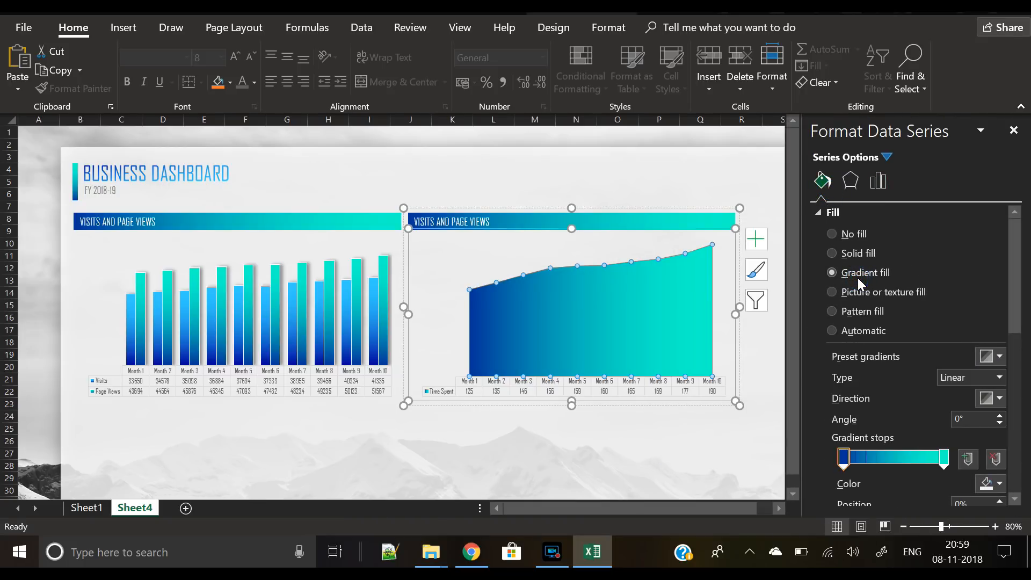
left_click(999, 398)
left_click(795, 487)
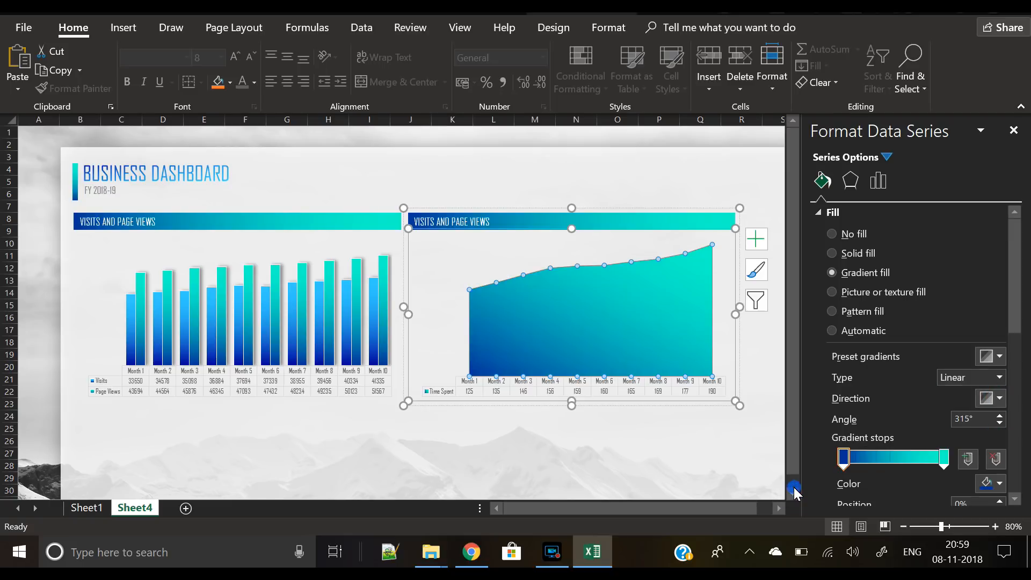
left_click(764, 356)
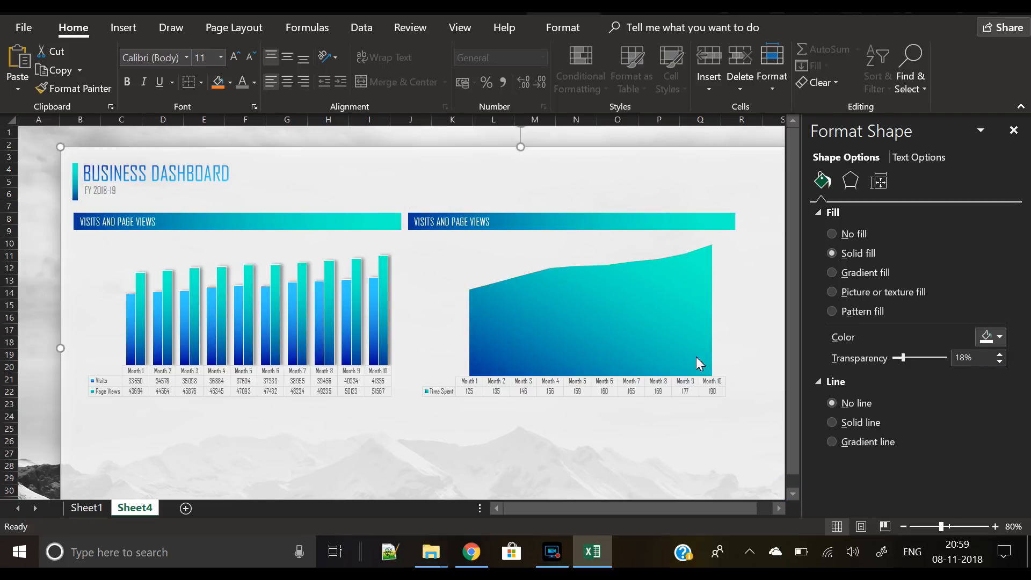
left_click(1014, 130)
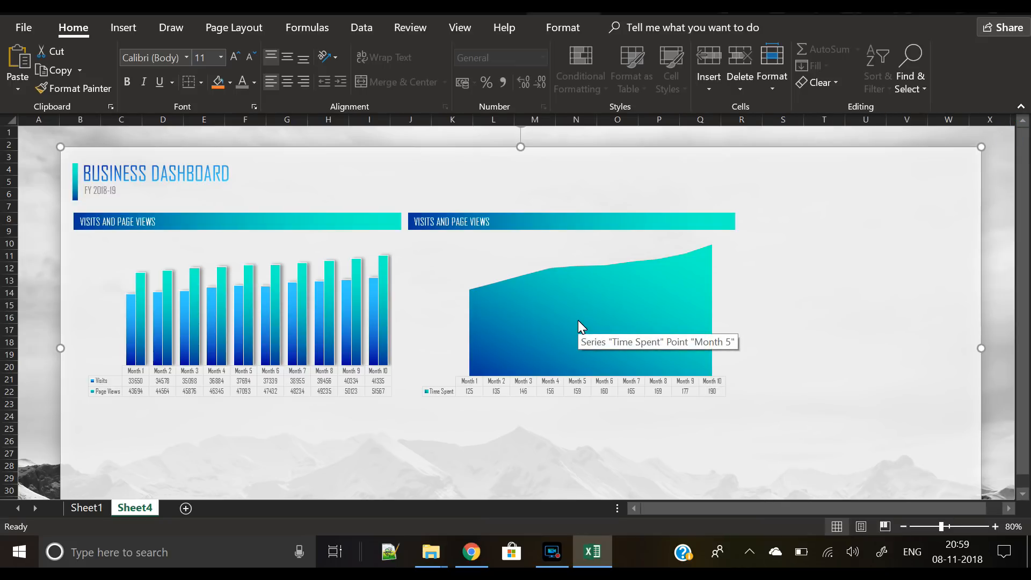
Step: Replace the heading text above the area chart with "TIME SPENT"
left_click(463, 221)
triple_click(463, 222)
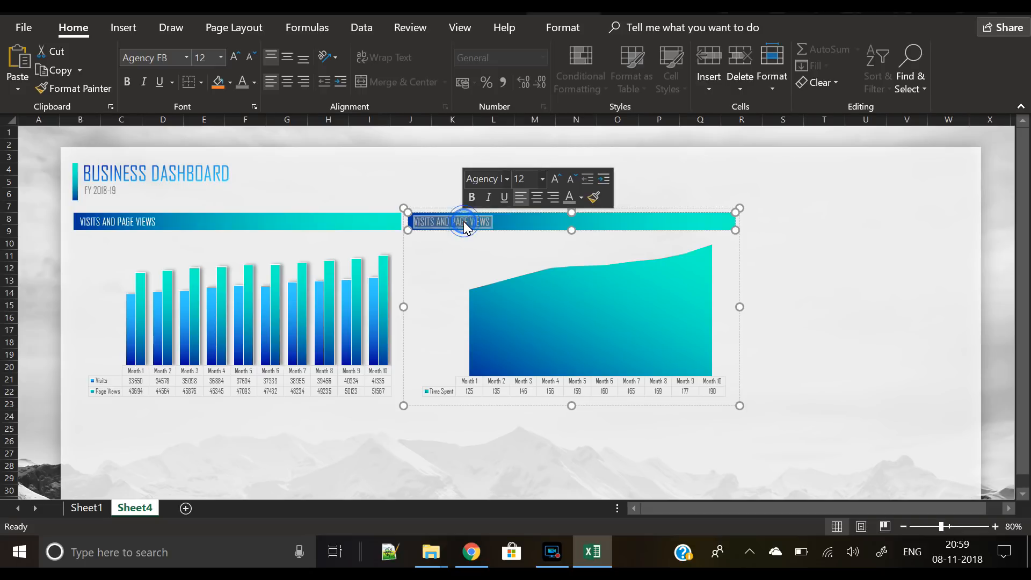
type("t")
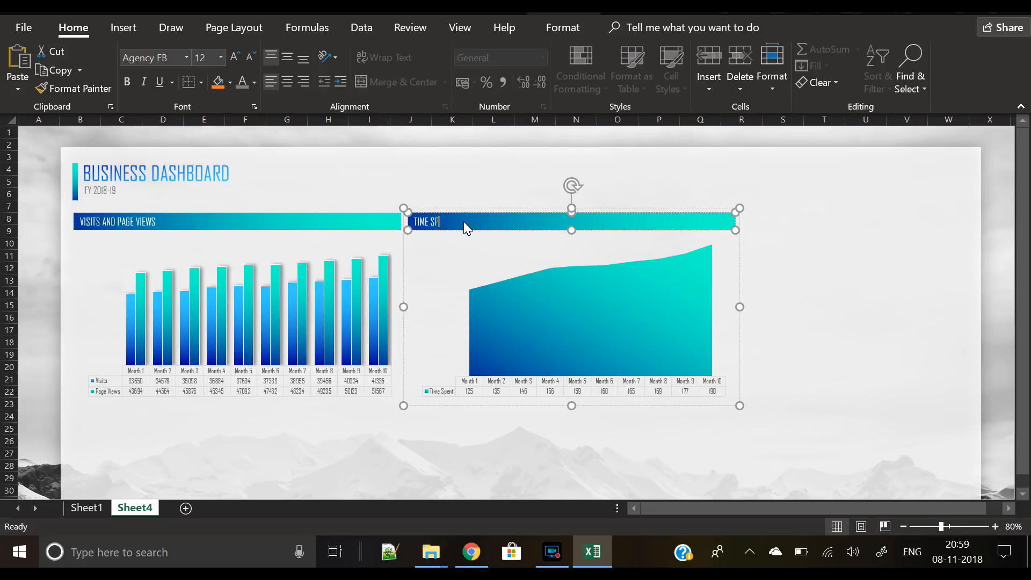
Step: Widen the translucent background panel by extending its right edge to the end of column Z
left_click(772, 318)
scroll(806, 317, "down", 1)
left_click_drag(853, 318, 949, 319)
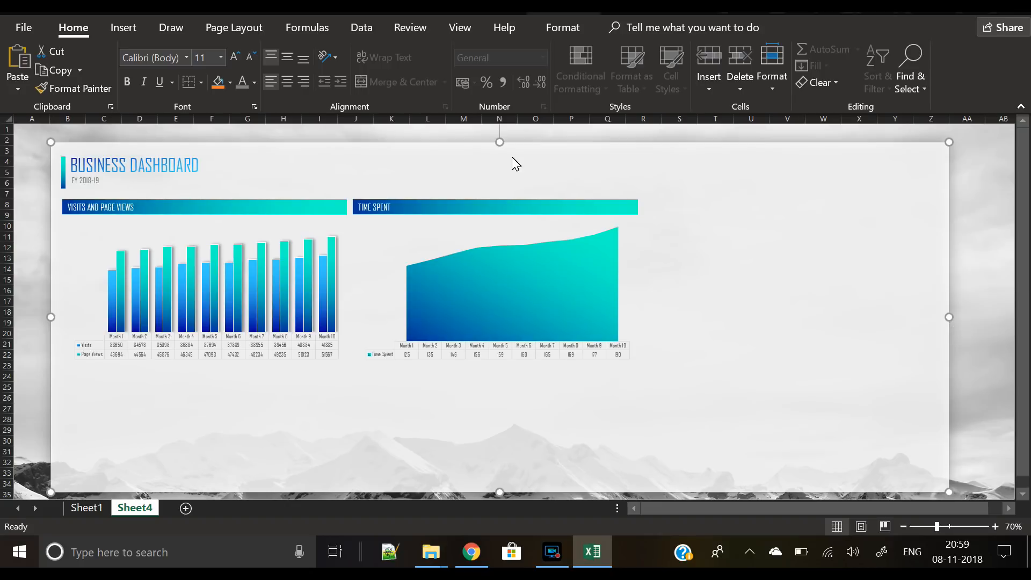
Step: Duplicate the Time Spent heading and chart group and place the copy directly to the right of the original
left_click(489, 204)
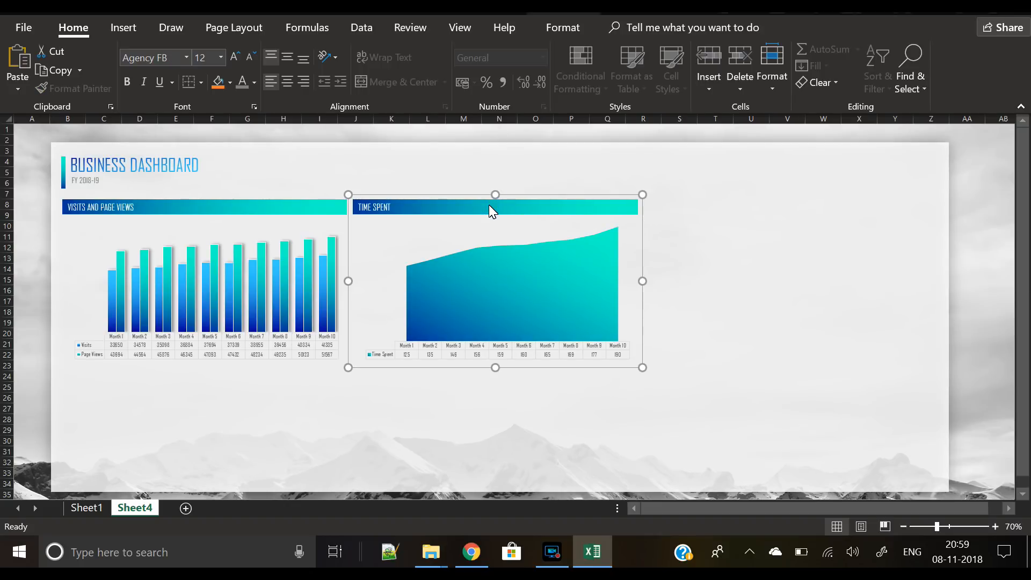
key("ctrl+d")
left_click_drag(484, 207, 769, 196)
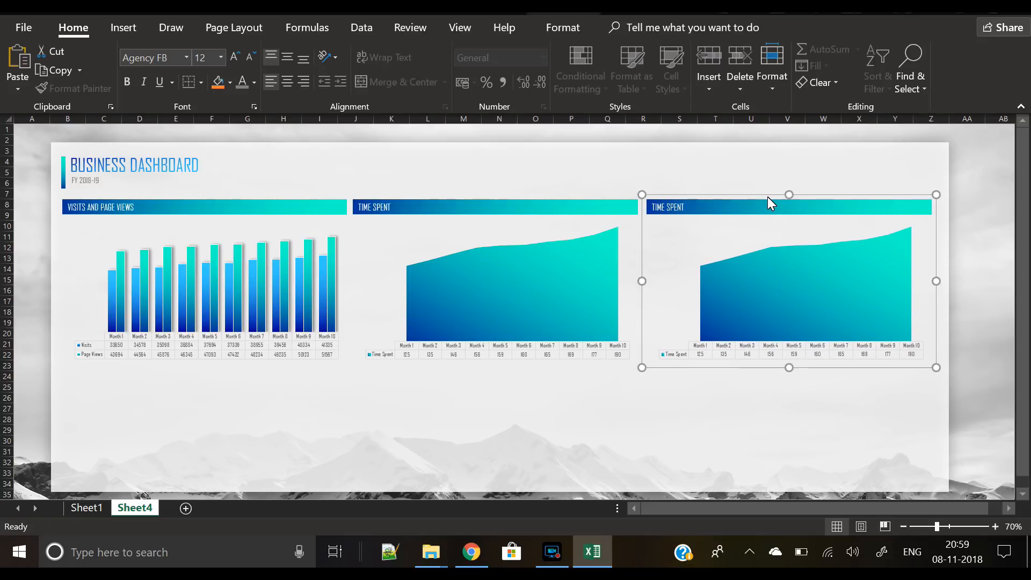
Step: Select all three chart groups, align their top edges, distribute them horizontally and deselect them
left_click(476, 226, "ctrl")
left_click(314, 228, "ctrl")
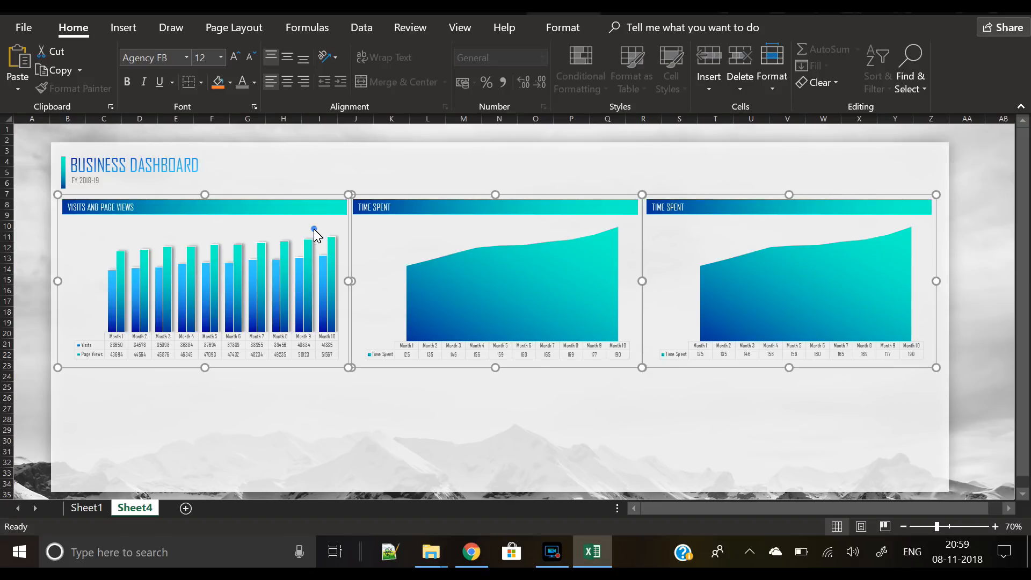
left_click(575, 25)
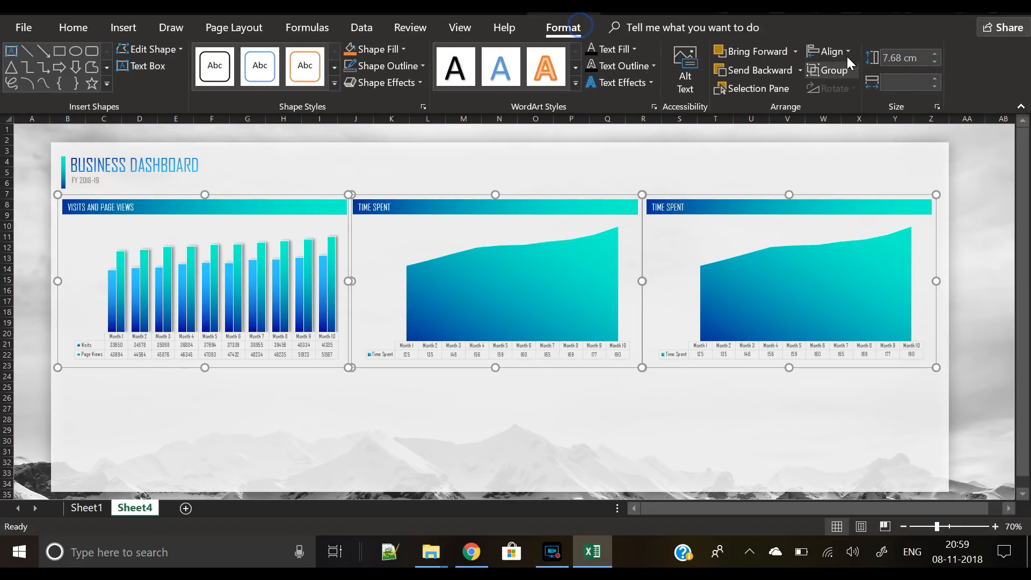
left_click(847, 54)
left_click(864, 137)
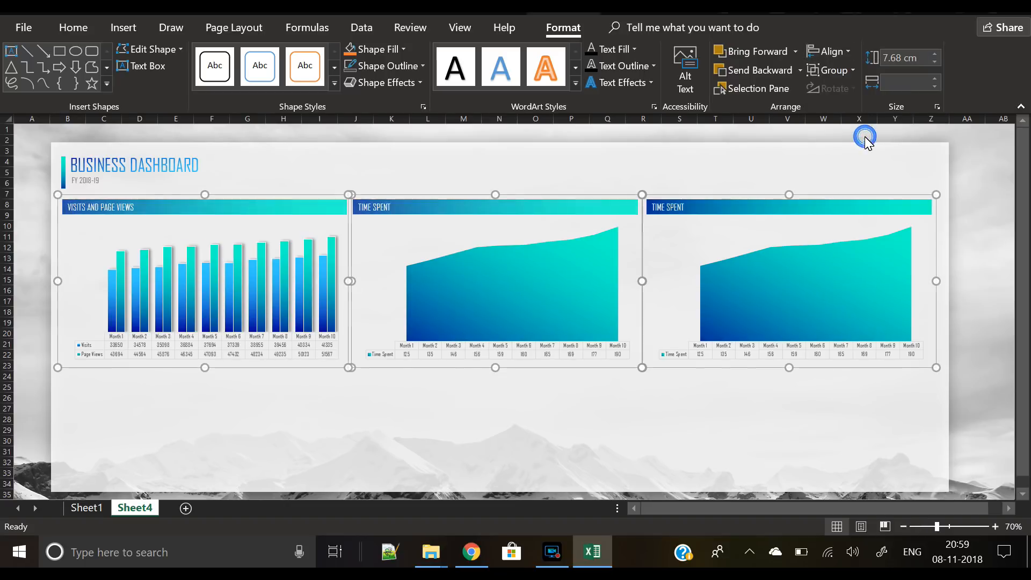
left_click(827, 53)
left_click(886, 196)
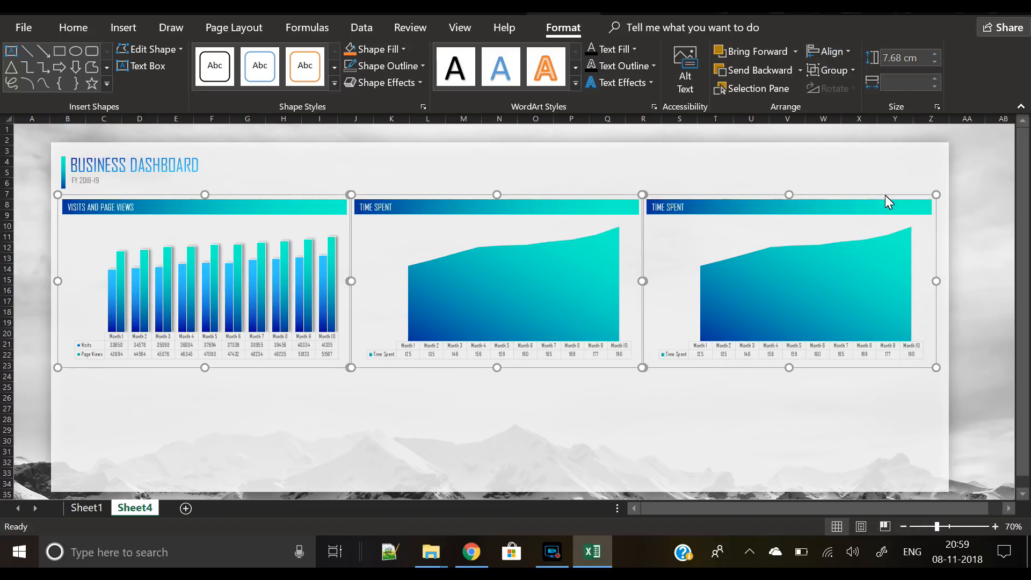
left_click(978, 302)
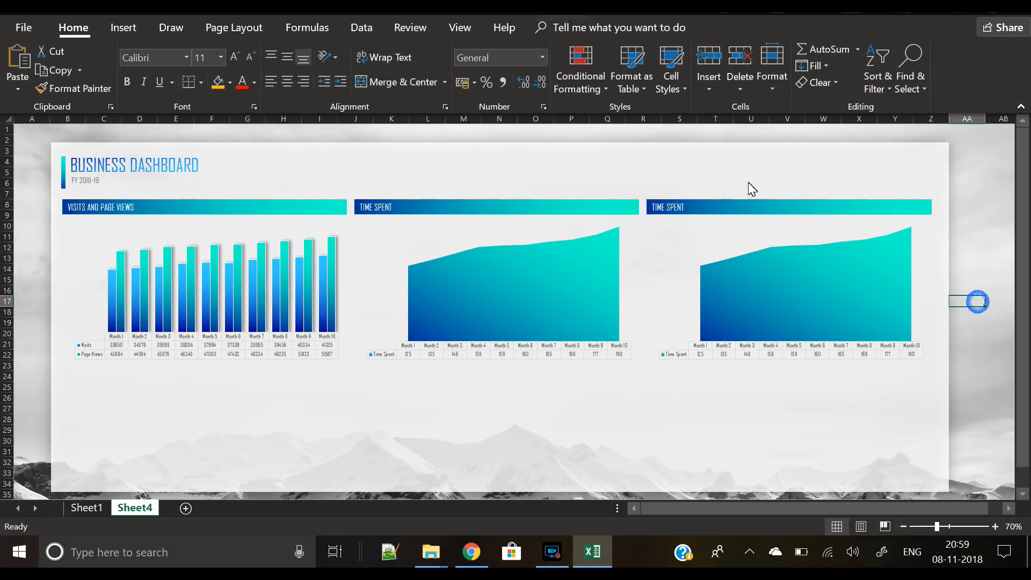
Step: Replace the heading text above the third chart with "BOUNCE AND EXIT RATE"
triple_click(672, 205)
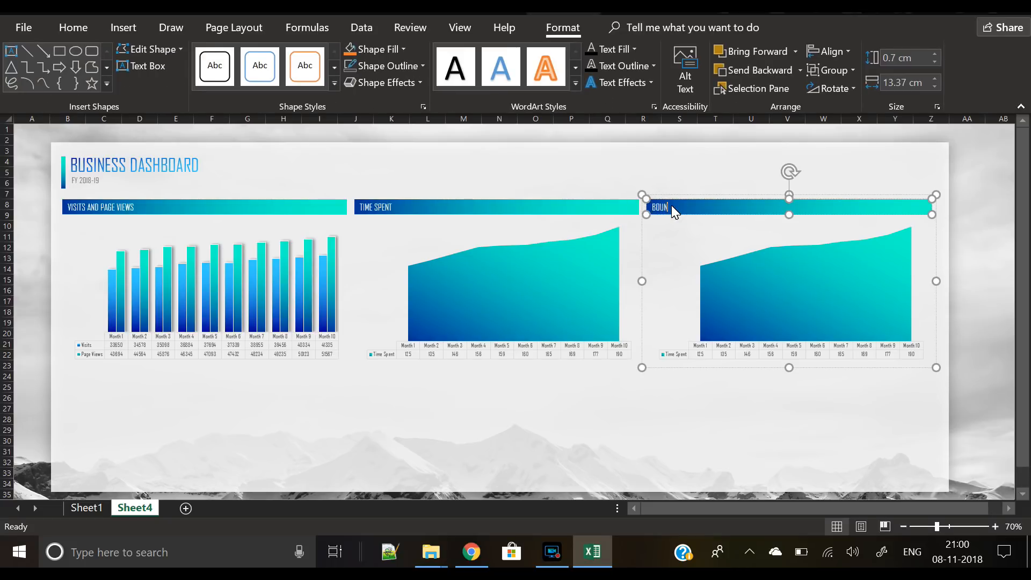
type("BOUNCE AND EXIT RATE")
left_click(954, 197)
Step: Change the third chart's source data to the monthly Bounce Rate and Exit Rate values on Sheet1
left_click(679, 235)
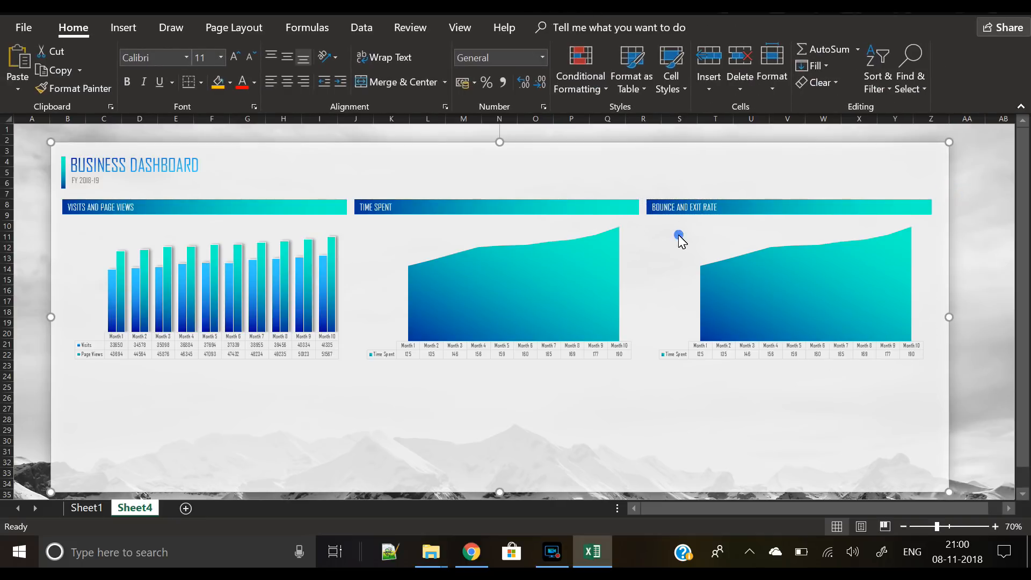
left_click(713, 240)
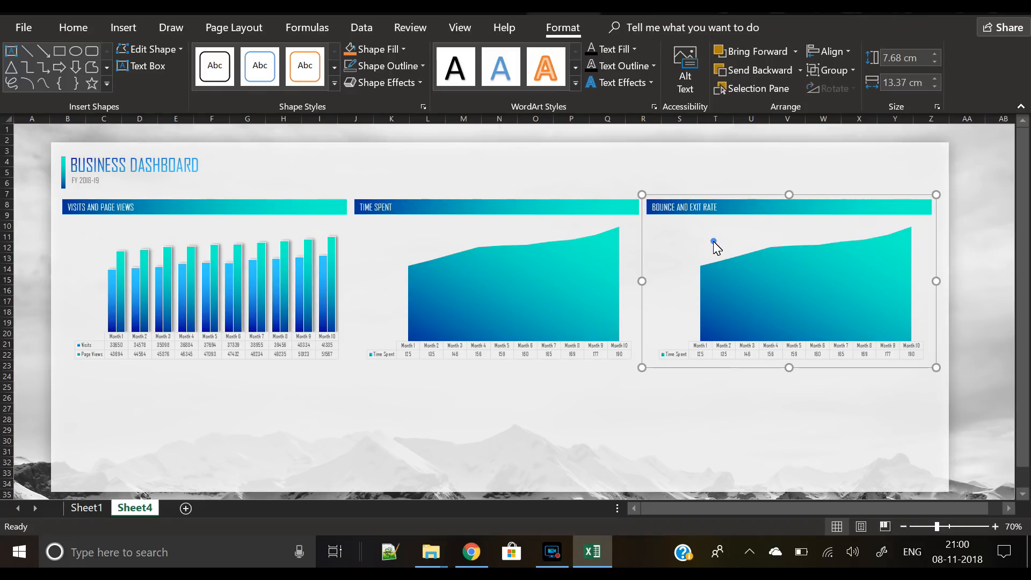
left_click(713, 239)
right_click(714, 239)
left_click(769, 330)
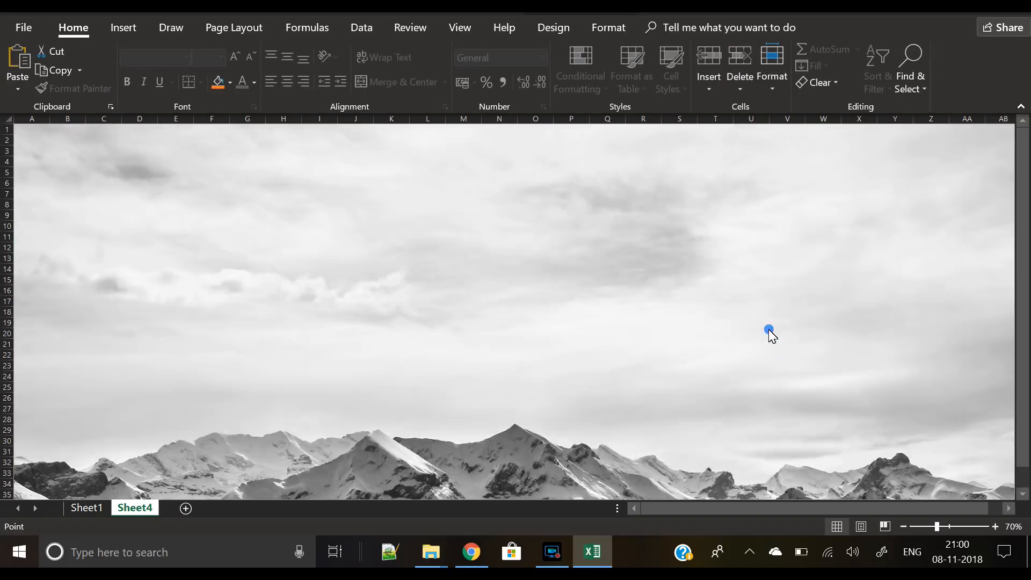
left_click_drag(131, 182, 138, 305)
left_click_drag(374, 188, 412, 309)
left_click(810, 450)
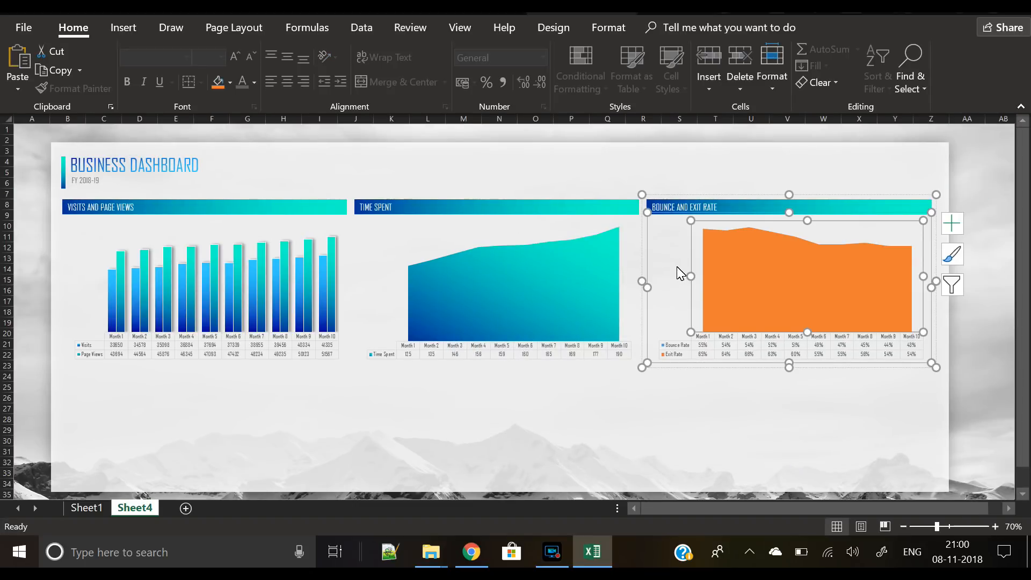
Step: Change the Bounce and Exit Rate chart from an area chart to a Clustered Bar chart
left_click(680, 268)
right_click(680, 268)
left_click(674, 267)
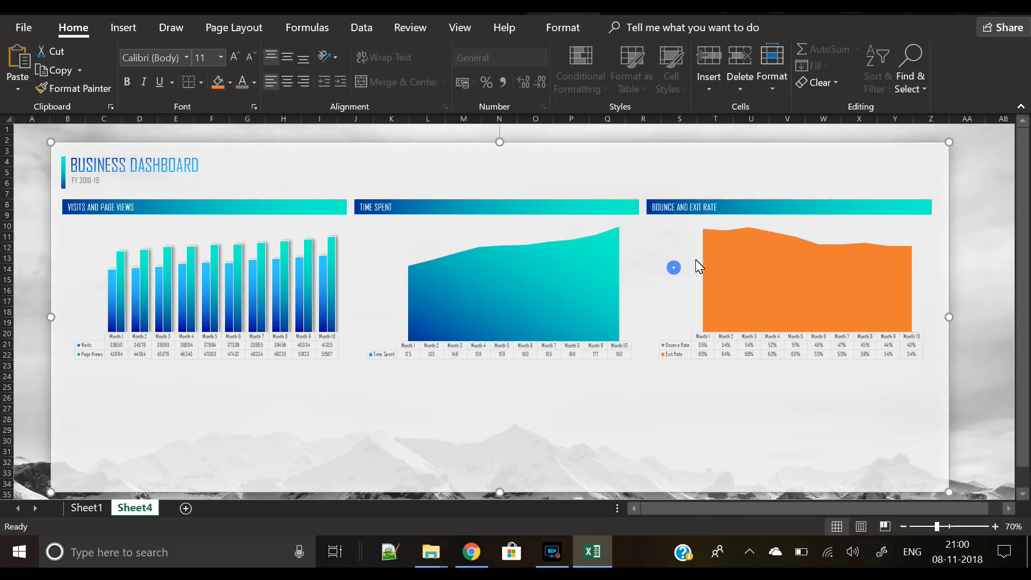
left_click(697, 261)
right_click(696, 262)
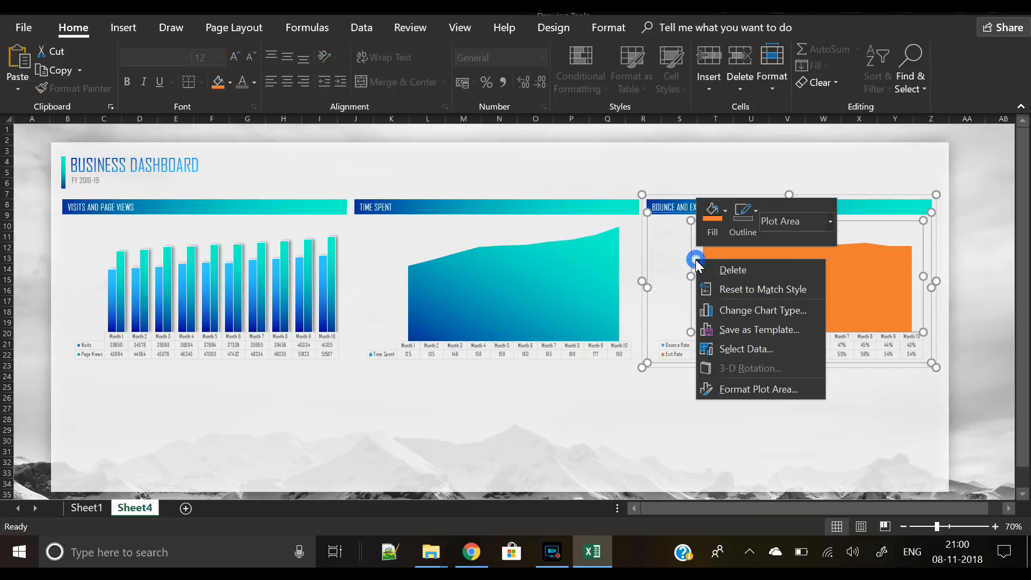
left_click(749, 313)
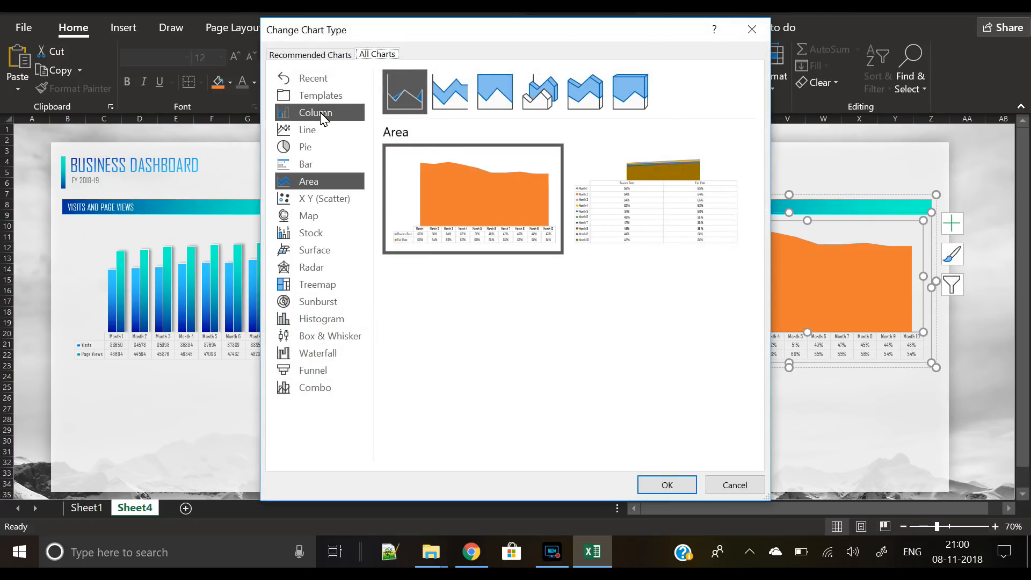
left_click(323, 114)
left_click(316, 130)
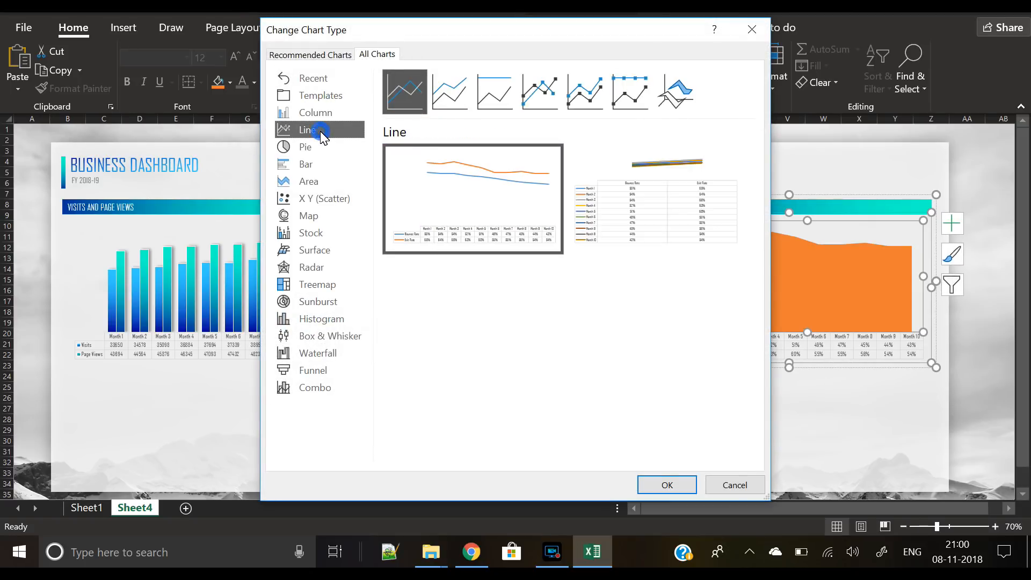
left_click(319, 168)
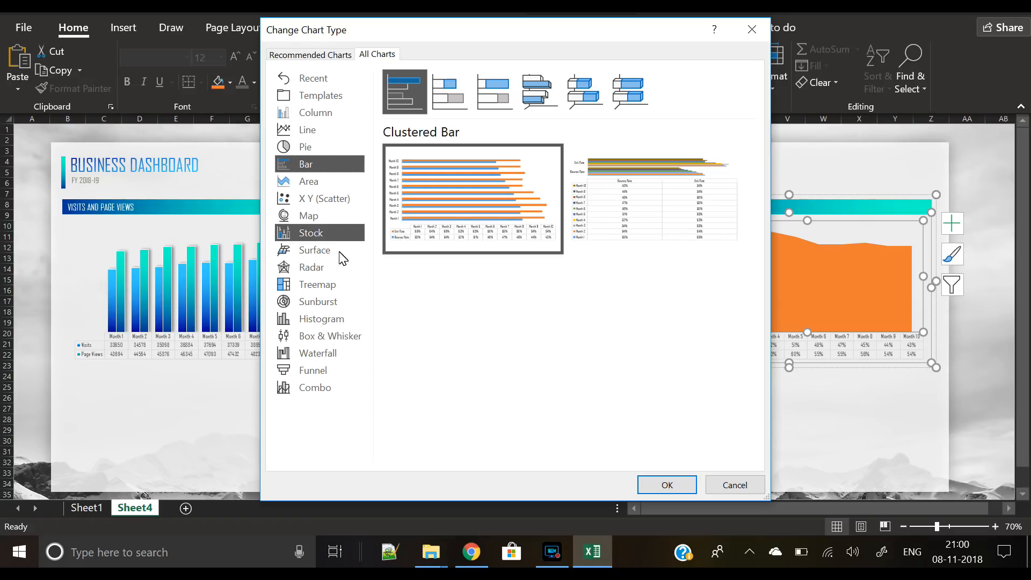
left_click(321, 303)
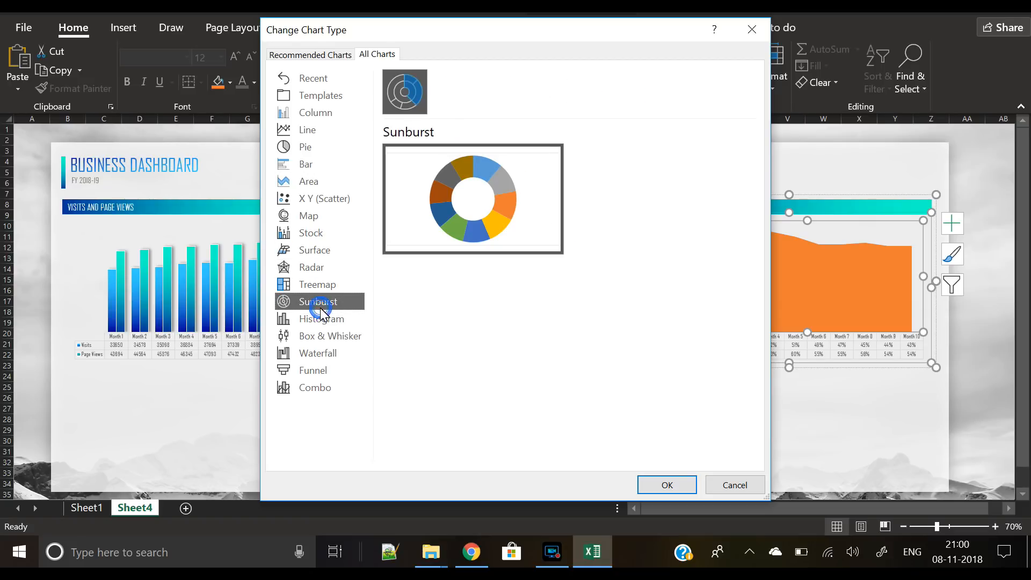
left_click(330, 198)
left_click(314, 182)
left_click(317, 163)
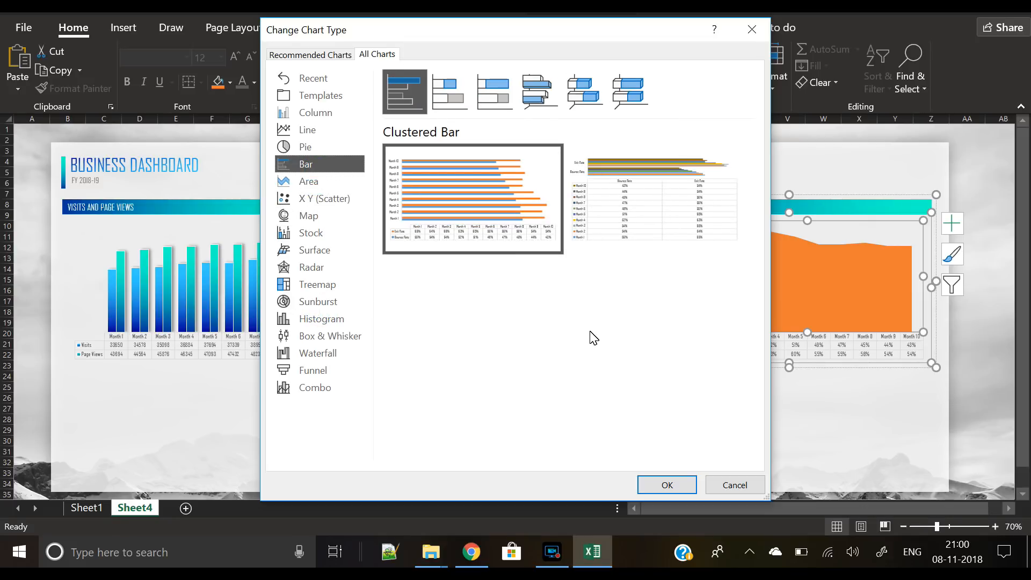
left_click(668, 485)
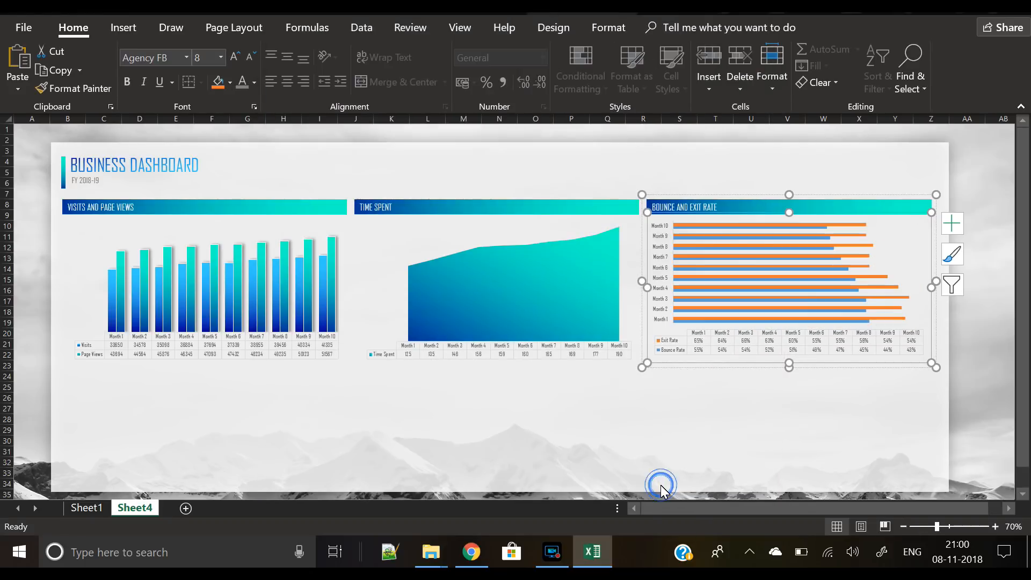
Step: Add an outer shadow offset to the right to the Time Spent area series and set its blur to 13 pt
left_click(576, 285)
right_click(576, 285)
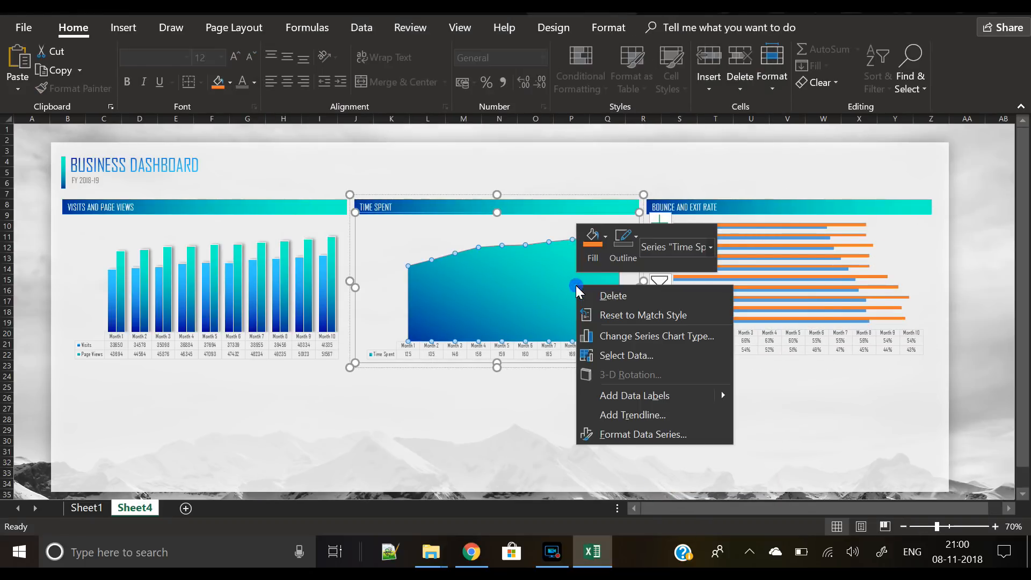
left_click(663, 434)
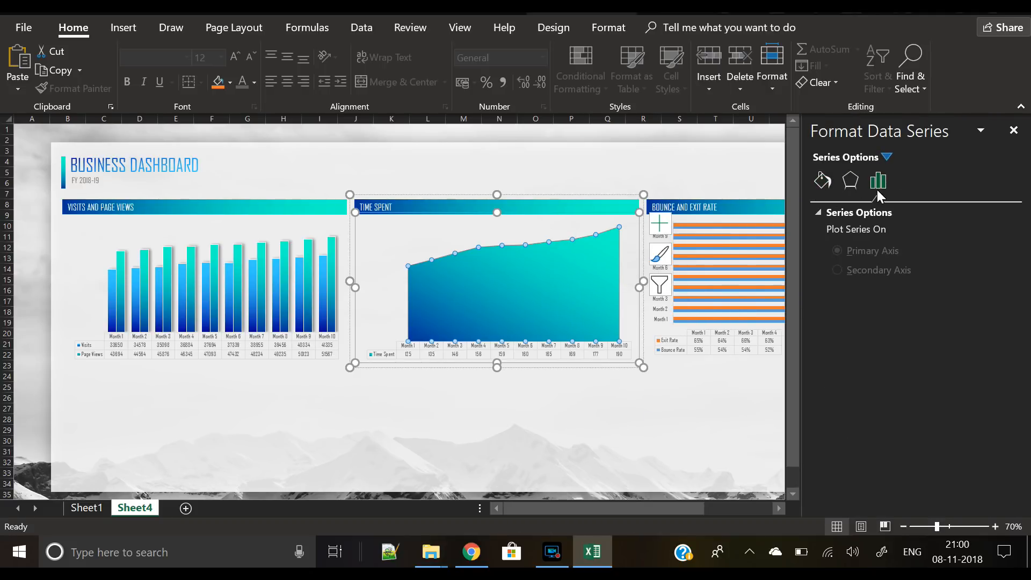
left_click(851, 181)
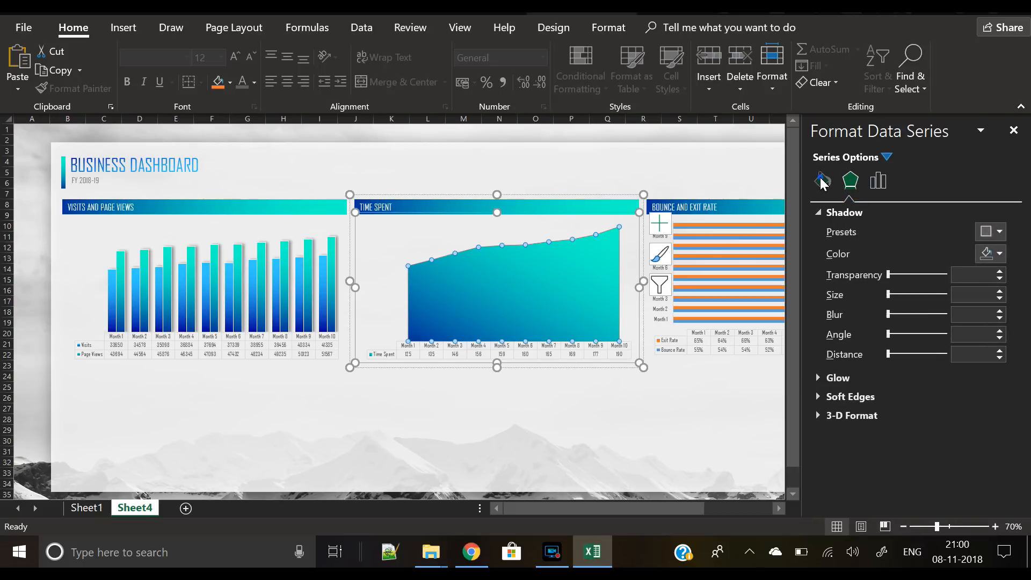
left_click(822, 182)
left_click(851, 183)
left_click(1000, 233)
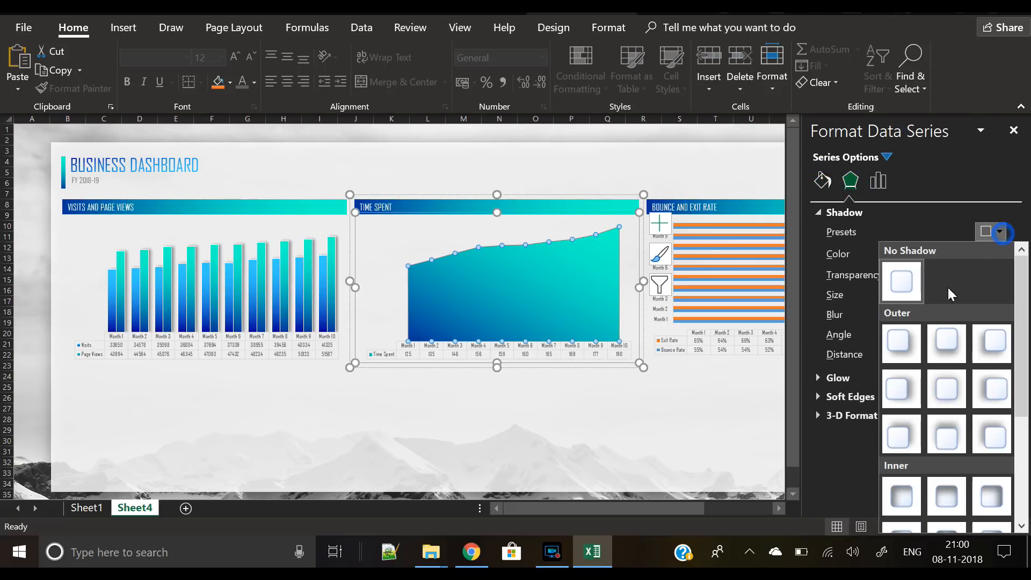
left_click(902, 384)
left_click_drag(889, 315, 896, 317)
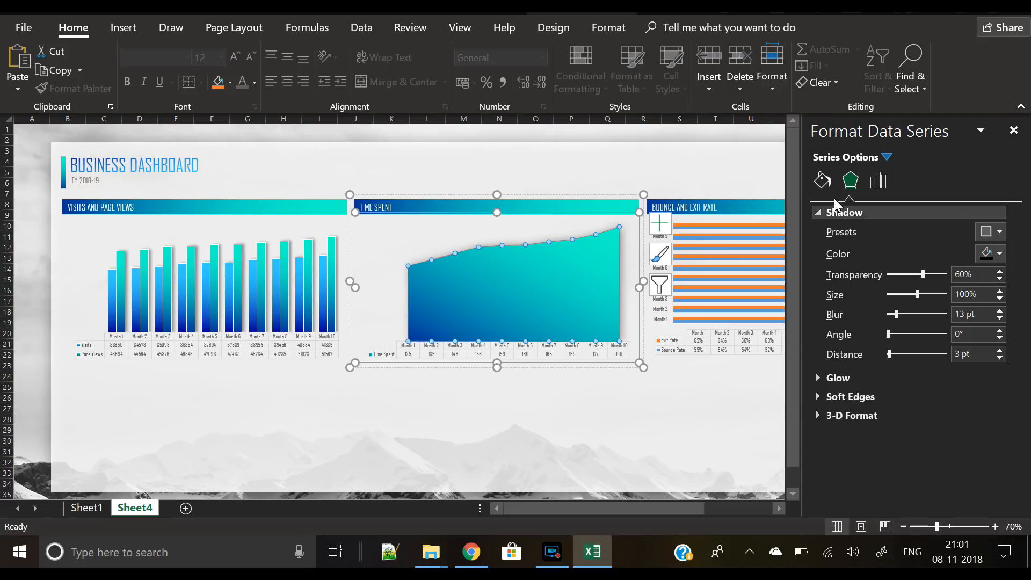
Step: Try teal for the Time Spent series' shadow, settle on the recently used dark blue, and deselect the chart
left_click(999, 258)
left_click(918, 406)
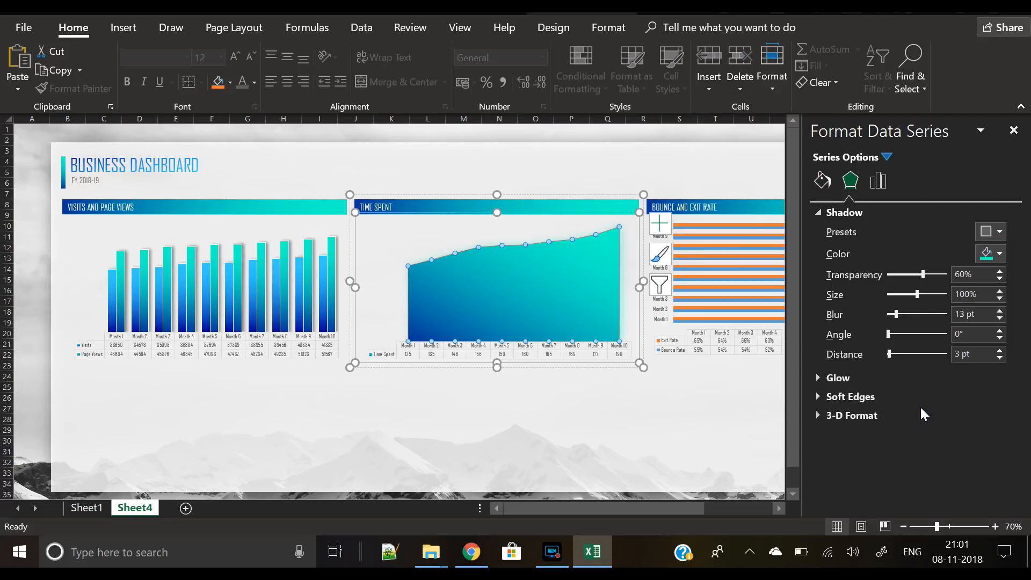
left_click(994, 255)
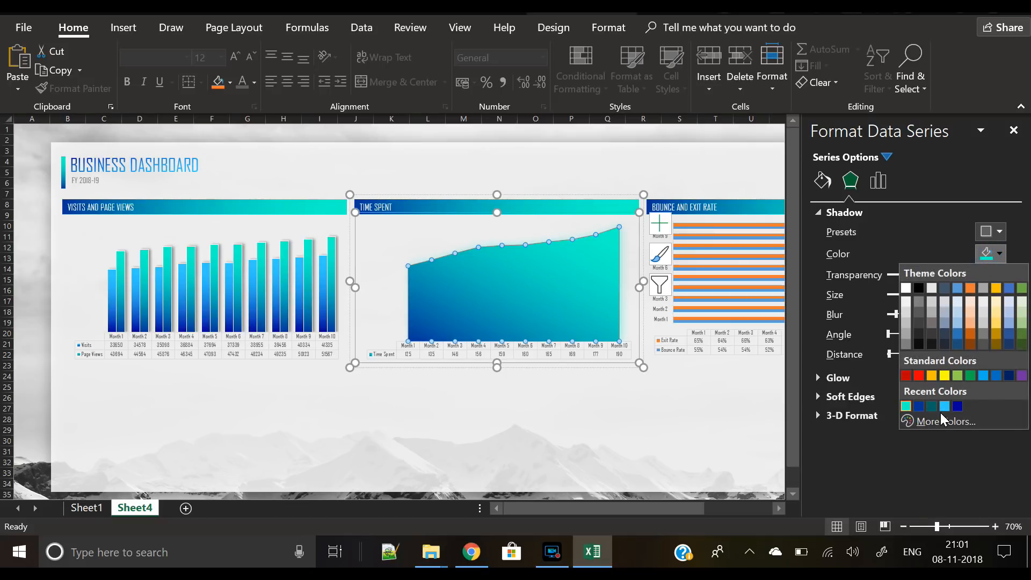
left_click(919, 408)
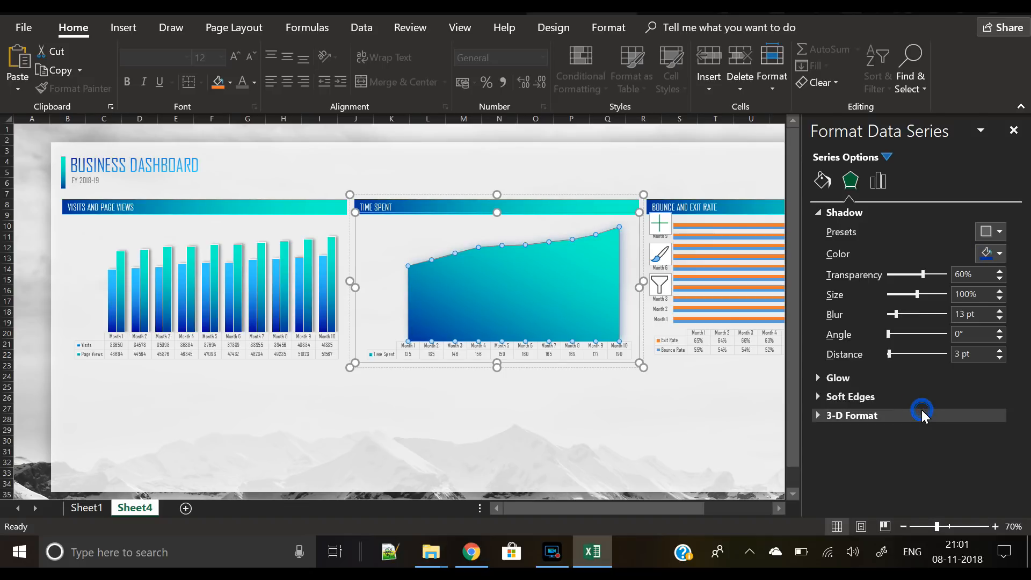
left_click(686, 434)
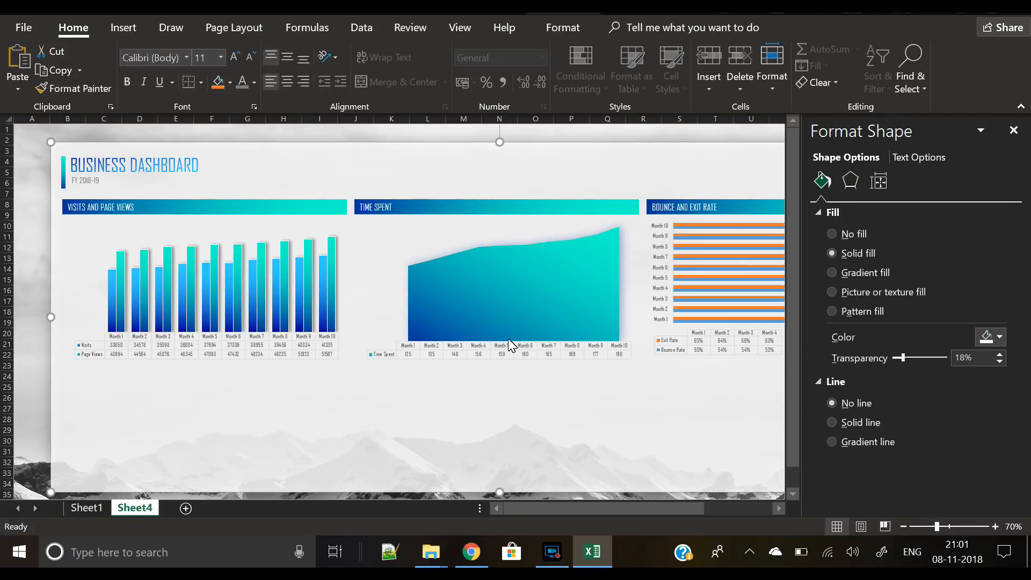
Step: Select the area series in the Time Spent chart and close the formatting pane
left_click(614, 255)
left_click(833, 215)
left_click(988, 281)
left_click(1014, 130)
Step: Fill the Exit Rate bars in the Bounce and Exit Rate chart with a linear 0° gradient from dark blue to light blue
left_click(764, 226)
left_click(845, 226)
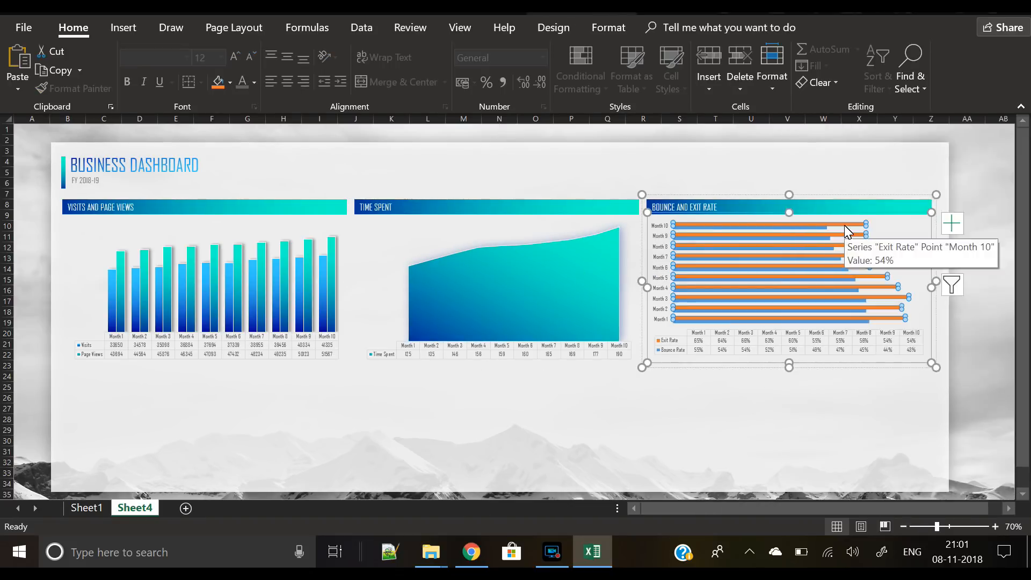
double_click(845, 225)
left_click(866, 273)
scroll(924, 397, "down", 4)
left_click(990, 334)
left_click(945, 312)
left_click(991, 333)
left_click(919, 478)
scroll(924, 376, "up", 4)
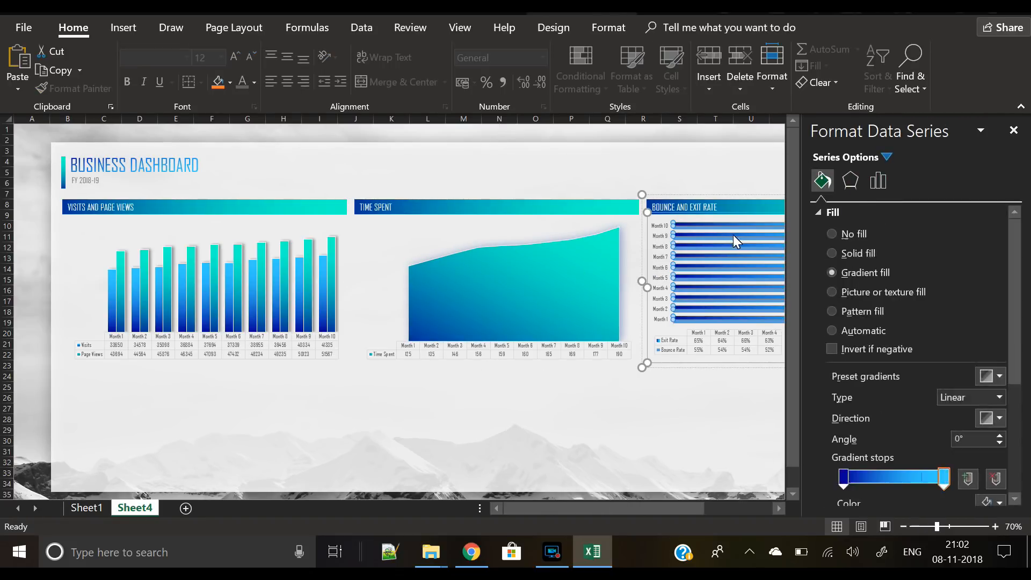
Step: Give the Exit Rate bars a solid white border
scroll(924, 376, "down", 5)
left_click(833, 288)
left_click_drag(603, 509, 727, 514)
left_click(996, 527)
left_click(1000, 396)
left_click(851, 180)
Step: Give the Bounce Rate bars a dark-blue-to-turquoise gradient and a solid white border, and close the formatting pane
left_click(409, 315)
left_click(823, 180)
scroll(924, 376, "down", 4)
left_click(990, 334)
left_click(946, 472)
left_click(833, 223)
left_click(990, 230)
left_click(914, 400)
left_click(1014, 131)
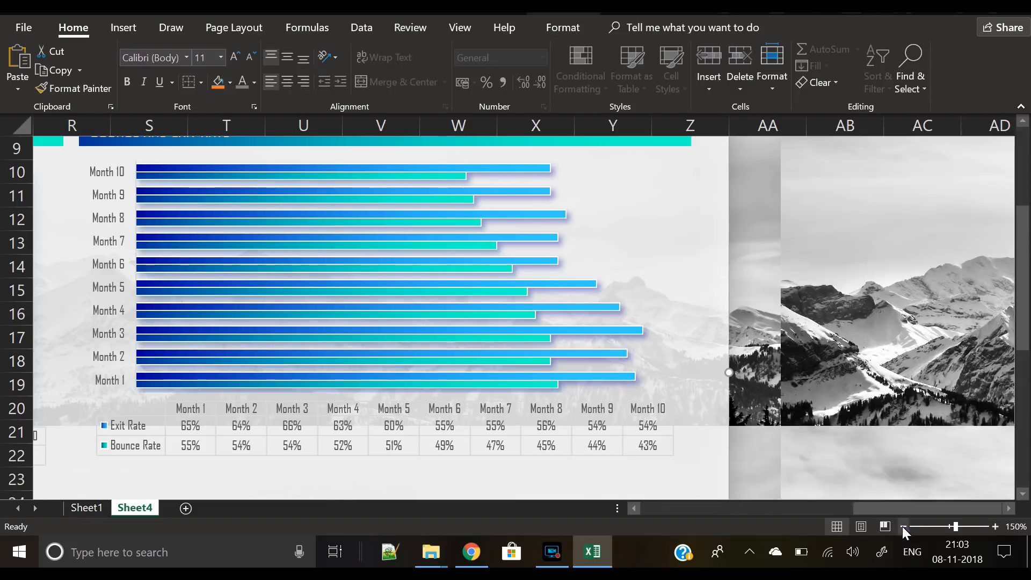
Step: Stretch the dashboard's translucent background panel downward to about row 40 to make room for a second chart row
left_click(903, 526)
left_click(422, 401)
left_click_drag(434, 436, 431, 481)
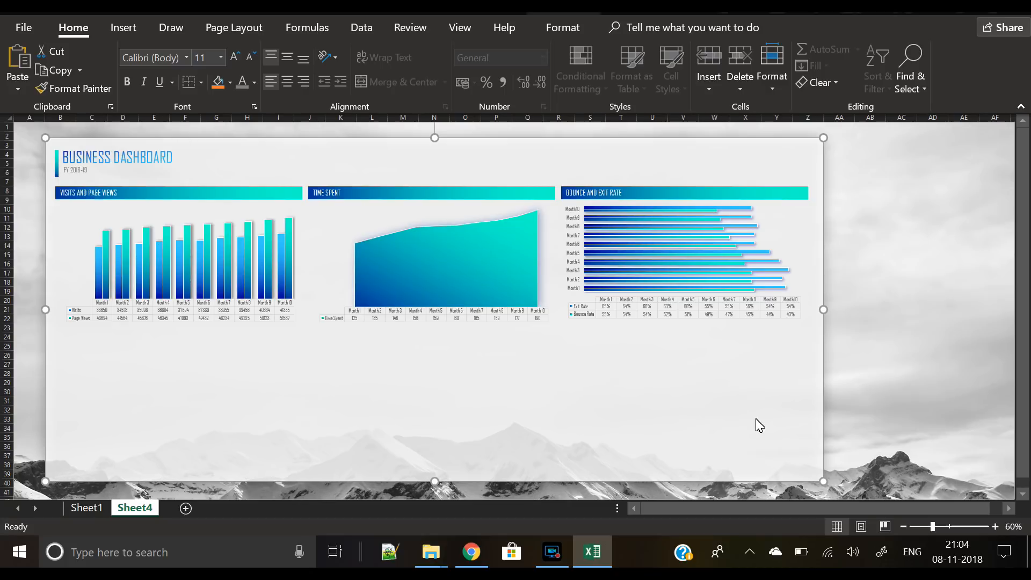
left_click(922, 376)
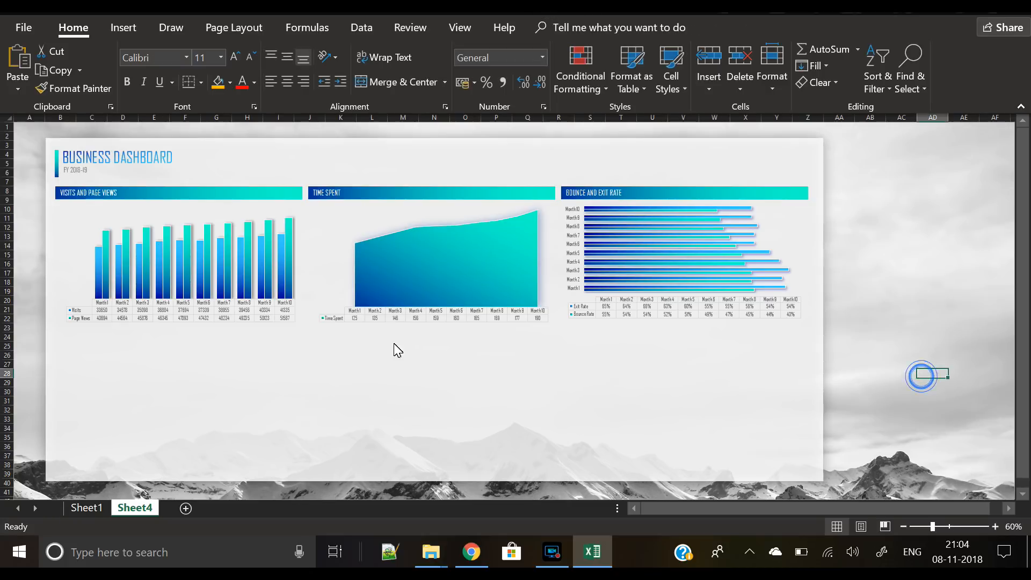
Step: Duplicate the Visits and Page Views group directly below the original and left-align the two groups
left_click(196, 218)
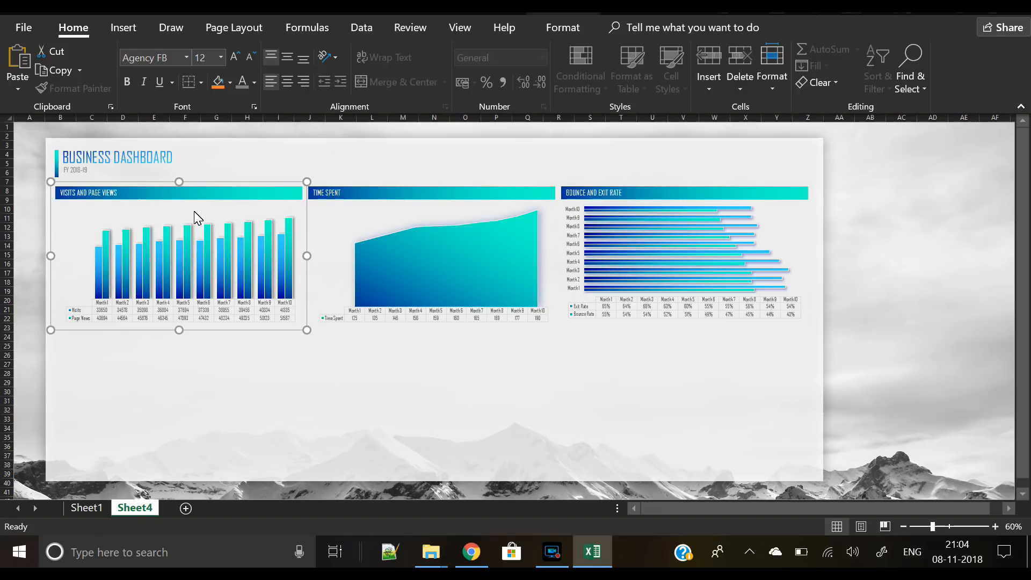
left_click_drag(218, 191, 217, 332)
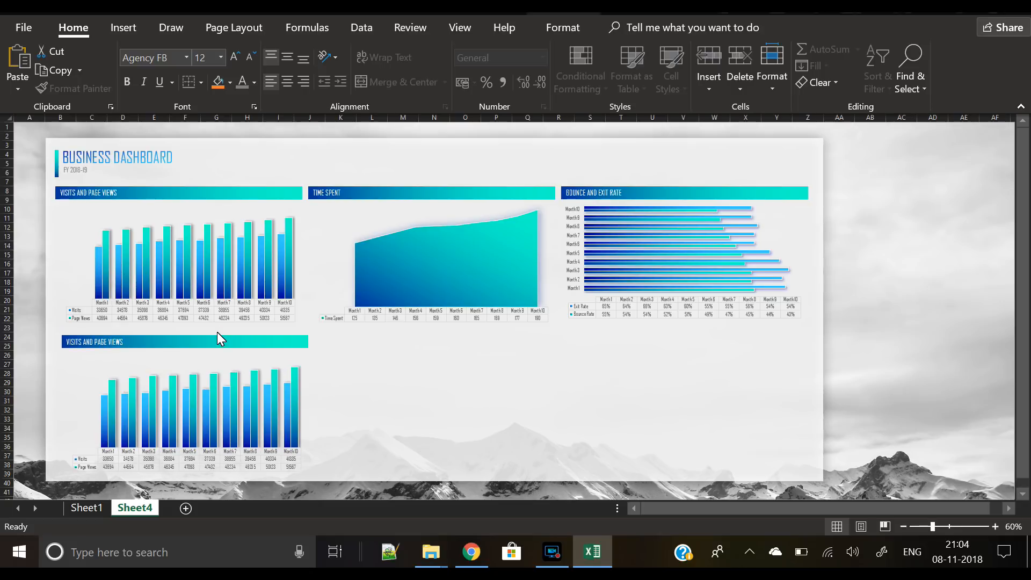
left_click(113, 208, "ctrl")
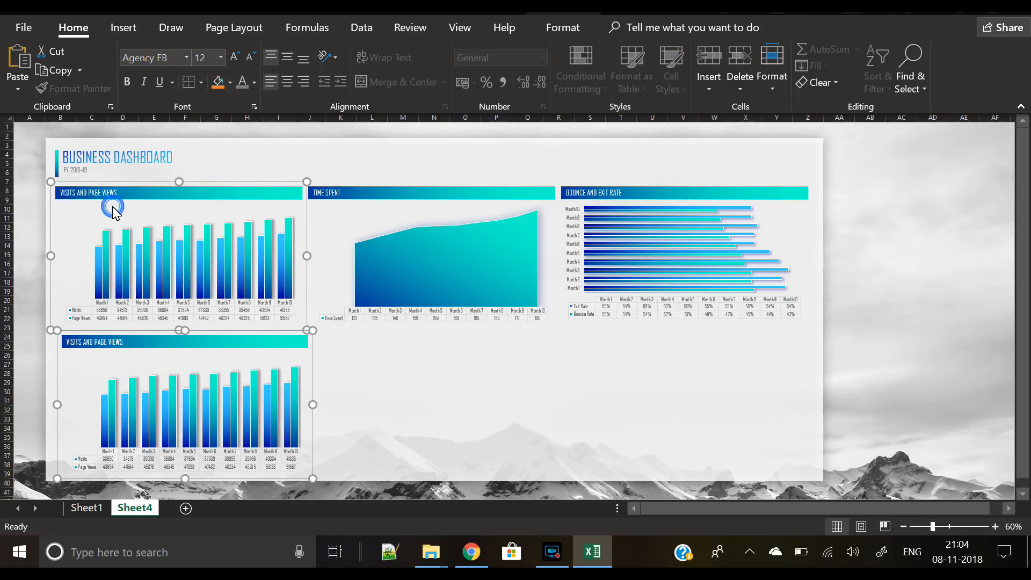
left_click(563, 27)
left_click(812, 51)
left_click(838, 71)
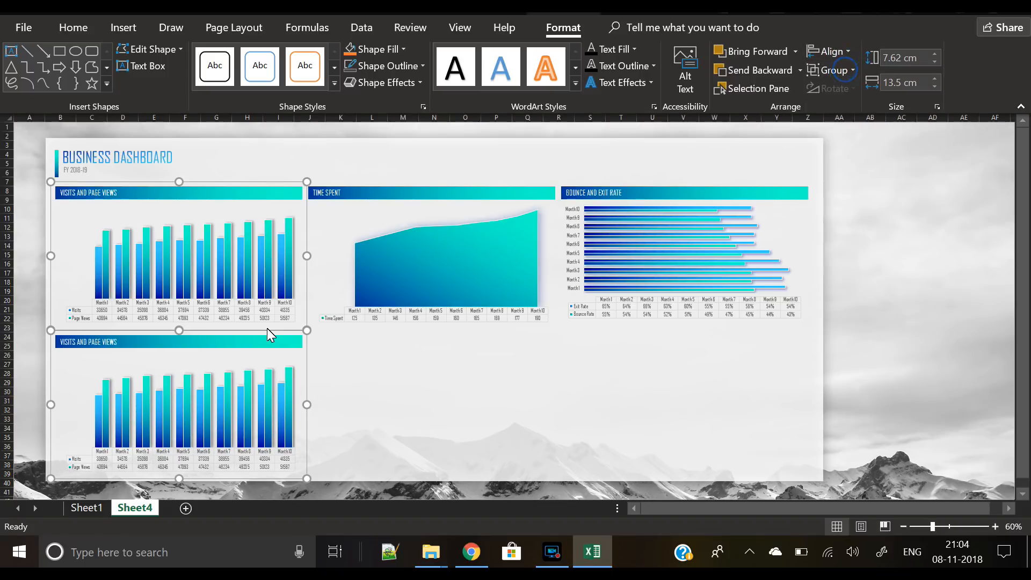
left_click(363, 398)
Step: Change the heading of the duplicated chart to ENGAGEMENT - PRODUCT A
left_click(91, 344)
triple_click(92, 344)
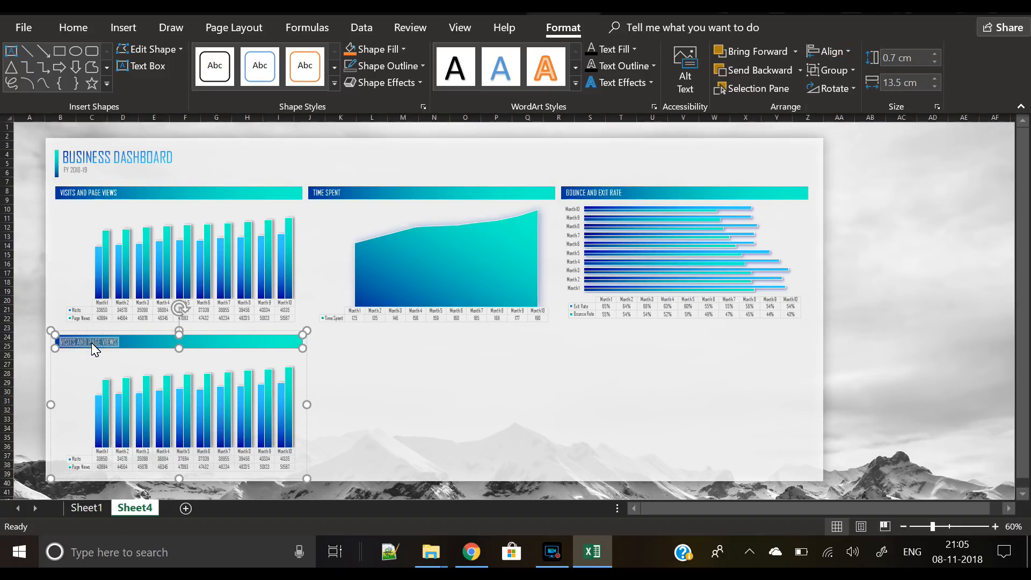
type("eNE")
left_click(376, 371)
Step: Set the data source of the Engagement - Product A chart to Sheet1 cells C20:D21
left_click(88, 369)
left_click(123, 356)
left_click(123, 355)
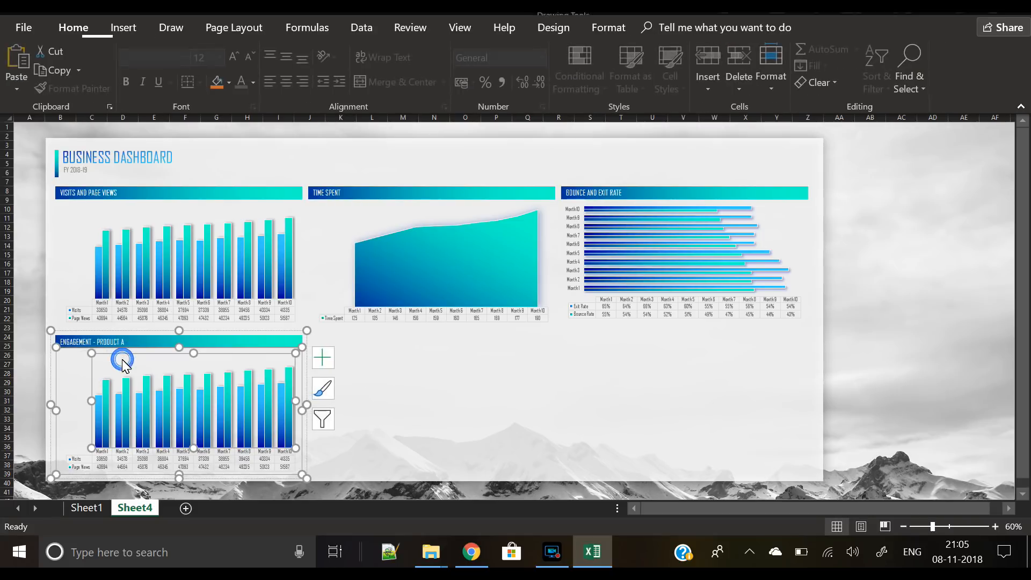
right_click(123, 356)
left_click(172, 446)
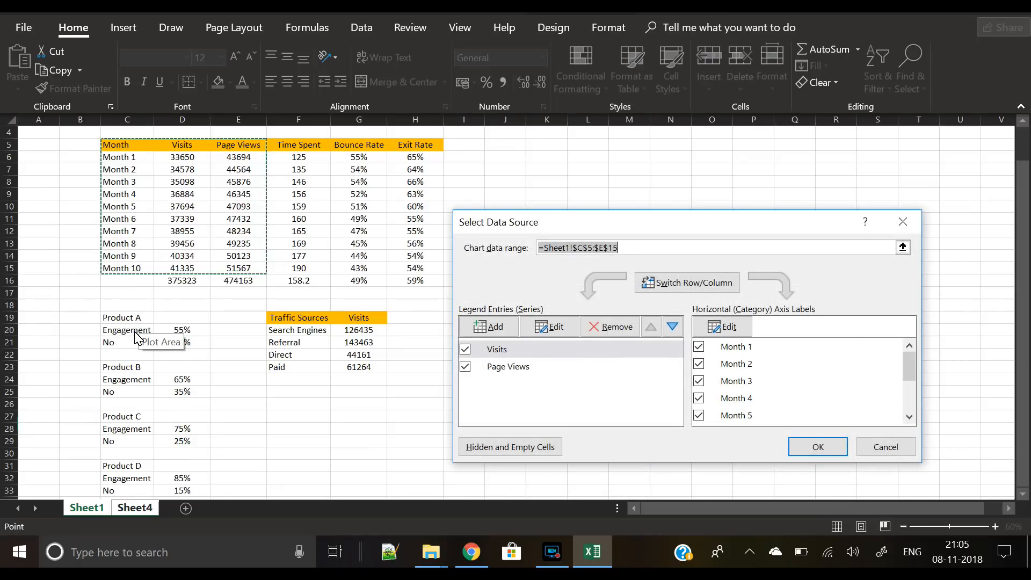
left_click_drag(131, 330, 159, 346)
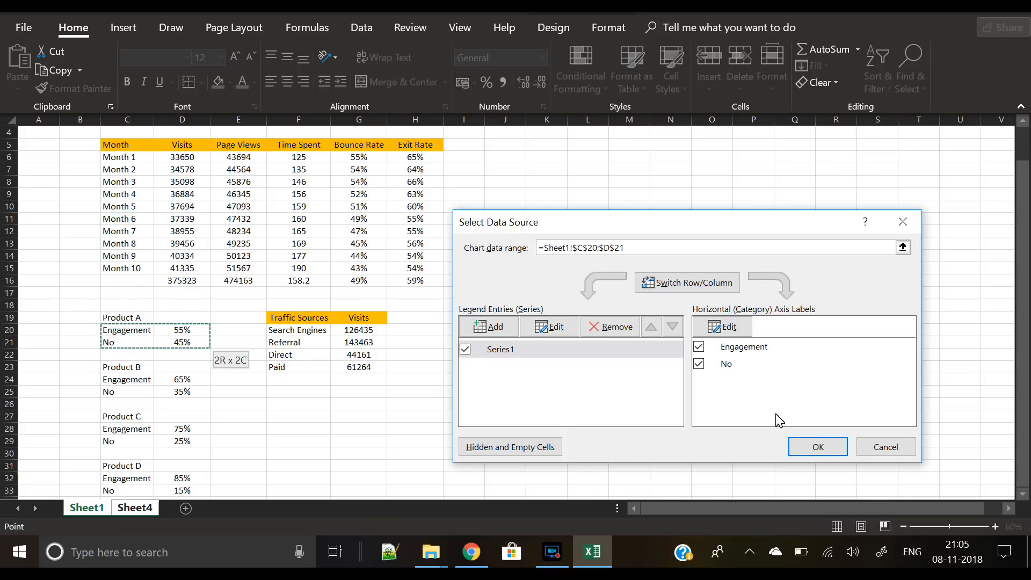
left_click(817, 450)
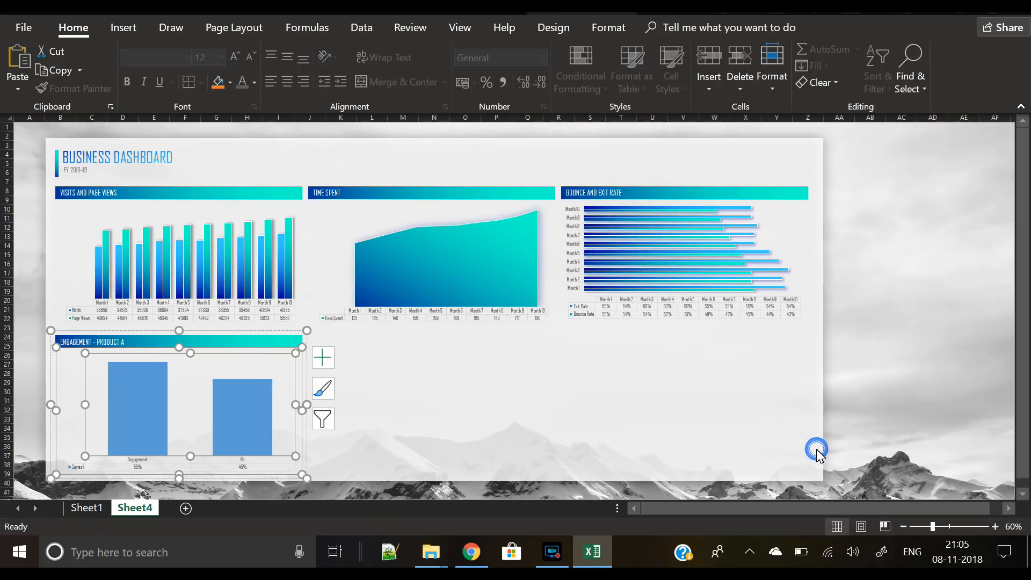
Step: Change the Engagement - Product A chart to a doughnut and narrow its group to about three fifths of its width
left_click(177, 356)
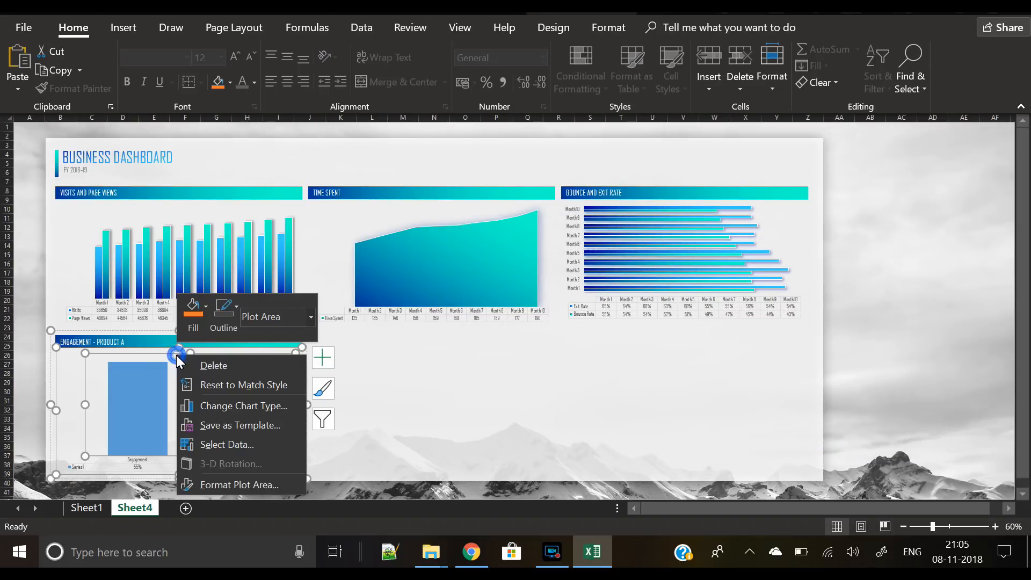
left_click(242, 407)
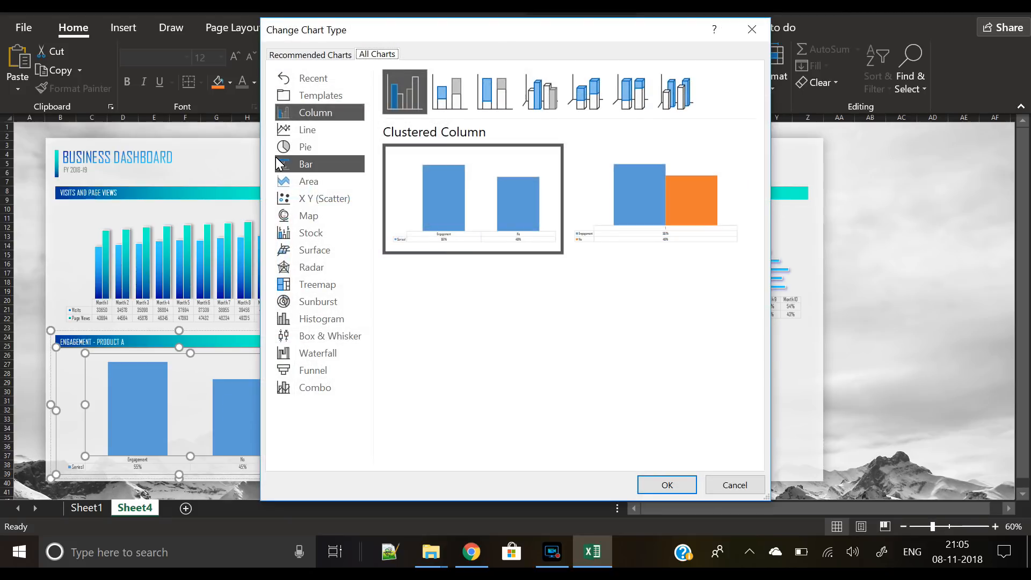
left_click(317, 147)
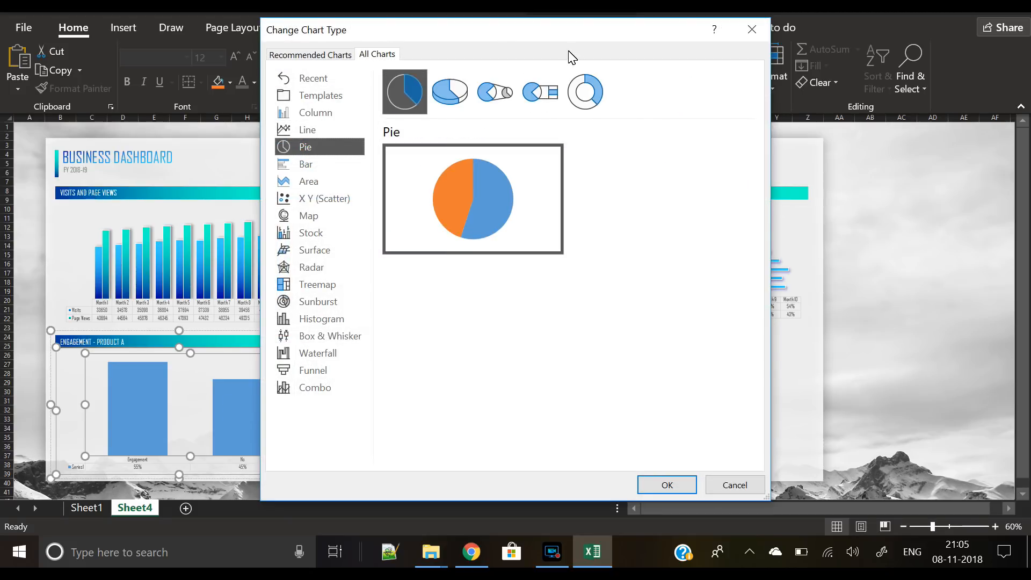
left_click(585, 91)
left_click(661, 487)
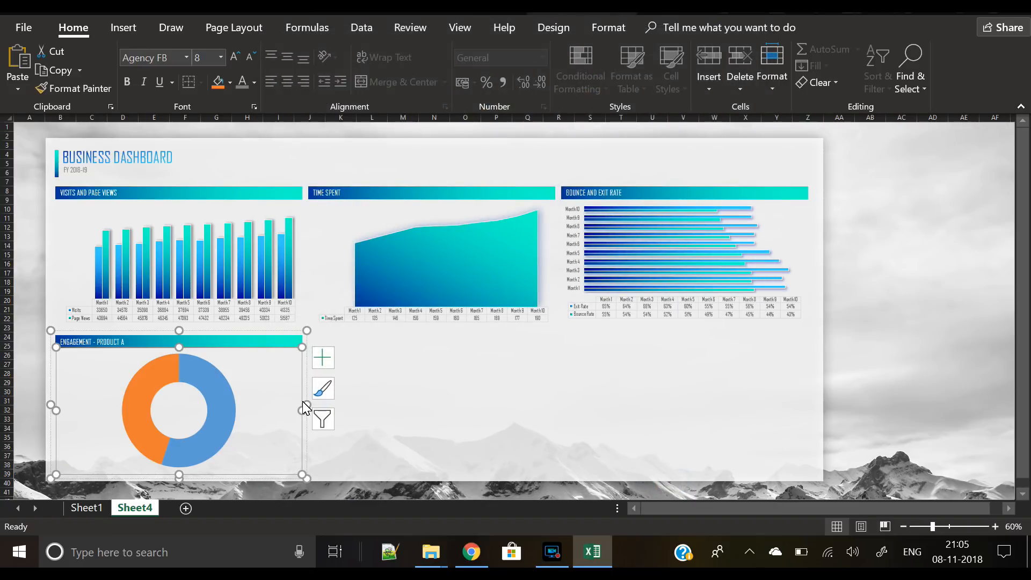
left_click_drag(307, 398, 202, 412)
Step: Set the doughnut hole size of the Product A chart to 80%
left_click(175, 414)
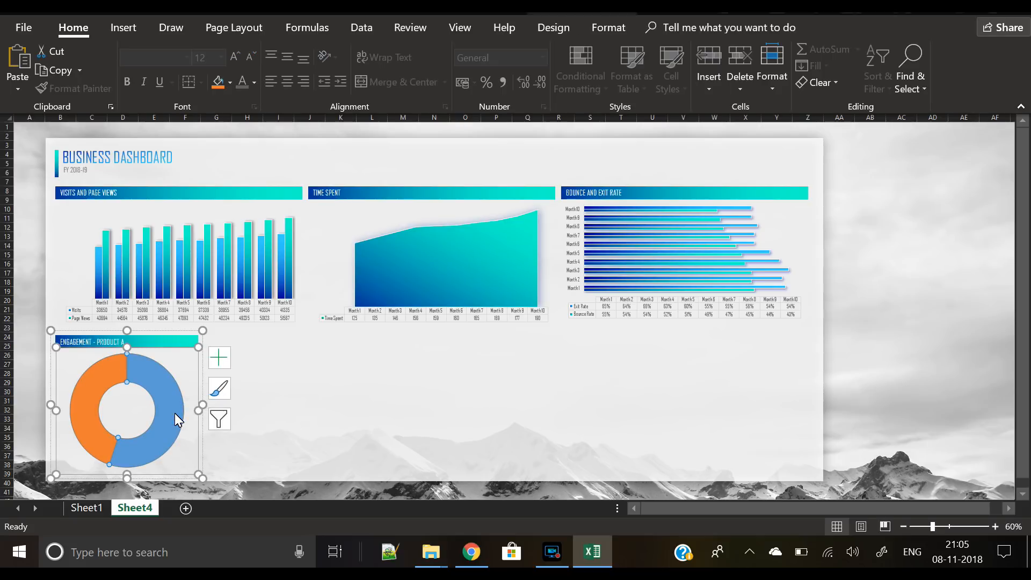
right_click(175, 414)
left_click(220, 404)
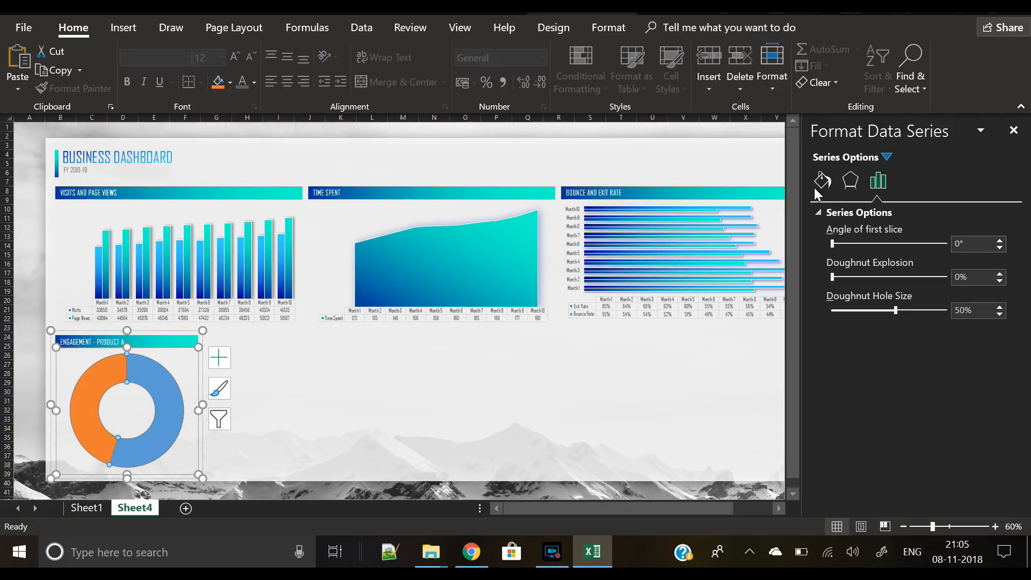
left_click_drag(841, 313, 928, 308)
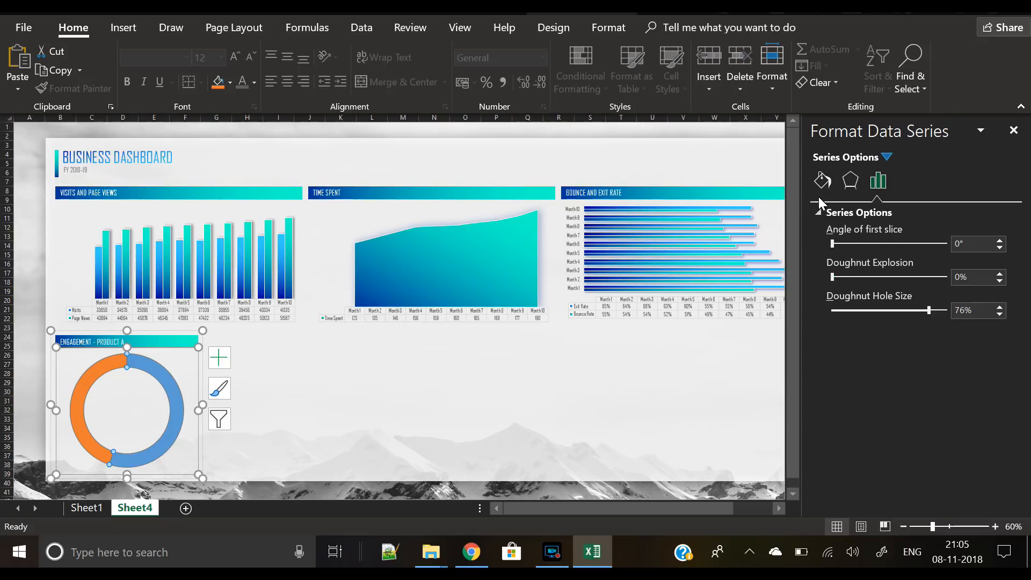
left_click(1000, 307)
left_click(1000, 306)
left_click(1000, 306)
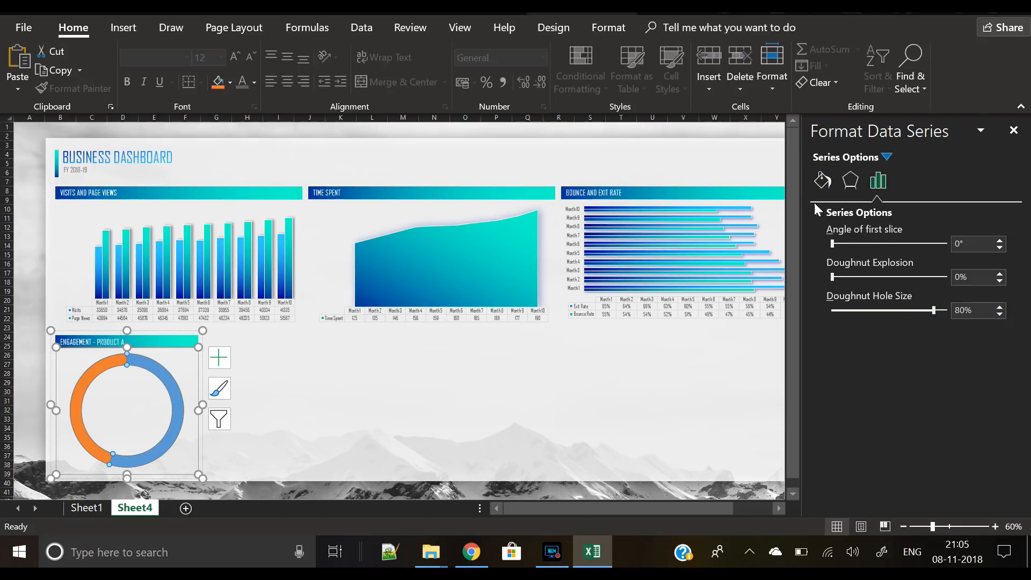
left_click(820, 179)
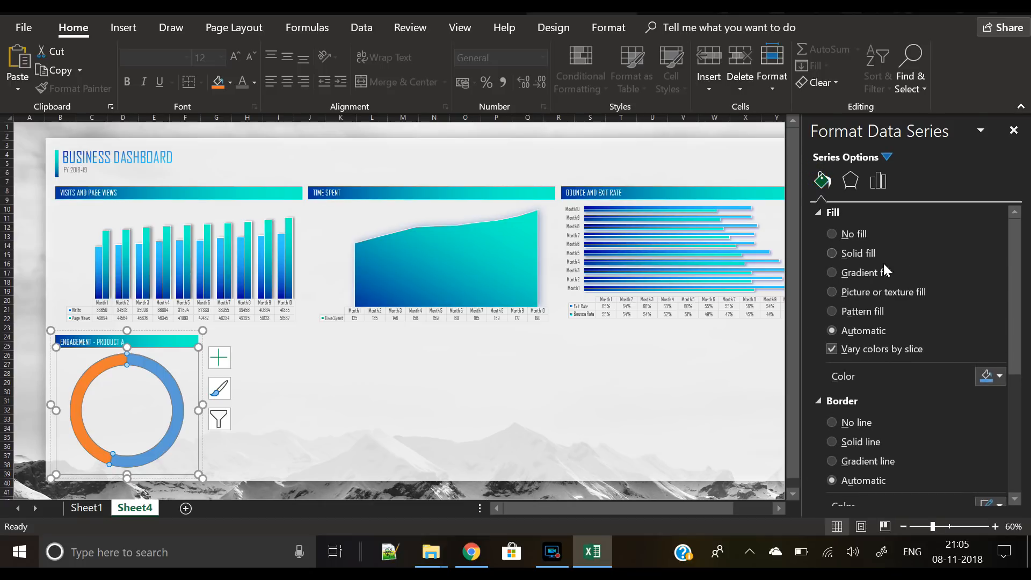
scroll(886, 322, "down", 3)
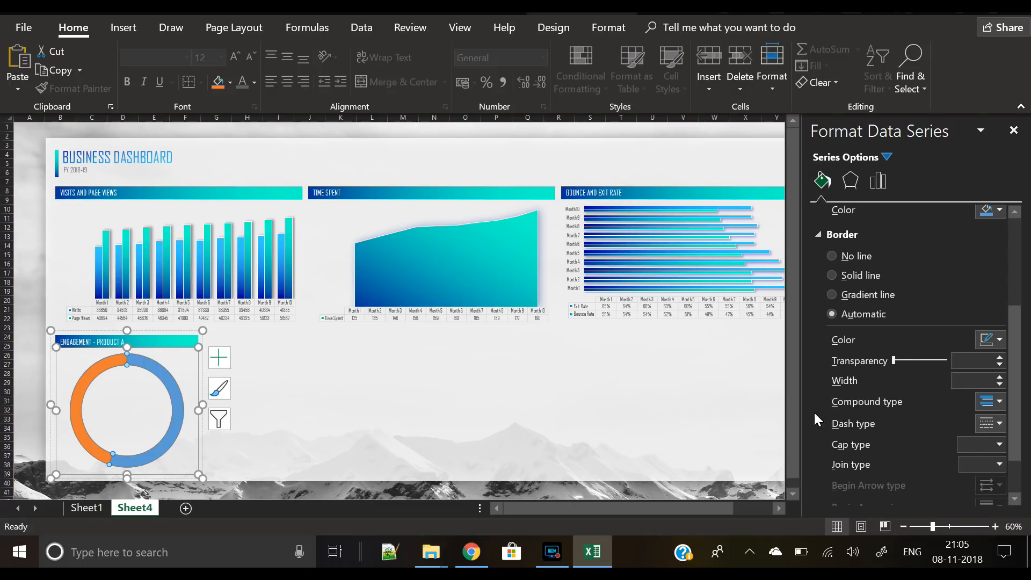
left_click(177, 426)
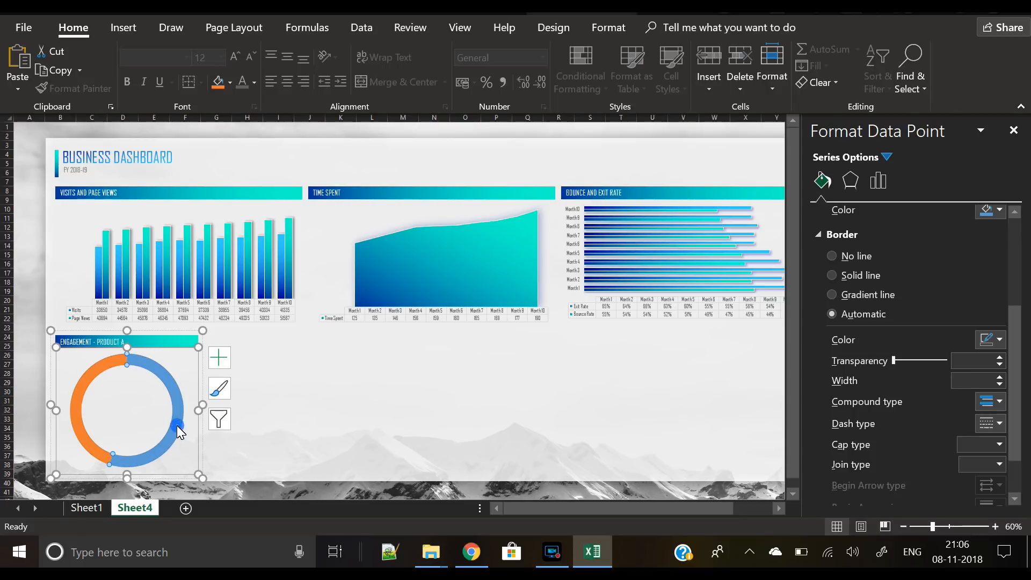
right_click(178, 430)
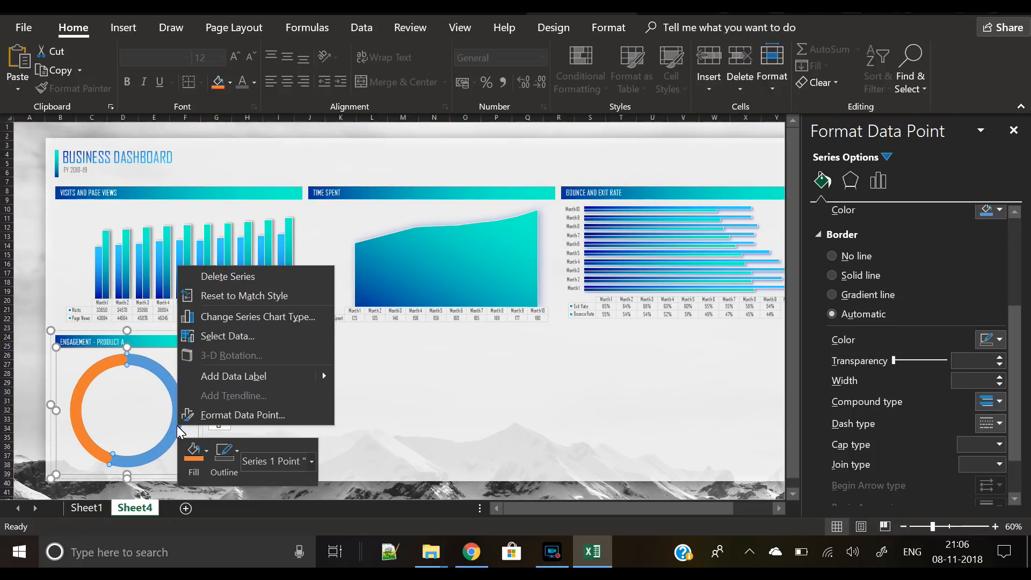
left_click(99, 363)
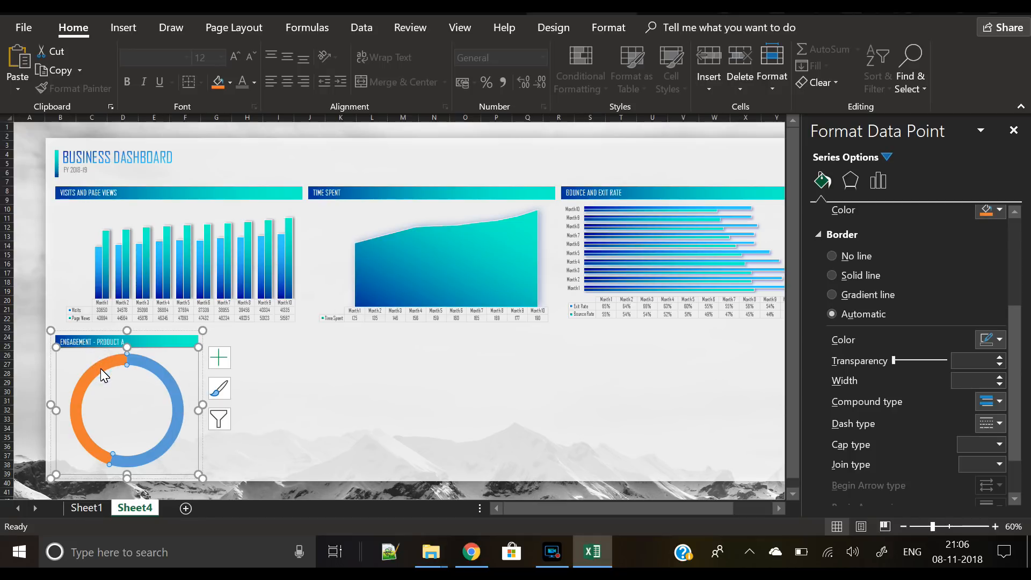
left_click(330, 368)
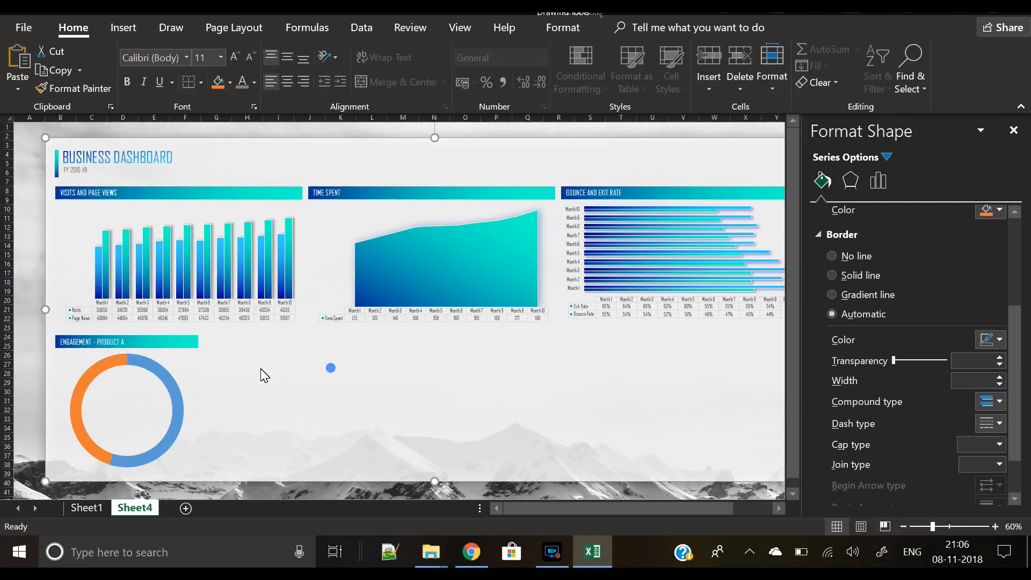
Step: Give the orange slice of the Product A doughnut a solid white fill and no border line
left_click(80, 388)
left_click(81, 390)
left_click(80, 391)
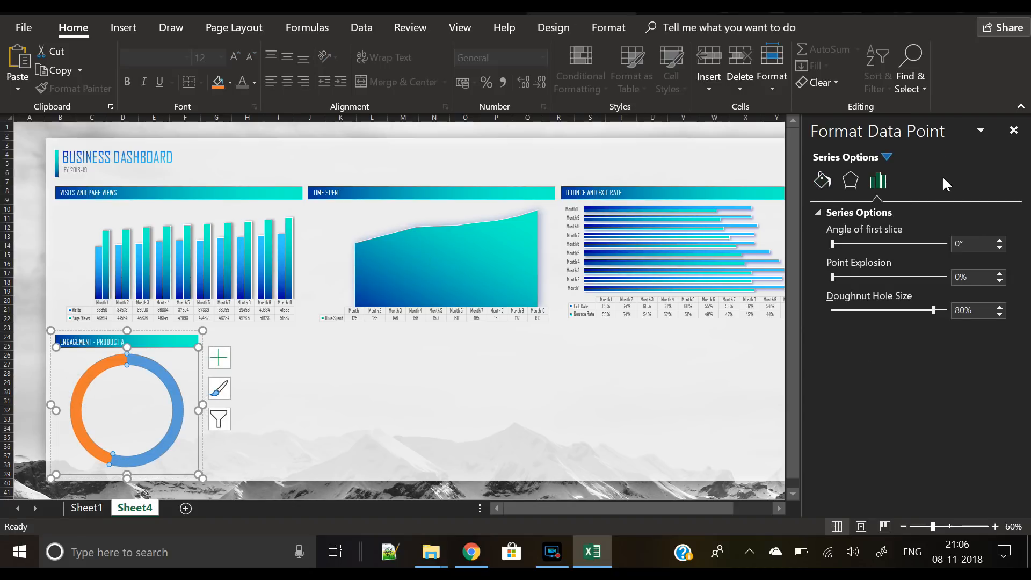
left_click(822, 181)
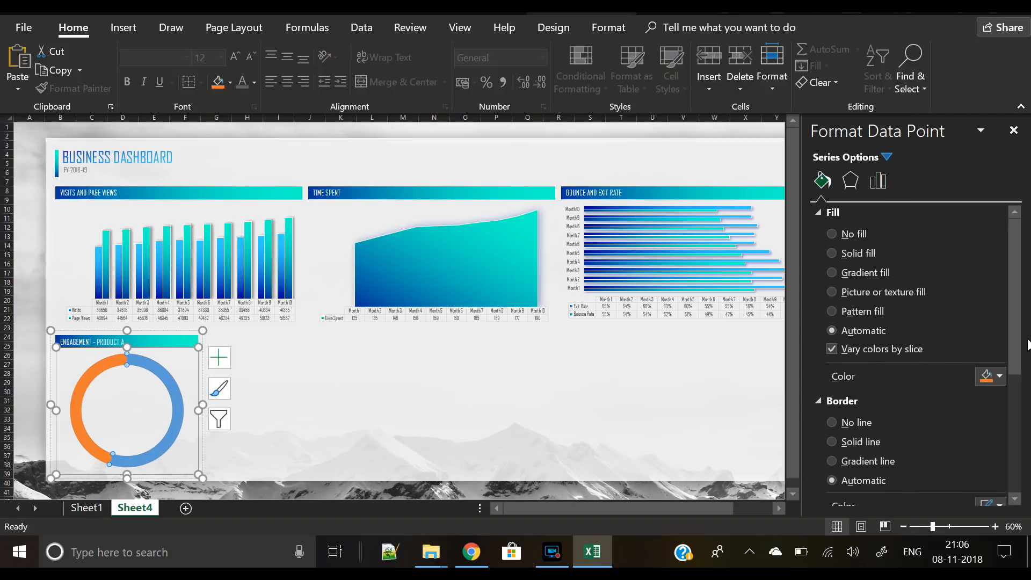
left_click(857, 424)
left_click(857, 254)
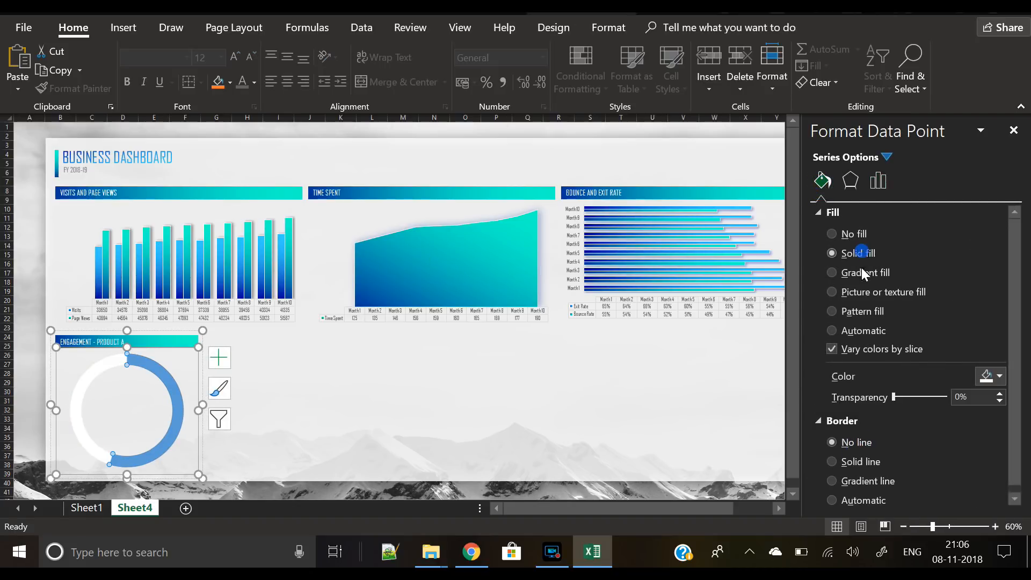
Step: Fill the blue Engagement slice with a 45° linear gradient from dark blue to turquoise
left_click(146, 456)
left_click(860, 274)
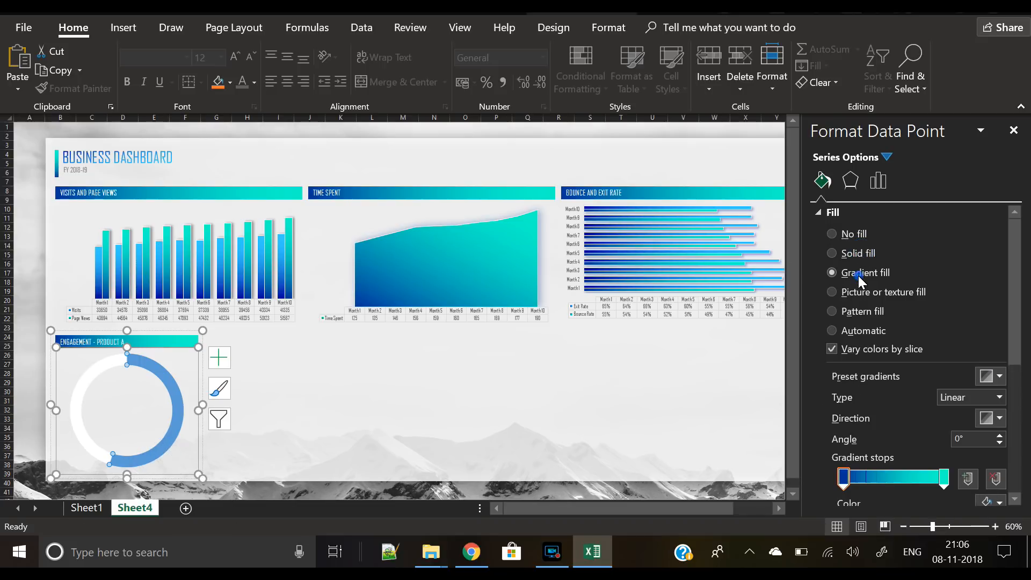
left_click(999, 422)
left_click(804, 461)
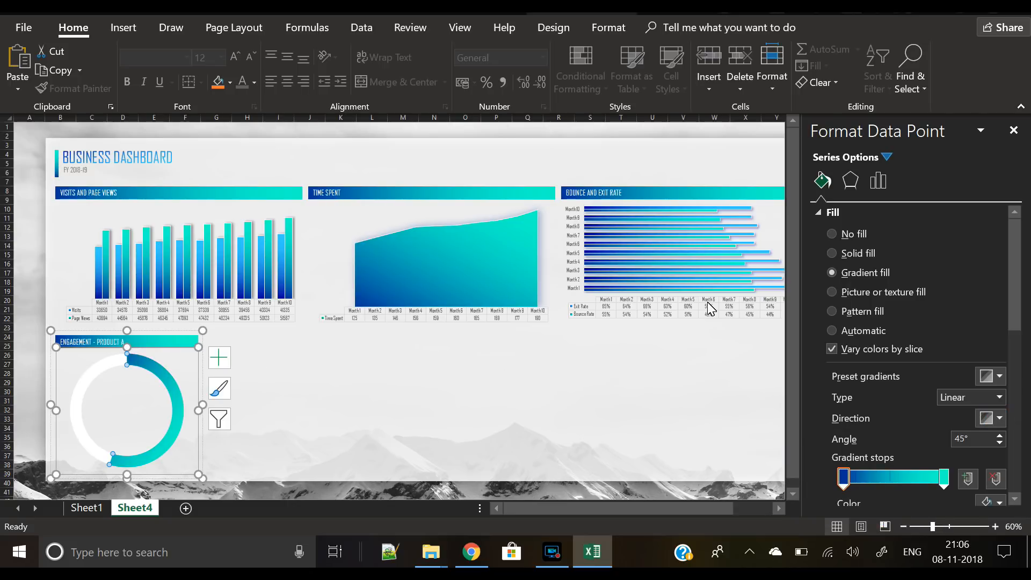
Step: Apply a preset shadow to the Engagement slice with 60% transparency, 4 pt blur, 45° angle and 3 pt distance
left_click(852, 182)
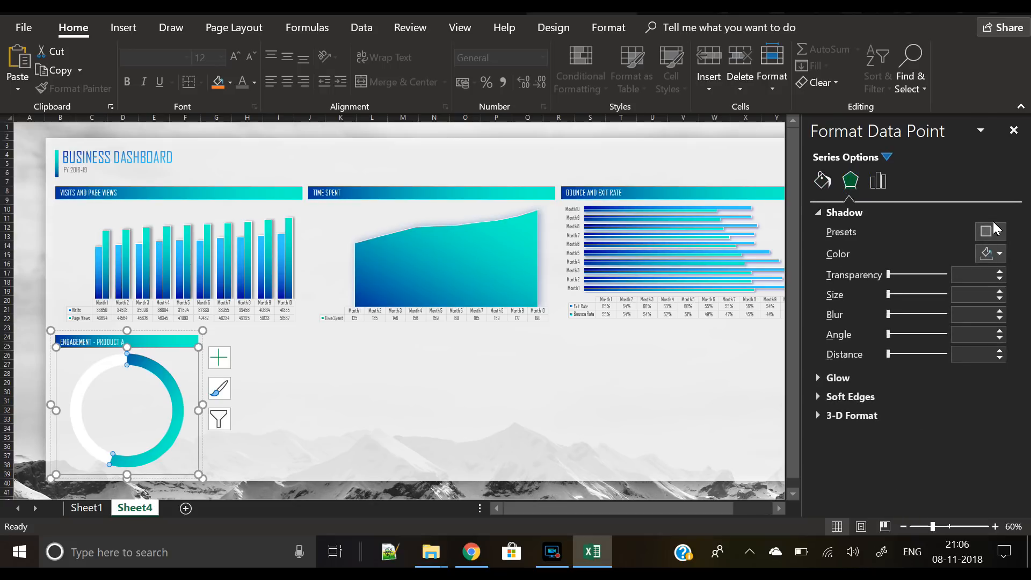
left_click(994, 232)
left_click(918, 328)
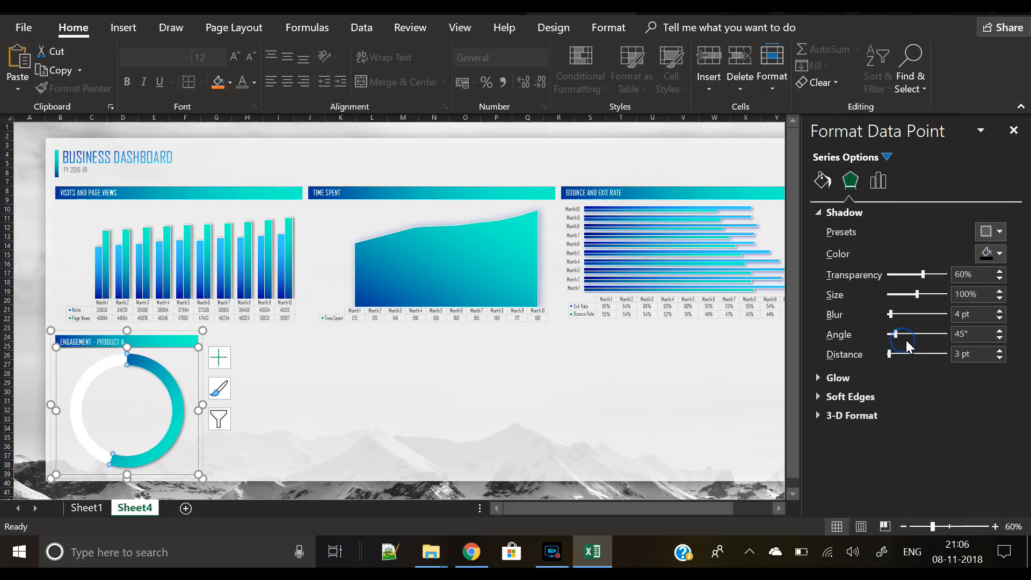
Step: Set the Engagement slice's shadow blur to 8 pt and the shadow color to turquoise
left_click_drag(891, 313, 895, 315)
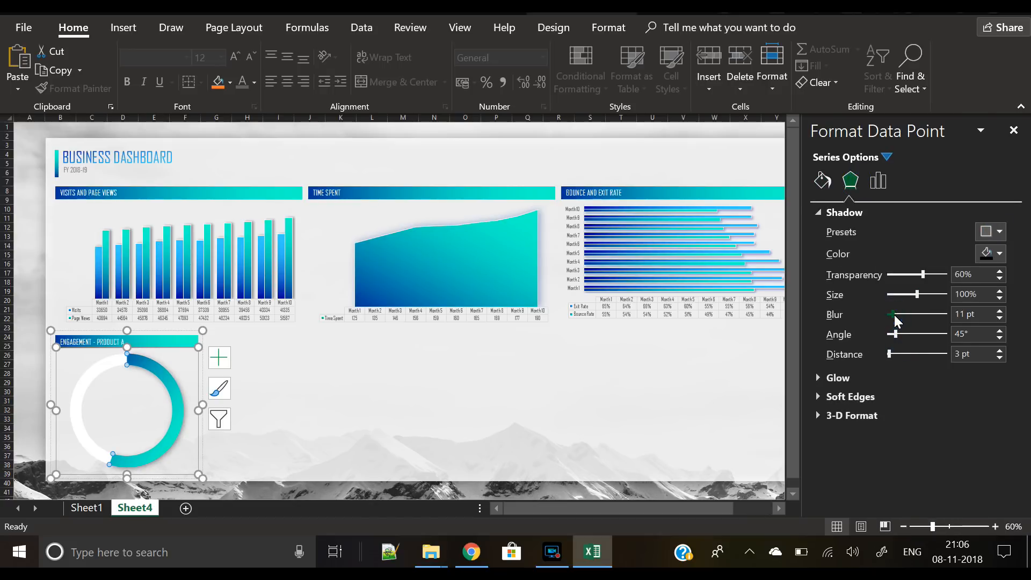
left_click(1002, 255)
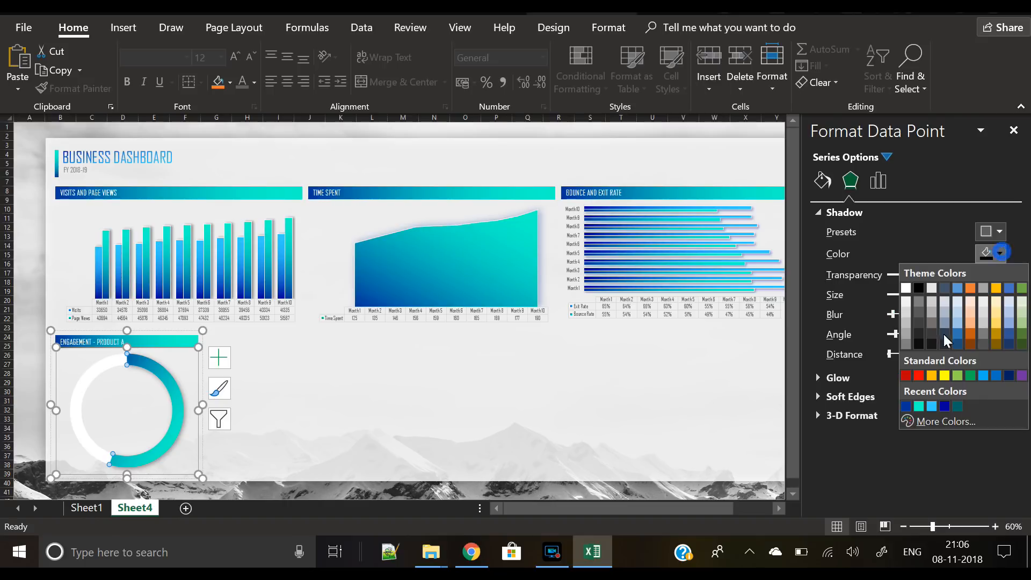
left_click(921, 406)
left_click(600, 407)
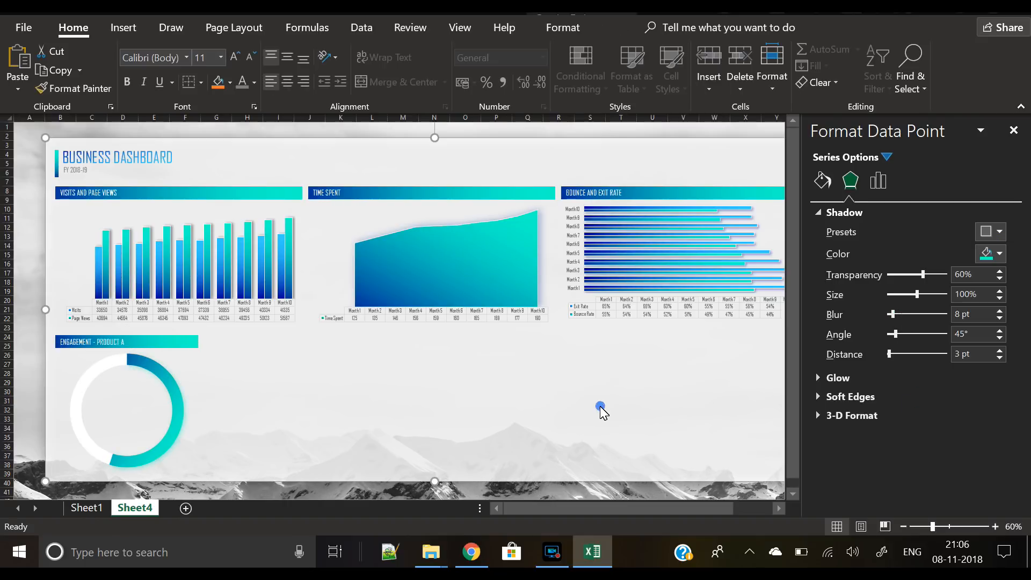
Step: Undo the turquoise shadow color and give the Engagement slice's shadow the recent dark blue color instead
key("ctrl+z")
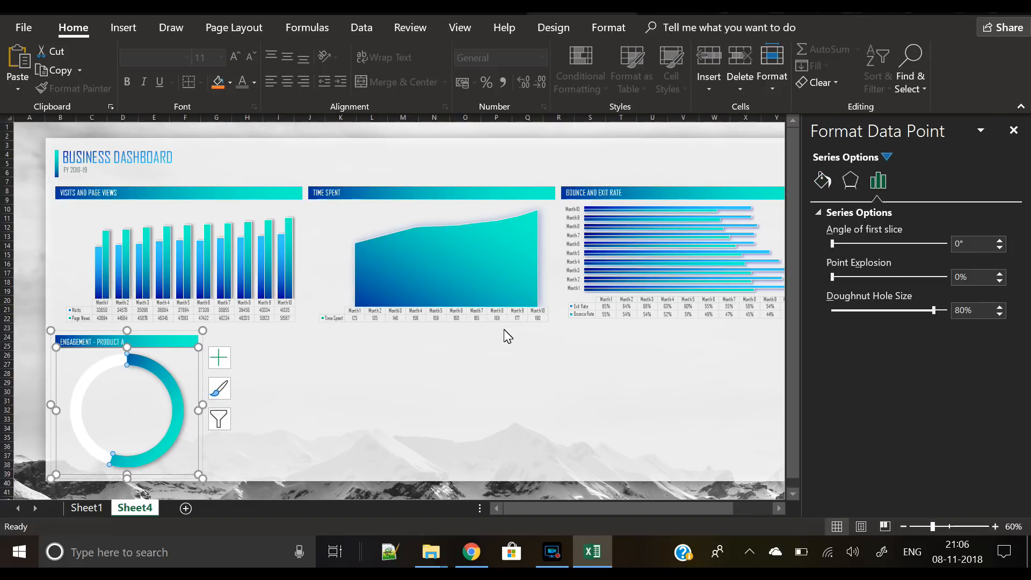
left_click(850, 180)
left_click(999, 235)
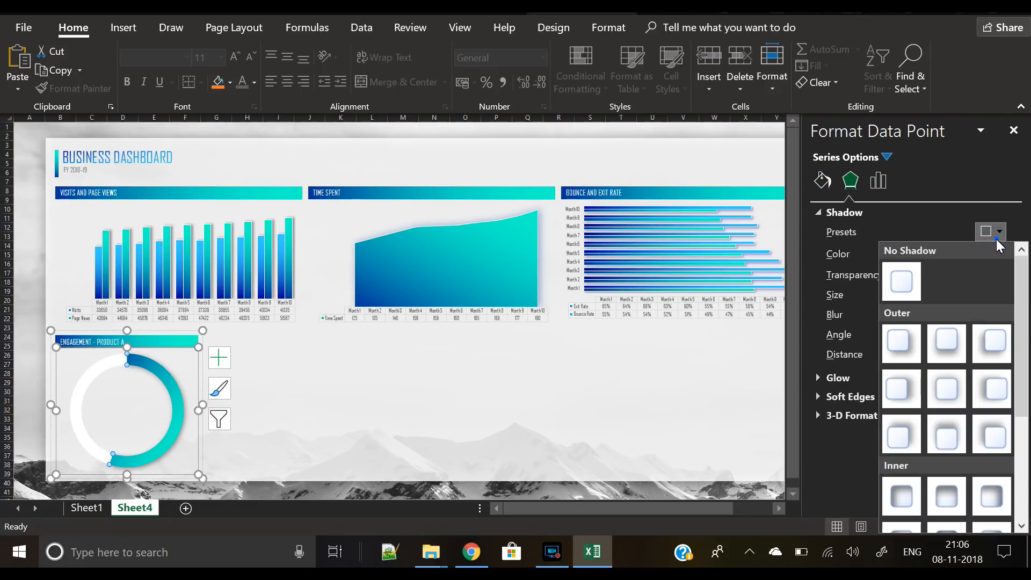
left_click(998, 241)
left_click(999, 254)
left_click(920, 411)
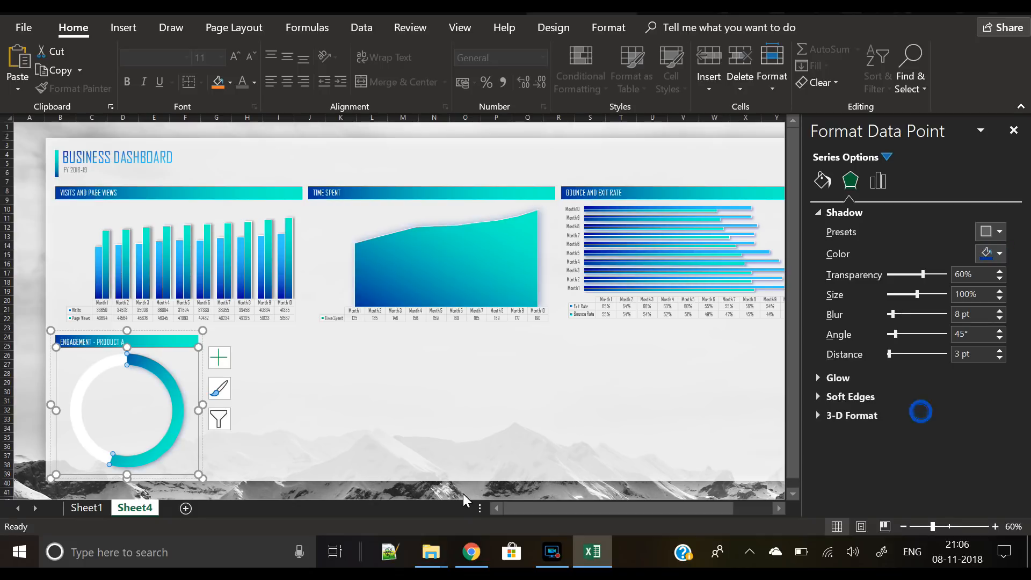
left_click(453, 495)
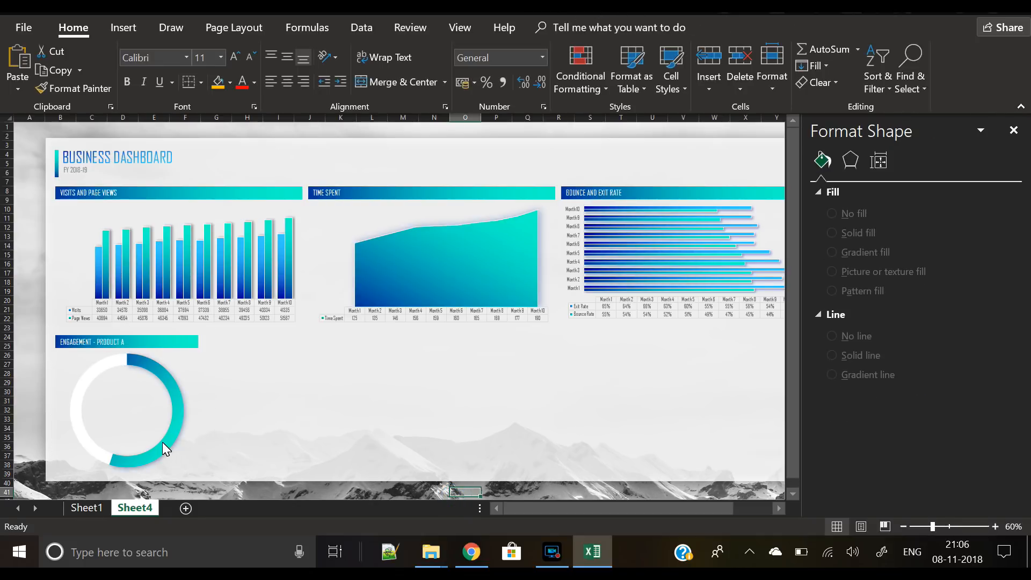
Step: Try to shrink the plot area of the Product A doughnut slightly
mouse_move(159, 451)
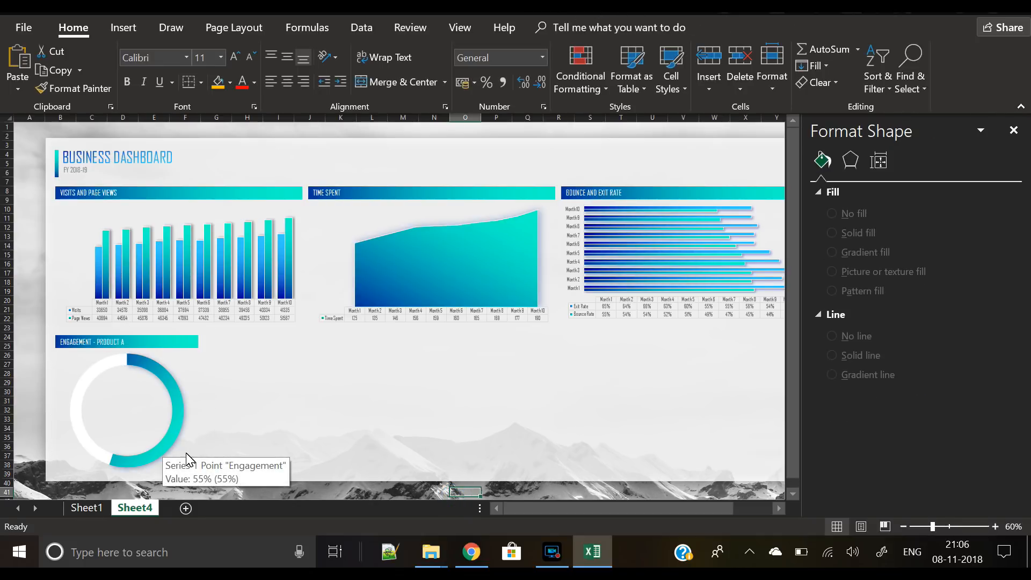
left_click(177, 456)
left_click(176, 456)
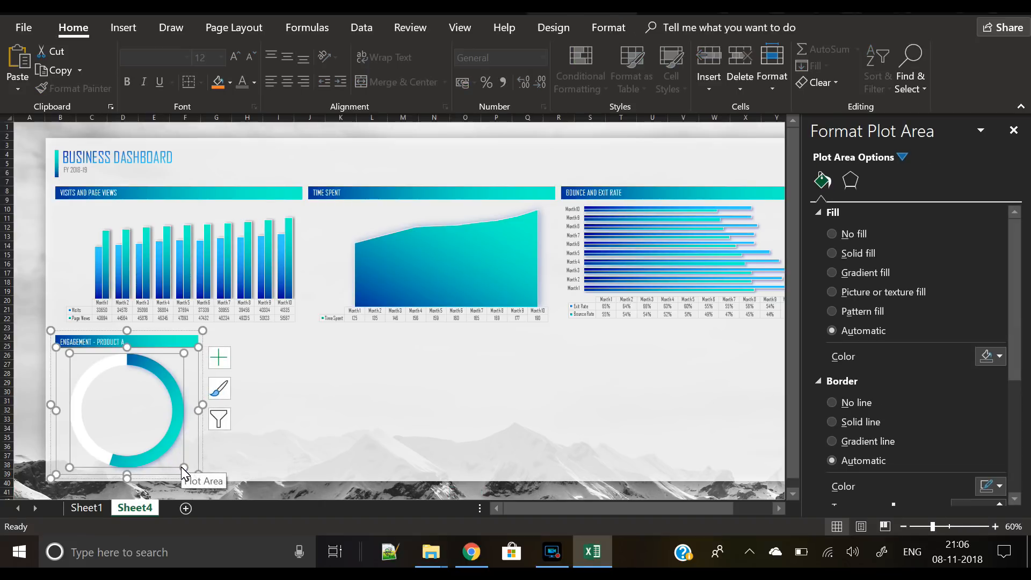
mouse_move(163, 447)
left_click_drag(184, 467, 178, 460)
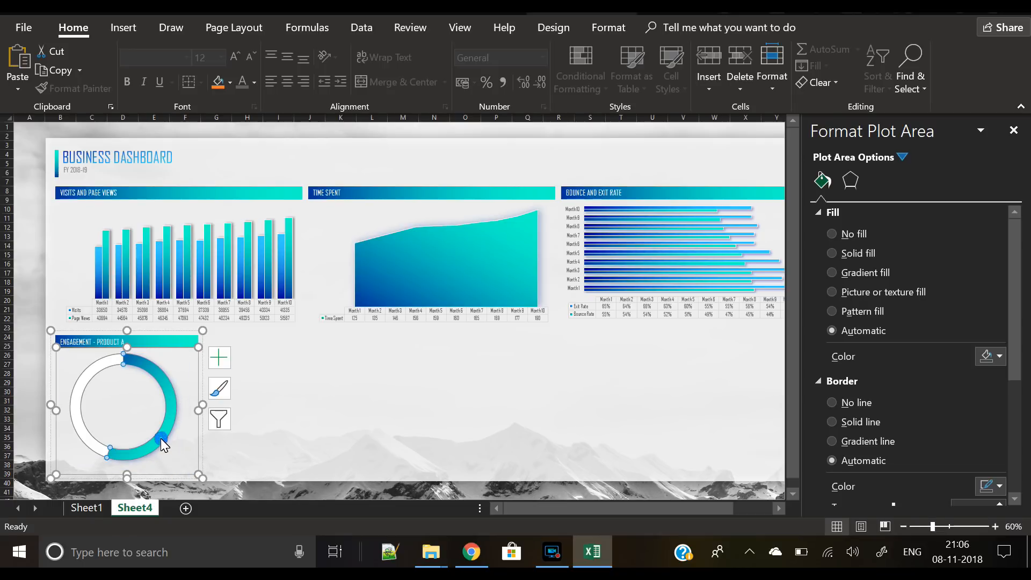
left_click(160, 438)
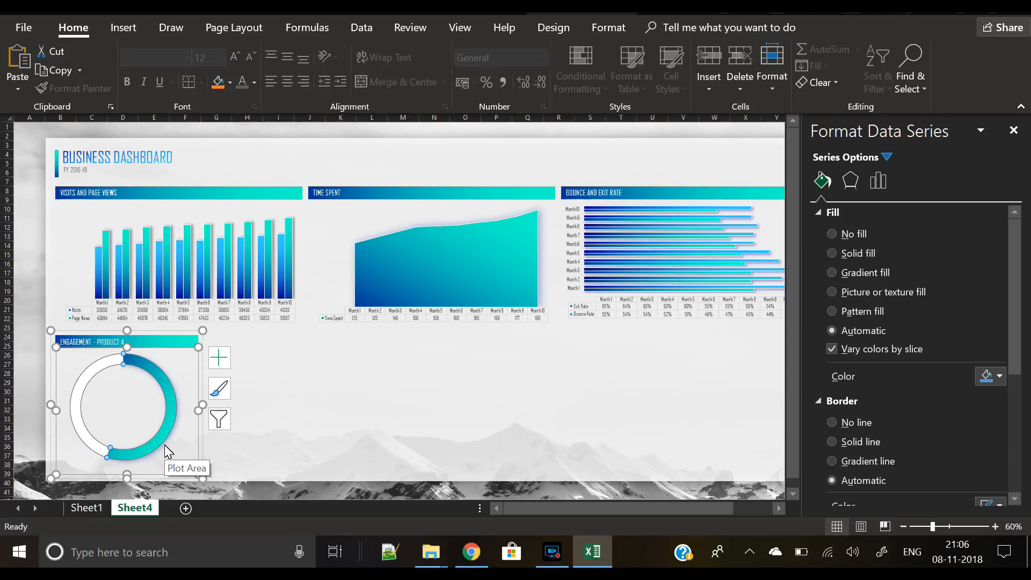
left_click(166, 447)
left_click(303, 425)
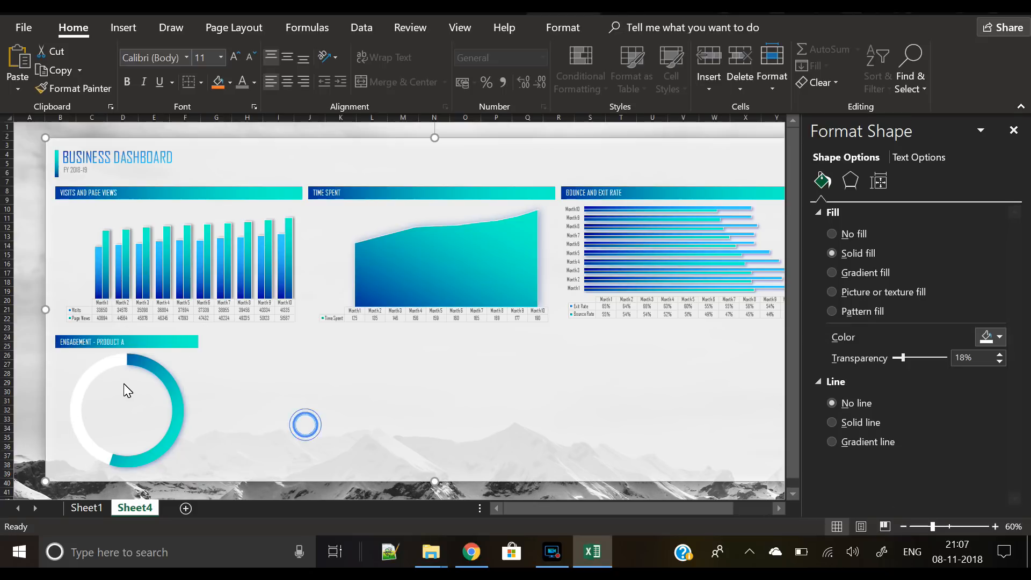
Step: Add a text box about 3 cm wide and 0.79 cm high in the doughnut's center, reading 55%
left_click(124, 28)
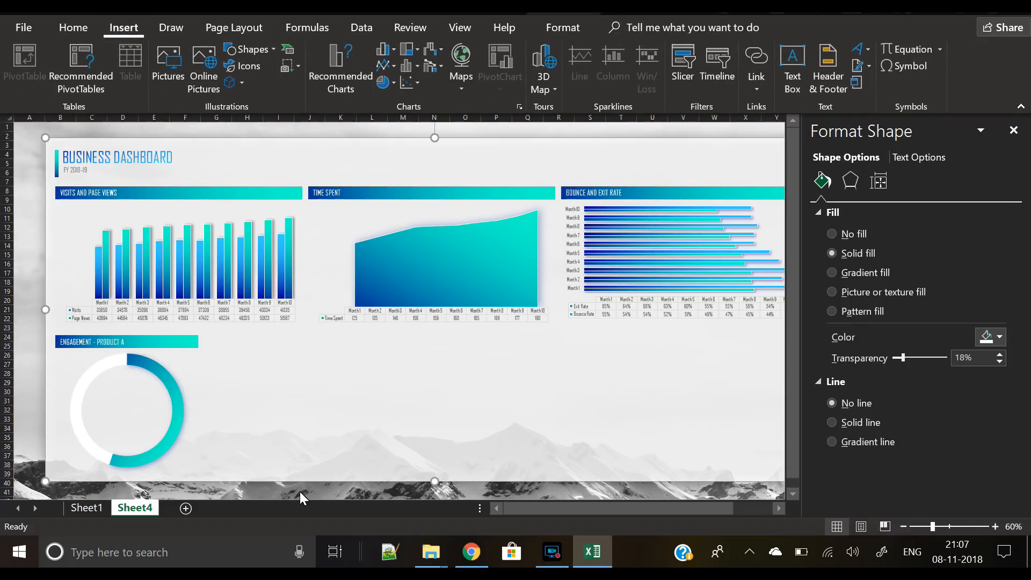
mouse_move(178, 417)
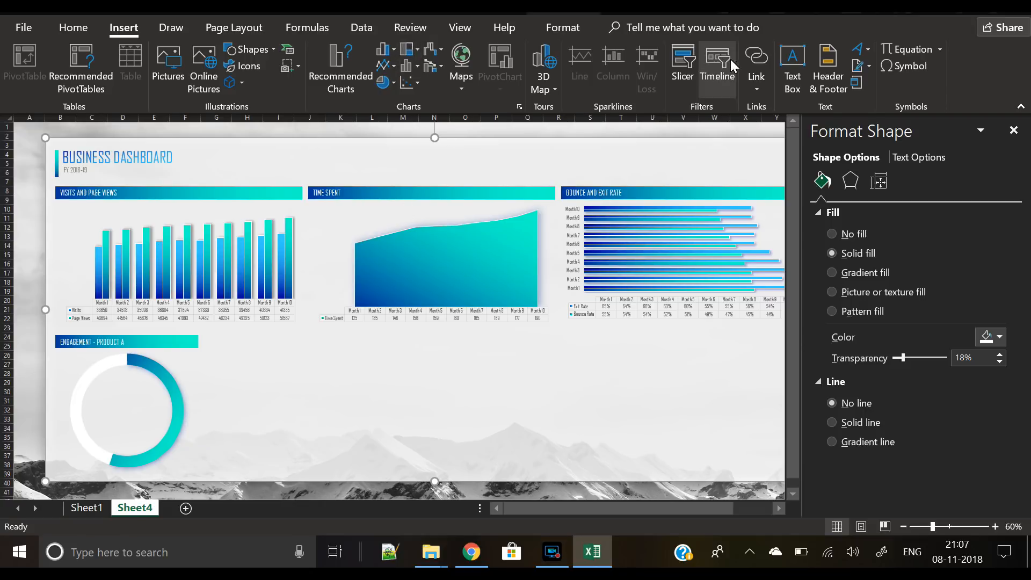
left_click(792, 67)
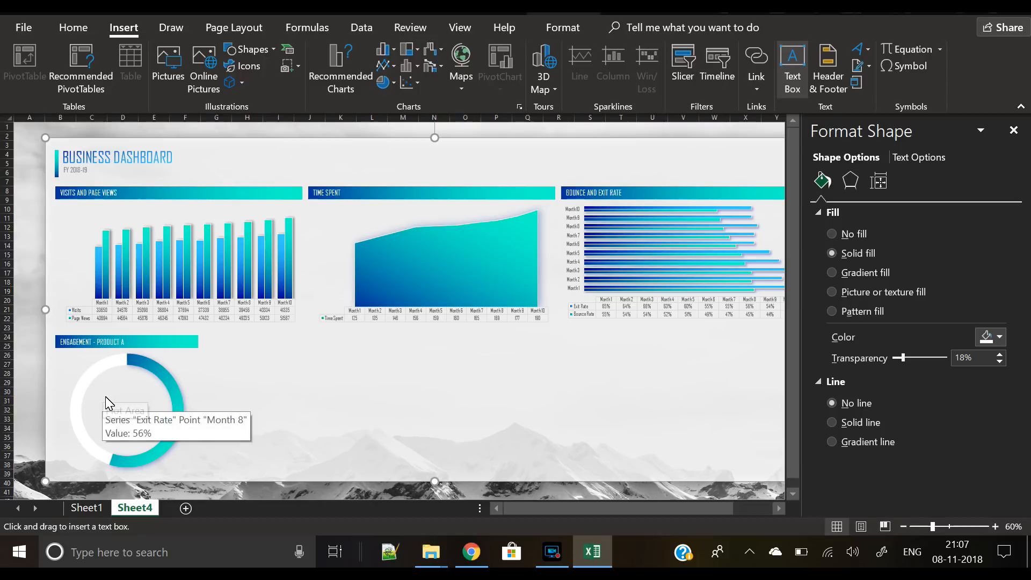
left_click_drag(99, 400, 156, 422)
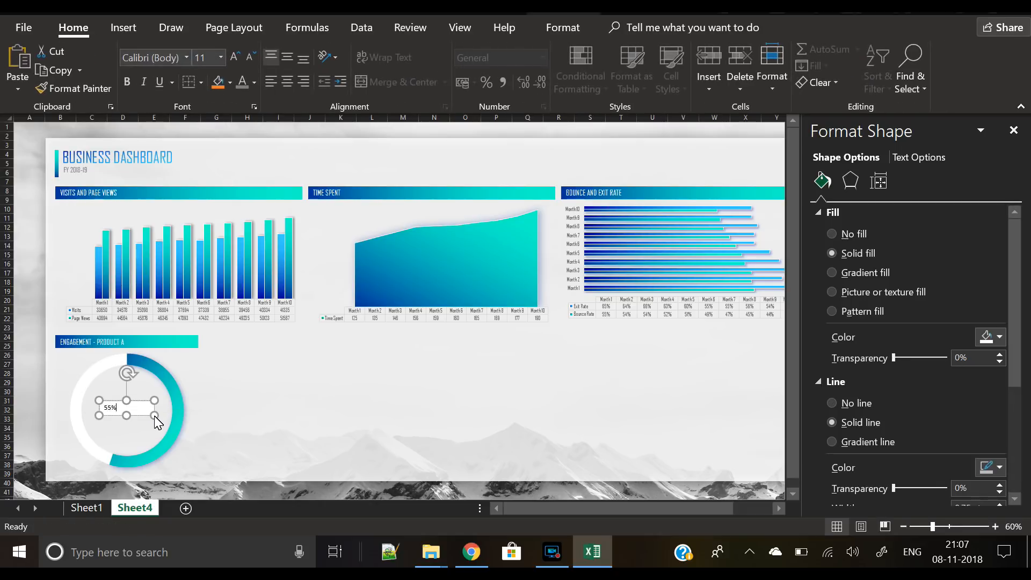
Step: Enlarge the 55% text three sizes, set its font to Agency FB and center it horizontally and vertically
left_click(233, 58)
left_click(233, 58)
left_click(233, 58)
left_click(156, 58)
type("Agency FB")
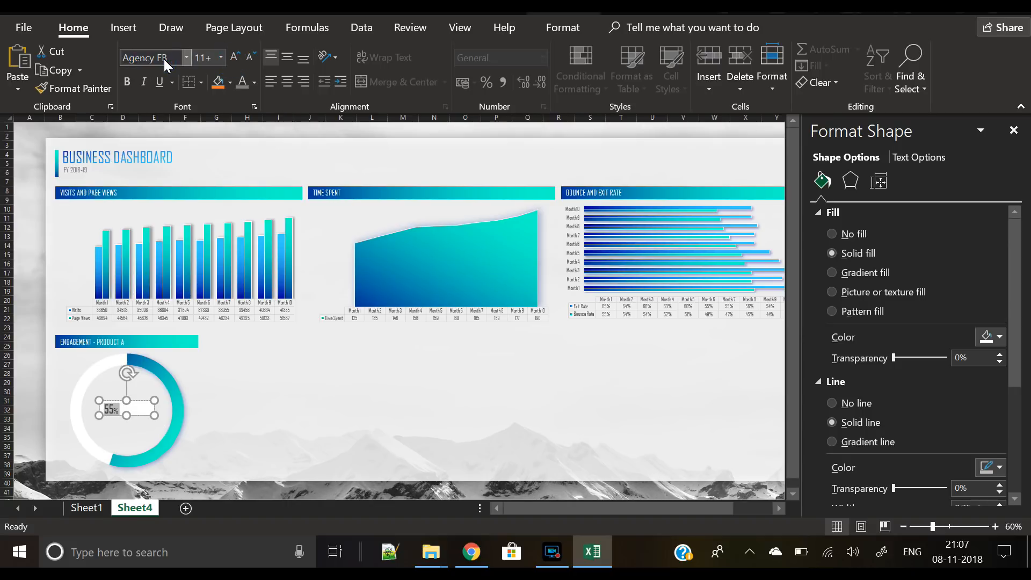
left_click(287, 81)
left_click(288, 57)
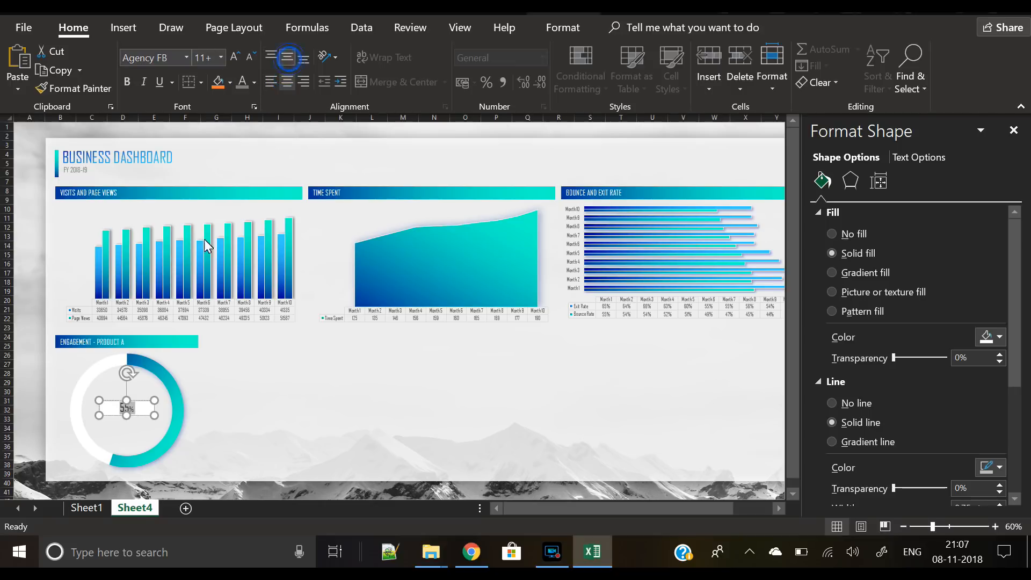
Step: Remove the fill and outline of the 55% text box and enlarge its text by one size
left_click(563, 27)
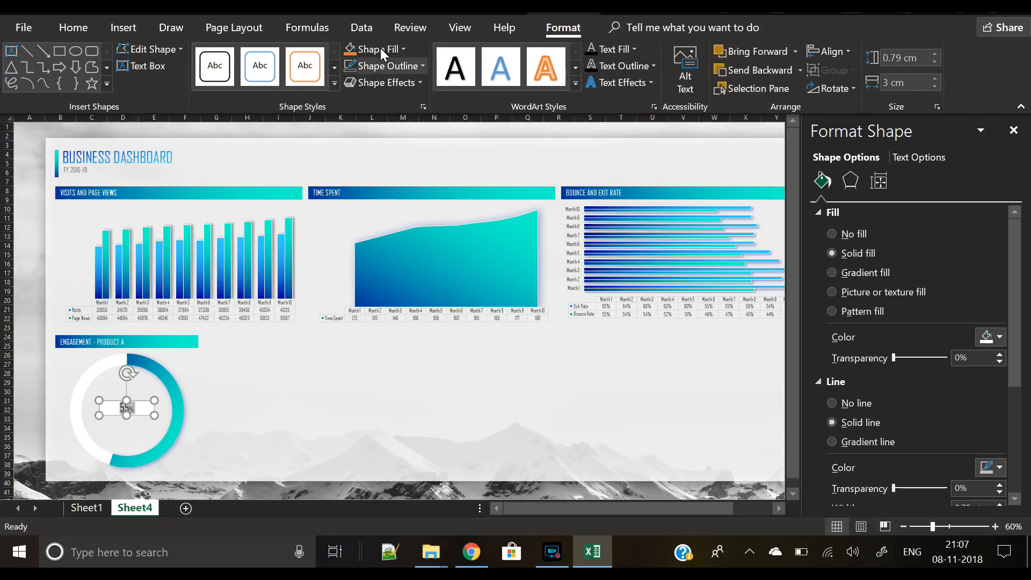
left_click(381, 49)
left_click(394, 234)
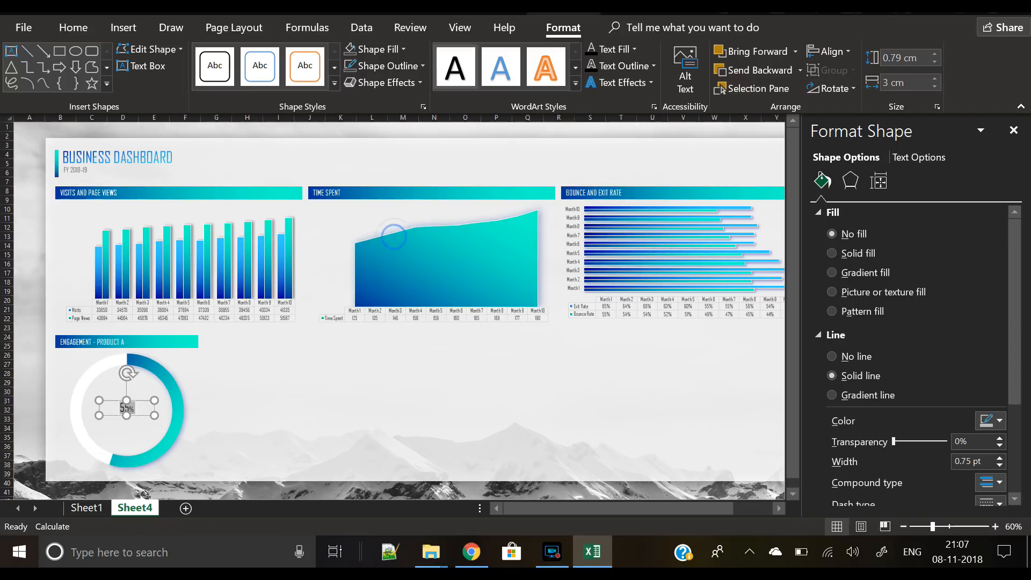
left_click(352, 67)
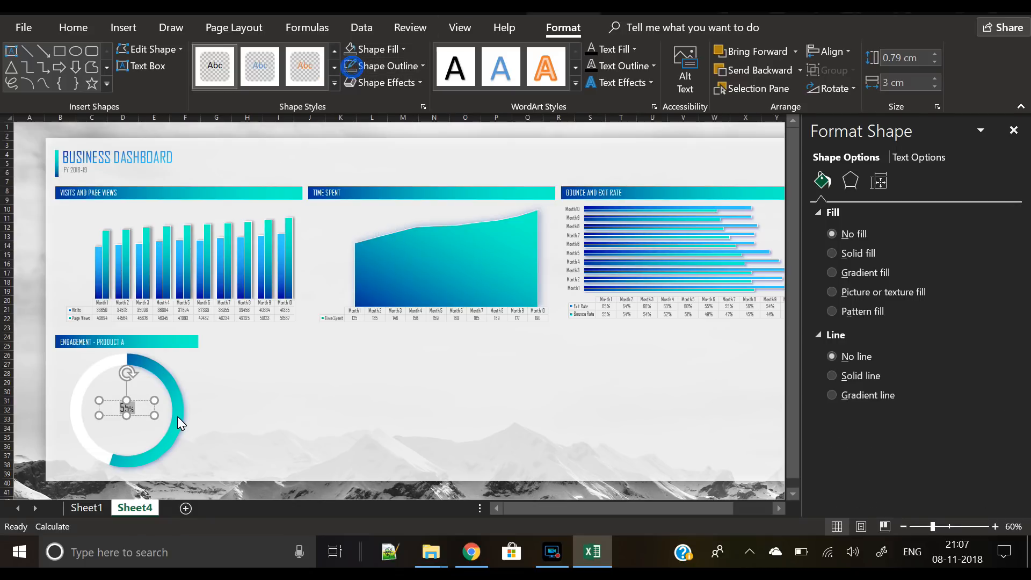
left_click(70, 33)
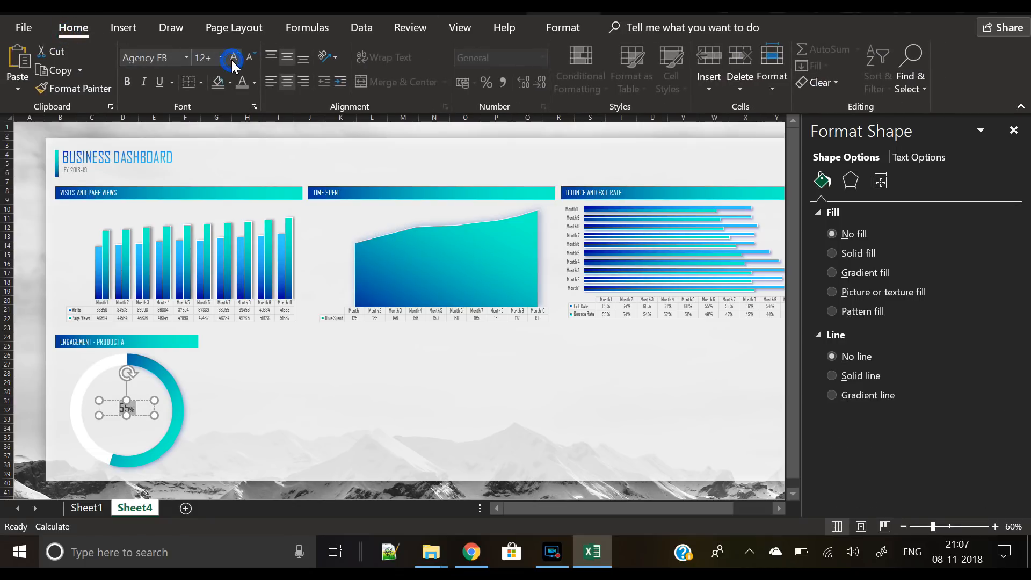
Step: Move the 55% text box slightly up and give its text a 45° linear gradient from dark blue to turquoise
left_click(138, 402)
left_click_drag(139, 402, 139, 393)
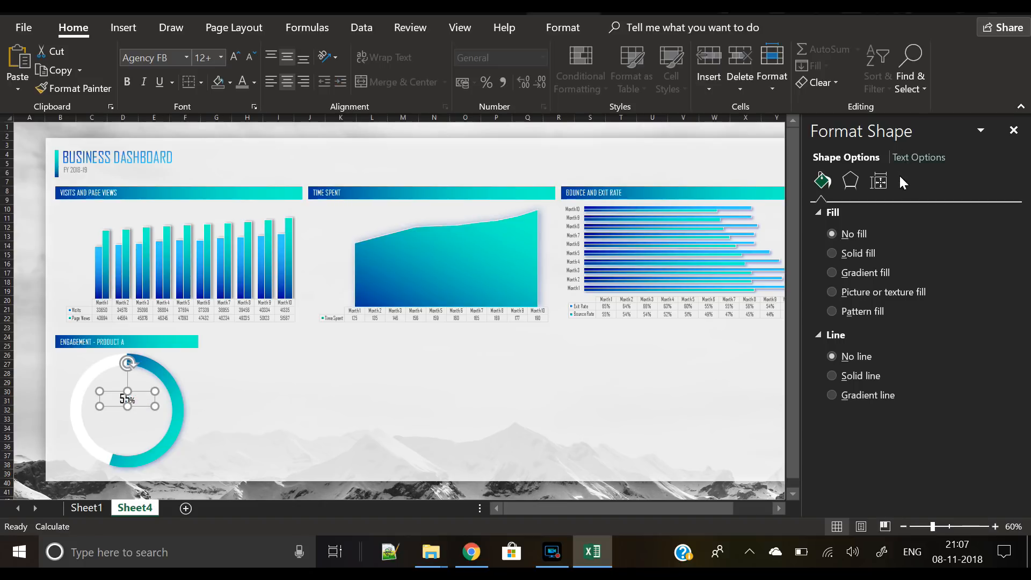
left_click(912, 159)
left_click(865, 274)
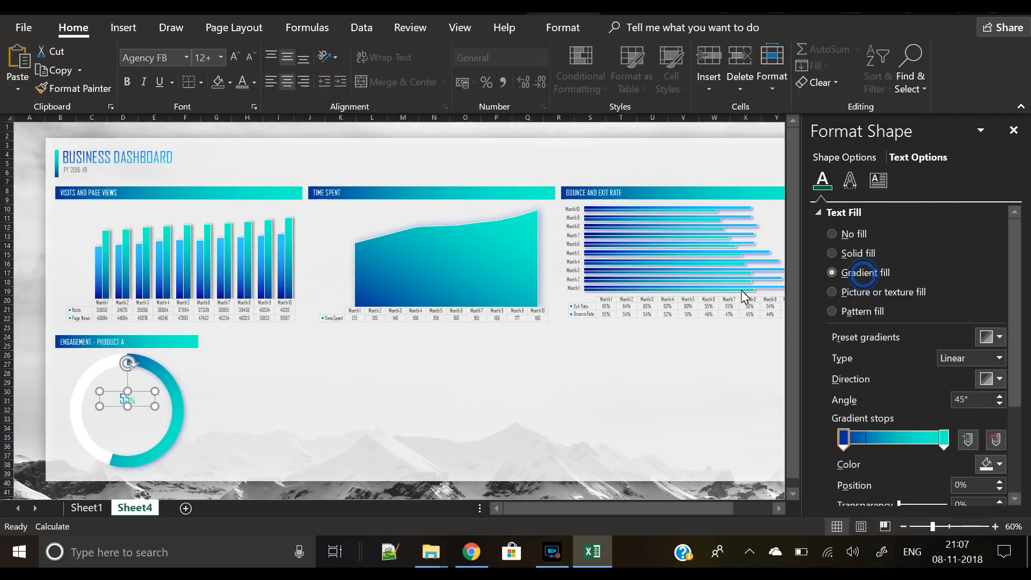
Step: Add a text box about 3.37 cm wide and 0.82 cm high below the 55% label, reading ENGAGEMENT
left_click(130, 34)
left_click(786, 79)
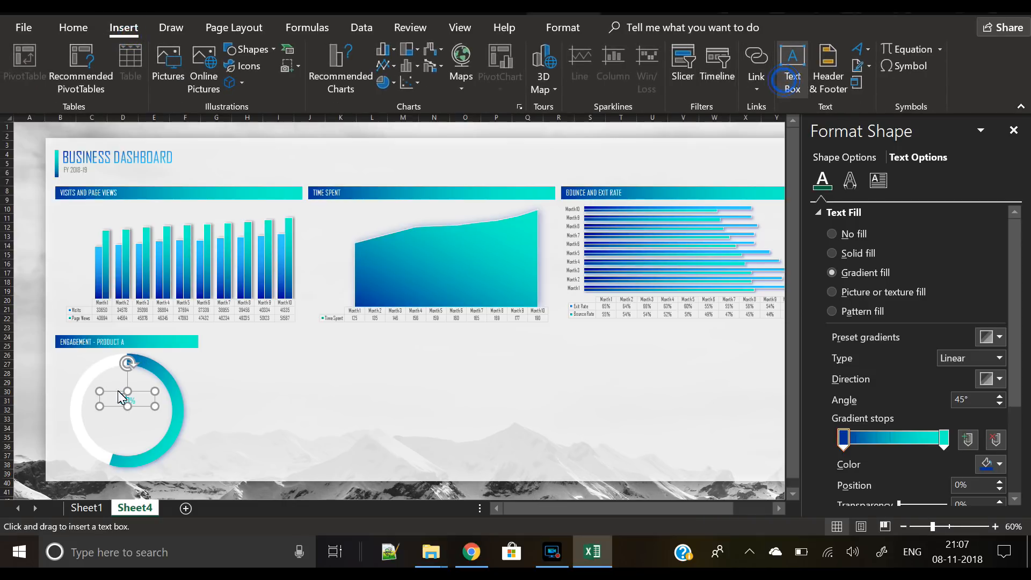
left_click(995, 527)
left_click(996, 526)
left_click_drag(798, 327, 792, 431)
left_click_drag(130, 386, 213, 407)
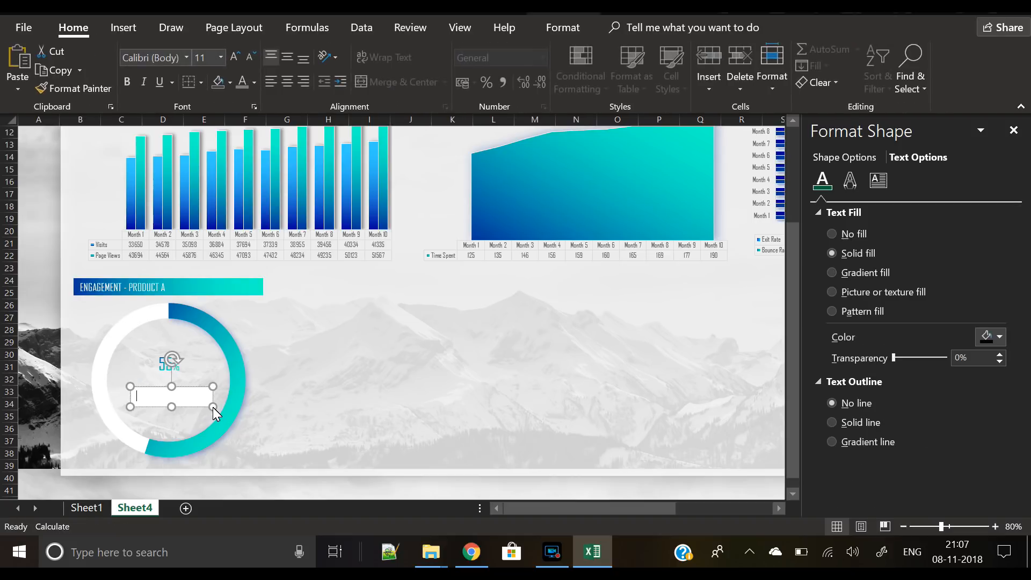
type("ENGAGEMENT")
Step: Format the ENGAGEMENT text in Agency FB at size 10.5, centered horizontally and vertically in its box
key("ctrl+a")
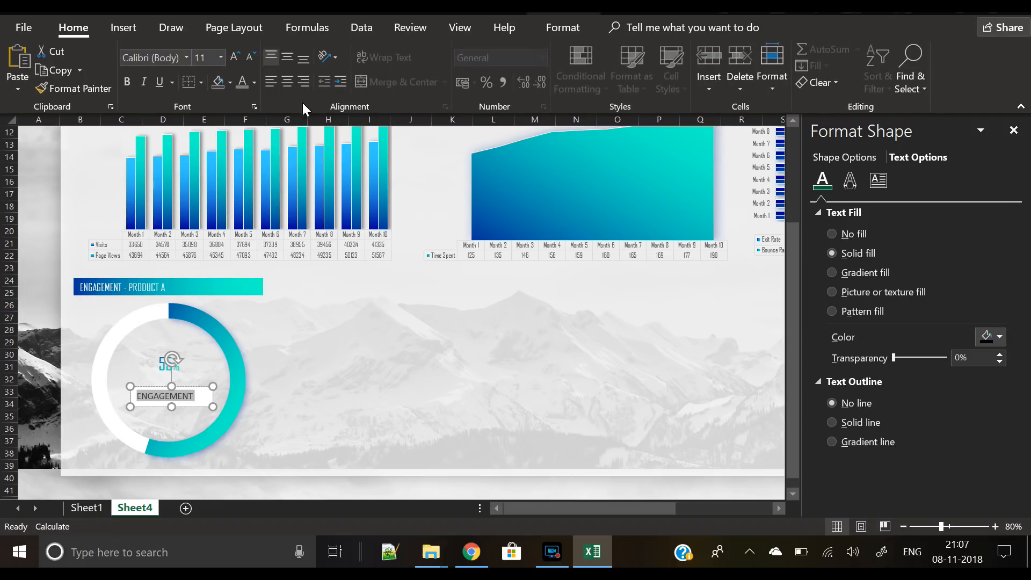
left_click(288, 82)
left_click(287, 57)
left_click(172, 53)
type("Agency FB")
key("Return")
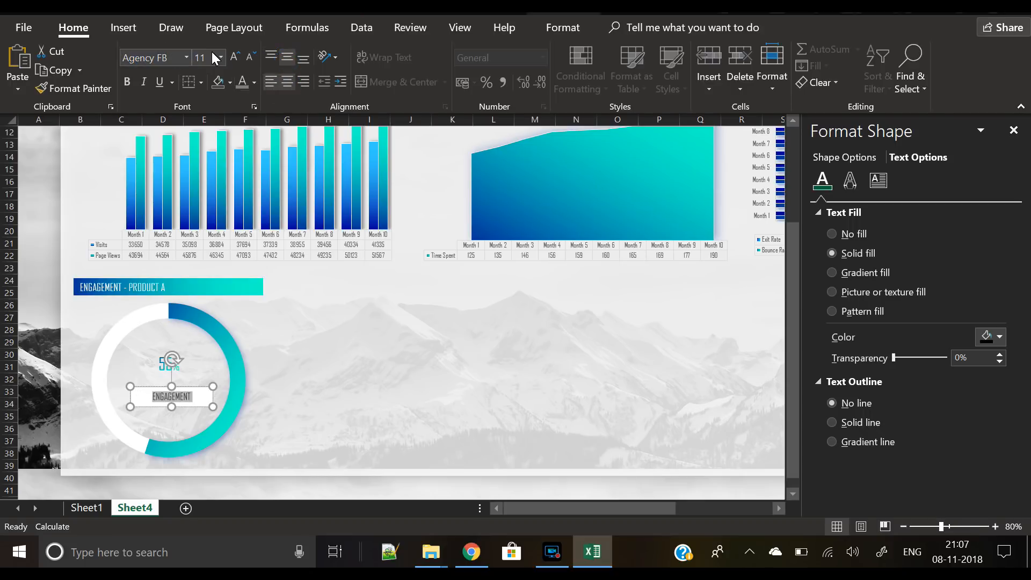
left_click(248, 57)
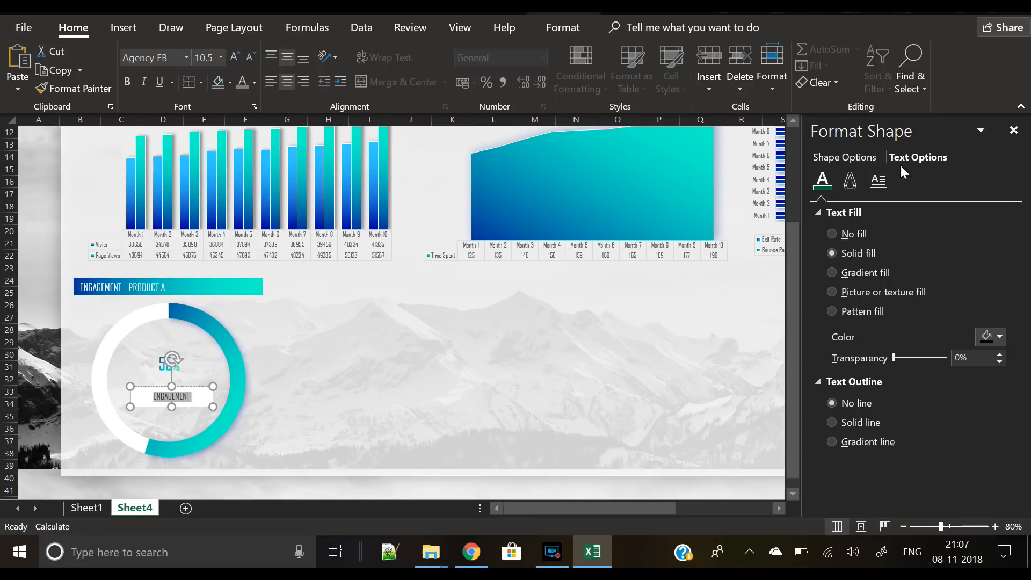
Step: Give the ENGAGEMENT text the 45° dark blue to turquoise gradient, and its box no fill, no outline and a slightly higher position
left_click(871, 274)
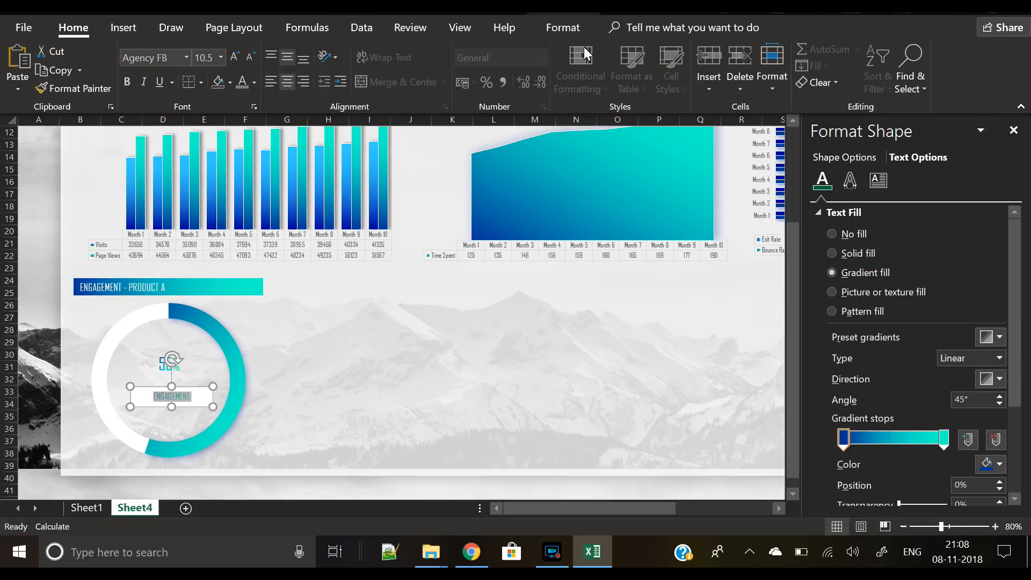
left_click(570, 29)
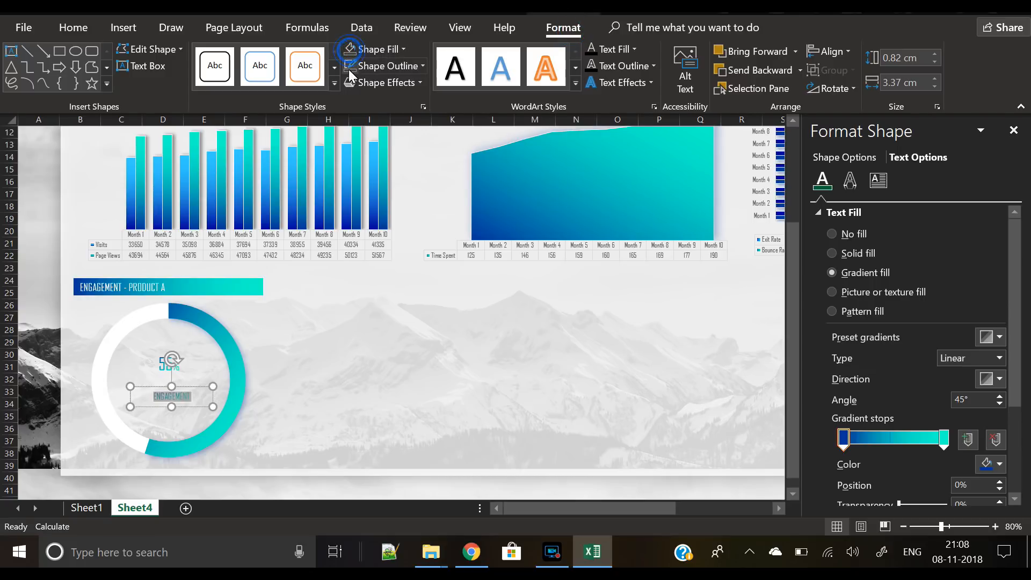
left_click(198, 391)
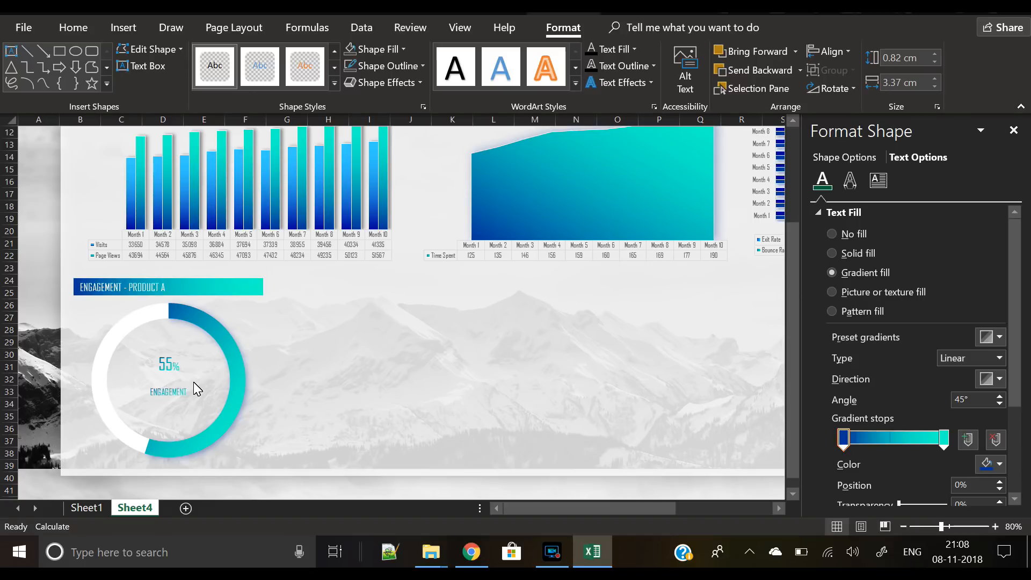
Step: Move the 55% text box down closer to the ENGAGEMENT label and enlarge its text to size 16+
left_click(164, 368)
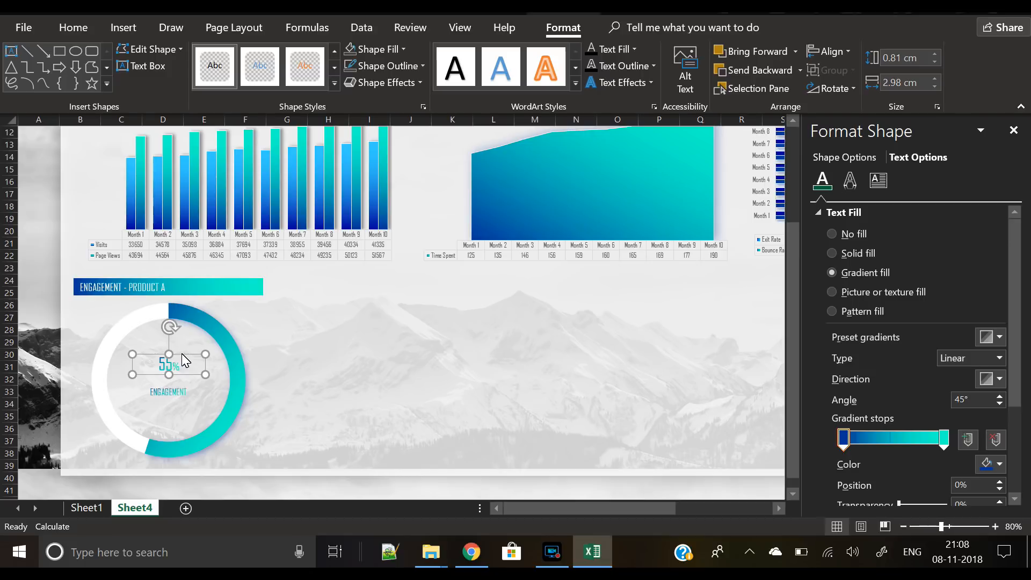
left_click_drag(184, 359, 183, 367)
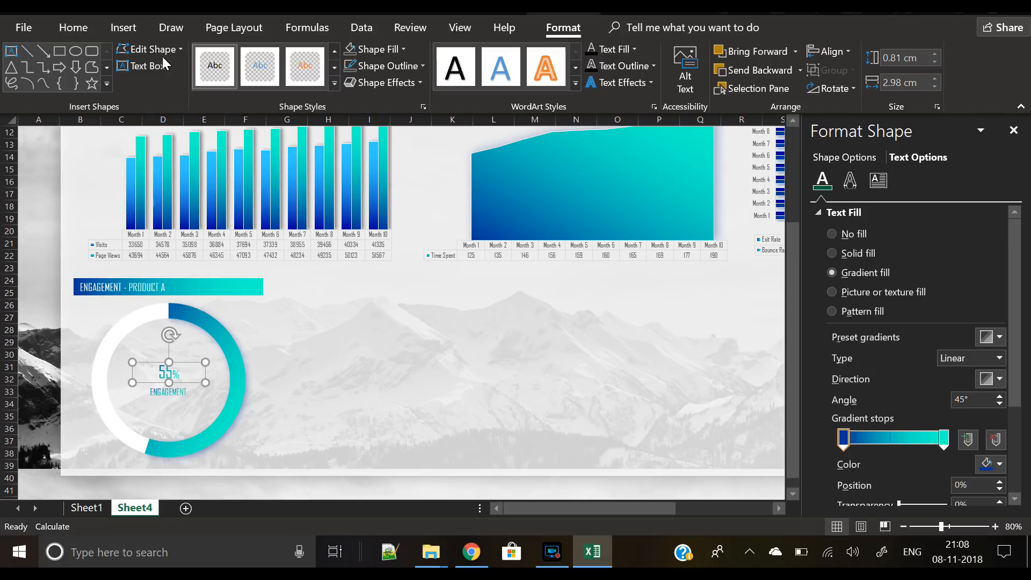
left_click(81, 30)
left_click(235, 57)
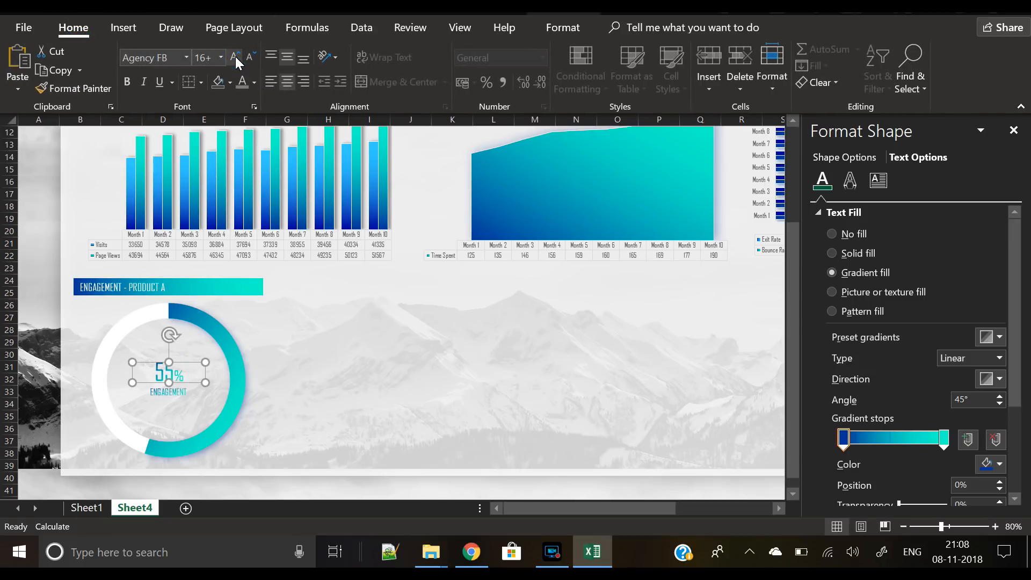
Step: Make the 55% text bold and move the ENGAGEMENT label slightly further down inside the doughnut
key("ctrl+b")
left_click(179, 394)
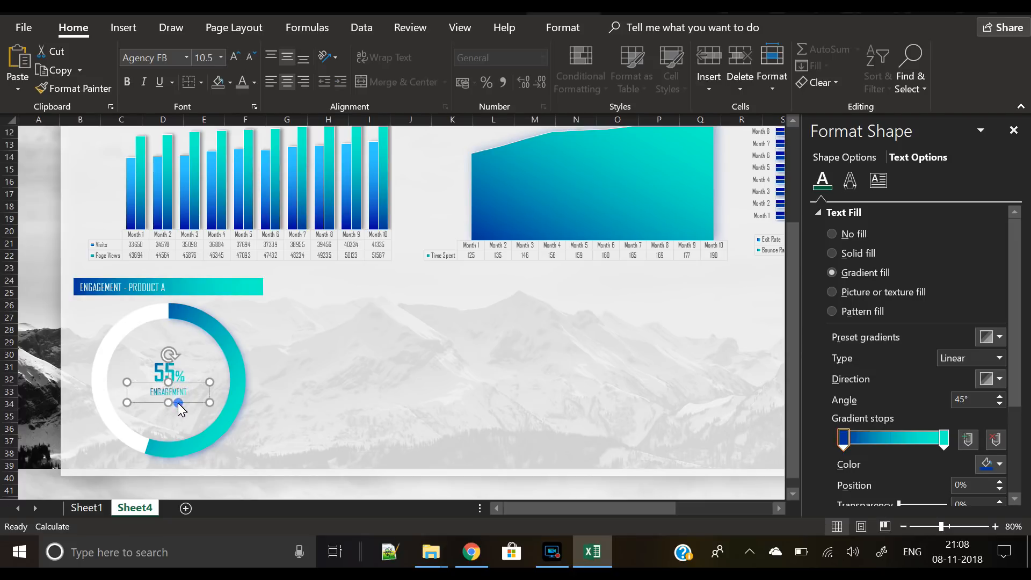
left_click_drag(178, 403, 183, 414)
left_click(273, 364)
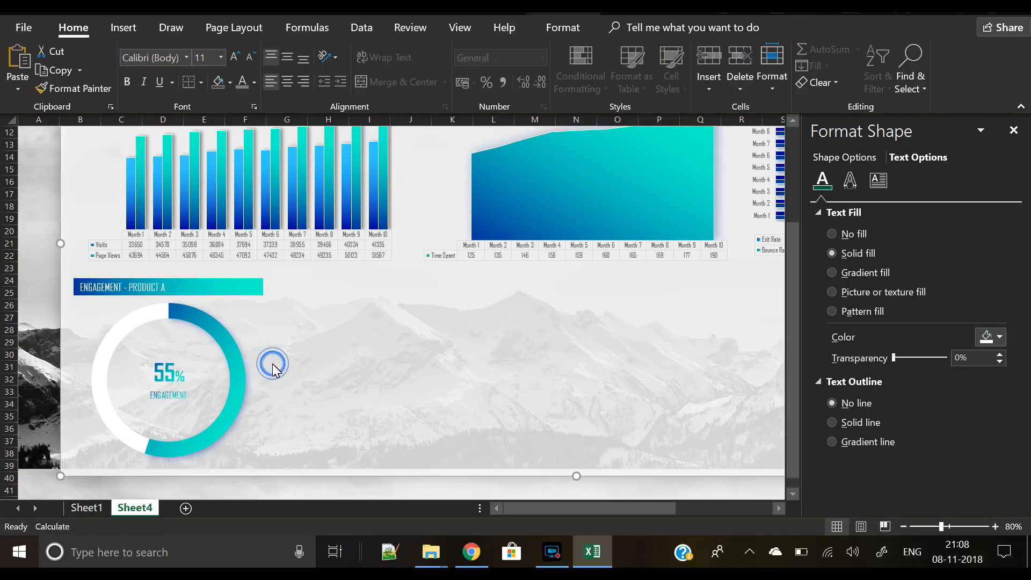
left_click(38, 322)
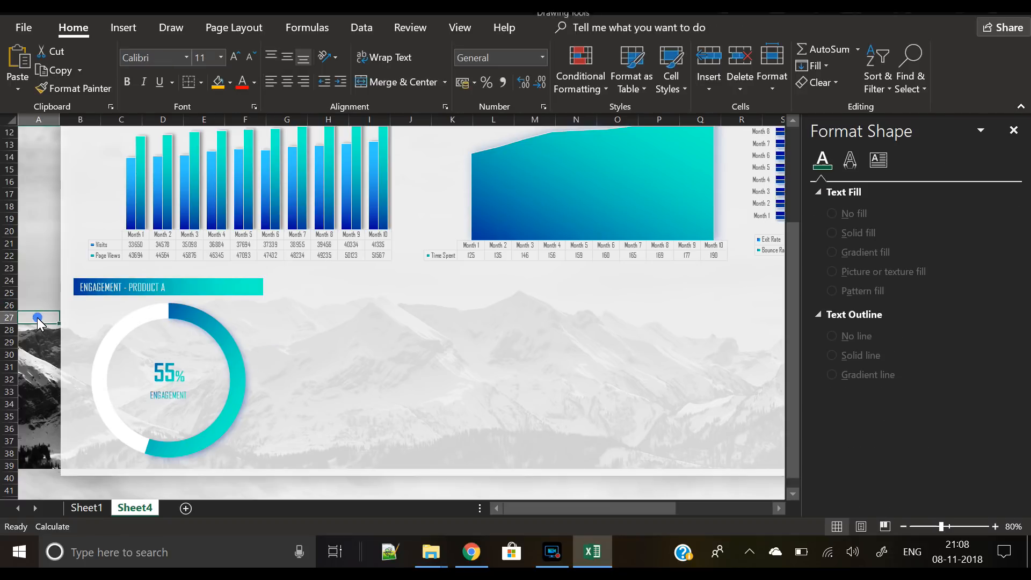
Step: Set the border of the Product A doughnut series to No line
left_click(128, 32)
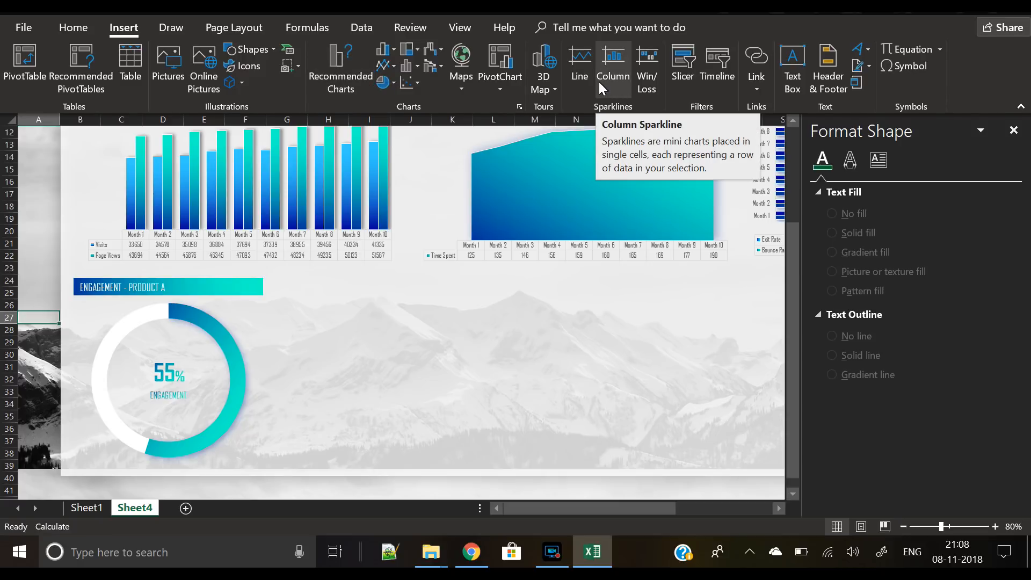
left_click(244, 378)
left_click(240, 379)
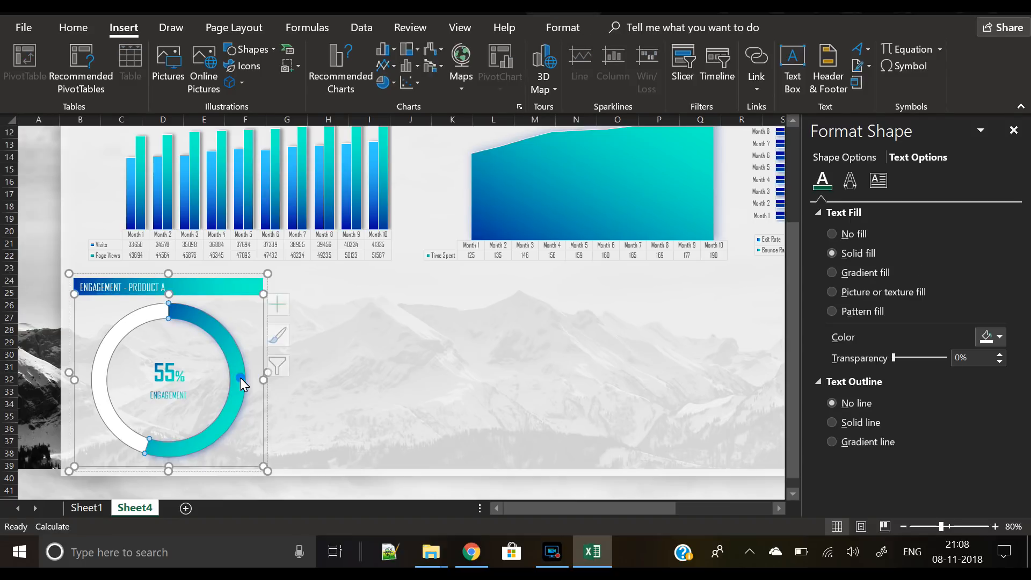
left_click(824, 183)
left_click(865, 422)
left_click(369, 370)
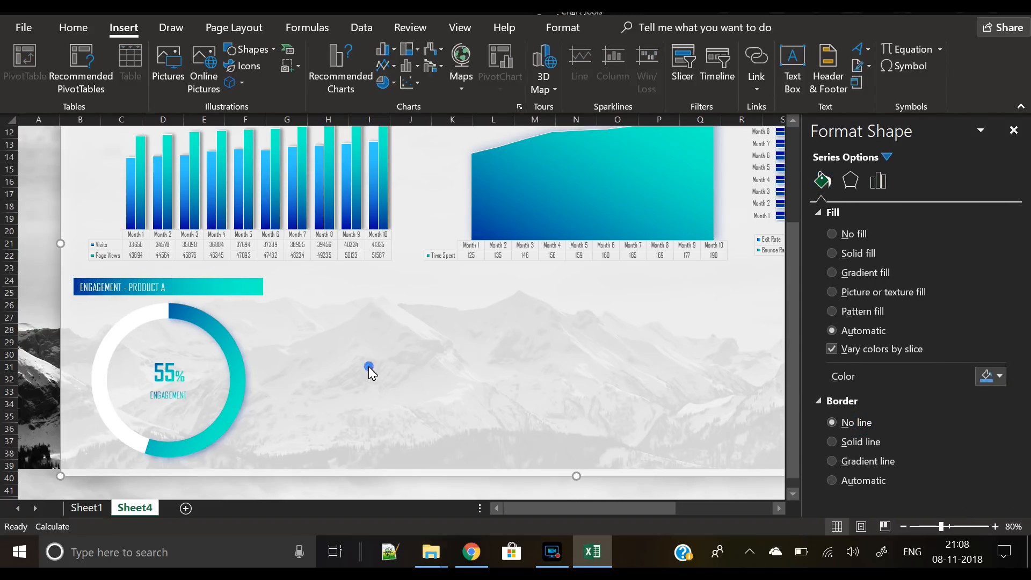
mouse_move(225, 357)
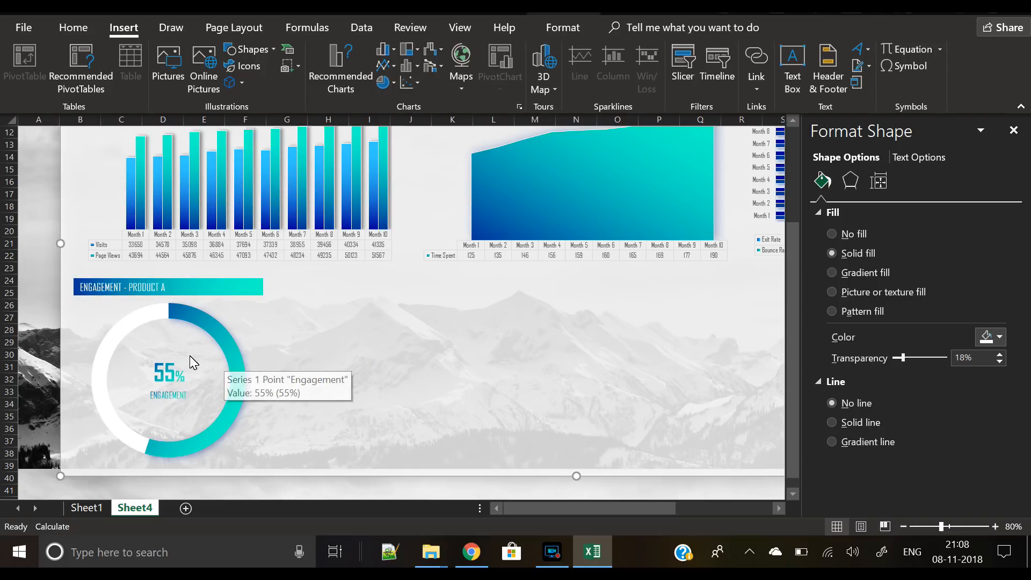
left_click(172, 364)
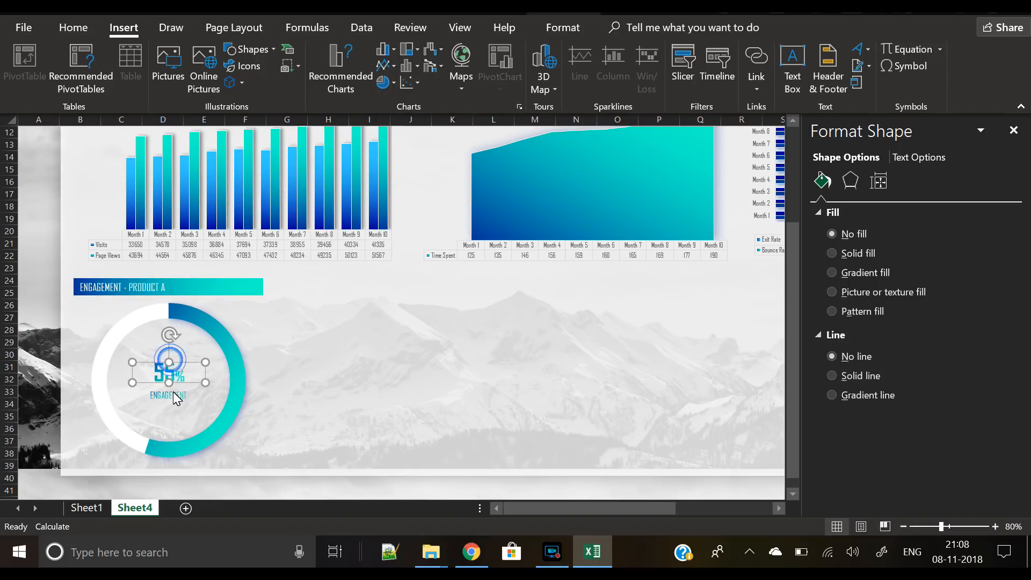
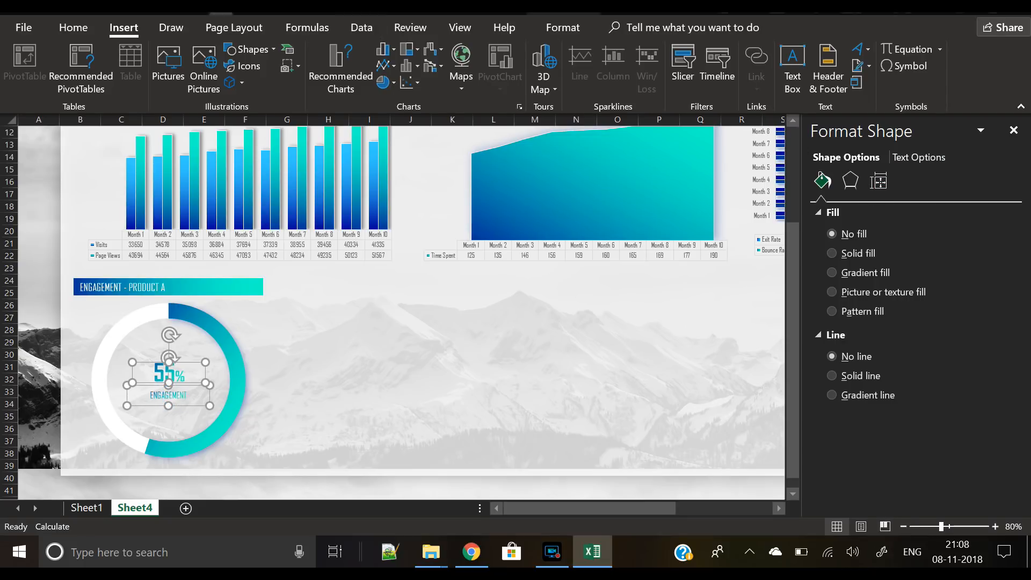
left_click(73, 28)
left_click(289, 82)
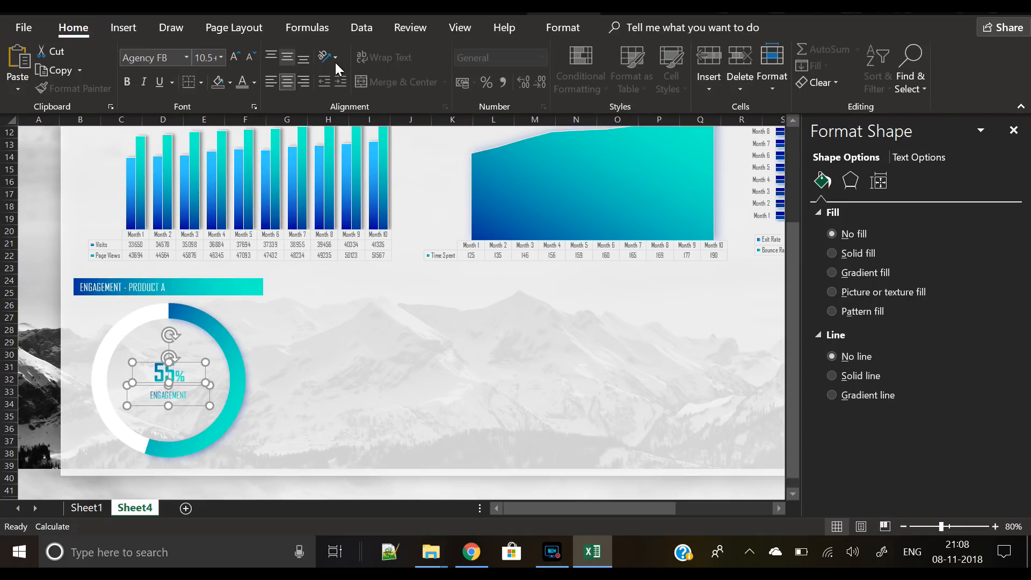
left_click(932, 163)
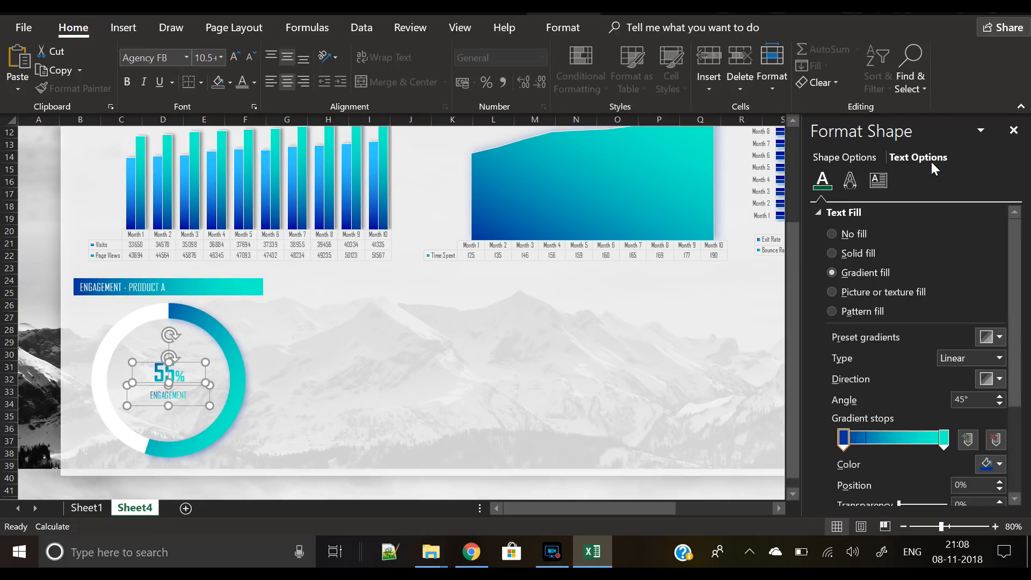
left_click(851, 180)
Step: Draw a circle about 3.35 cm in diameter and center it in the hole of the Product A doughnut
left_click(124, 27)
left_click(250, 49)
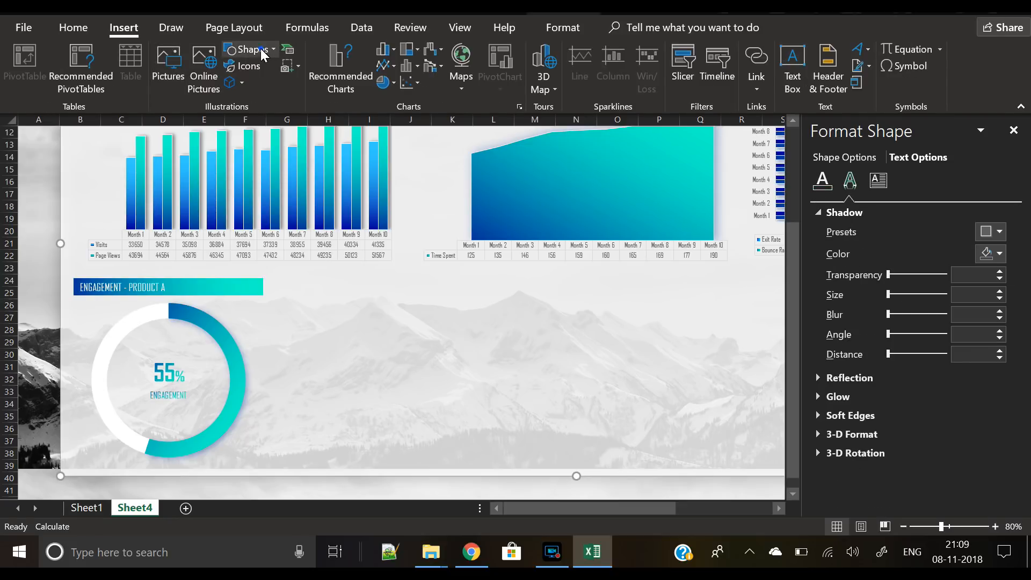
left_click(290, 87)
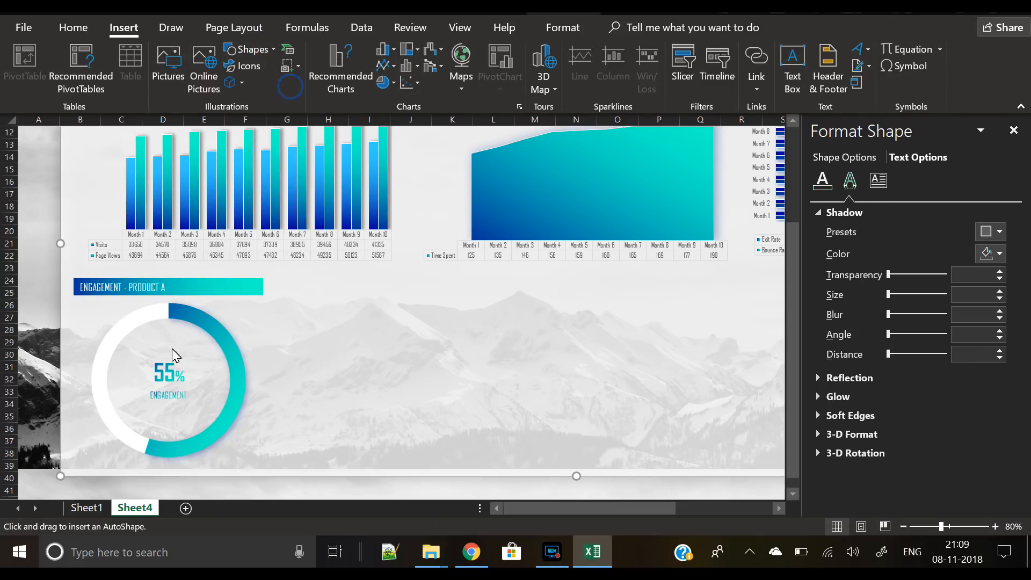
left_click_drag(161, 364, 202, 396)
left_click_drag(169, 363, 178, 381)
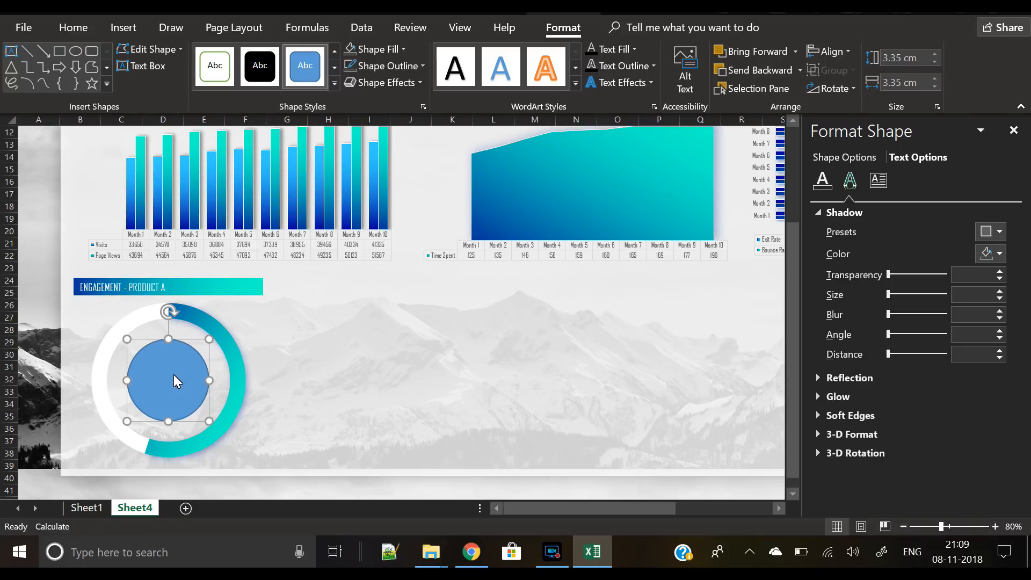
Step: Give the center circle a white fill and no outline
left_click(350, 67)
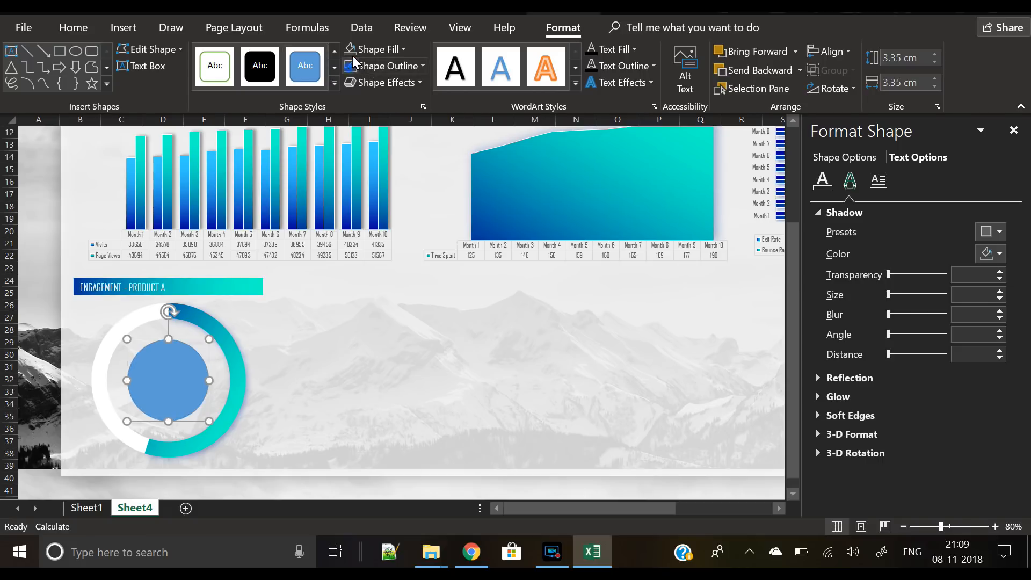
left_click(350, 49)
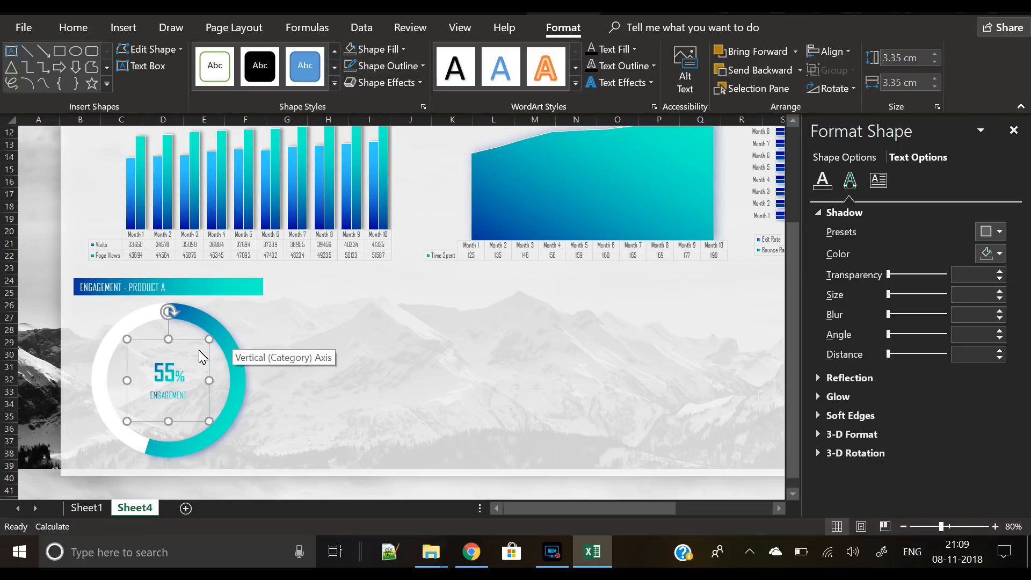
left_click(402, 50)
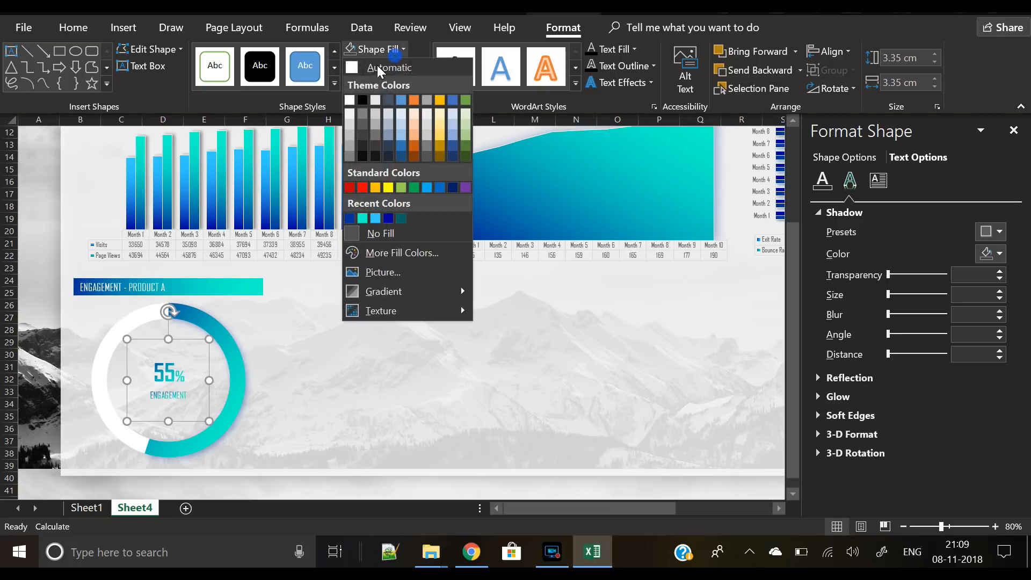
left_click(352, 104)
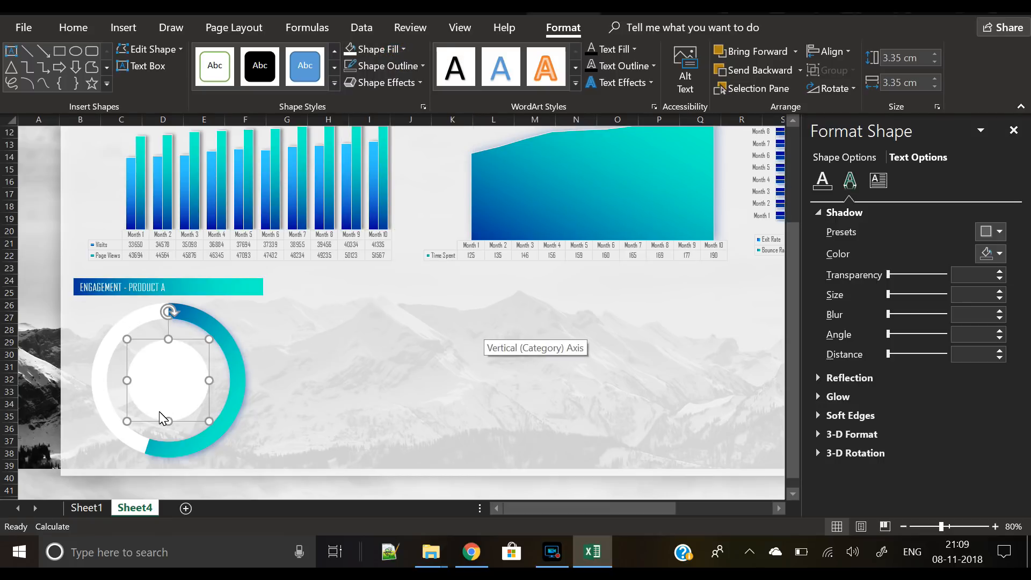
Step: Bring the 55% and ENGAGEMENT text boxes in front of the white circle, keeping the circle centered in the doughnut
left_click_drag(175, 378, 213, 378)
left_click(159, 361)
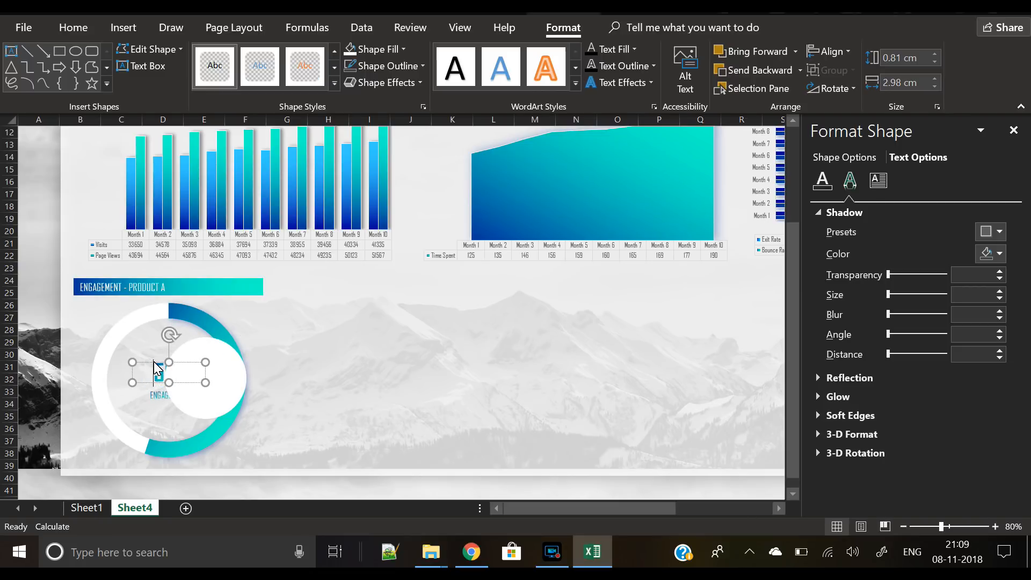
left_click(157, 396, "shift")
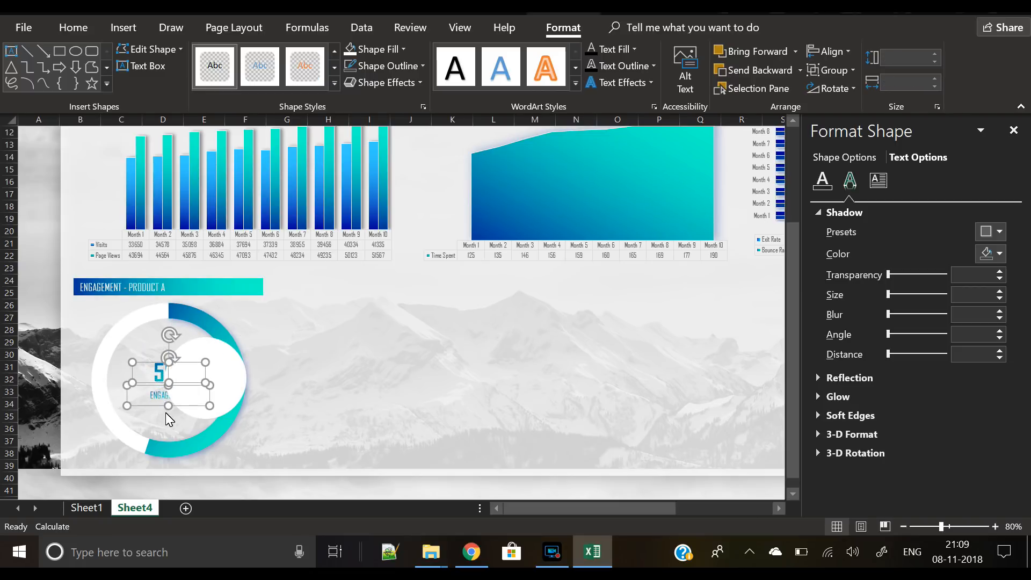
right_click(172, 413)
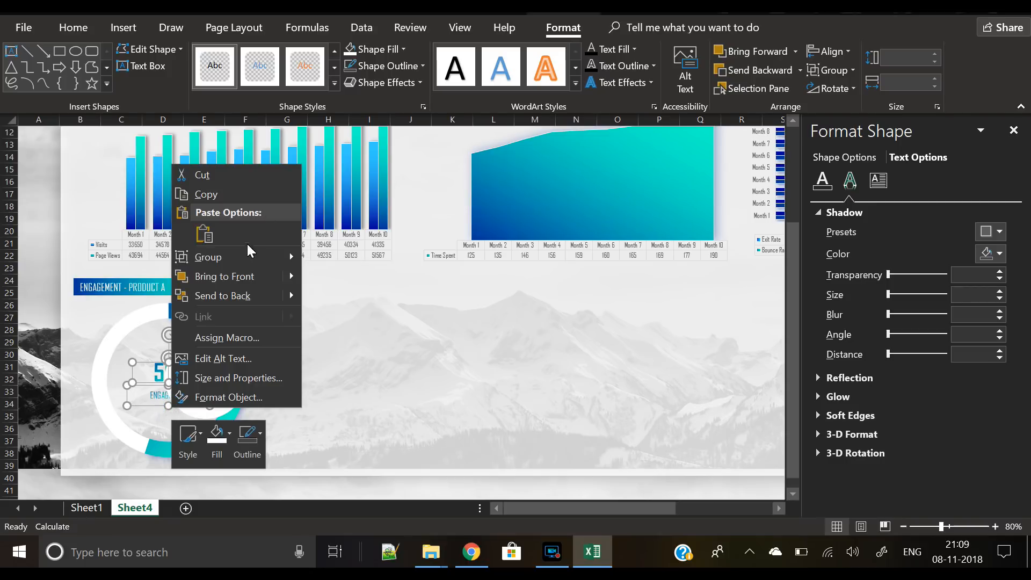
left_click(246, 272)
left_click(223, 365)
left_click_drag(223, 366, 189, 374)
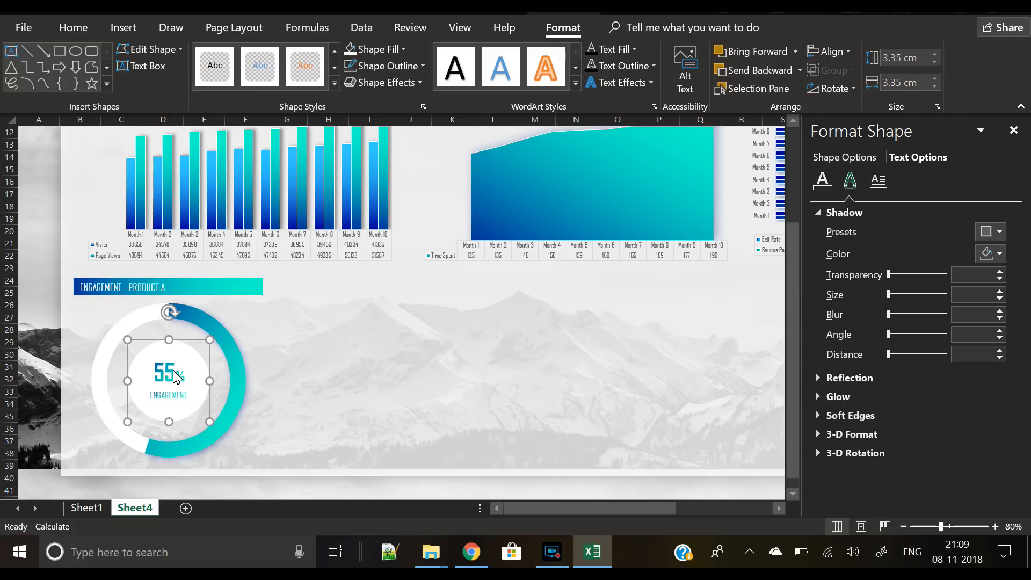
Step: Group the Product A header and doughnut with the white circle and the 55% and ENGAGEMENT text boxes
left_click(175, 374)
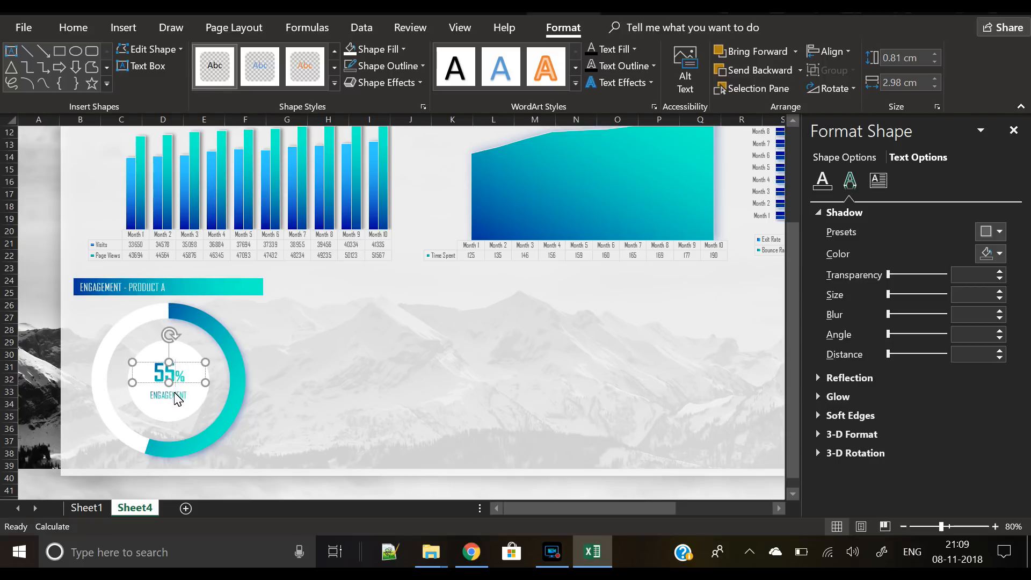
left_click(178, 398)
left_click(239, 322)
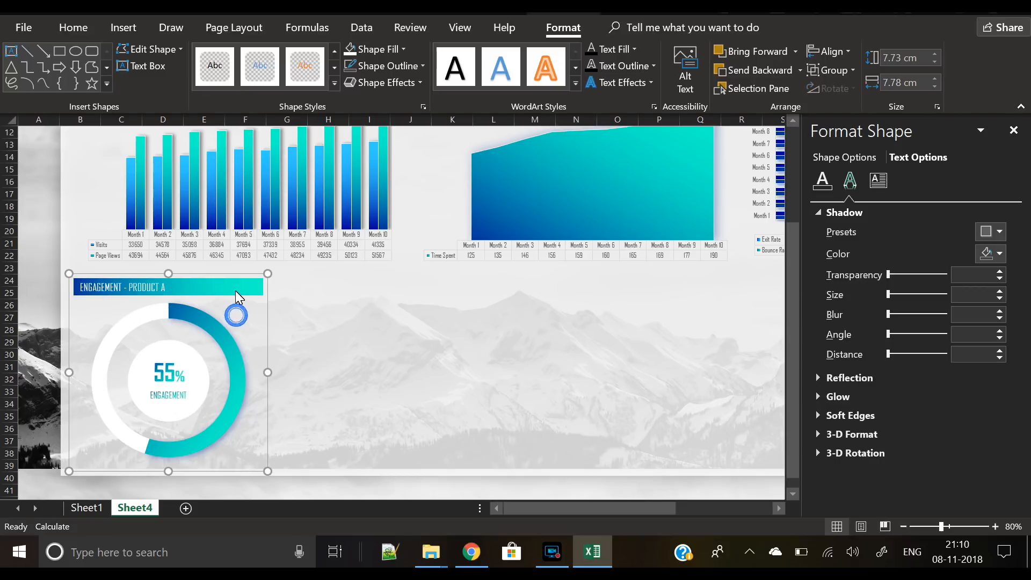
left_click(182, 360)
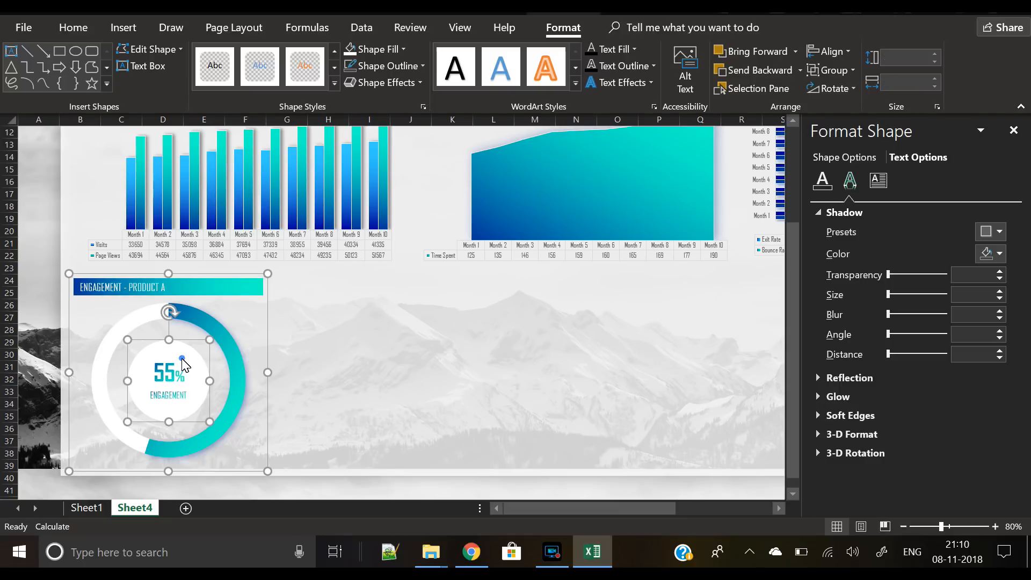
left_click(168, 378, "shift")
left_click(168, 407, "shift")
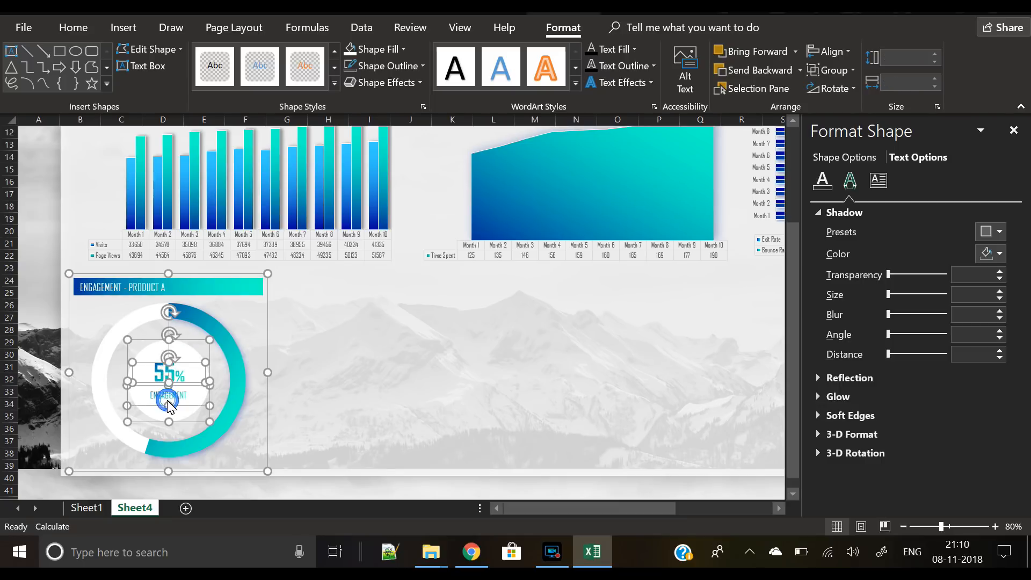
right_click(201, 339)
mouse_move(269, 187)
left_click(365, 187)
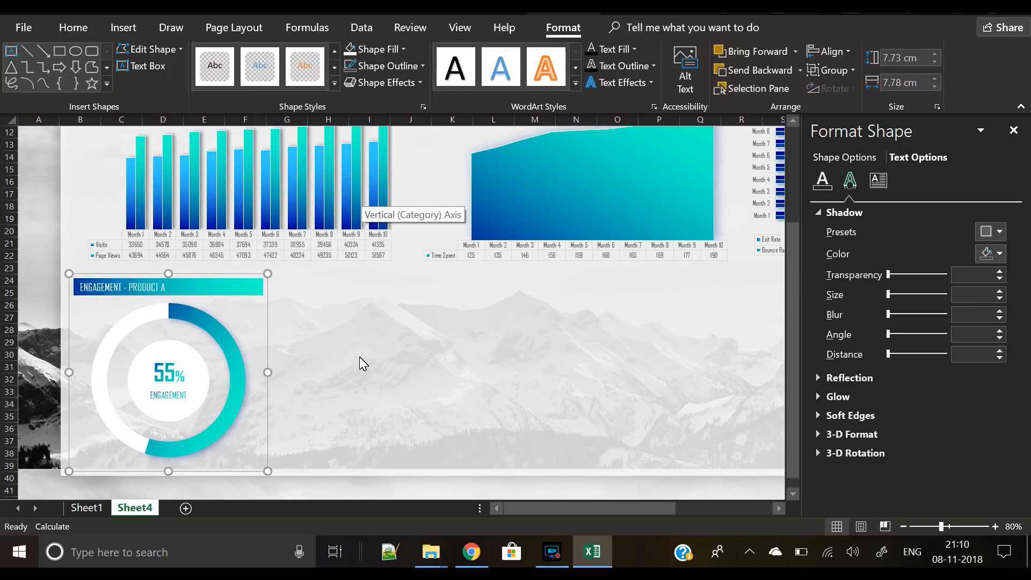
Step: Duplicate the grouped Product A doughnut, place the copy immediately to its right, and align both groups by their top edges
left_click(904, 527)
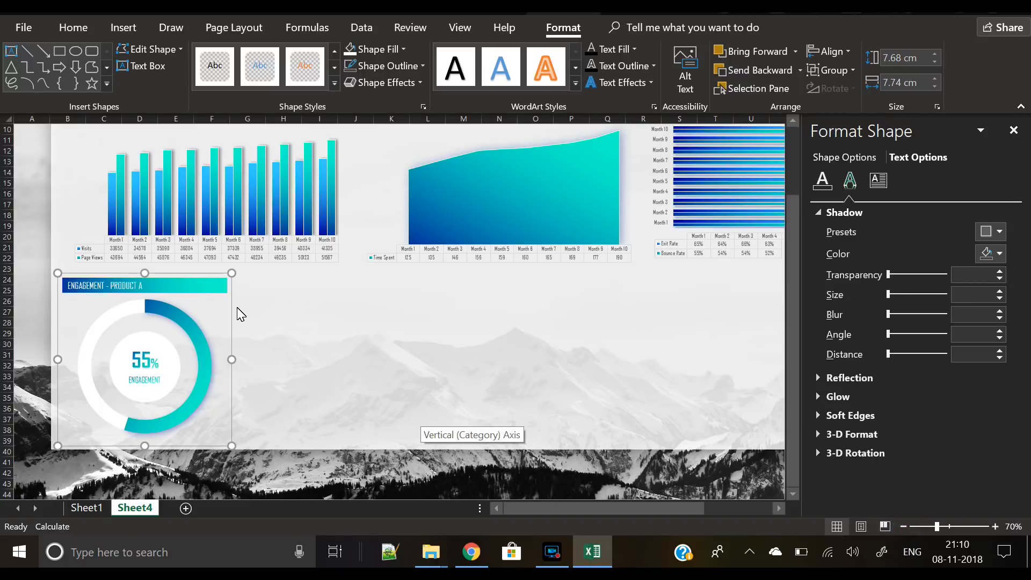
key("ctrl+d")
left_click_drag(210, 291, 374, 285)
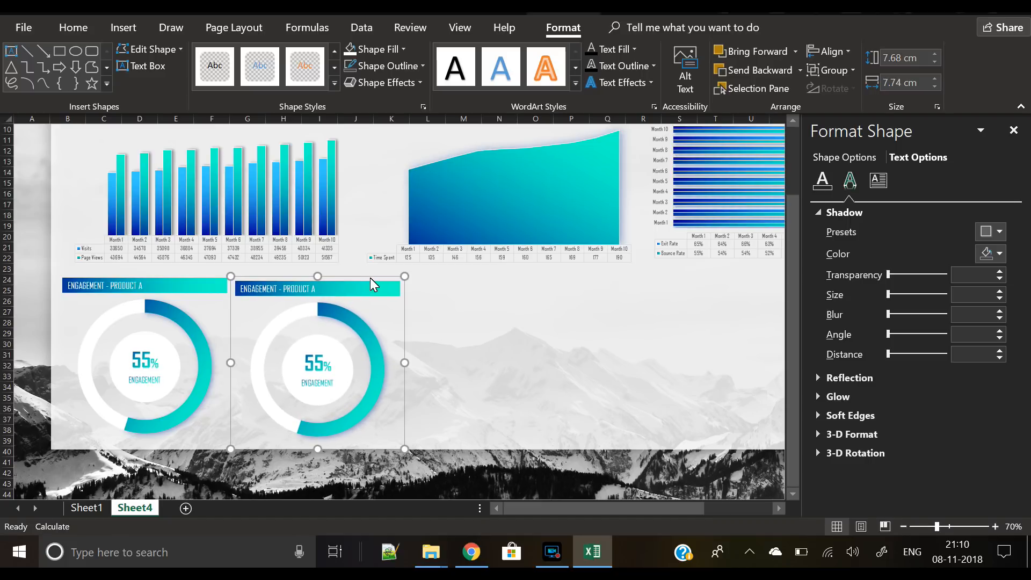
left_click(205, 290, "shift")
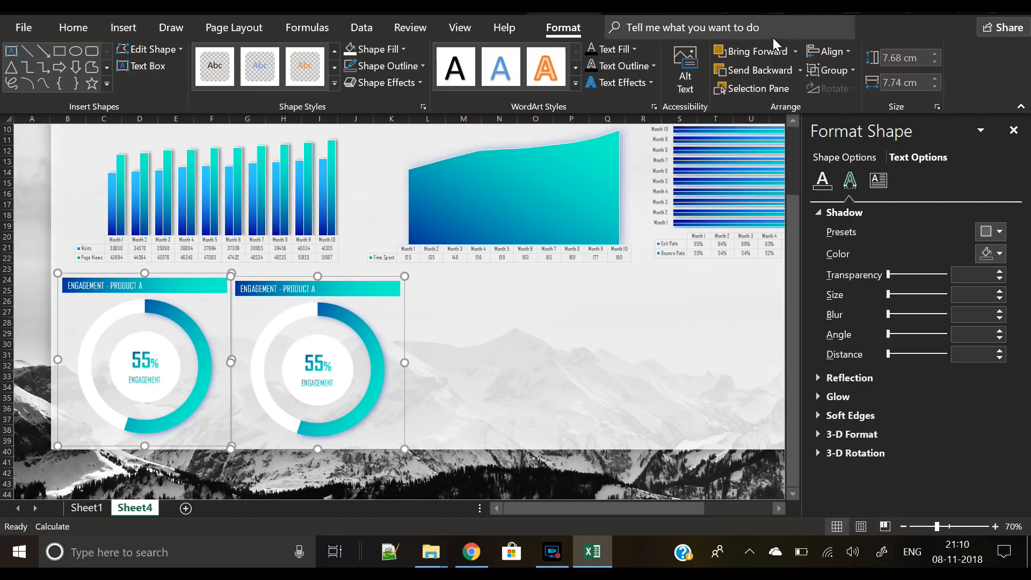
left_click(834, 51)
left_click(865, 131)
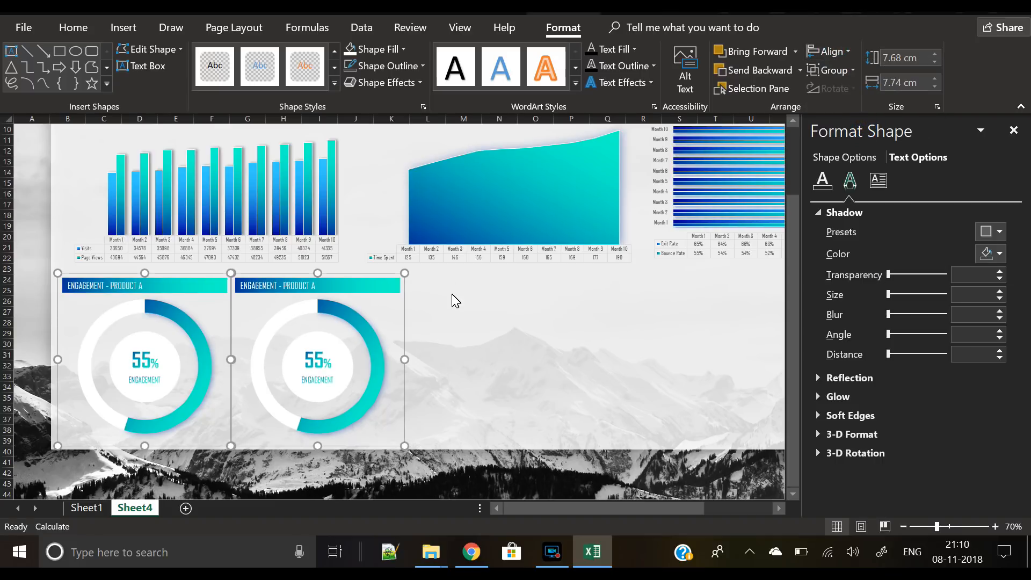
Step: Change the copied doughnut's header text to ENGAGEMENT - PRODUCT B
left_click(454, 309)
left_click(325, 288)
left_click(328, 288)
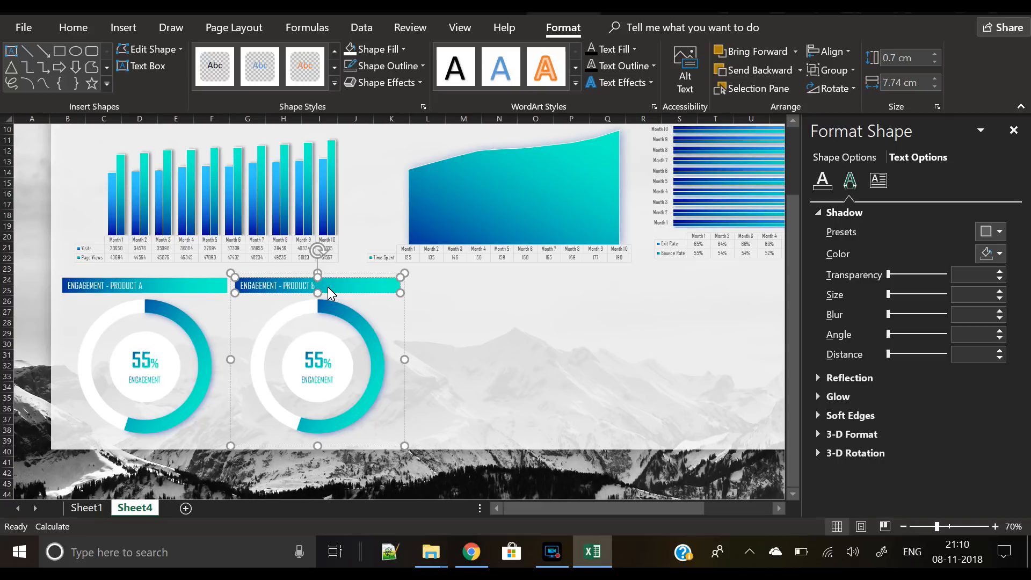
Step: Try to point the Product B doughnut at the Product B data, Sheet1!$C$24:$D$25
mouse_move(370, 331)
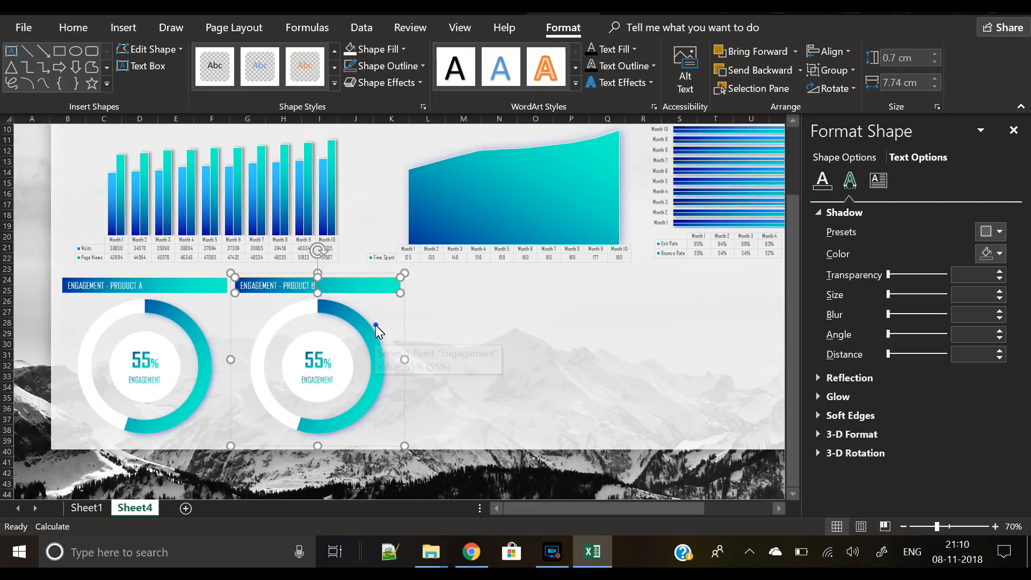
left_click(377, 325)
right_click(384, 325)
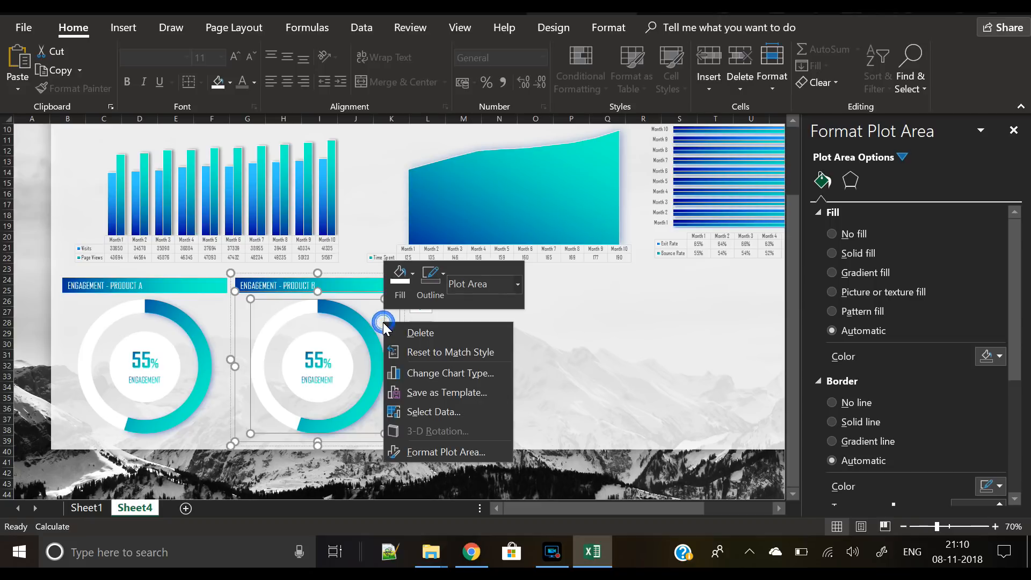
left_click(433, 412)
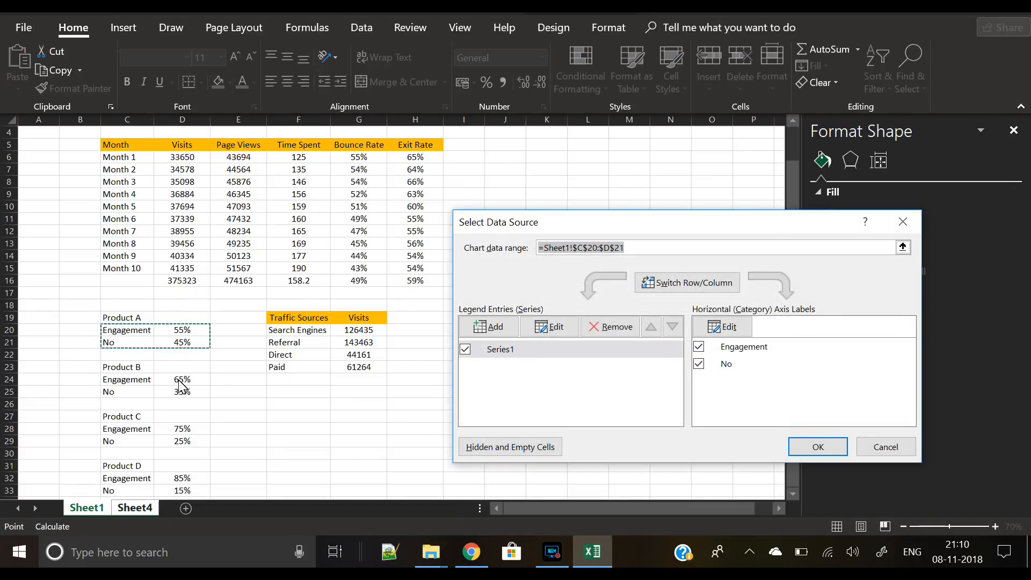
left_click_drag(142, 380, 164, 395)
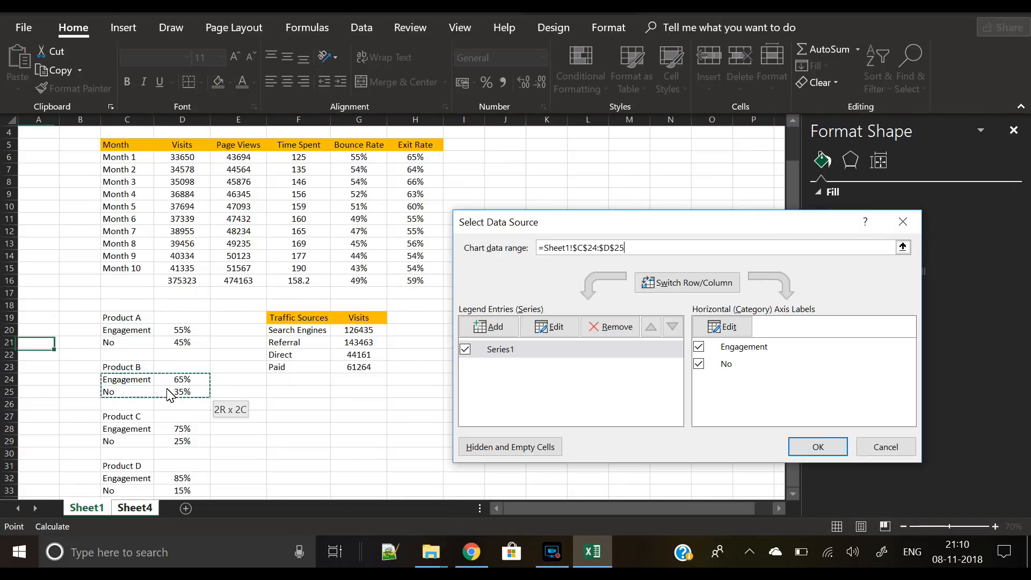
left_click(822, 447)
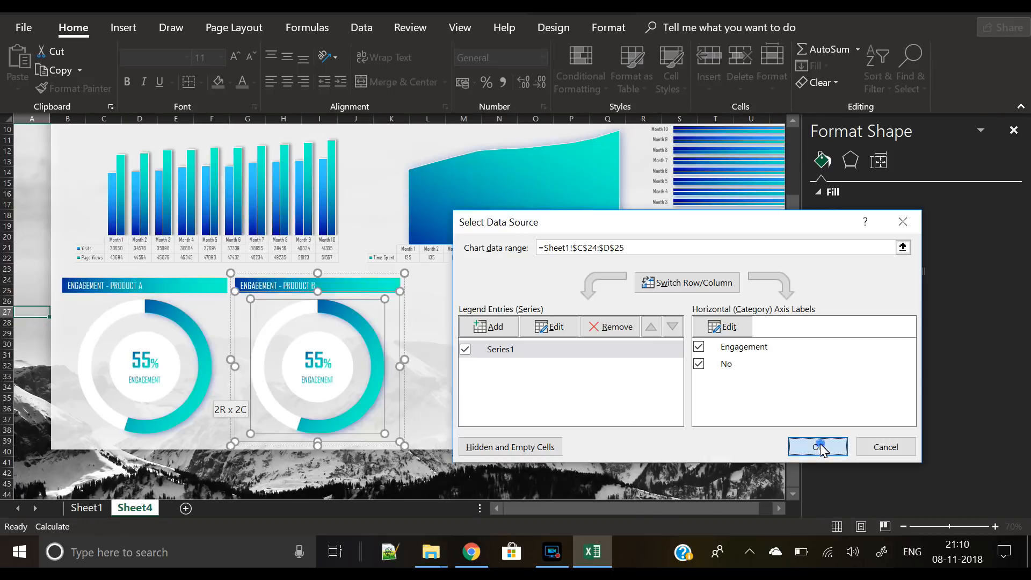
key("Escape")
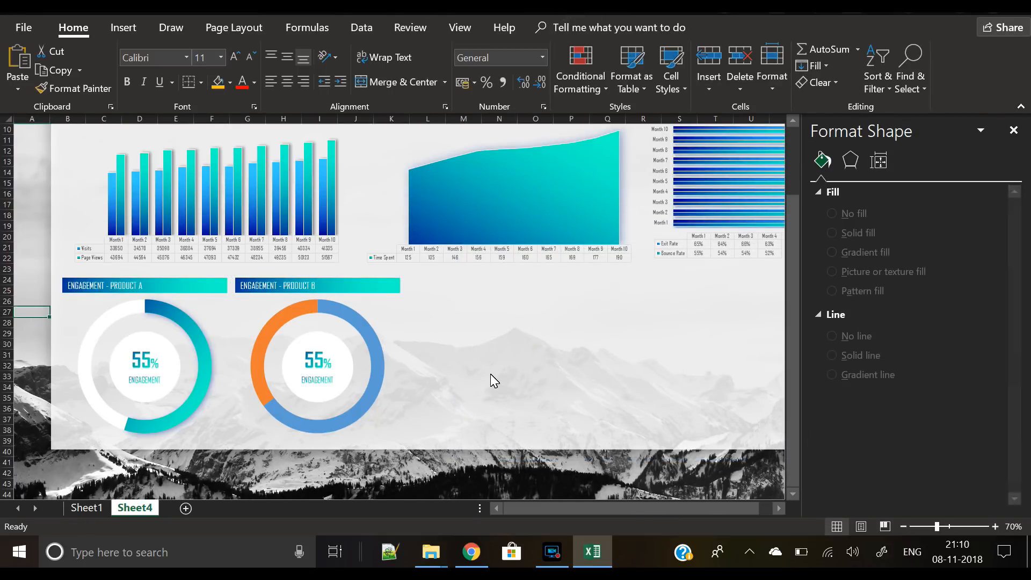
left_click(375, 318)
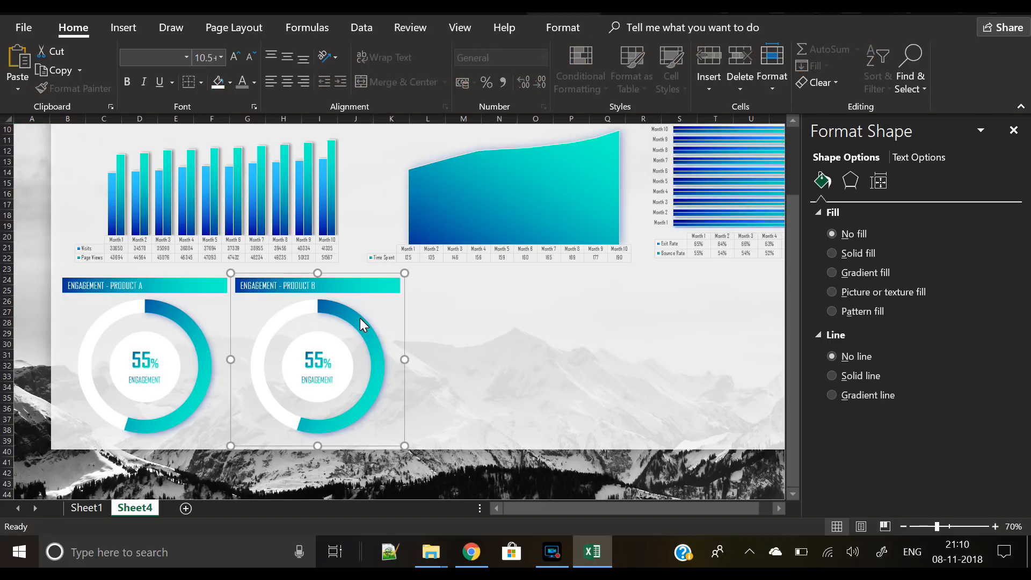
mouse_move(358, 320)
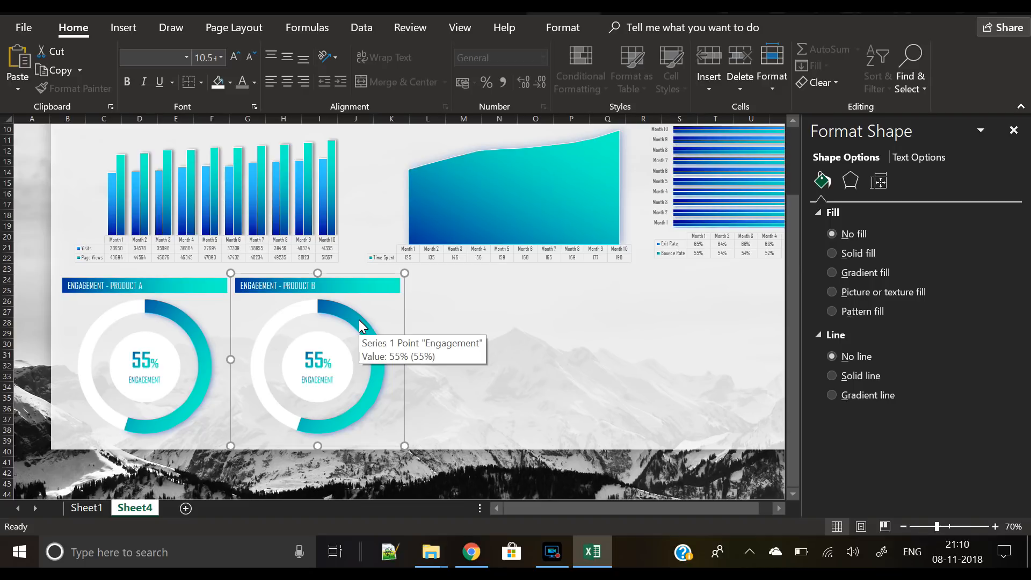
left_click(551, 552)
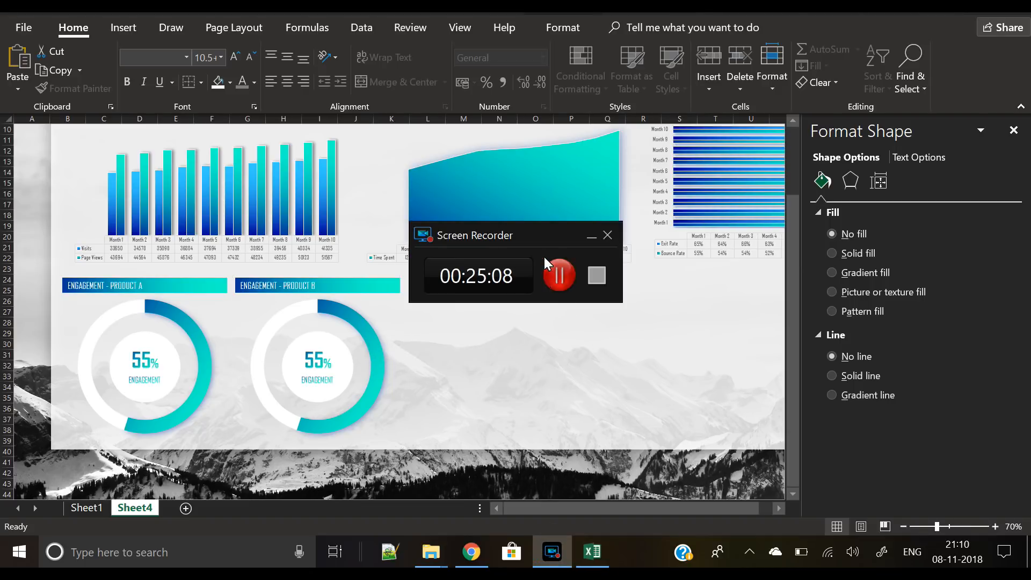
left_click(559, 276)
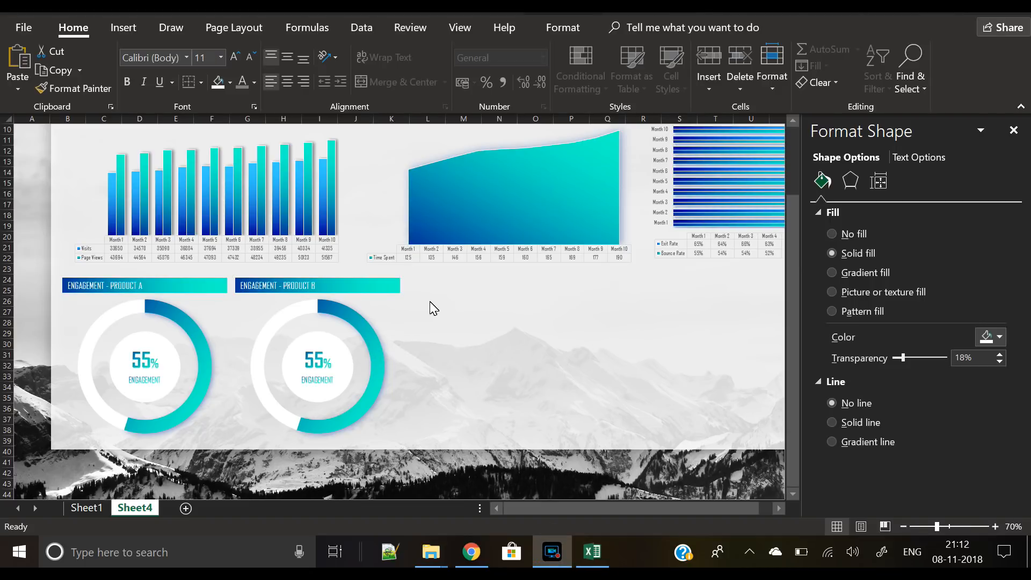
left_click(375, 311)
left_click(374, 312)
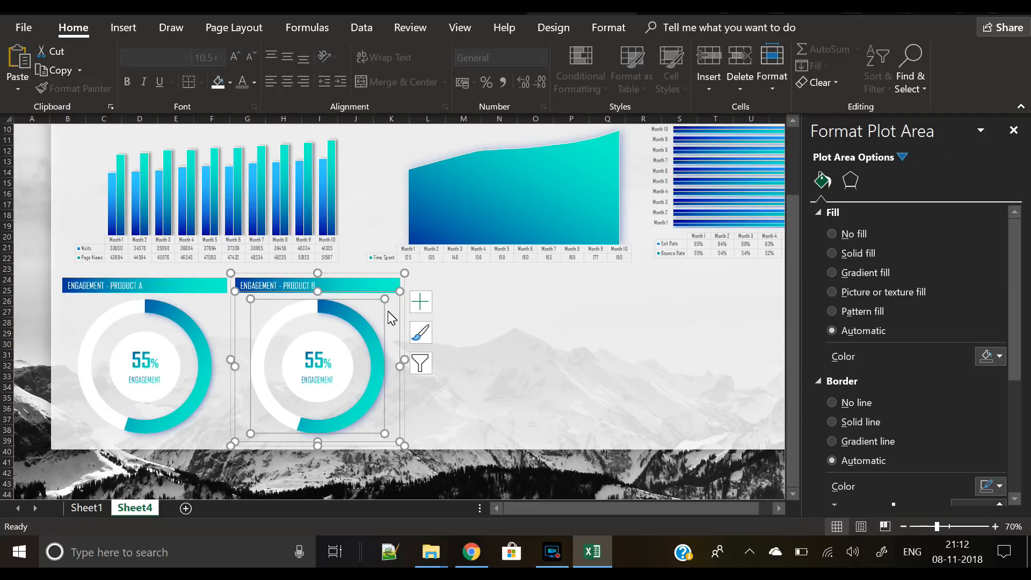
right_click(387, 315)
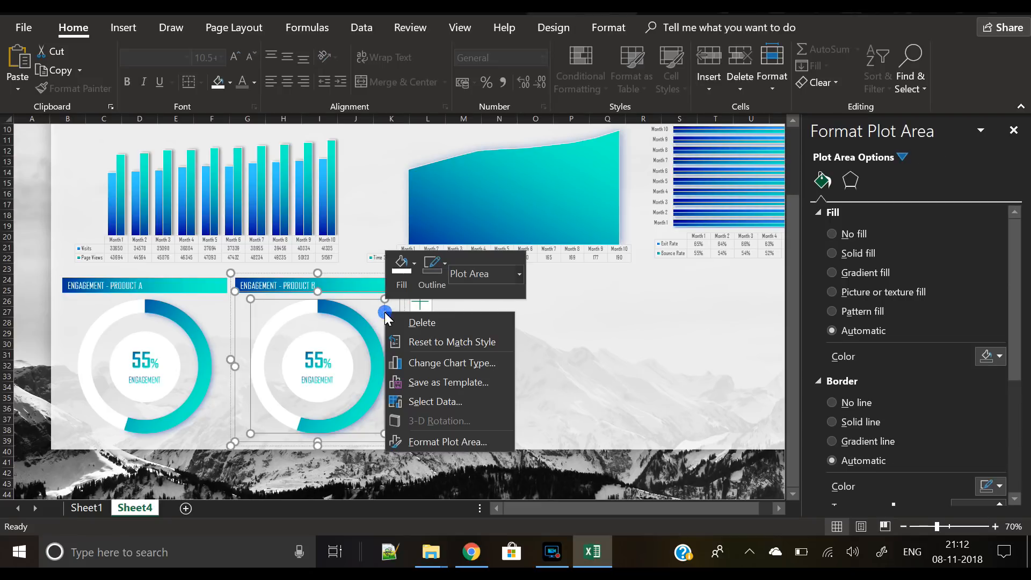
left_click(448, 407)
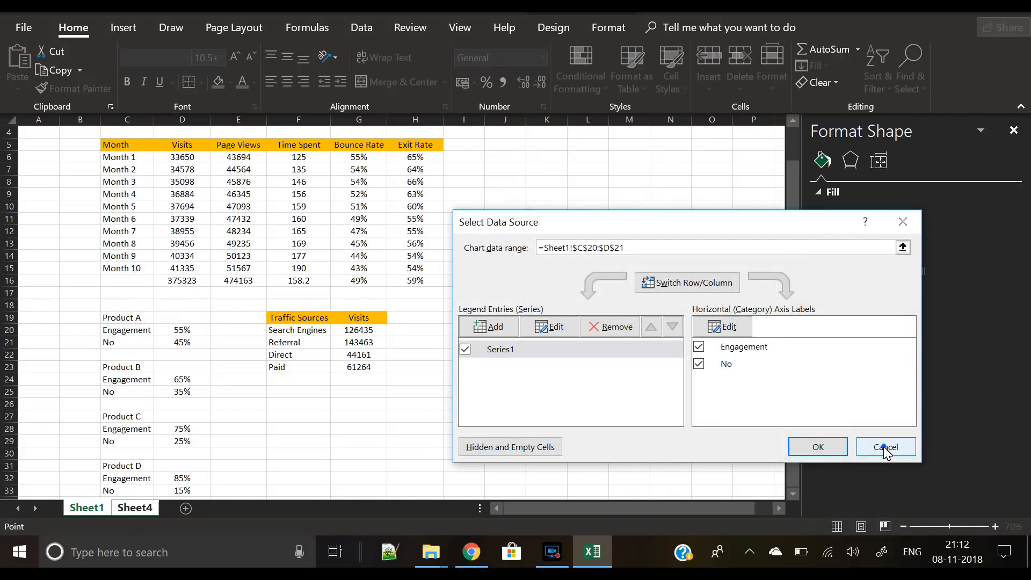
left_click(882, 445)
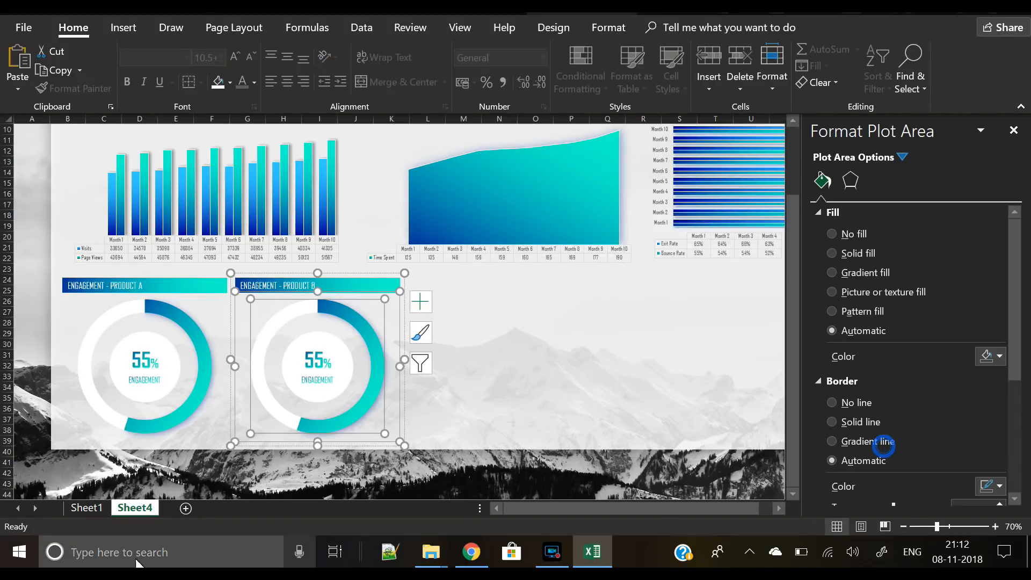
Step: Save the gradient Product B doughnut as the chart template Chart1.crtx, replacing the existing template file
right_click(386, 326)
left_click(433, 396)
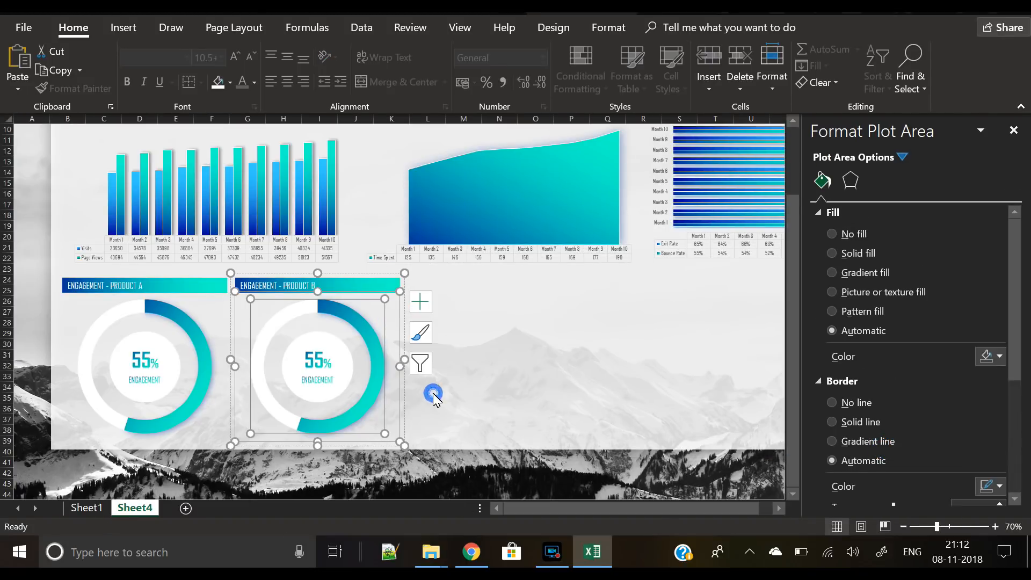
left_click(185, 107)
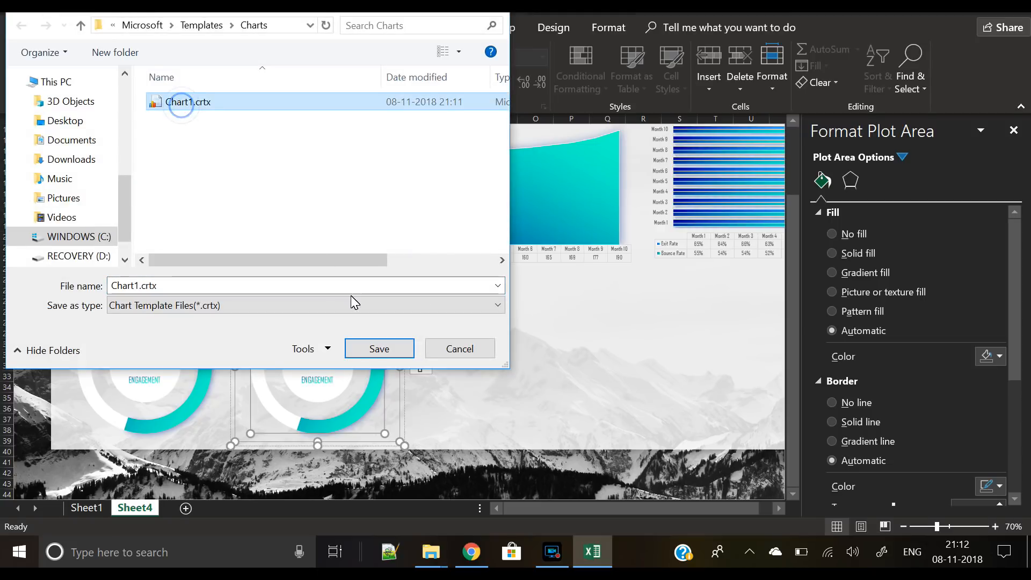
left_click(369, 349)
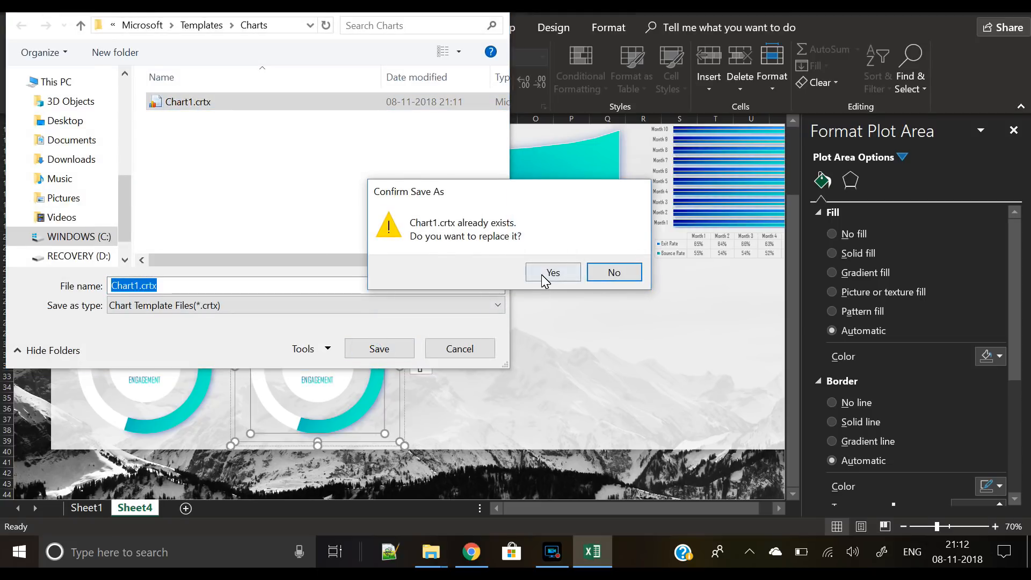
left_click(547, 272)
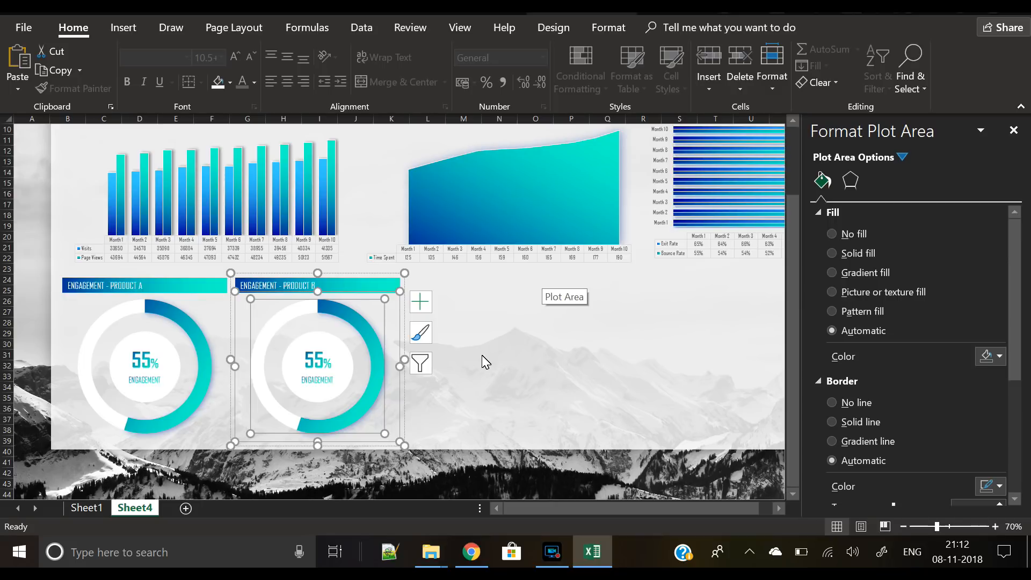
Step: Set the Product B doughnut's chart data range to Sheet1!$C$24:$D$25
left_click(384, 327)
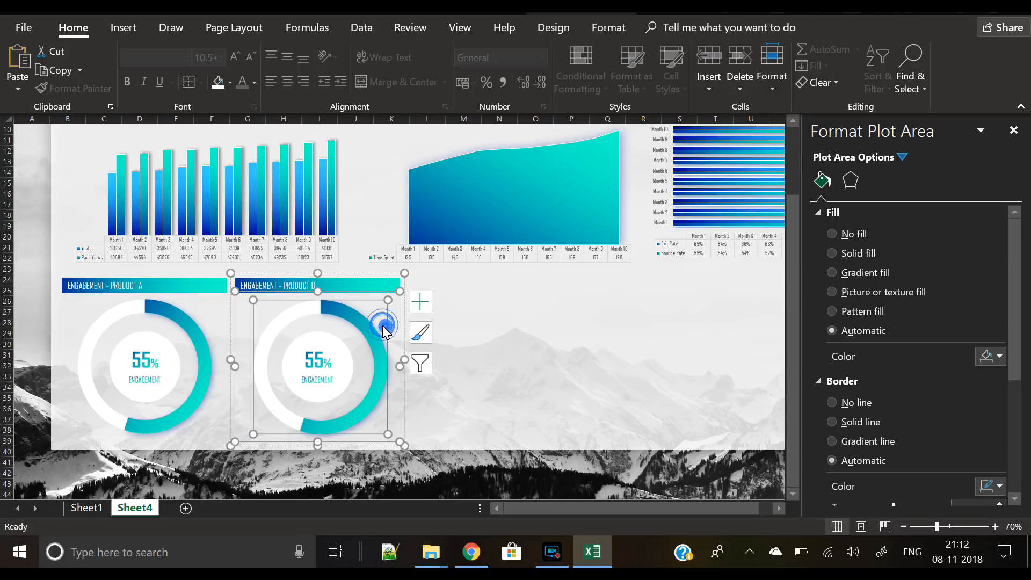
right_click(363, 325)
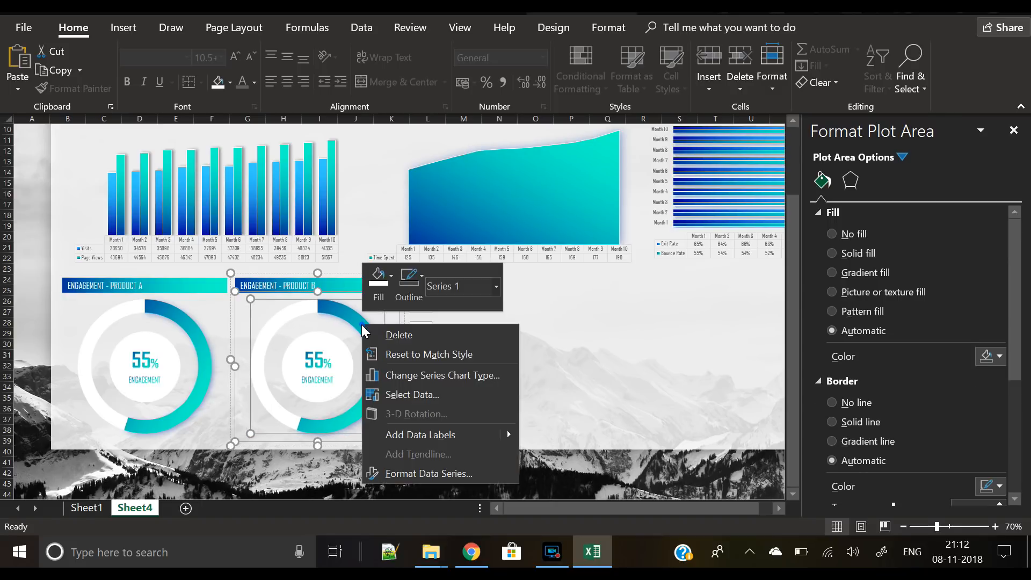
left_click(429, 397)
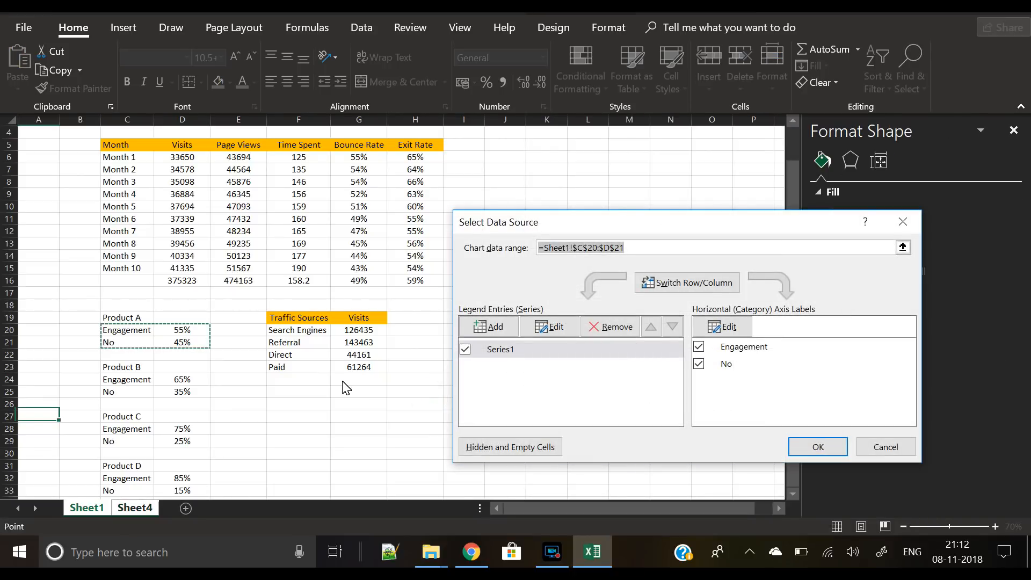
left_click_drag(146, 380, 191, 392)
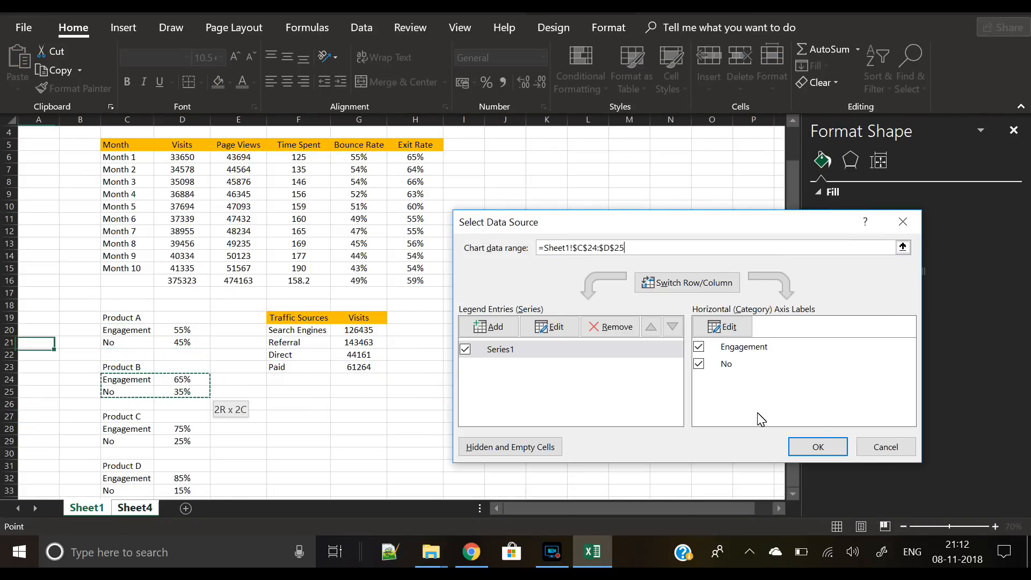
left_click(818, 446)
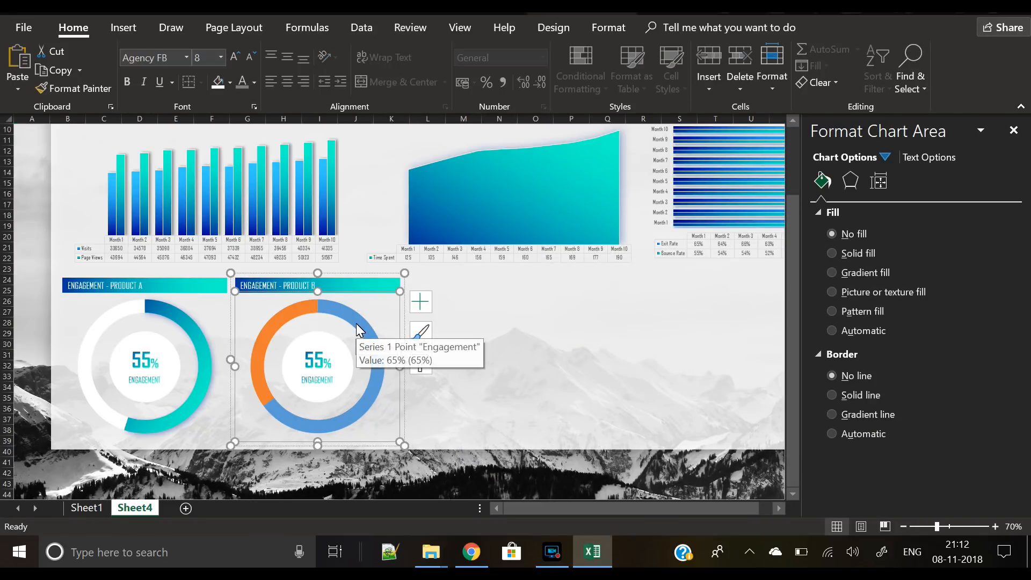
Step: Apply the saved Chart1 template to the Product B doughnut to restore its gradient styling
right_click(374, 305)
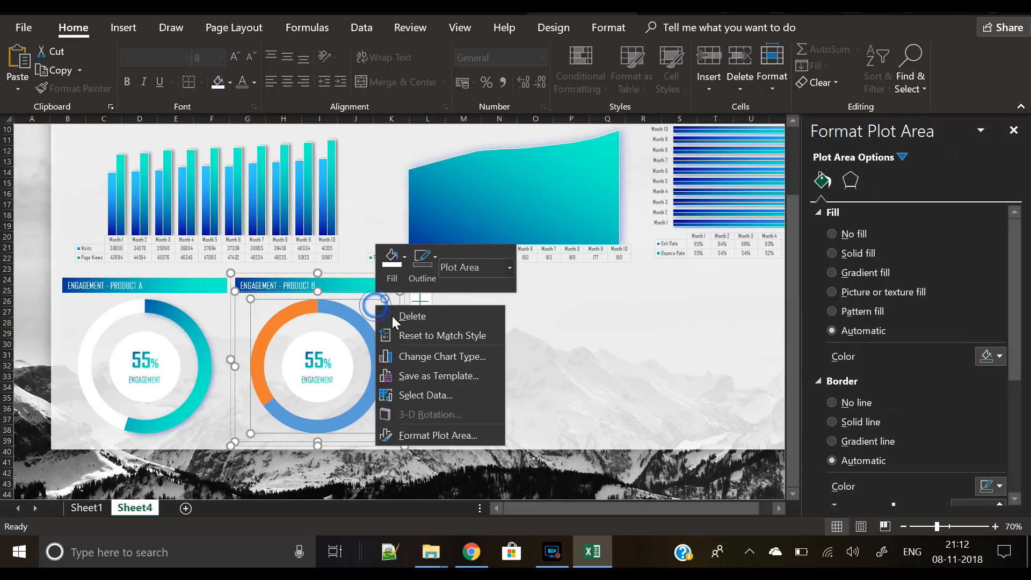
left_click(430, 358)
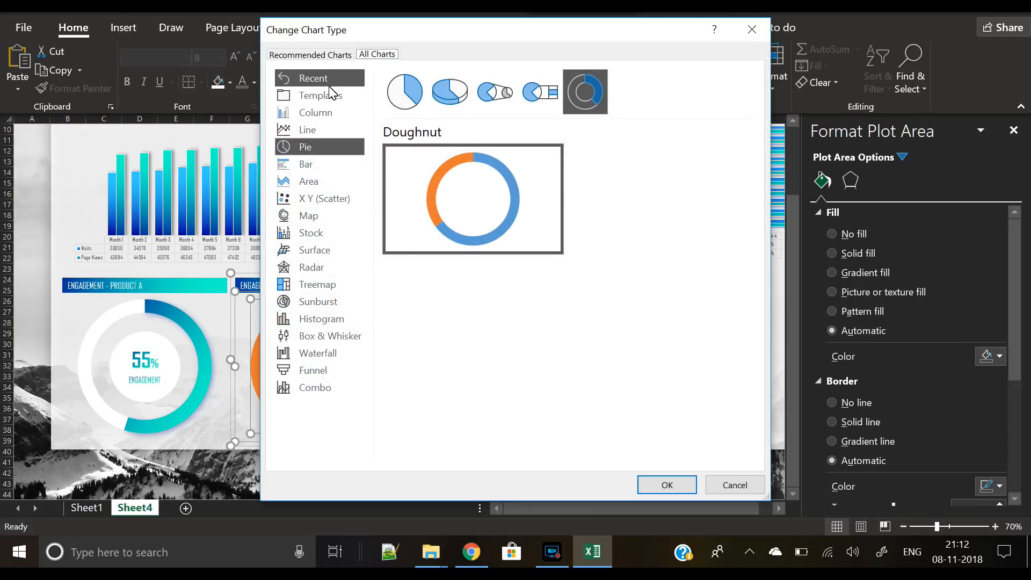
left_click(331, 95)
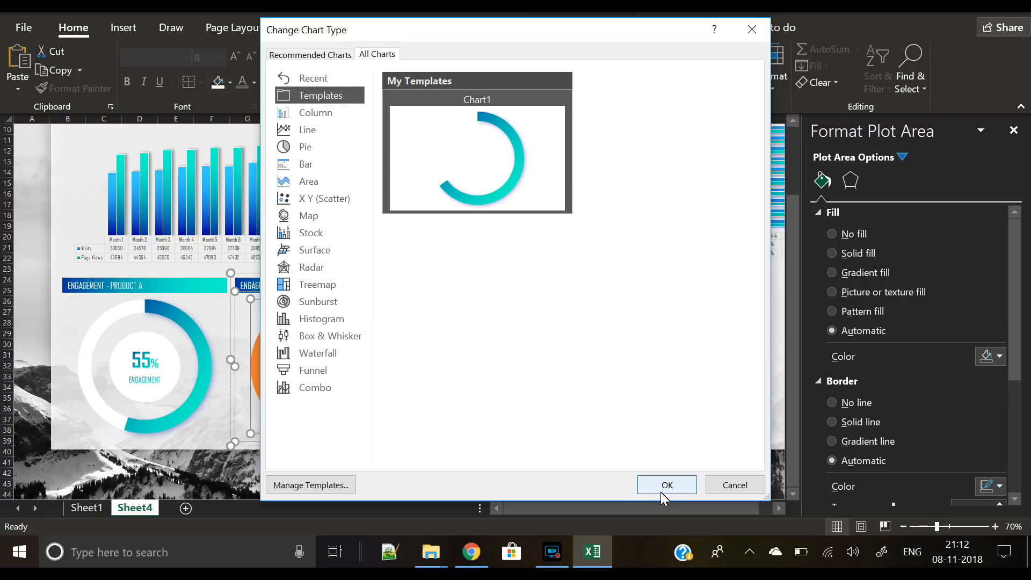
left_click(661, 491)
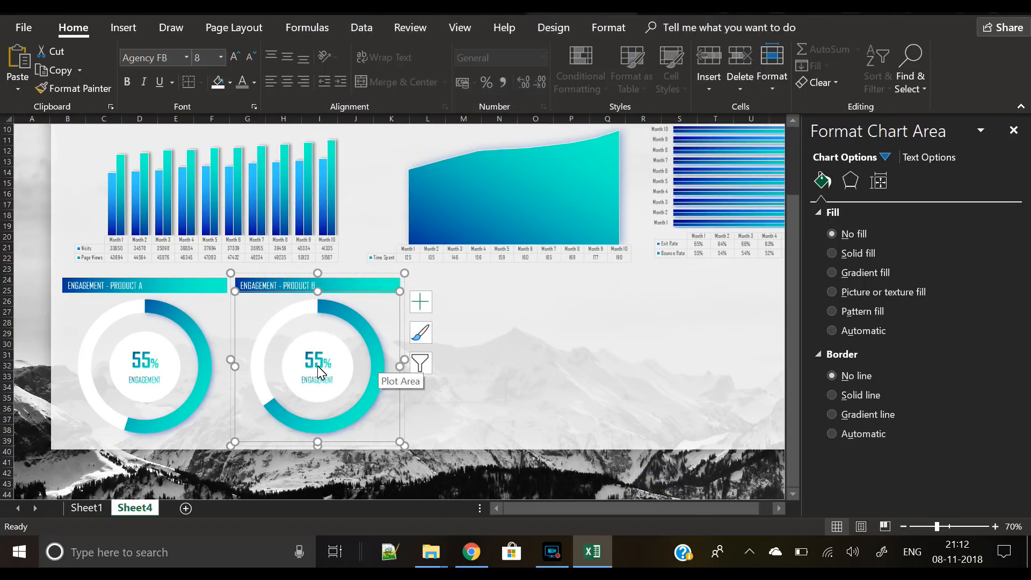
Step: Change the percentage text in the center of the Product B doughnut to 65%
left_click(319, 370)
key("BackSpace")
type("6")
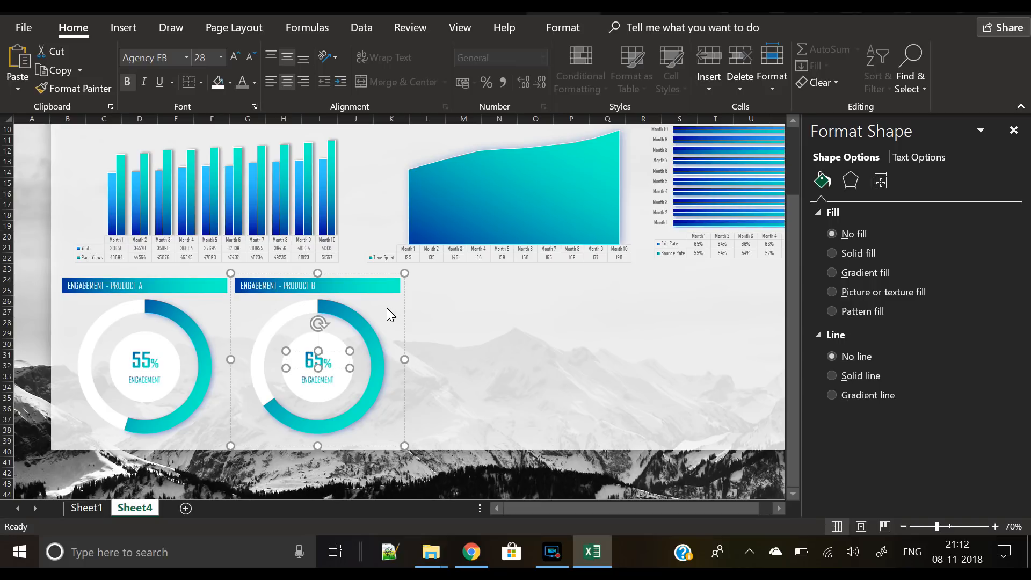
Step: Duplicate the Product A and Product B doughnut groups together and place the copies to their right in the same row
left_click(405, 326)
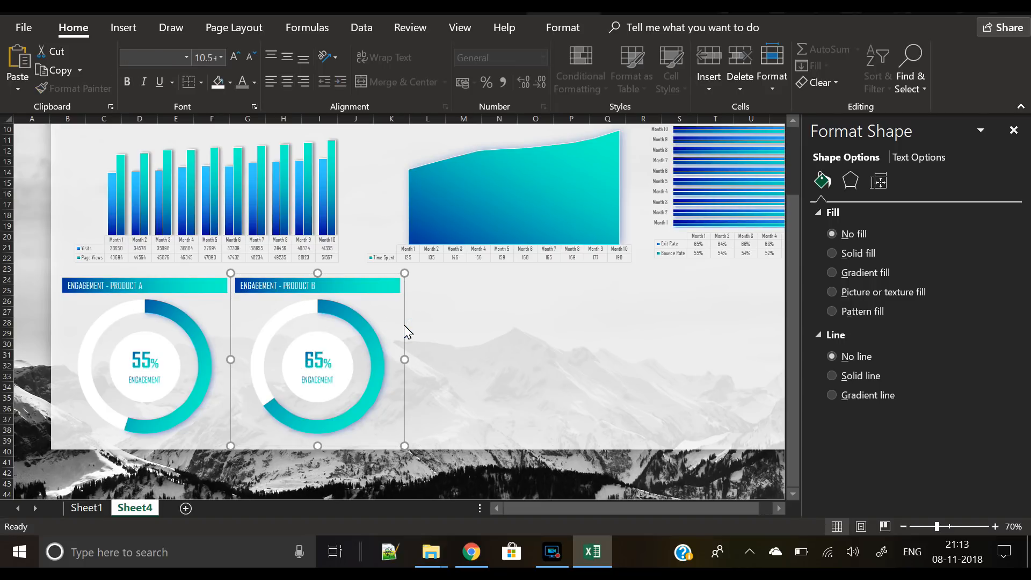
left_click(214, 305, "shift")
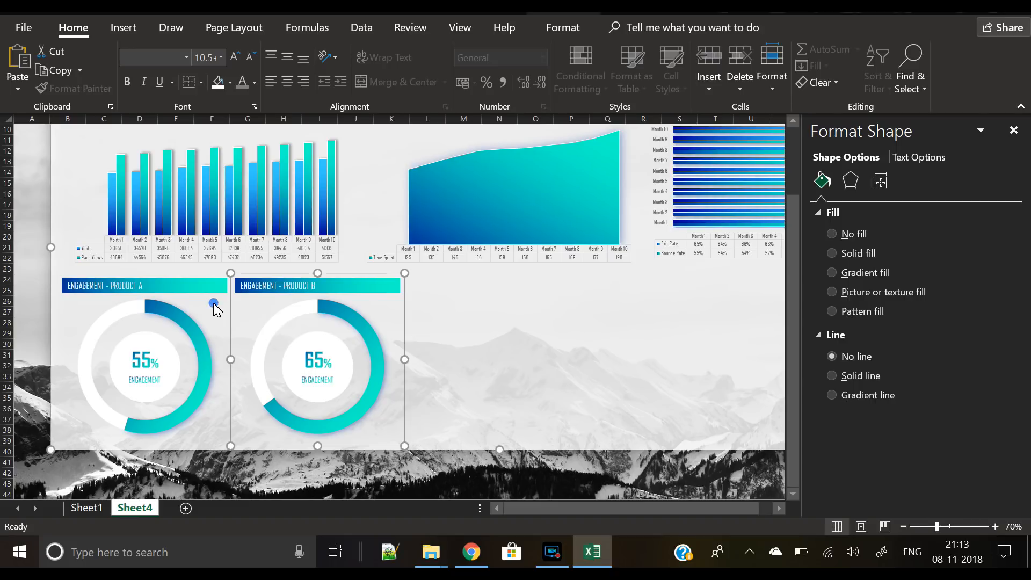
left_click(211, 283)
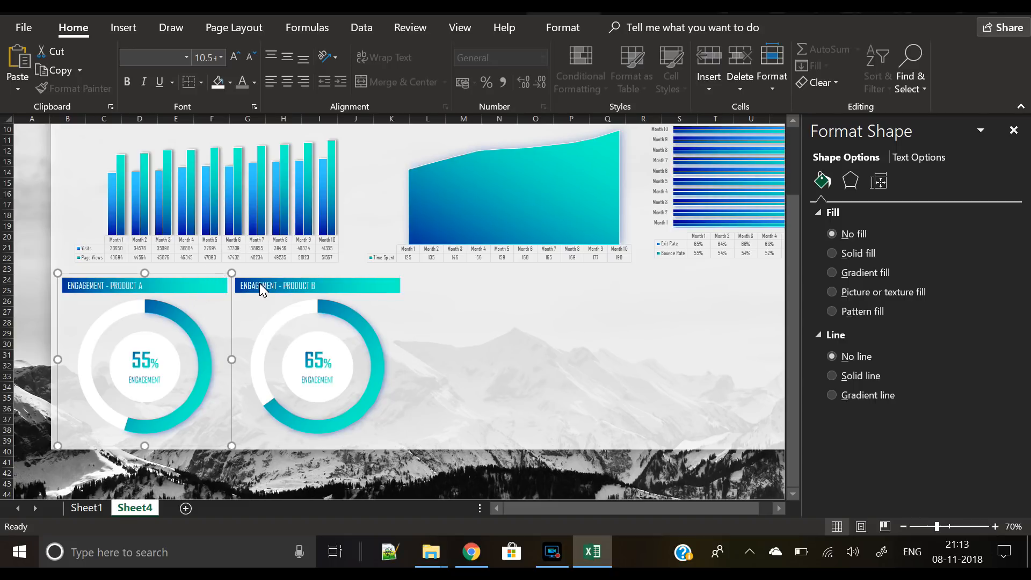
left_click(261, 288, "shift")
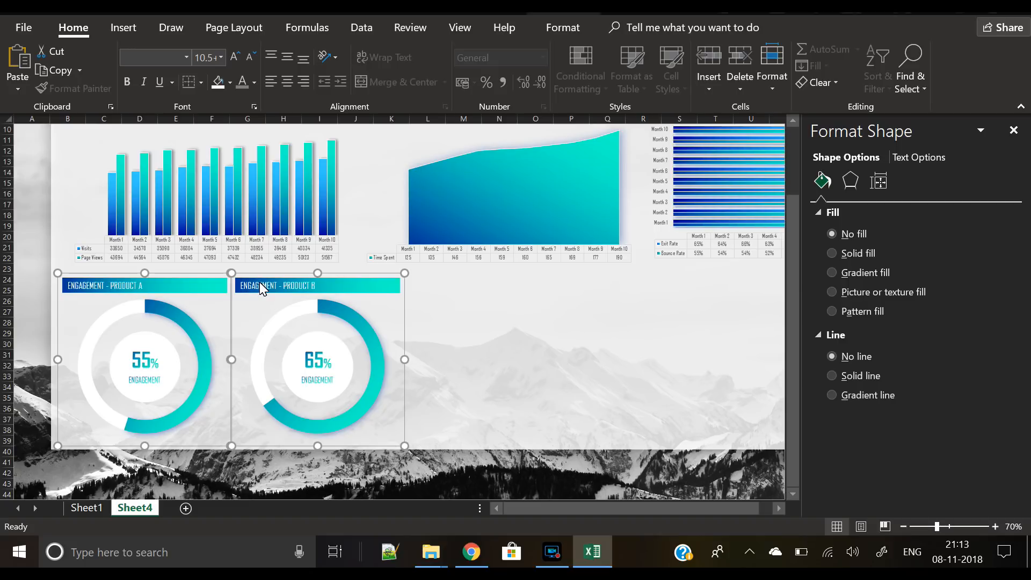
key("ctrl+d")
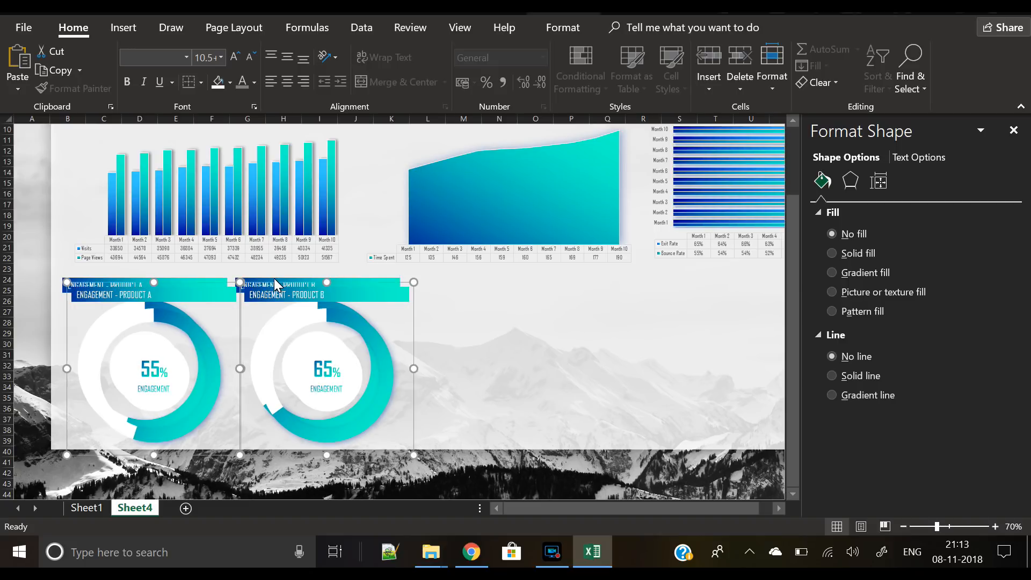
left_click_drag(272, 288, 600, 272)
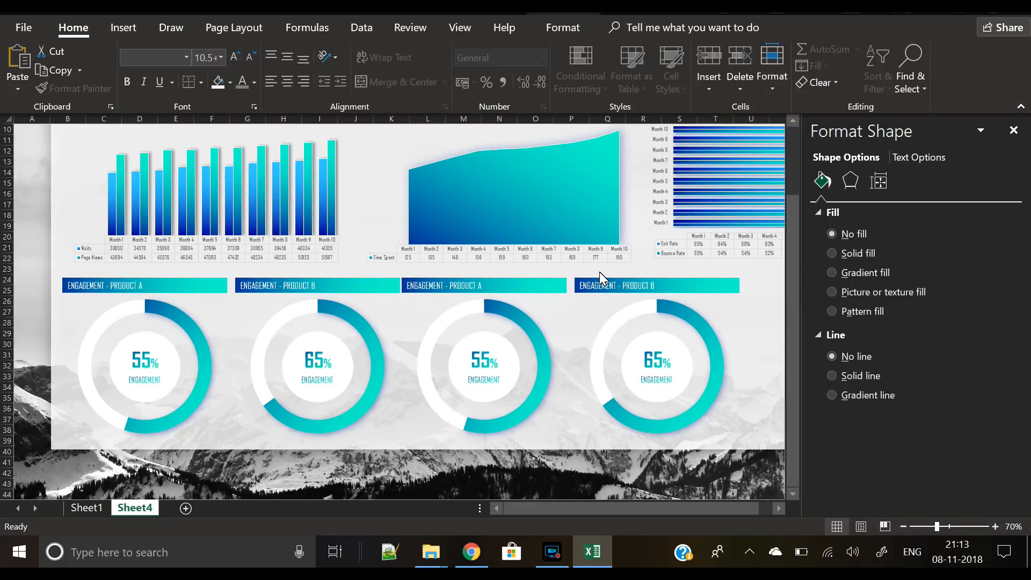
key("Up")
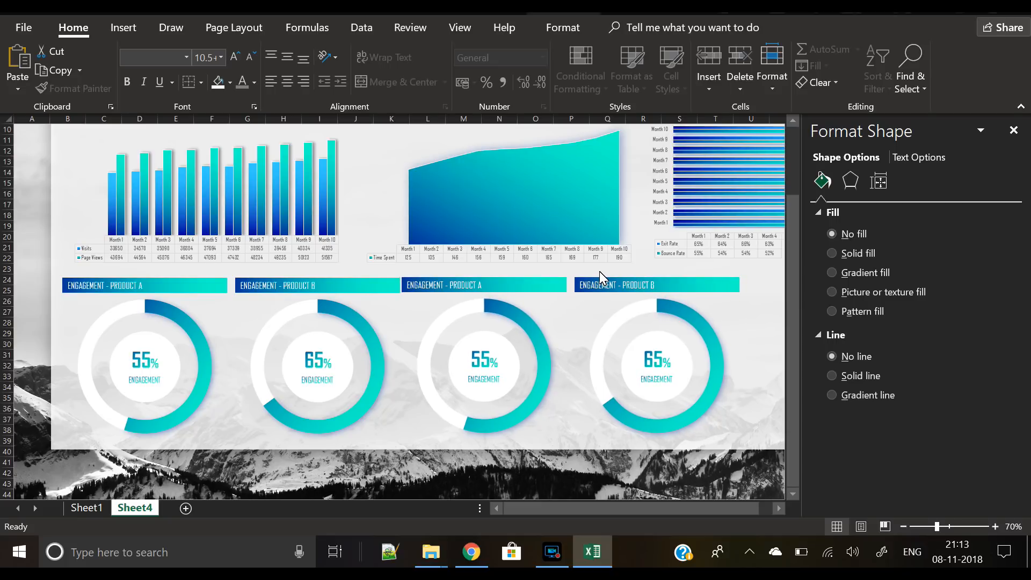
Step: Nudge the copied Product A and Product B doughnut groups down to line up with the original pair
key("Down")
key("Down")
key("Down")
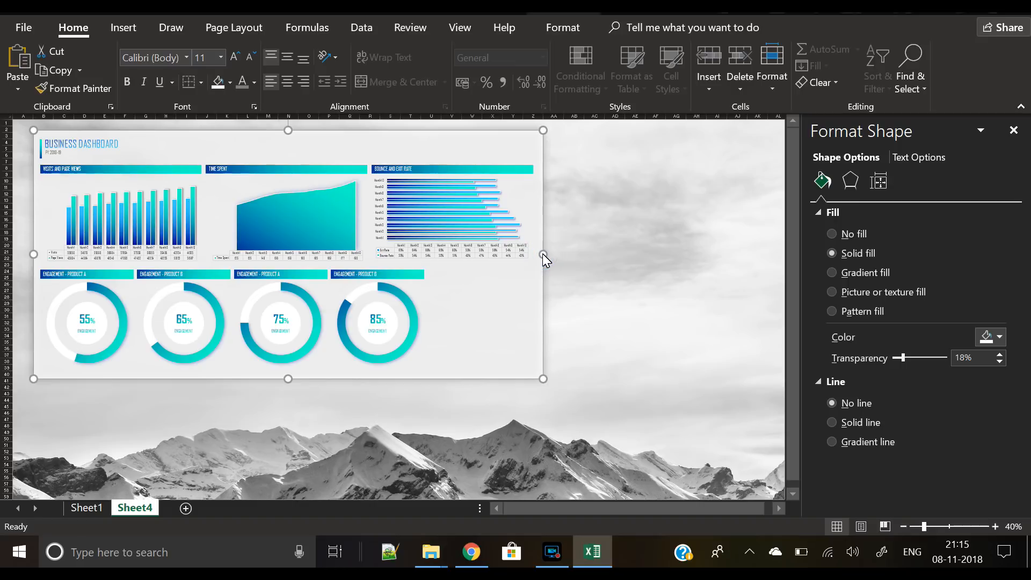
Step: Widen the dashboard's translucent background panel by extending its right edge to make room for more charts
left_click(595, 239)
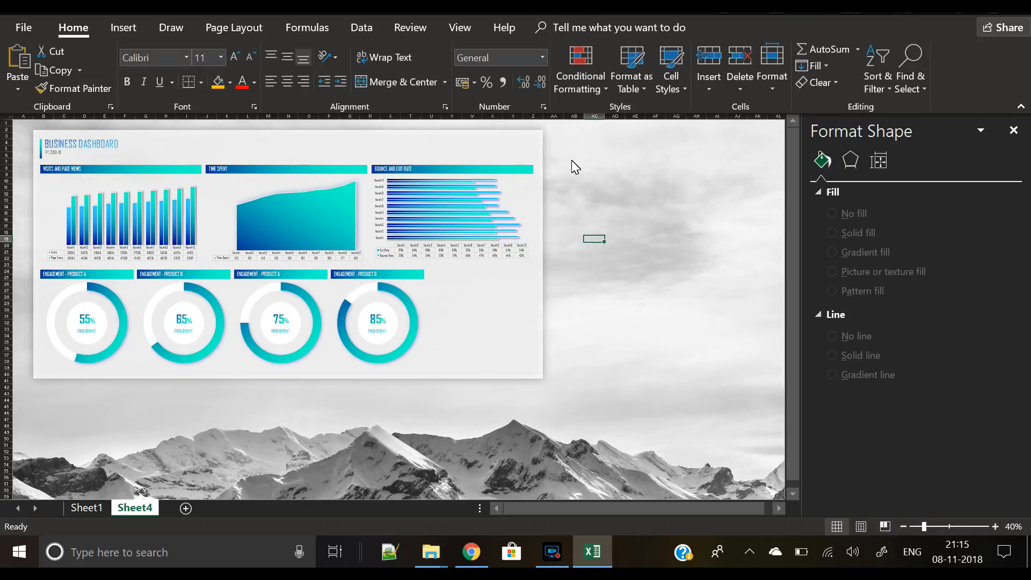
left_click(538, 280)
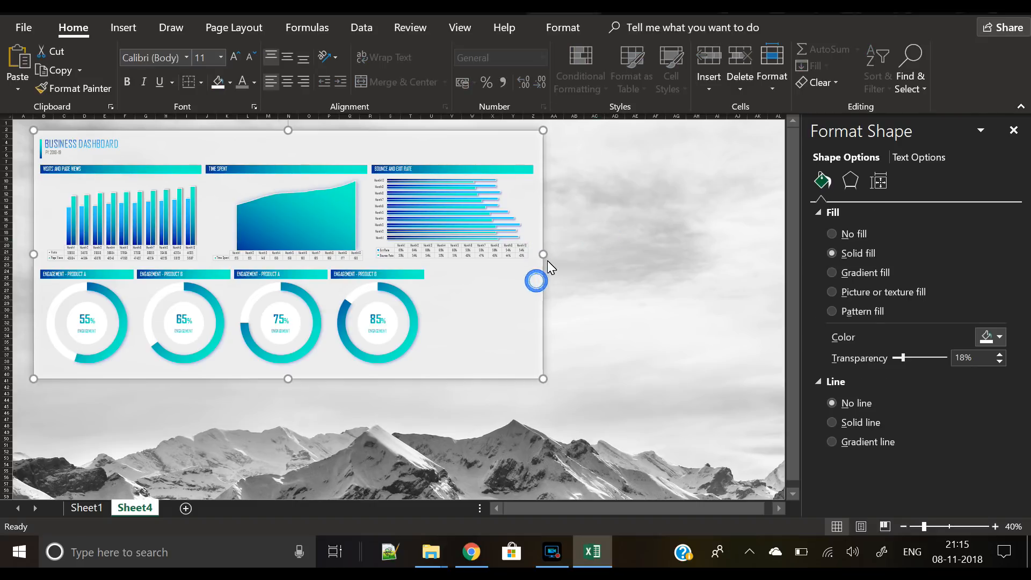
left_click_drag(543, 255, 735, 269)
Step: Move the Bounce and Exit Rate chart group horizontally to the right, leaving a wide gap after the Time Spent chart
left_click(427, 170)
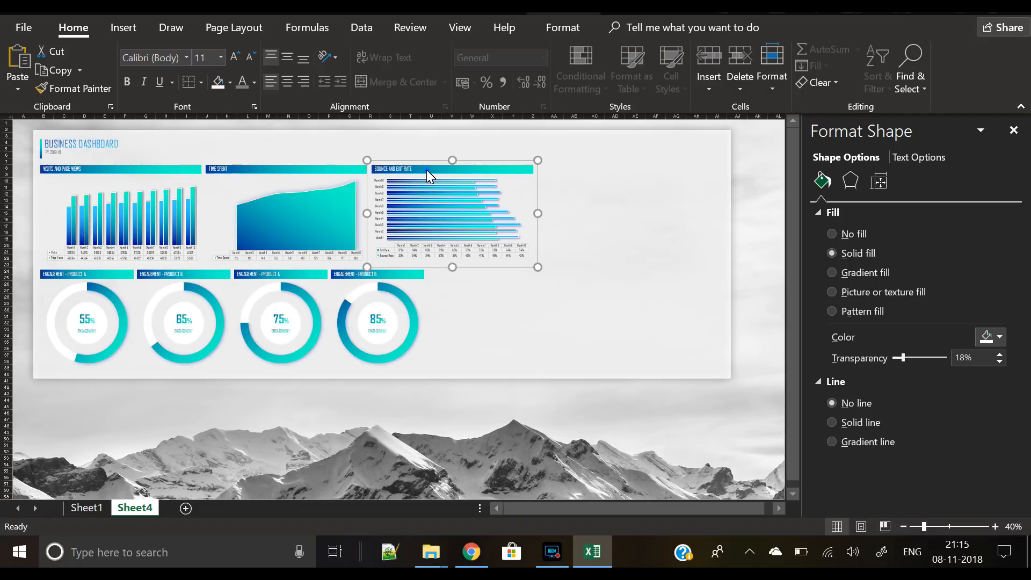
key("Right")
key("Right")
key("Right")
key("Right")
key("Right")
key("Right")
key("Right")
key("Right")
key("Right")
key("Right")
key("Right")
key("Right")
key("Right")
key("Right")
key("Right")
key("Right")
key("Right")
key("Right")
key("Right")
key("Right")
key("Right")
key("Right")
key("Right")
key("Right")
key("Right")
key("Right")
key("Right")
key("Right")
key("Right")
key("Right")
key("Right")
key("Right")
key("Right")
key("Right")
key("Right")
key("Right")
key("Right")
key("Right")
key("Right")
key("Right")
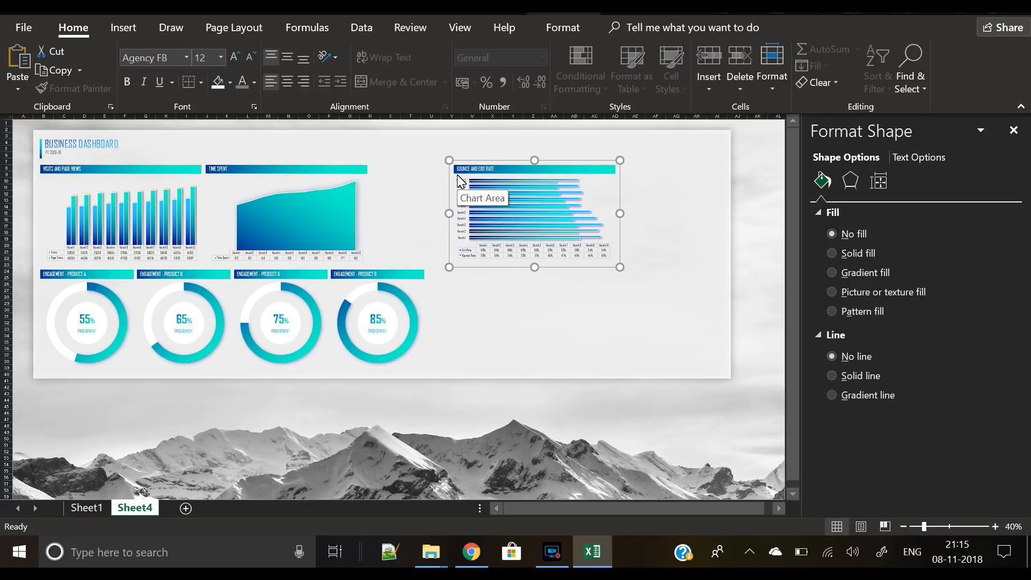
key("Left")
key("Left")
key("Left")
key("Left")
key("Left")
key("Left")
key("Left")
key("Left")
key("Left")
key("Left")
key("Left")
key("Left")
key("Left")
key("Left")
key("Left")
key("Left")
key("Left")
key("Left")
key("Left")
key("Left")
key("Left")
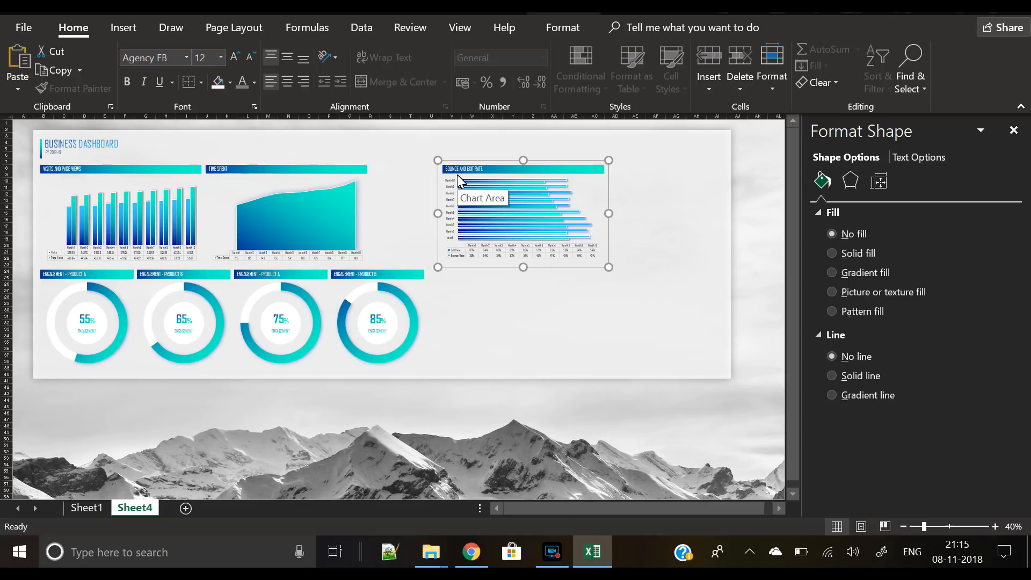
key("Right")
key("Right")
key("Right")
key("Right")
key("Right")
key("Right")
key("Right")
key("Right")
key("Right")
key("Right")
key("Right")
key("Right")
key("Right")
key("Right")
key("Right")
key("Right")
key("Right")
key("Right")
key("Right")
key("Right")
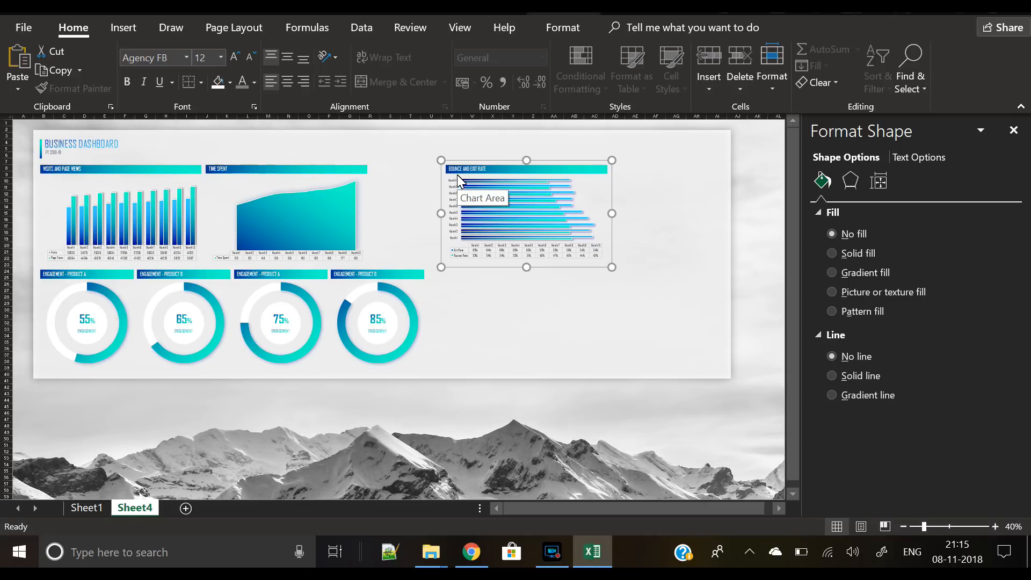
key("Right")
key("Right")
key("Right")
key("Right")
key("Right")
key("Right")
key("Right")
key("Right")
key("Right")
key("Right")
key("Right")
key("Right")
key("Right")
key("Right")
key("Right")
key("Right")
key("Right")
key("Right")
key("Right")
key("Right")
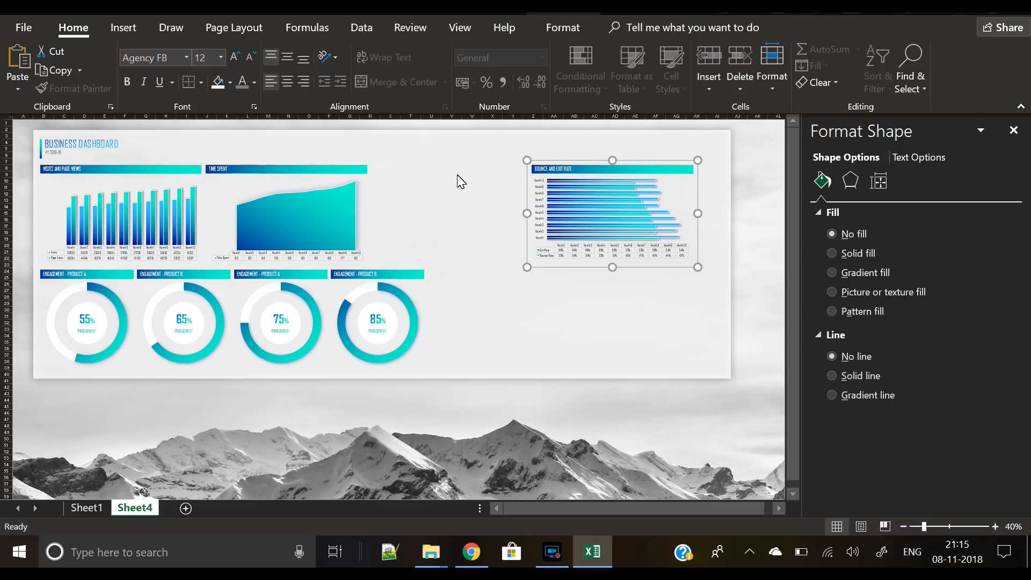
key("Left")
key("Left")
key("Left")
key("Left")
key("Left")
key("Left")
key("Left")
key("Left")
key("Left")
key("Left")
key("Left")
key("Left")
key("Left")
key("Left")
key("Left")
key("Left")
key("Left")
key("Left")
key("Left")
key("Left")
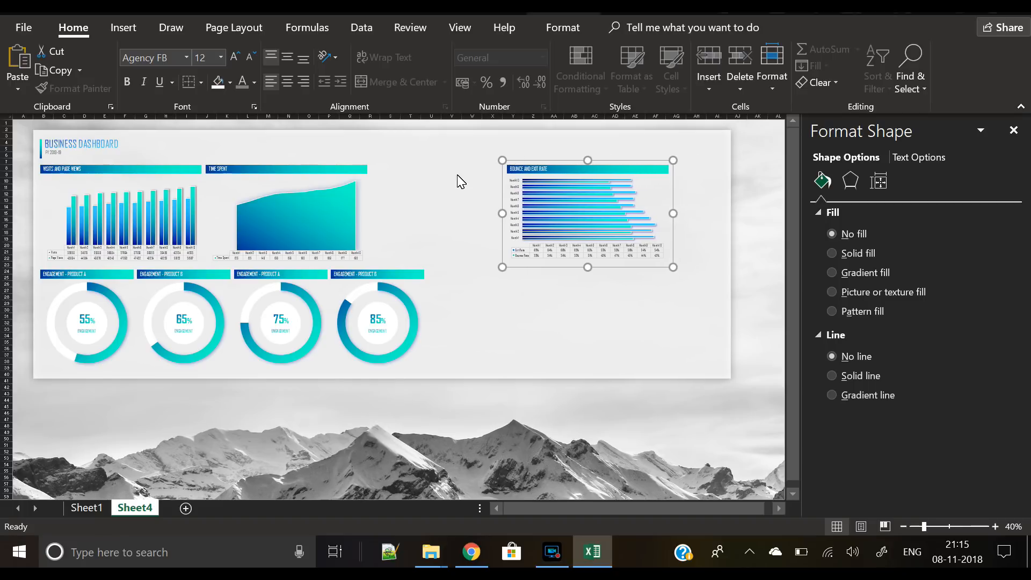
key("Left")
key("Left")
key("Left")
key("Left")
key("Left")
key("Left")
key("Left")
key("Left")
key("Left")
key("Left")
key("Left")
key("Left")
key("Left")
key("Left")
key("Left")
key("Left")
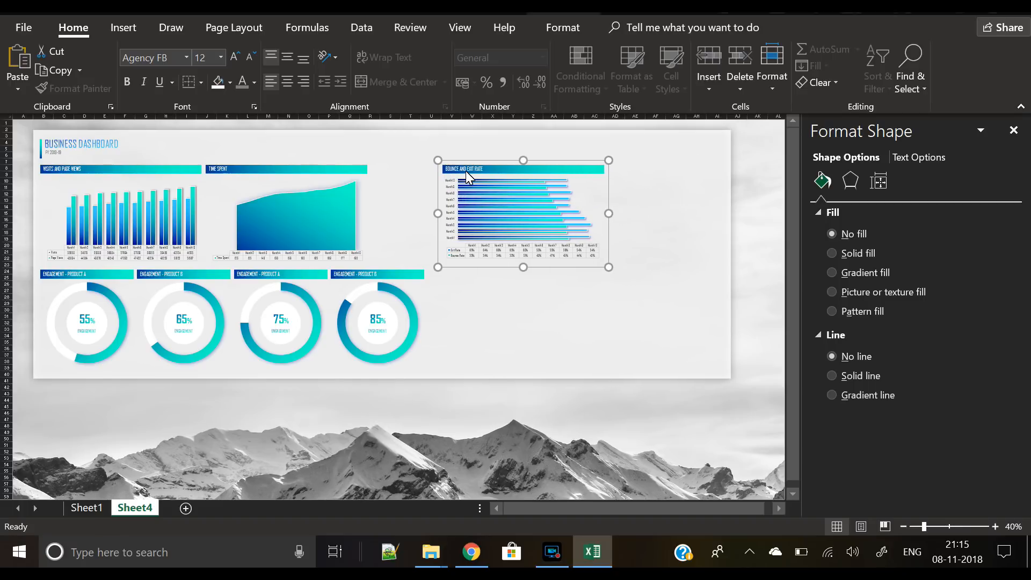
key("Right")
key("Right")
key("Right")
key("Right")
key("Right")
key("Right")
key("Right")
key("Right")
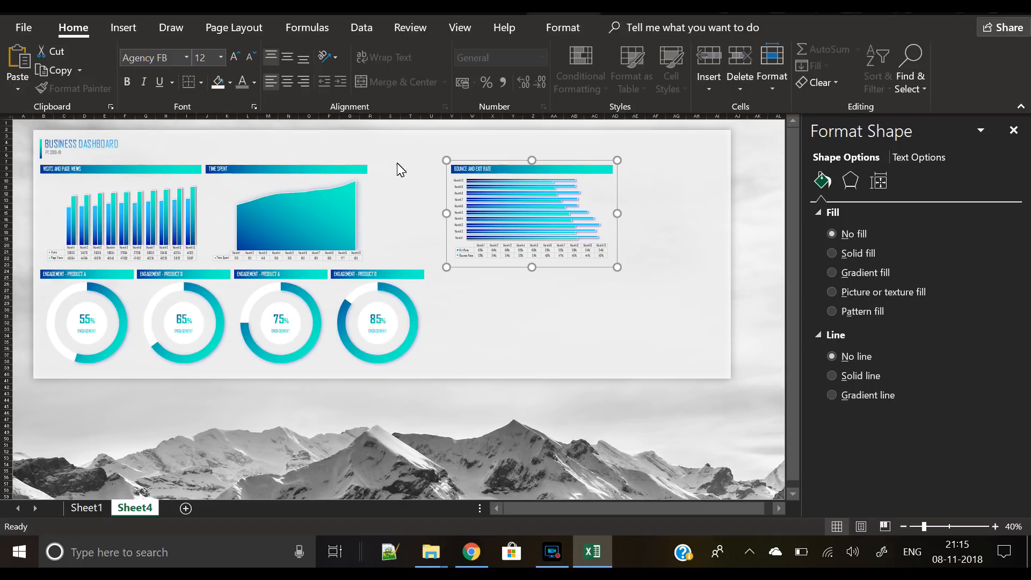
Step: Select the Time Spent and the Visits and Page Views chart groups together
left_click(386, 207)
left_click(359, 207)
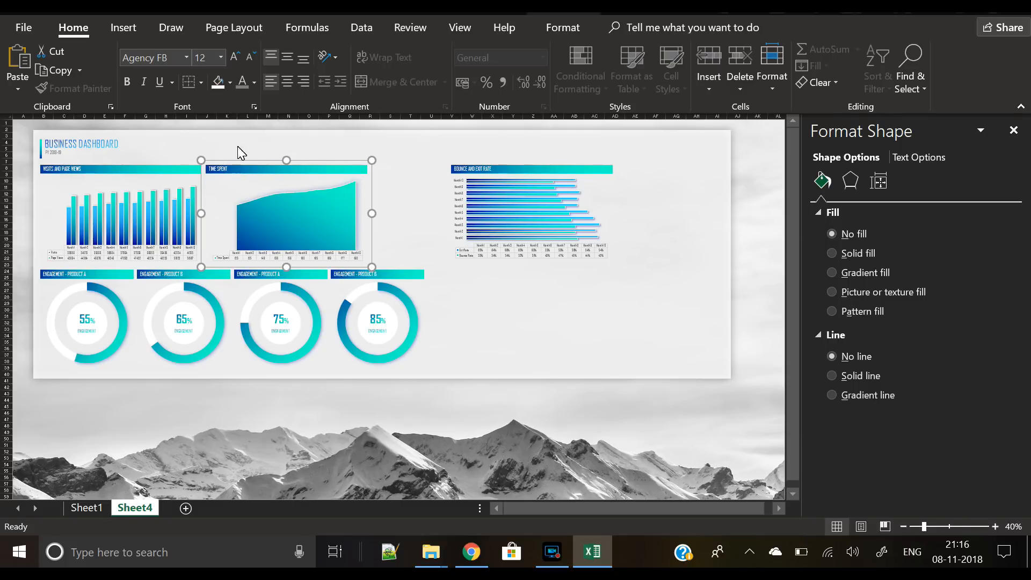
left_click(163, 183, "ctrl")
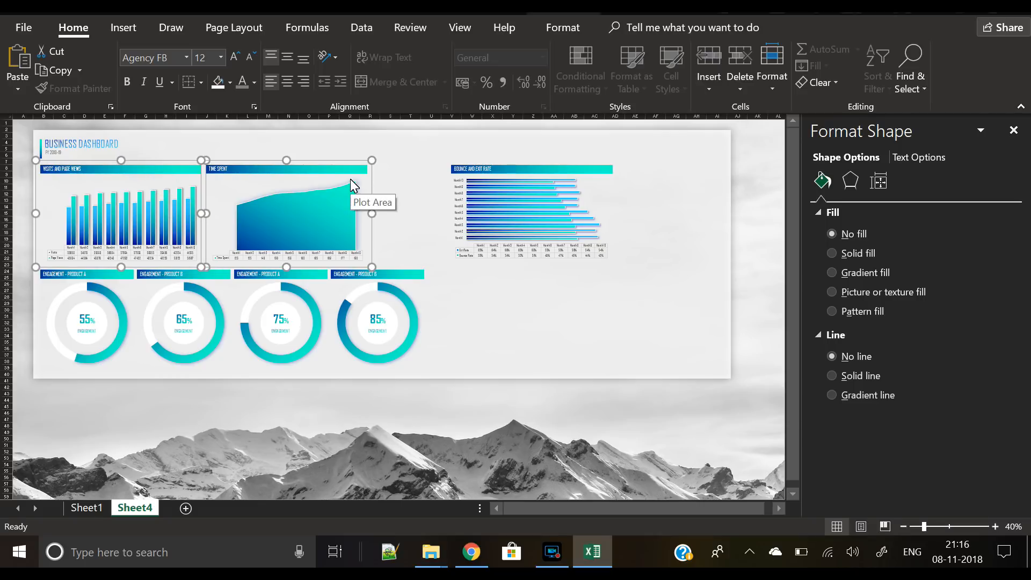
key("F5")
left_click(773, 407)
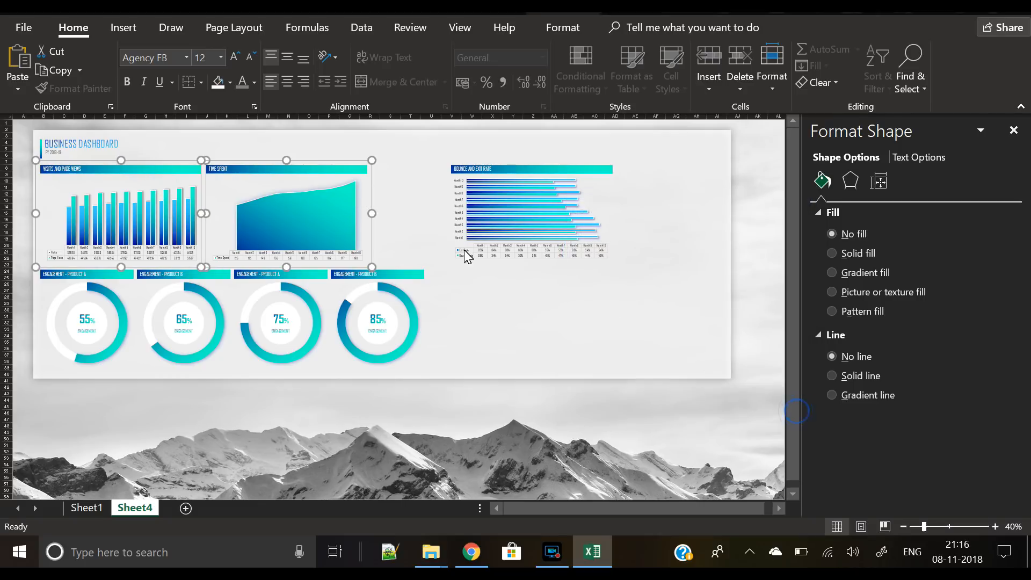
left_click(553, 553)
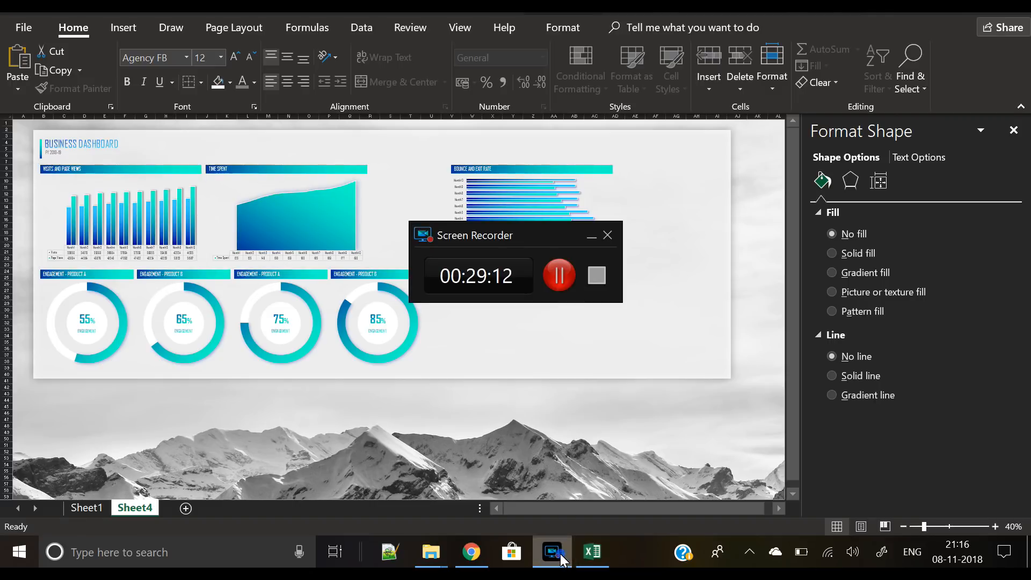
left_click(558, 561)
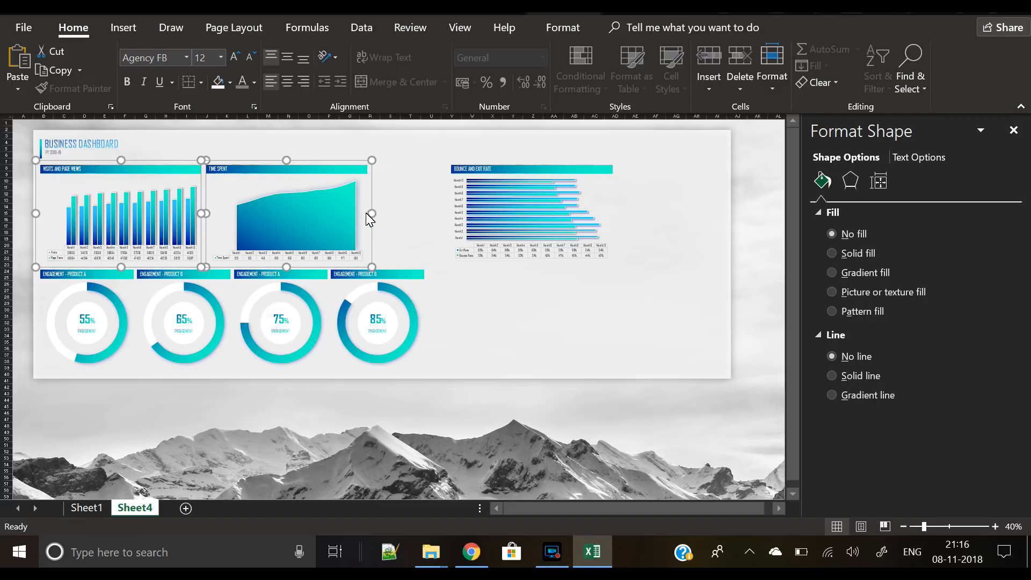
Step: Group the Visits and Page Views and Time Spent charts together, and stretch the group horizontally to span the four doughnuts
right_click(375, 219)
mouse_move(442, 309)
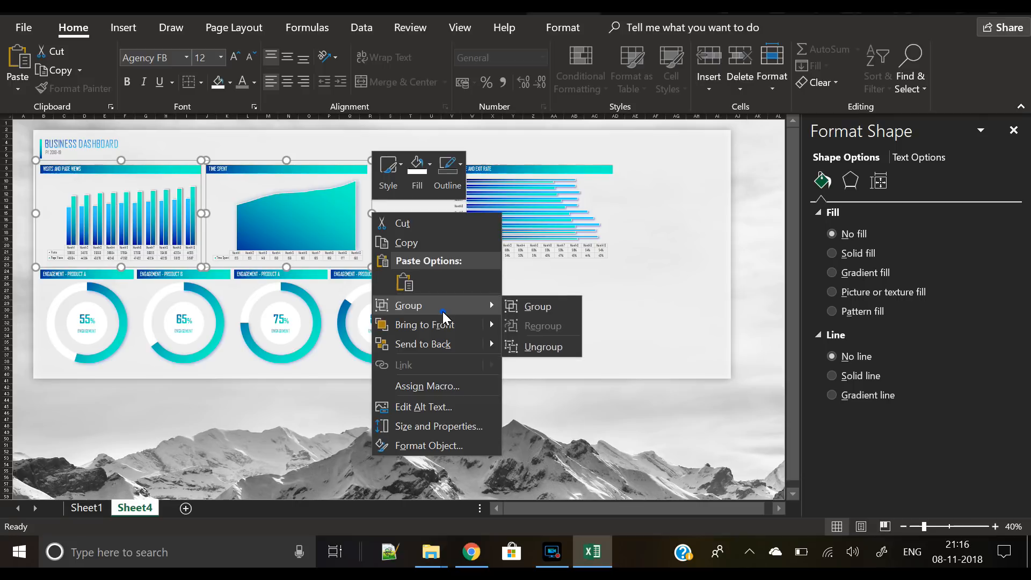
left_click(514, 306)
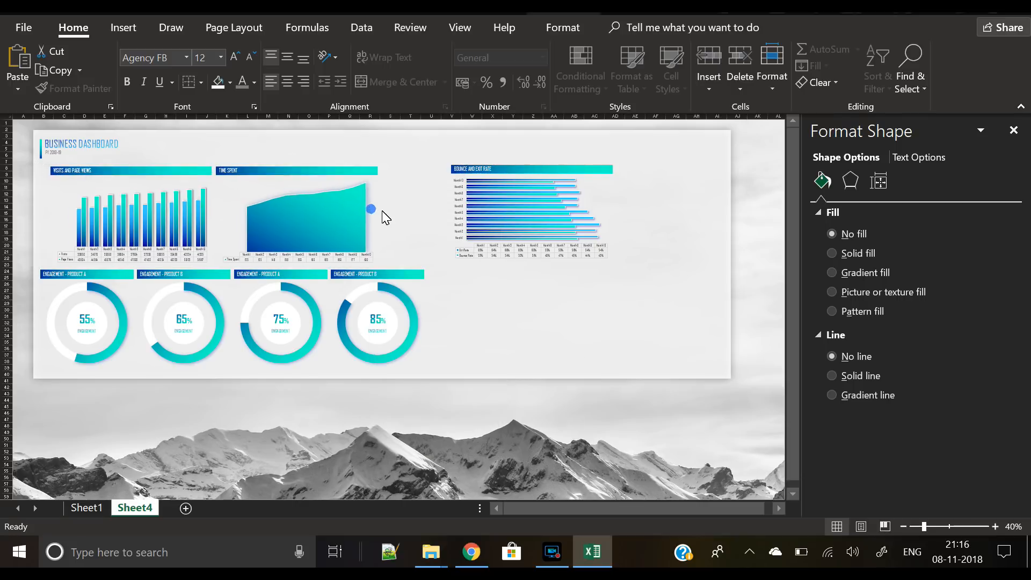
key("ctrl+z")
left_click_drag(375, 214, 426, 221)
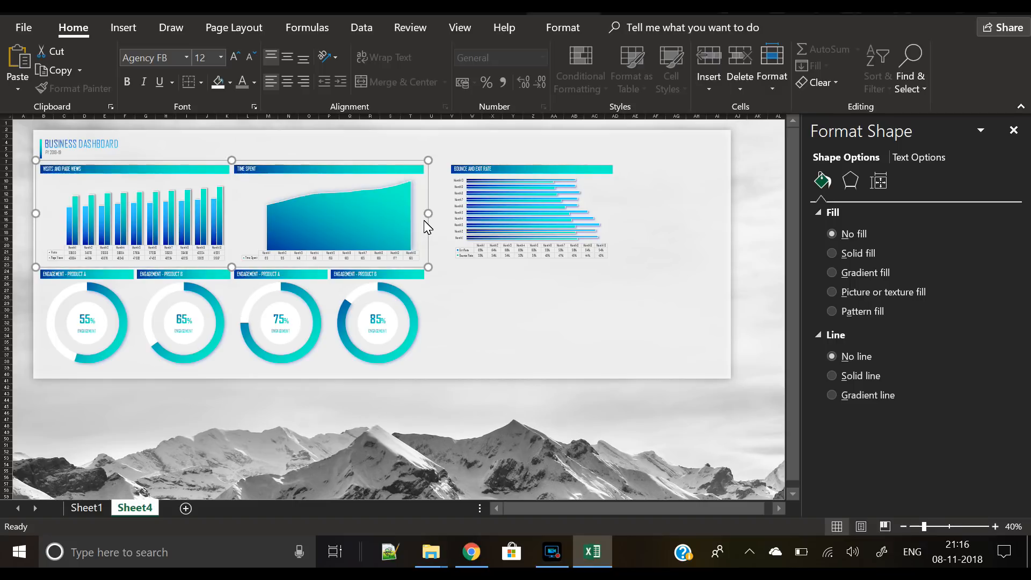
Step: Check the size of the Time Spent title bar within the stretched chart group
left_click(451, 277)
left_click(267, 191)
left_click(264, 189)
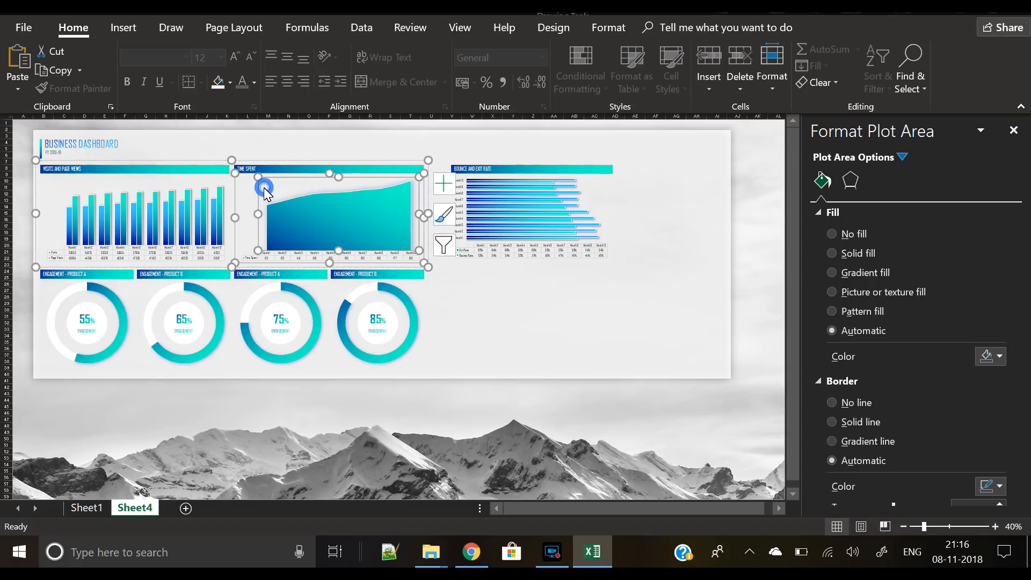
left_click(236, 186)
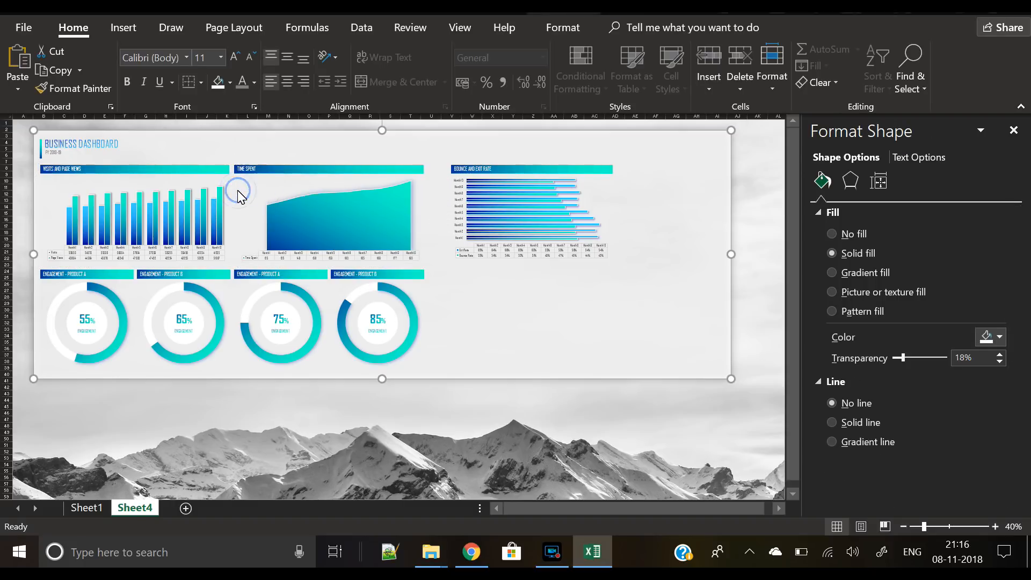
left_click(376, 173)
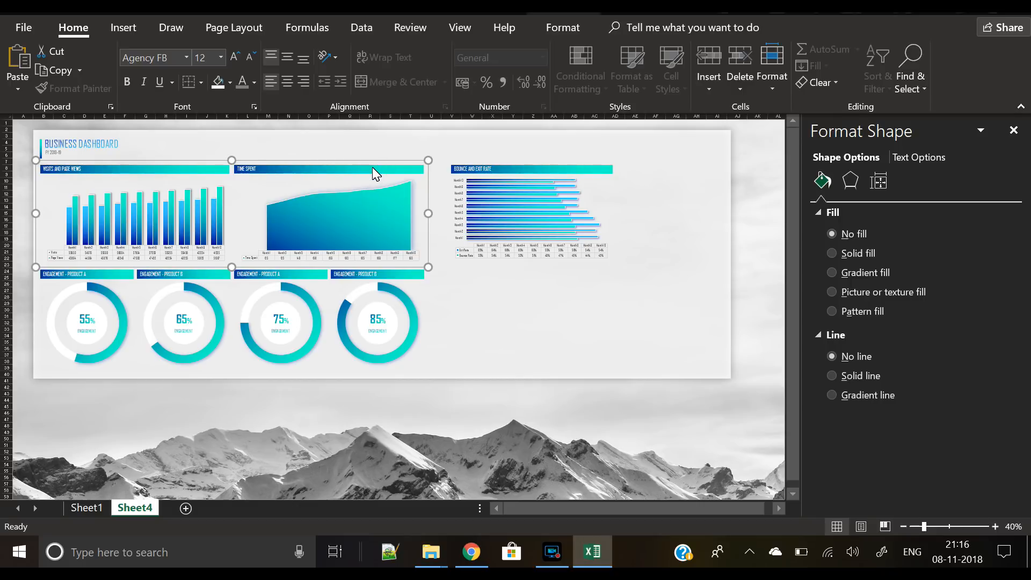
left_click(373, 168)
left_click(571, 24)
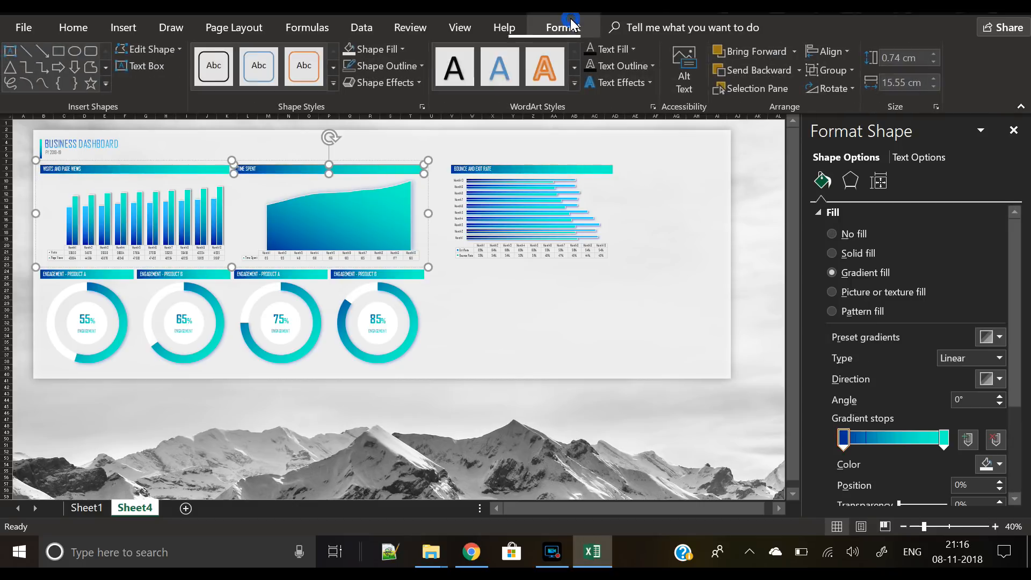
left_click(548, 269)
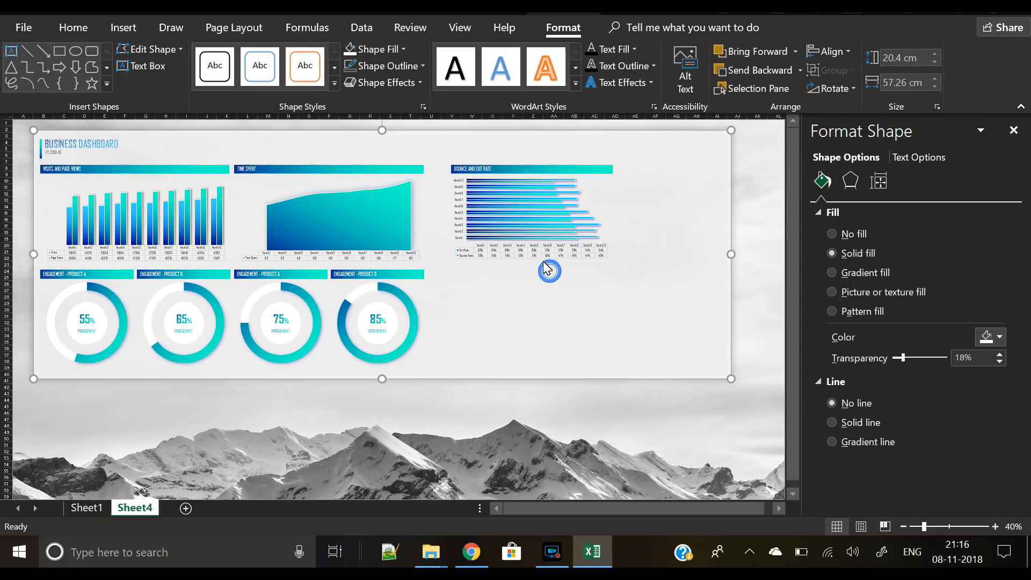
left_click(537, 262)
left_click_drag(531, 268, 521, 372)
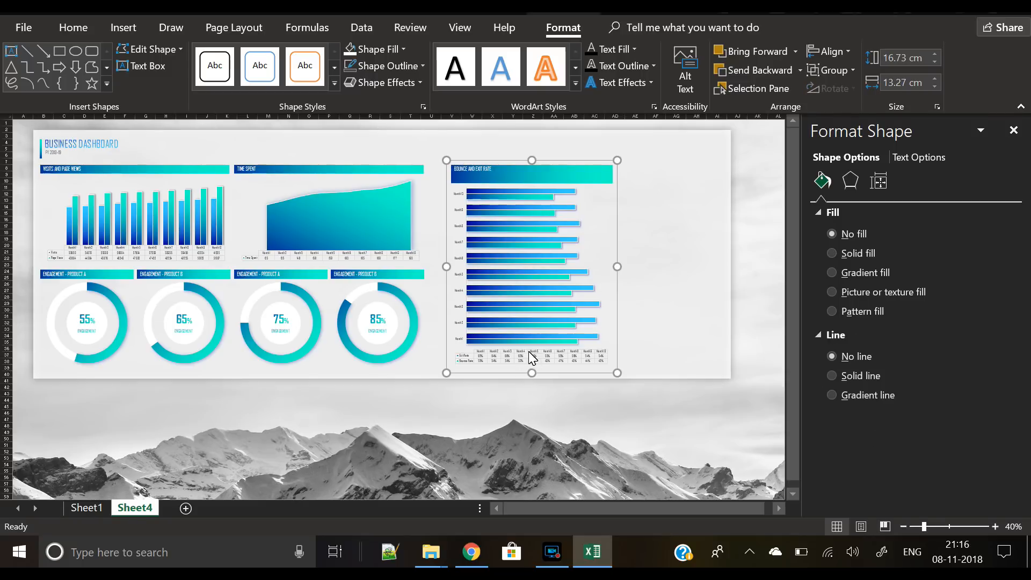
key("ctrl+z")
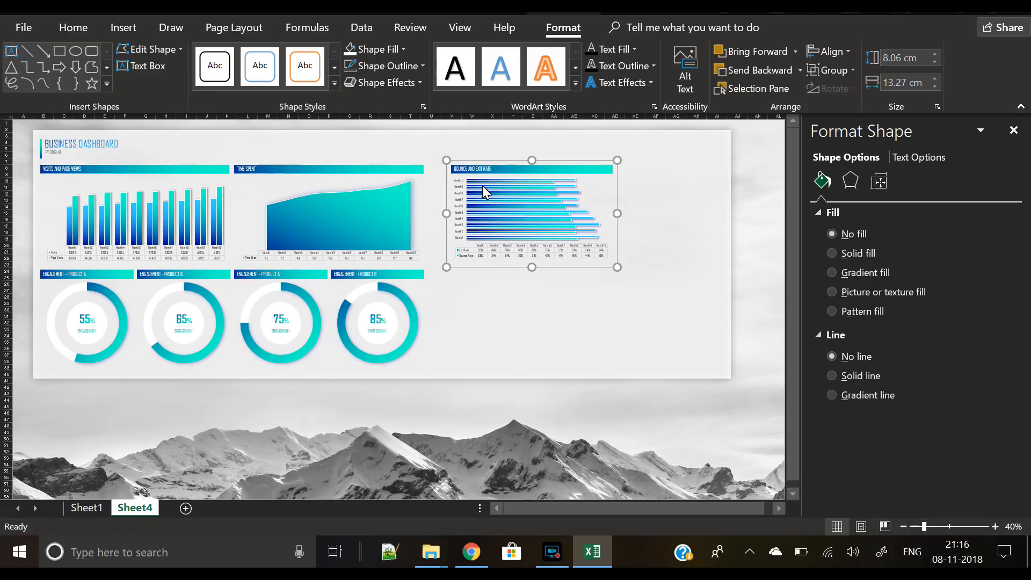
Step: Stretch only the bar chart inside the Bounce and Exit Rate group downward to about the doughnuts' lower edge, leaving its title bar alone
left_click(476, 176)
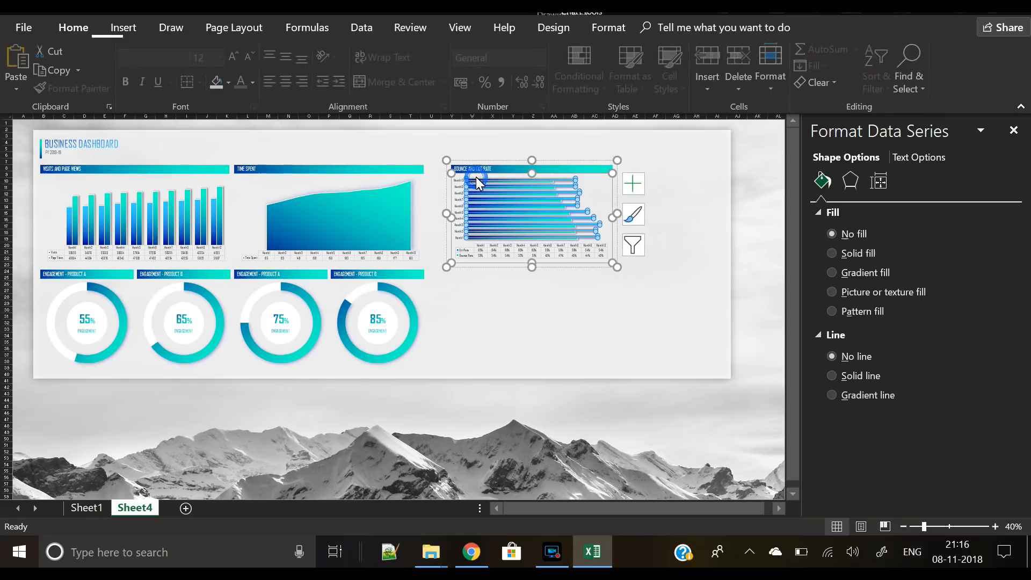
left_click(602, 197)
left_click(585, 257)
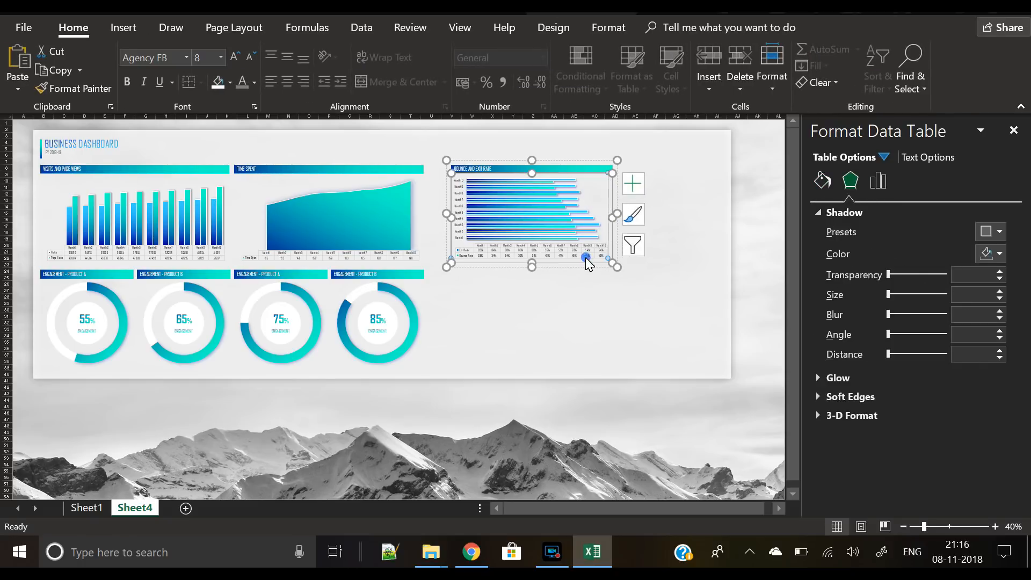
left_click(558, 266)
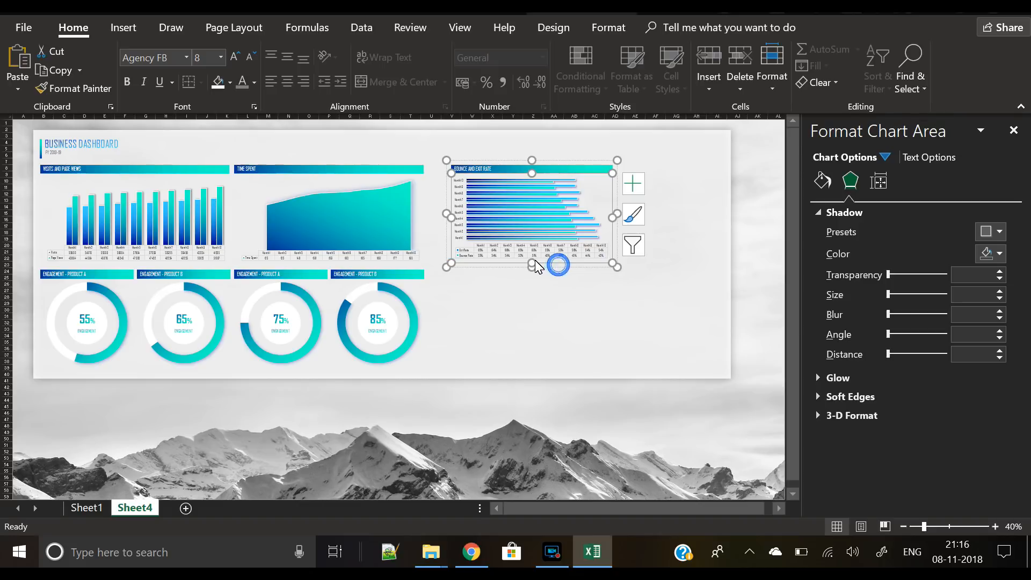
left_click_drag(532, 265, 529, 359)
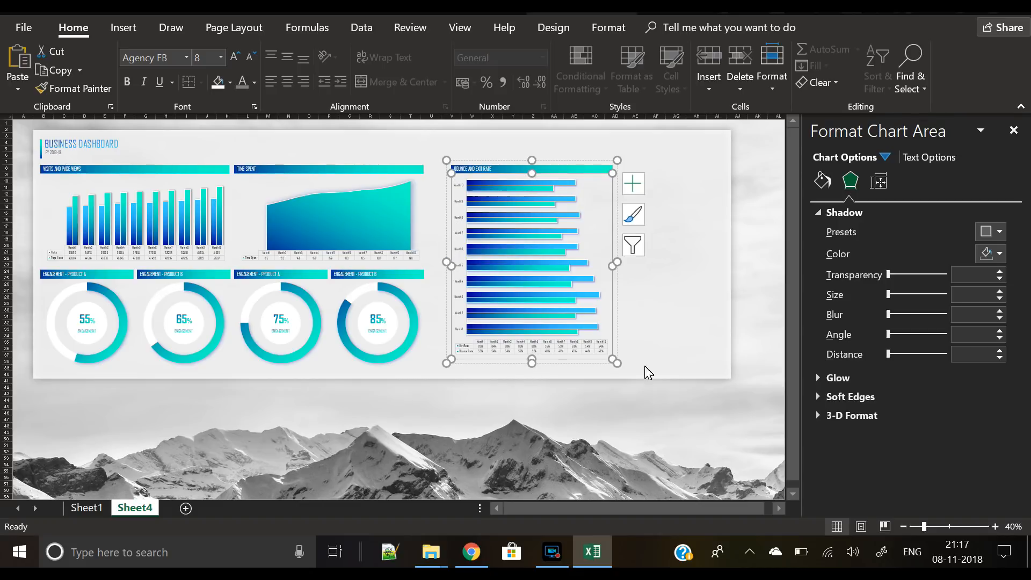
left_click(601, 407)
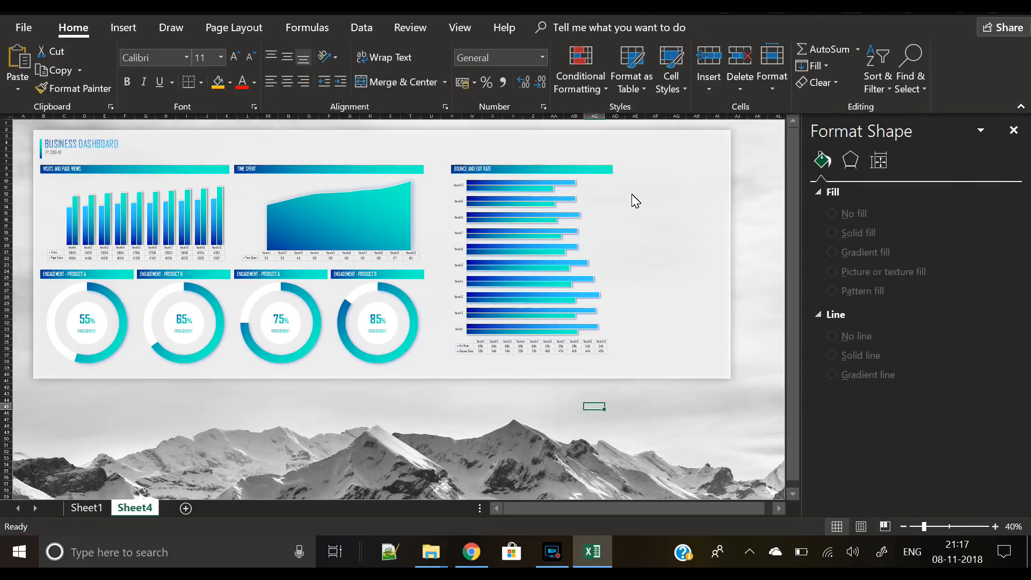
Step: Nudge the Bounce and Exit Rate group horizontally until it sits right beside the Time Spent chart
left_click(503, 167)
key("Left")
key("Left")
key("Left")
key("Left")
key("Left")
key("Left")
key("Left")
key("Left")
key("Left")
key("Left")
key("Left")
key("Left")
key("Left")
key("Left")
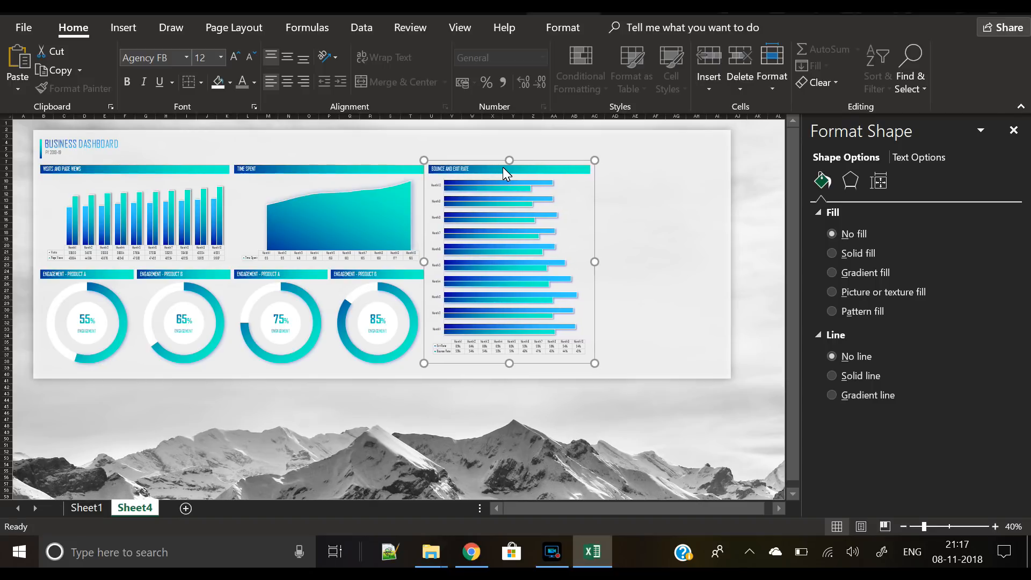
Step: Extend the right edge of the dashboard's background panel to make it 64 cm wide
left_click(731, 314)
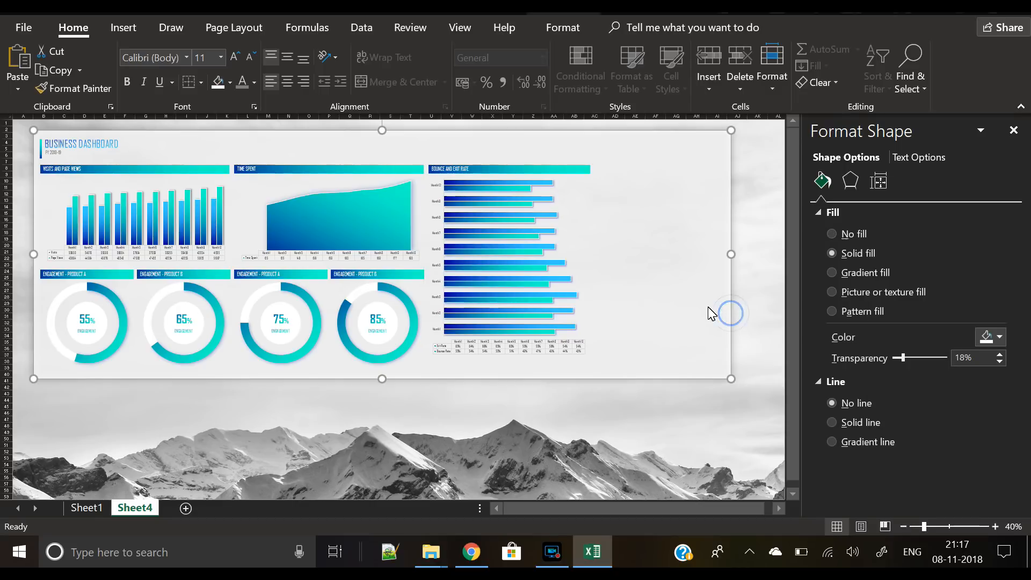
left_click_drag(731, 254, 773, 266)
left_click(553, 414)
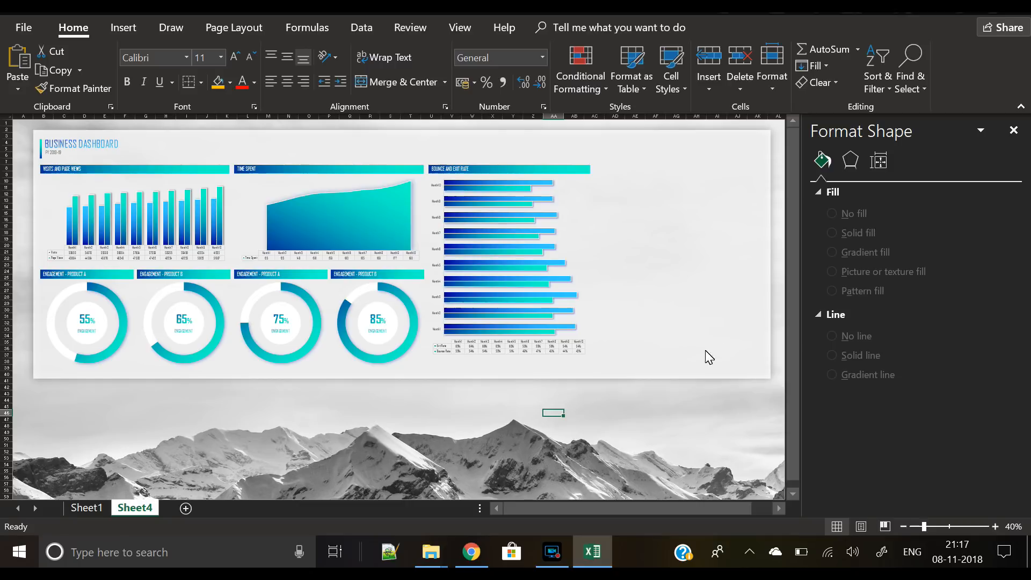
Step: Set the enlarged copied doughnut chart's data range to the Traffic Sources labels and visits in Sheet1!$F$20:$G$23
left_click(98, 509)
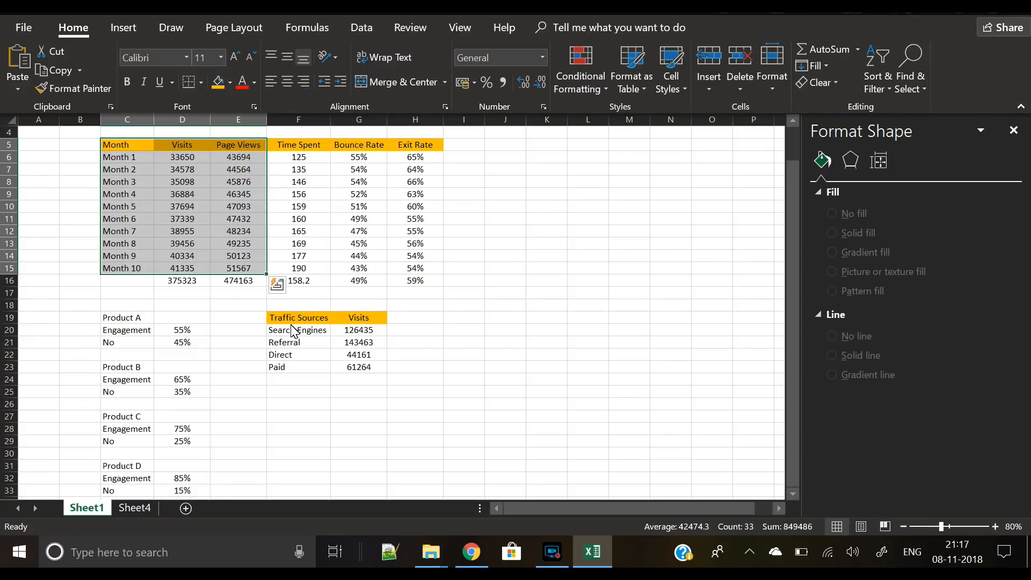
left_click_drag(297, 334, 360, 369)
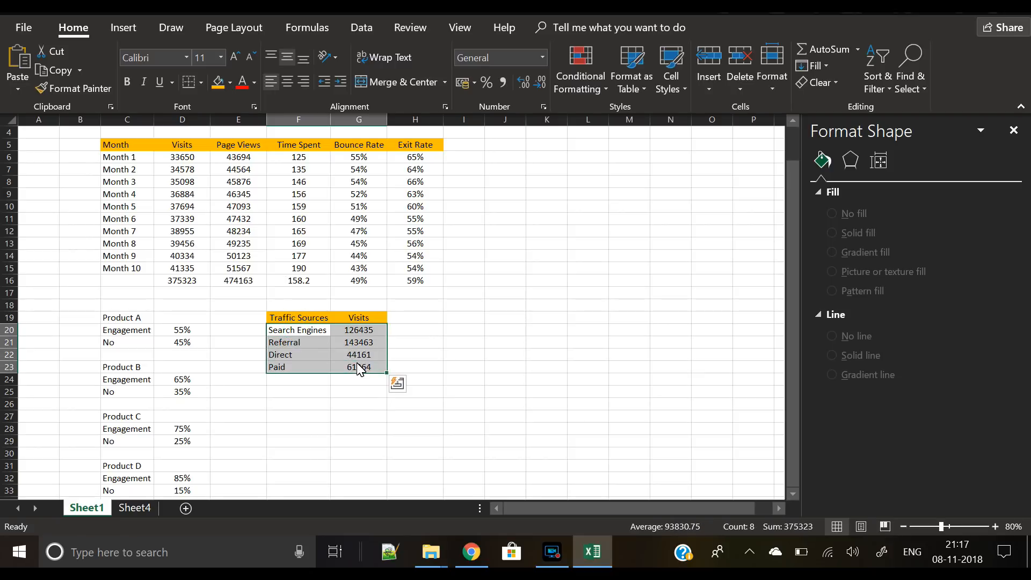
left_click(140, 504)
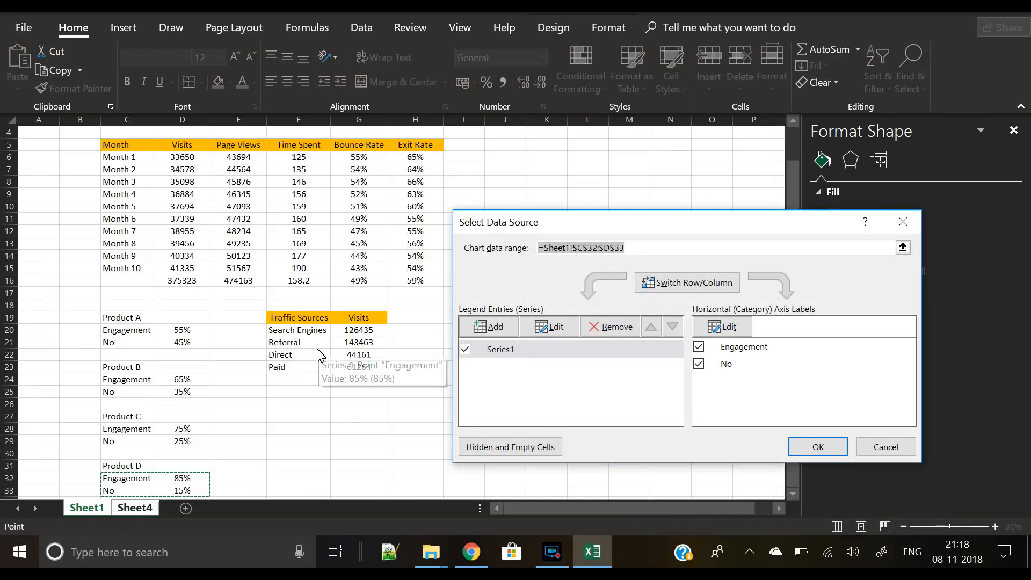
left_click_drag(301, 329, 340, 371)
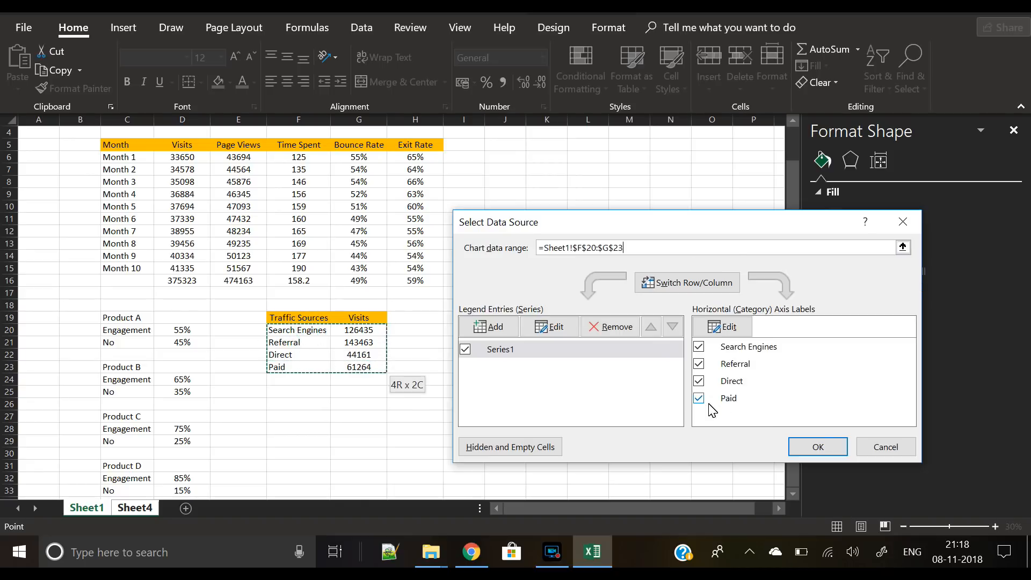
left_click(817, 443)
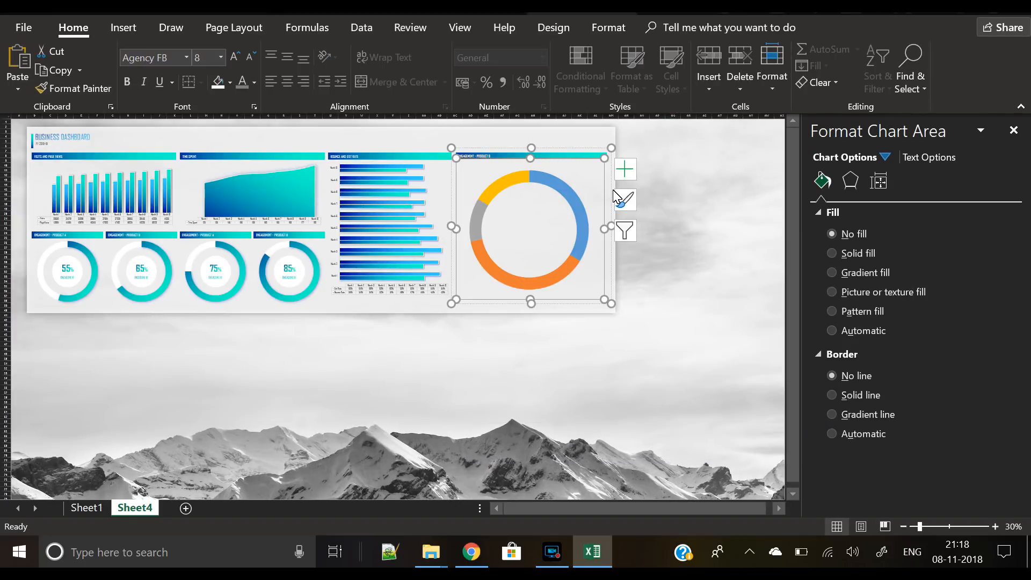
Step: Compare the title bar sizes of the Bounce and Exit Rate group and the enlarged doughnut group
left_click(996, 526)
left_click(996, 526)
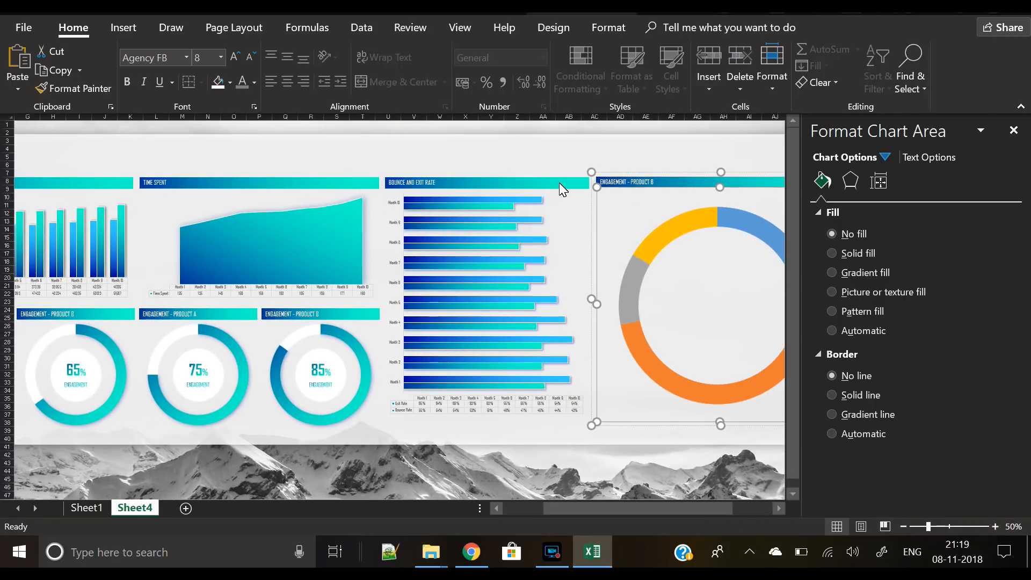
left_click(559, 183)
left_click(558, 184)
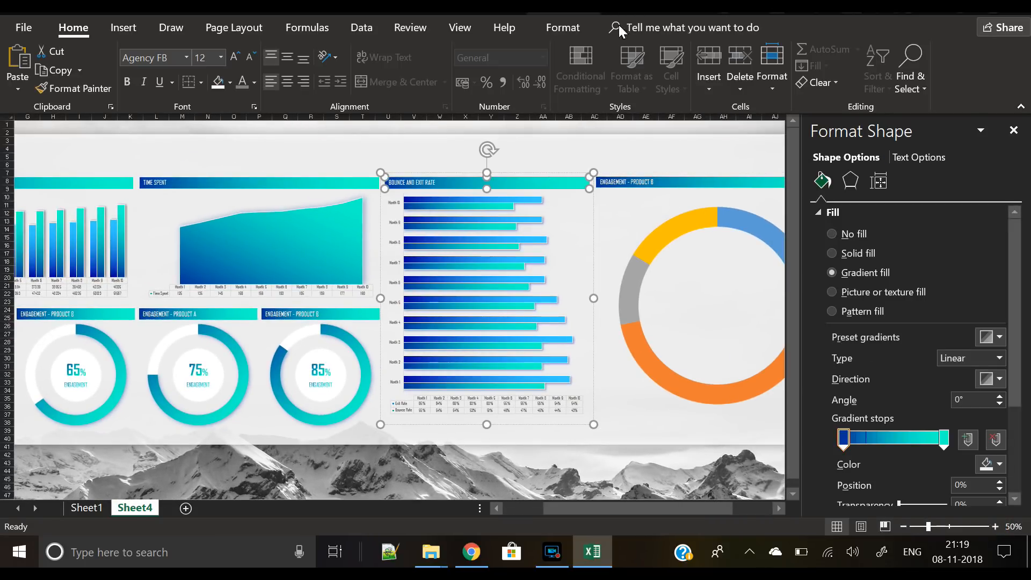
left_click(573, 25)
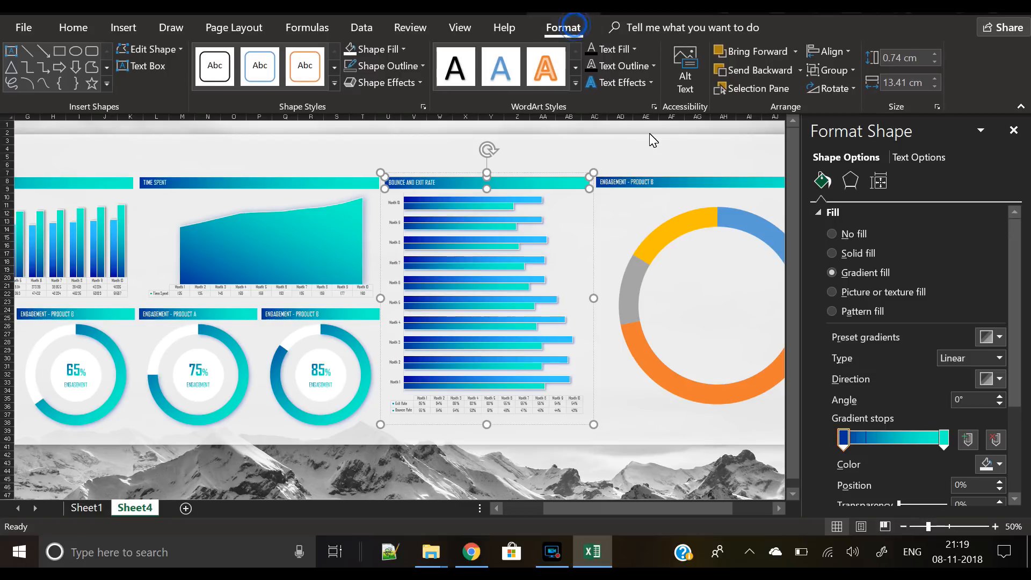
left_click(704, 180)
left_click(703, 179)
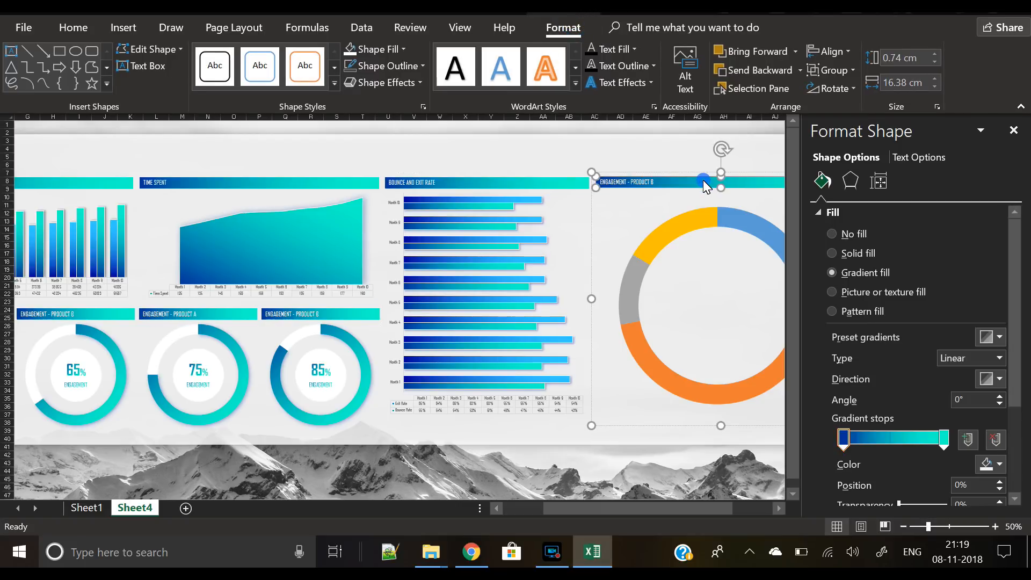
left_click(607, 145)
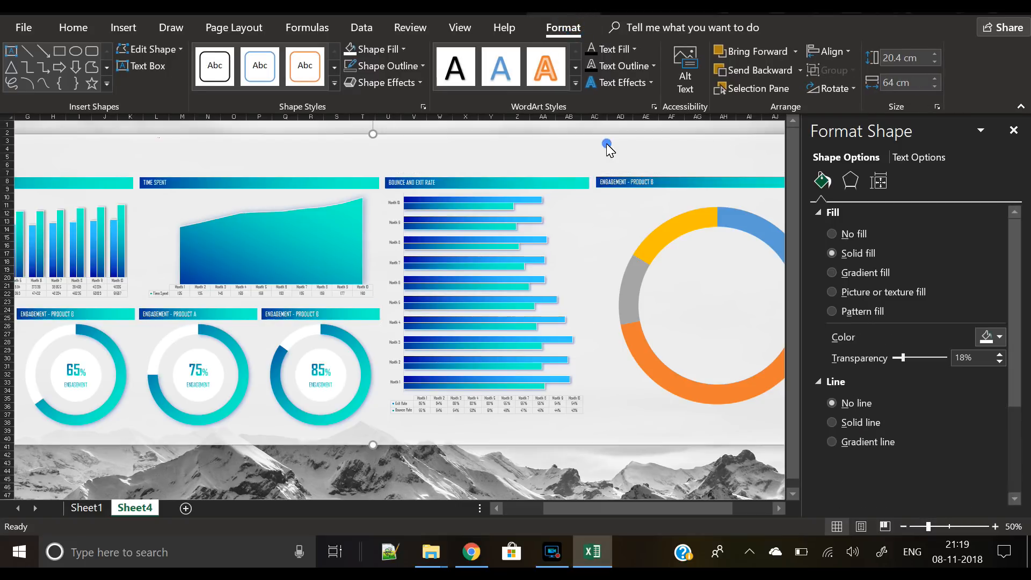
Step: Change the enlarged doughnut group's title text to TRAFFIC SOURCES
left_click(634, 187)
triple_click(634, 187)
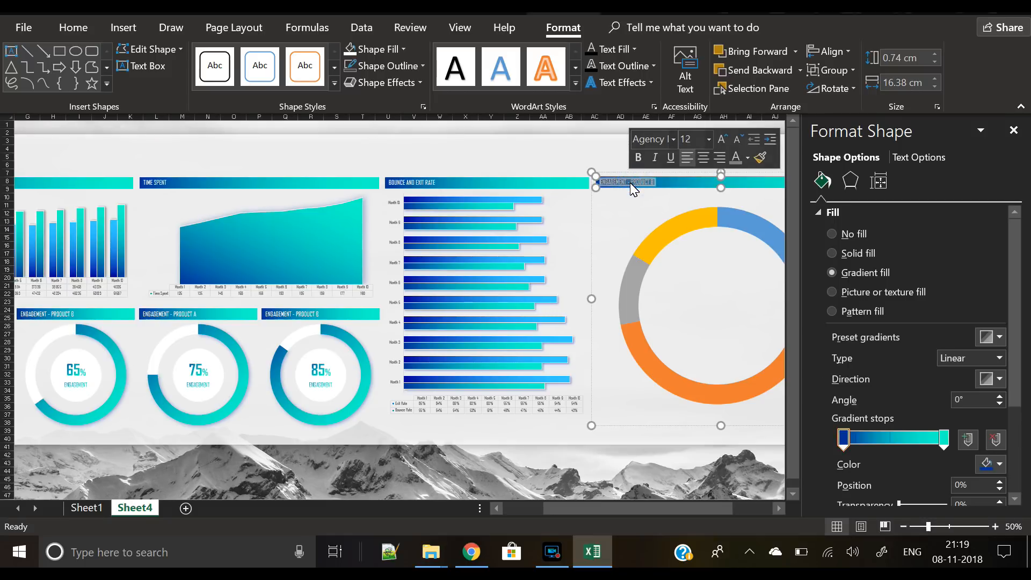
type("TRAFFIC SOURCES")
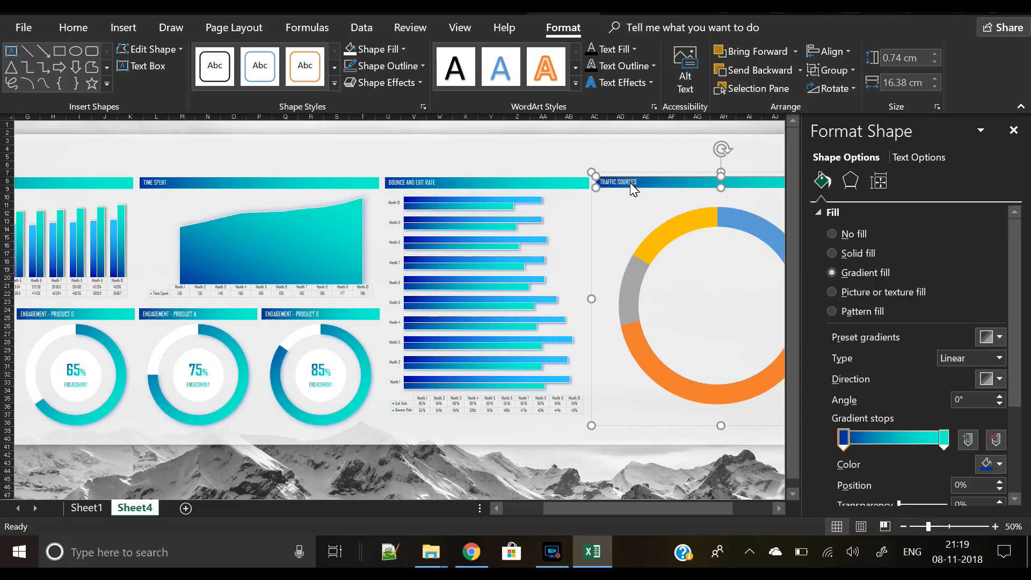
Step: Set the Traffic Sources doughnut's hole size to 86% to make the ring thinner, and close the formatting pane
left_click(756, 224)
left_click_drag(936, 310, 943, 311)
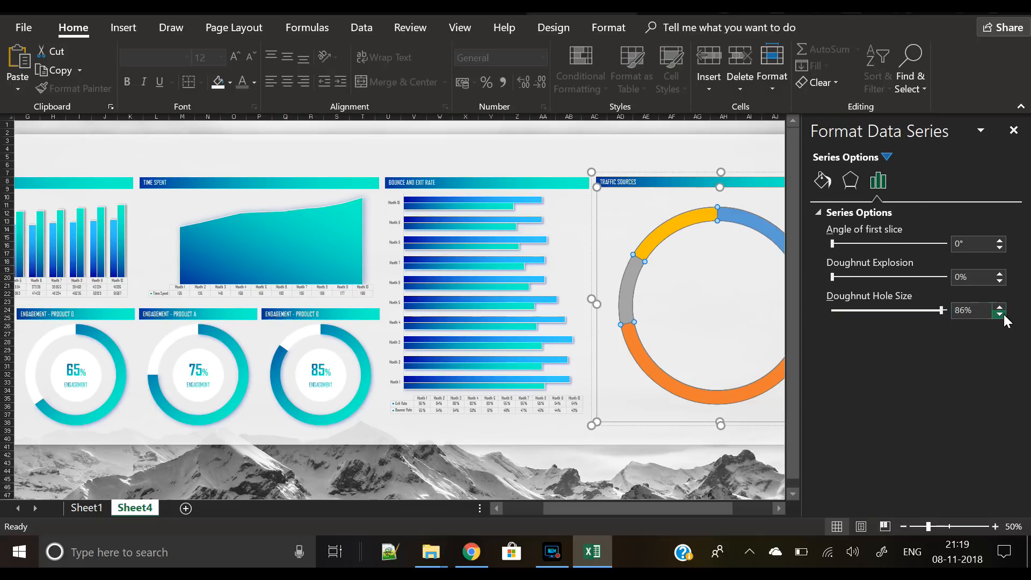
left_click(1014, 130)
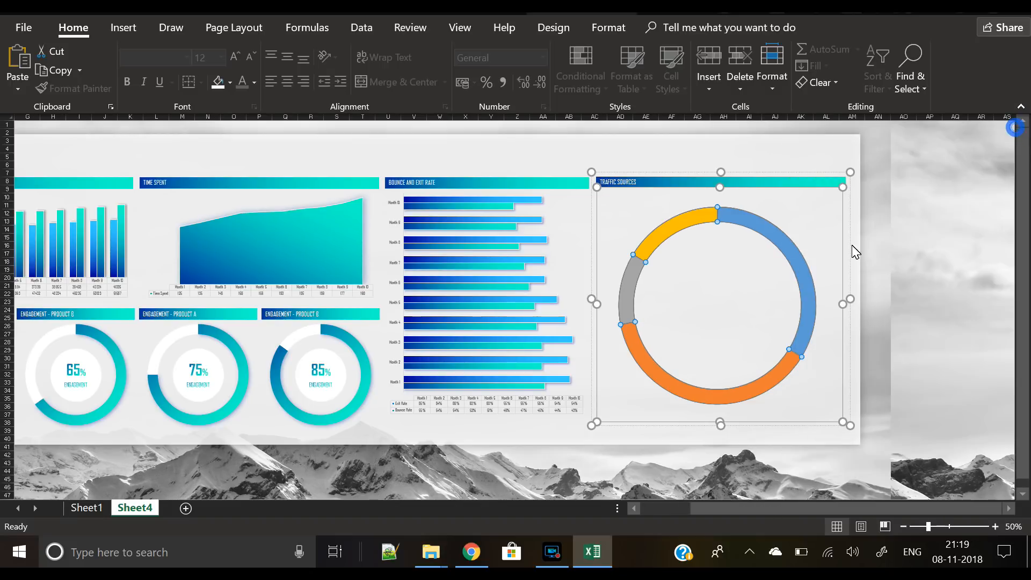
Step: Give the blue Search Engines slice of the Traffic Sources doughnut no border and a linear blue-to-teal gradient fill
left_click(793, 246)
right_click(793, 247)
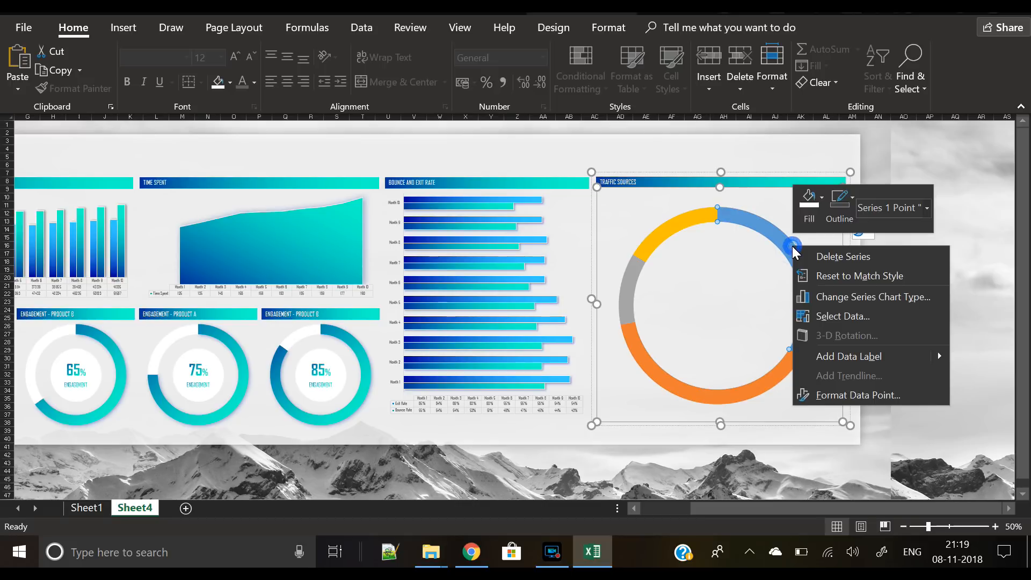
left_click(851, 395)
left_click_drag(671, 507, 753, 514)
left_click(827, 185)
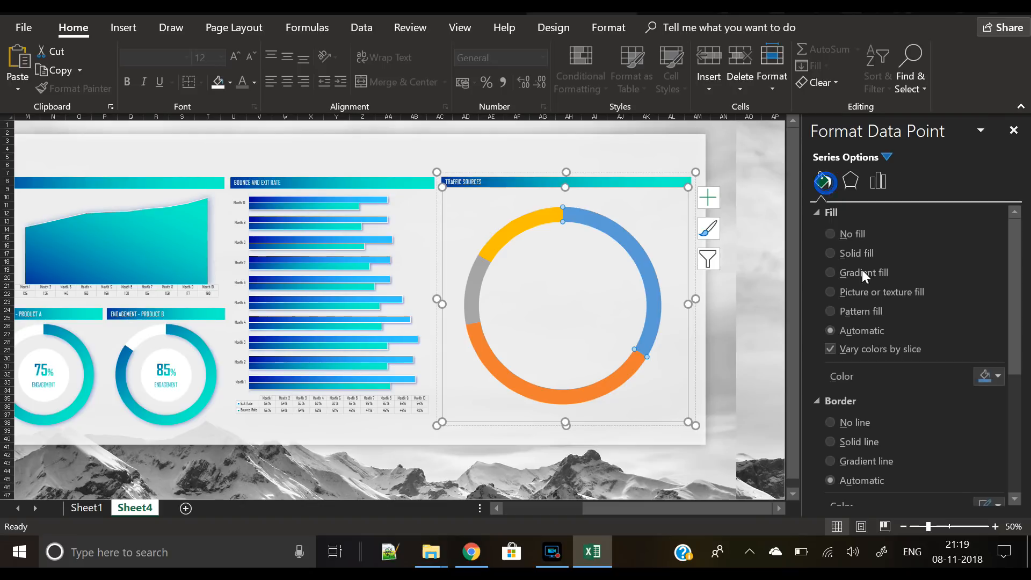
left_click(854, 421)
left_click(861, 272)
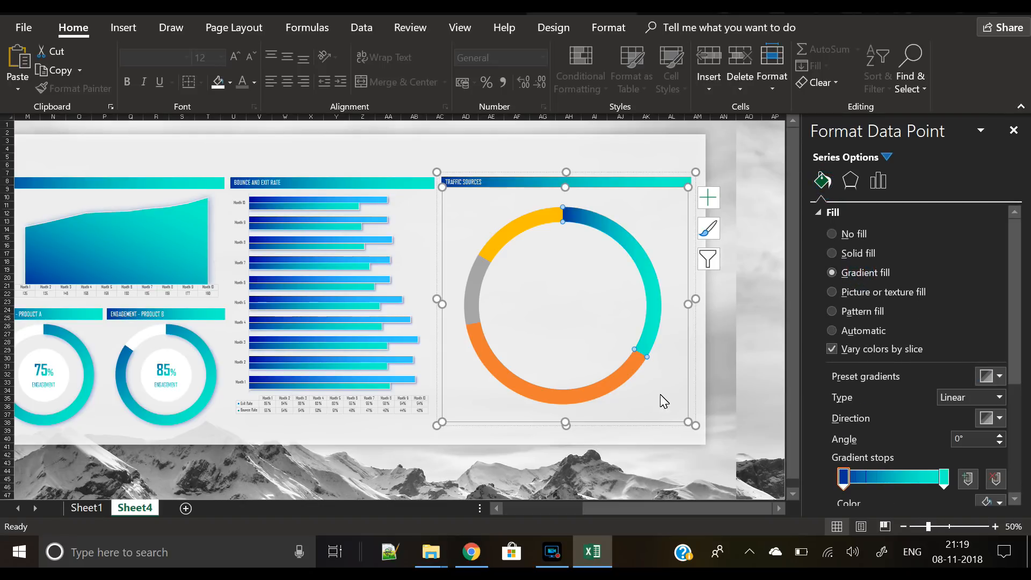
Step: Give the orange slice of the Traffic Sources doughnut no border and a linear gradient fill from light blue to dark blue
left_click(608, 395)
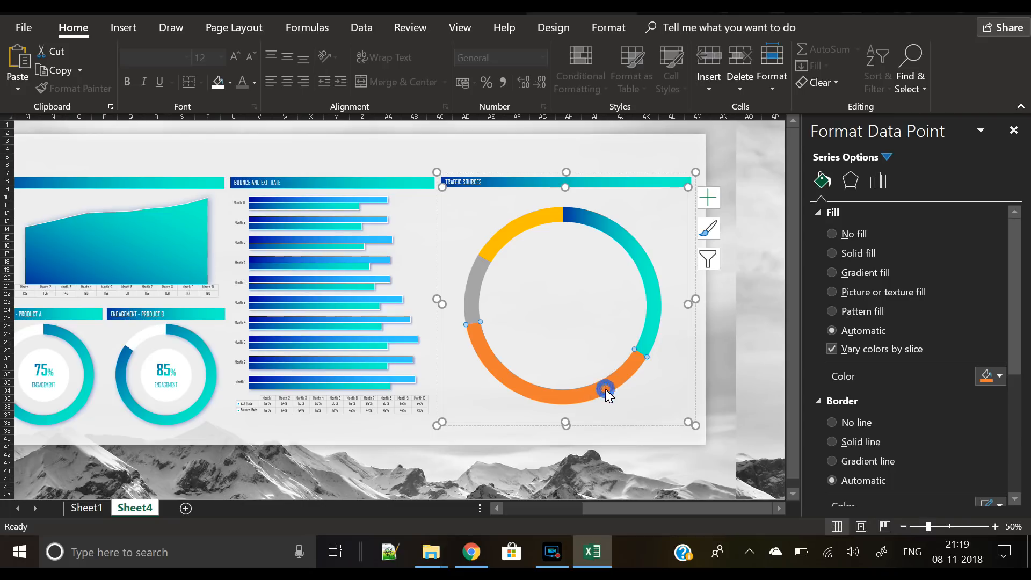
left_click(846, 422)
left_click(860, 273)
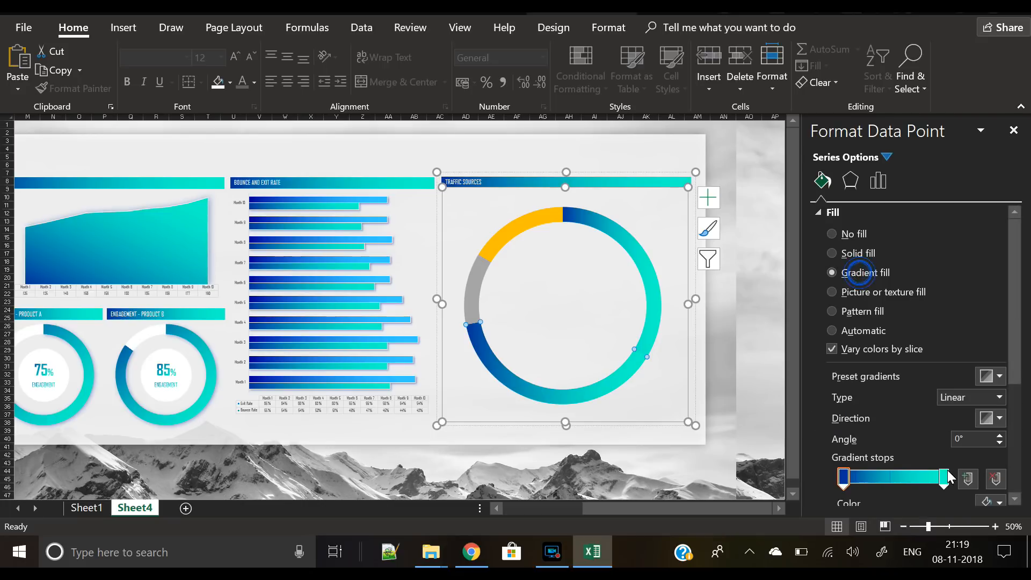
left_click(844, 476)
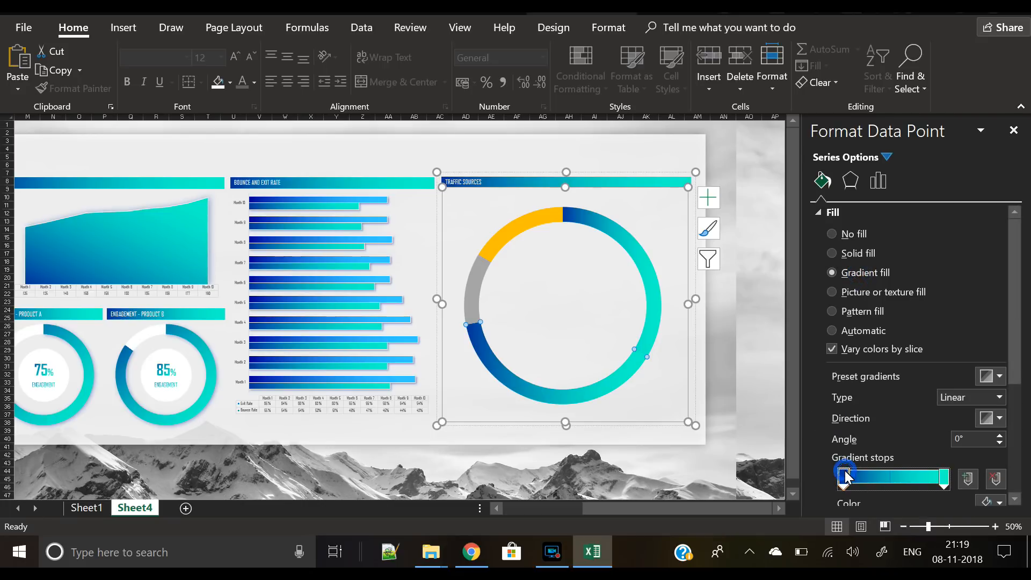
left_click(944, 478)
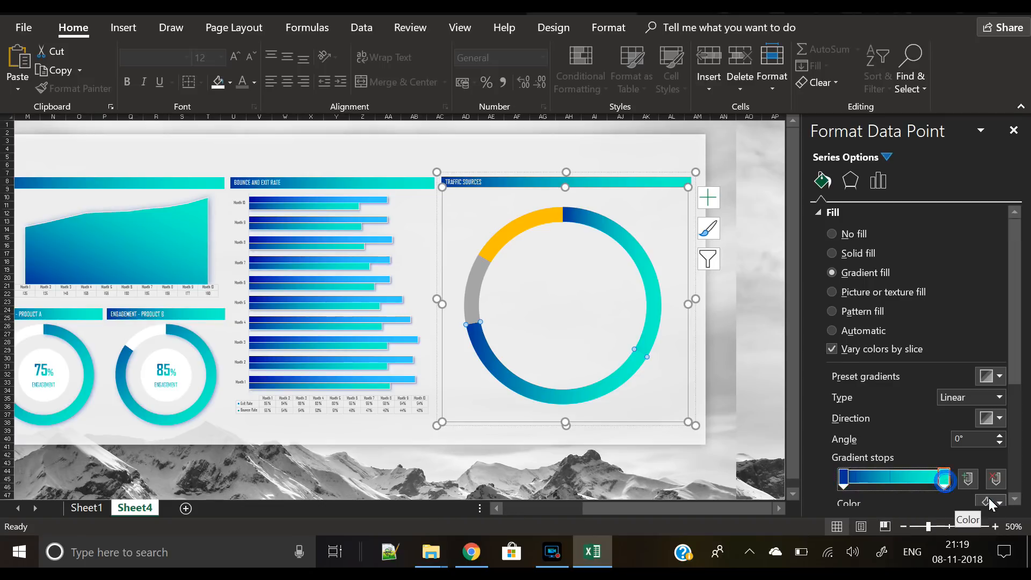
left_click(990, 504)
left_click(933, 465)
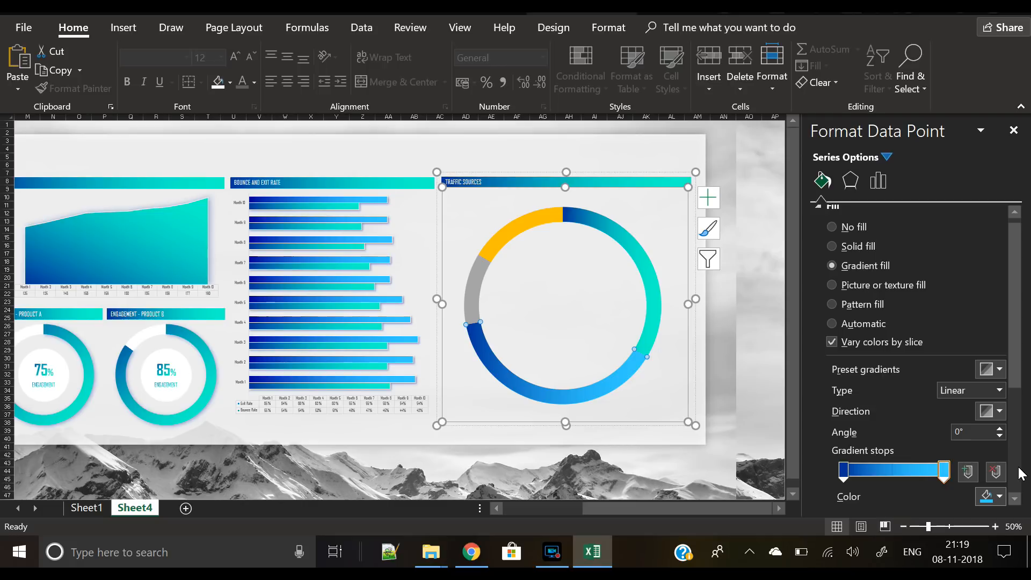
left_click_drag(843, 477, 929, 473)
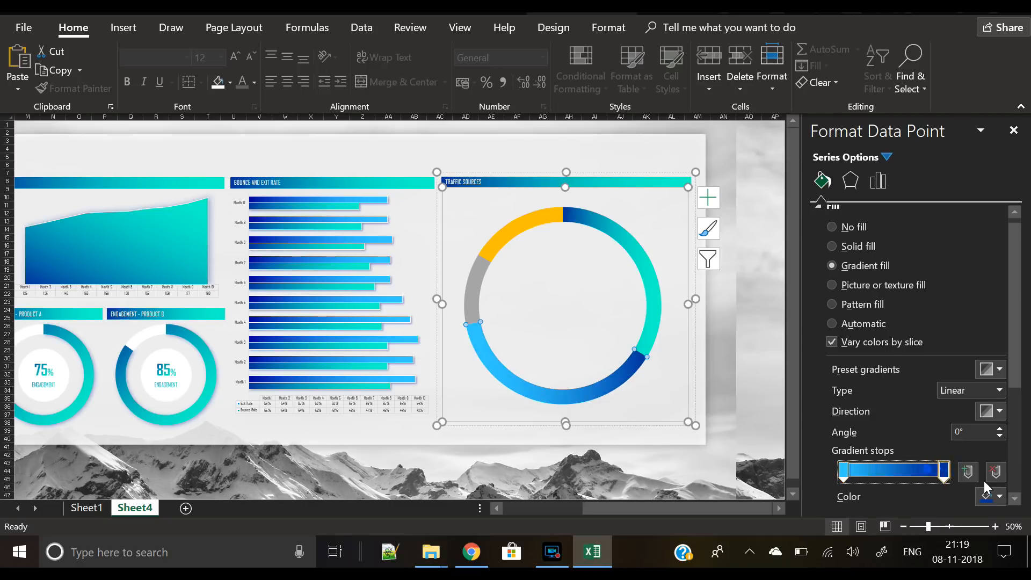
Step: Give the grey slice of the Traffic Sources doughnut a linear gradient fill with dark blue as its first stop
left_click(475, 269)
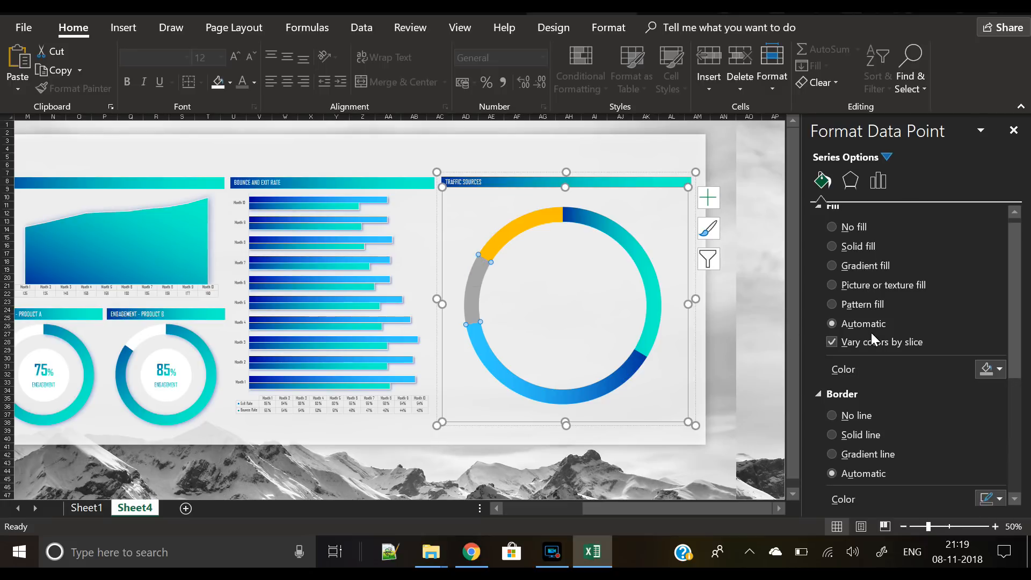
left_click(867, 265)
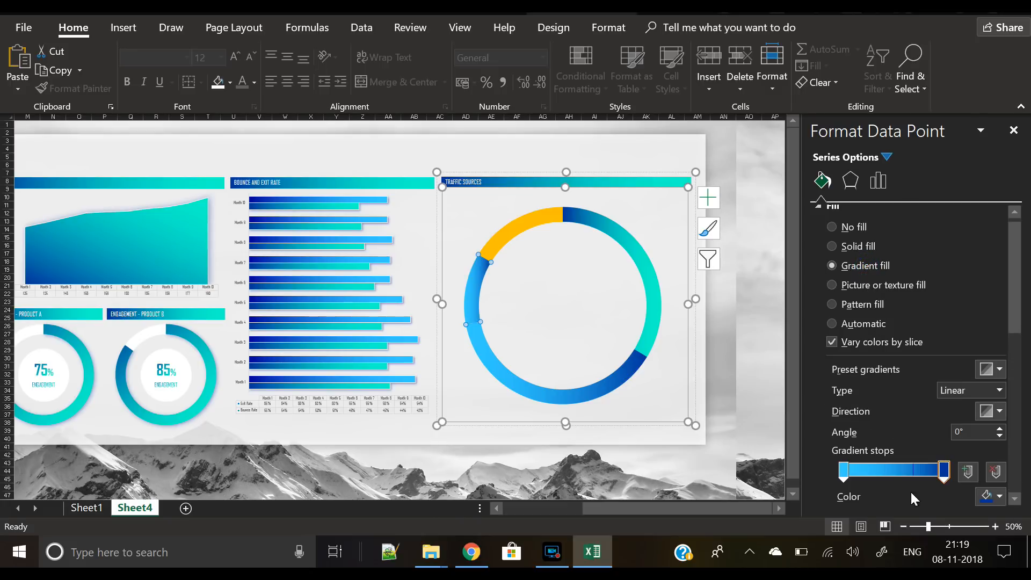
left_click(845, 482)
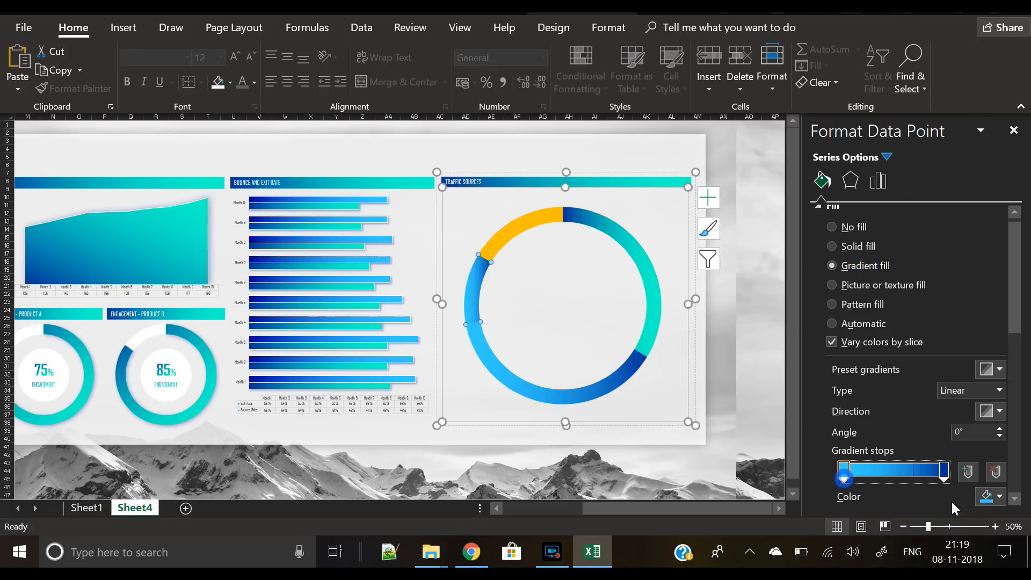
left_click(992, 498)
left_click(948, 465)
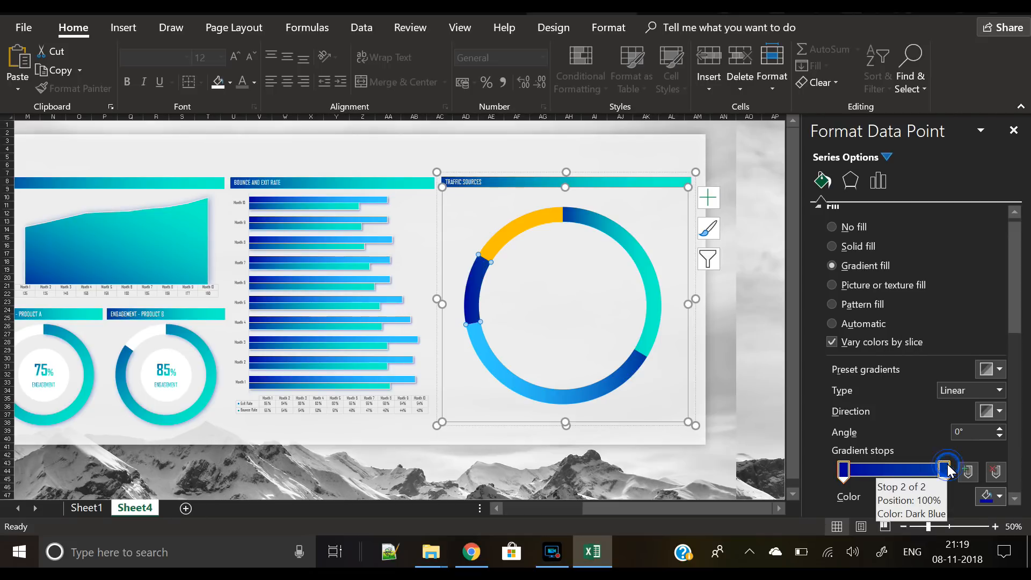
Step: Set the yellow slice of the Traffic Sources doughnut to have no border line
left_click(549, 225)
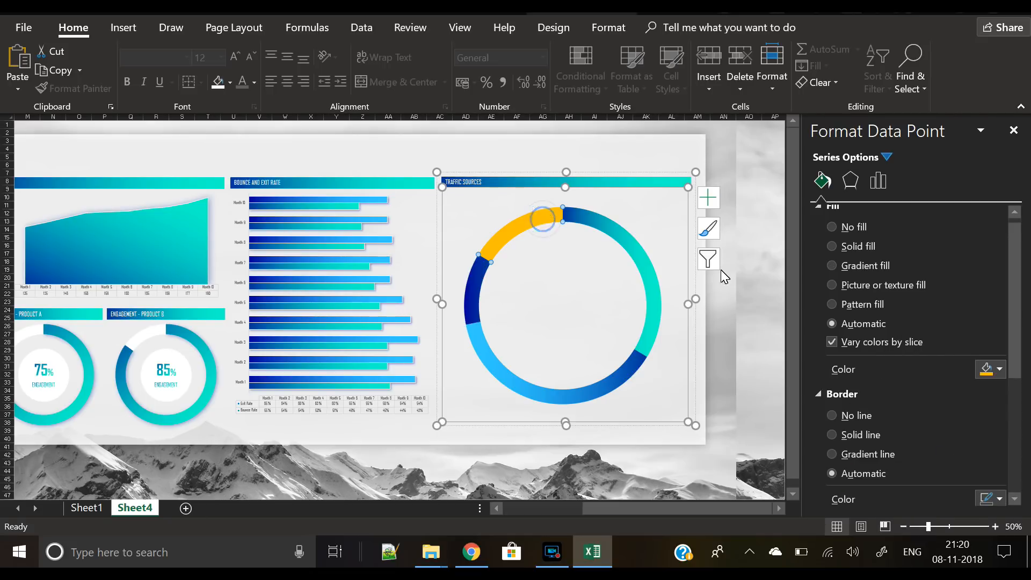
left_click(860, 435)
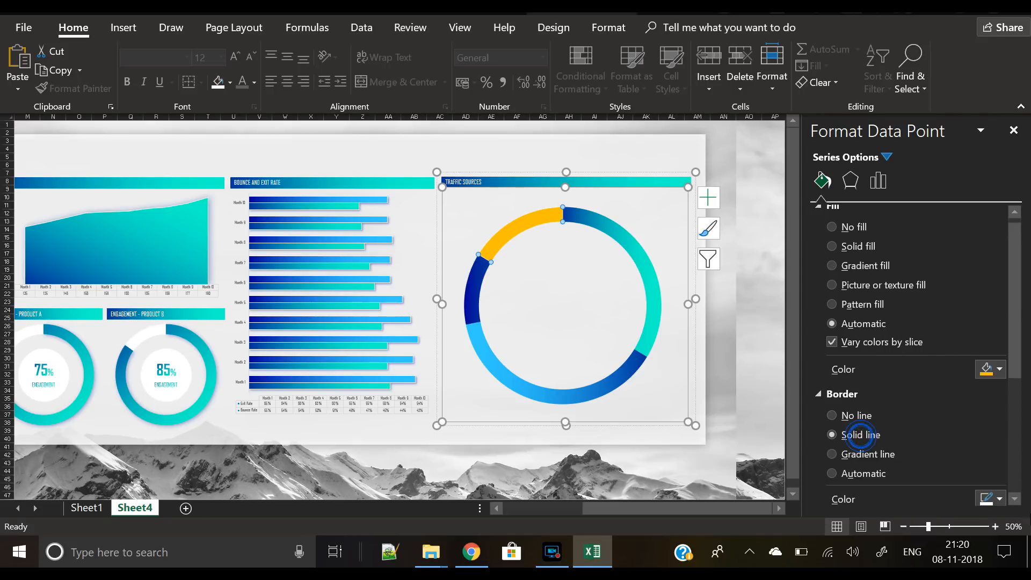
left_click(991, 498)
left_click(906, 369)
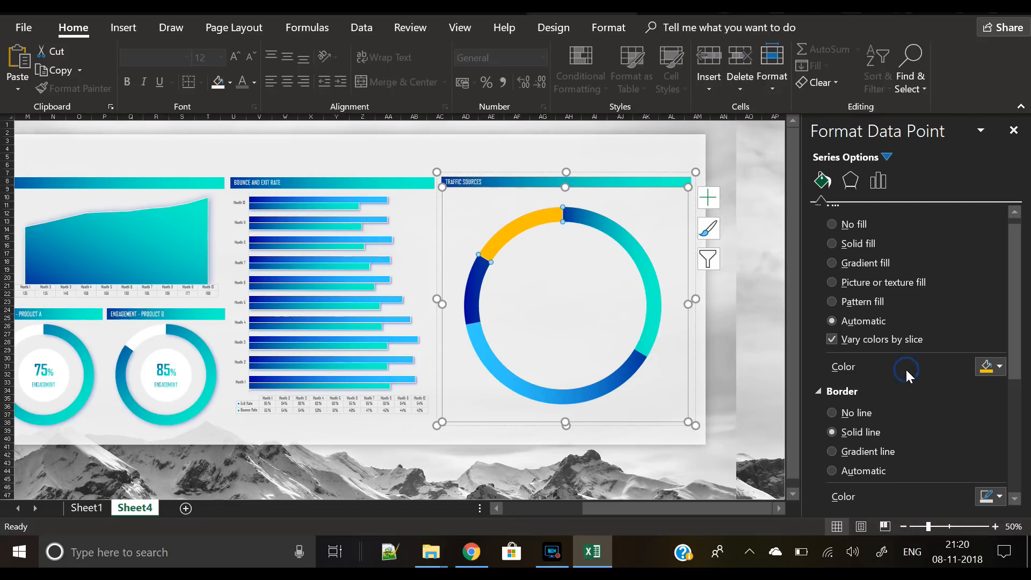
left_click(864, 414)
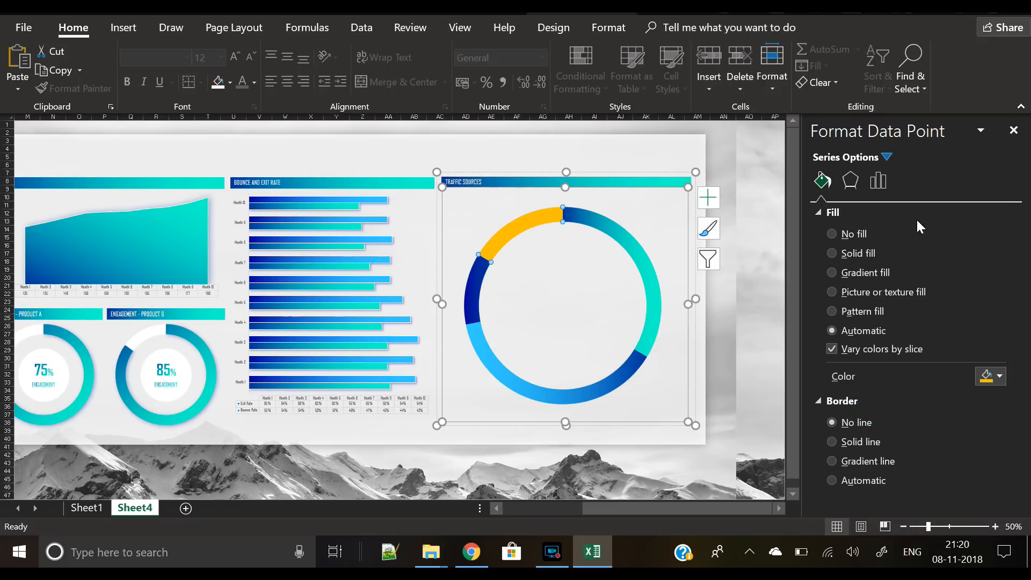
Step: Give the yellow slice of the Traffic Sources doughnut a solid light grey fill
left_click(864, 255)
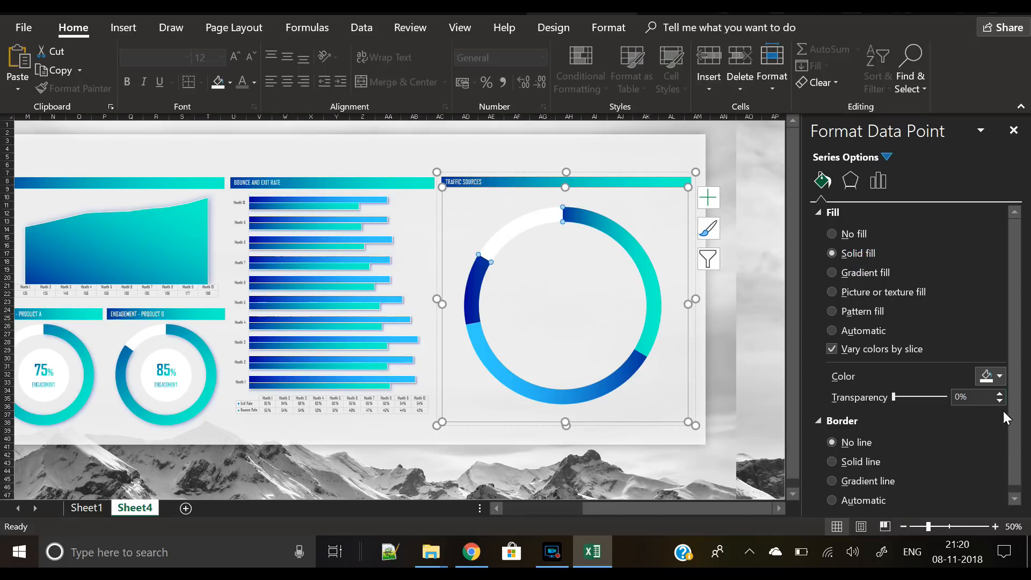
left_click(987, 377)
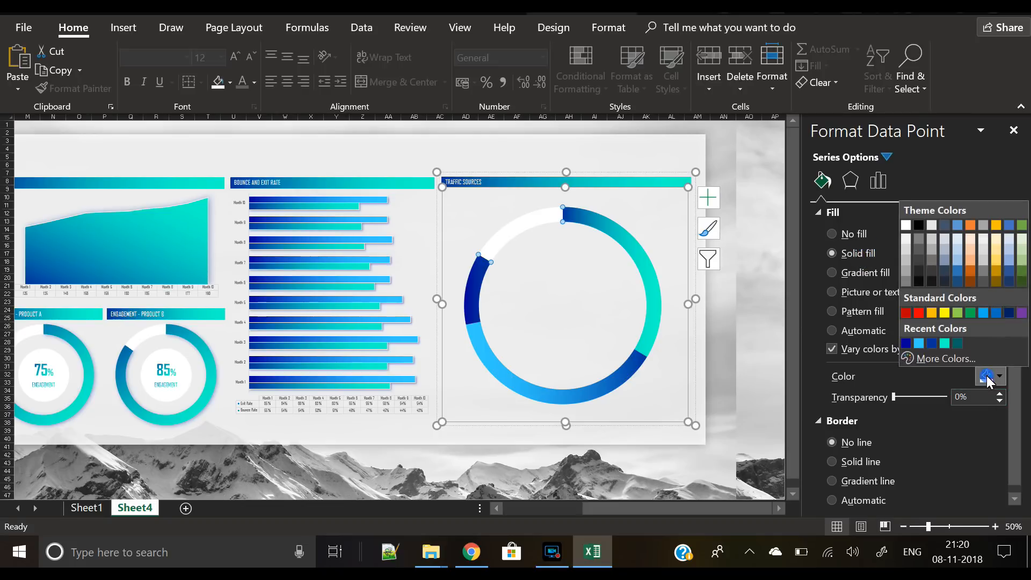
left_click(959, 229)
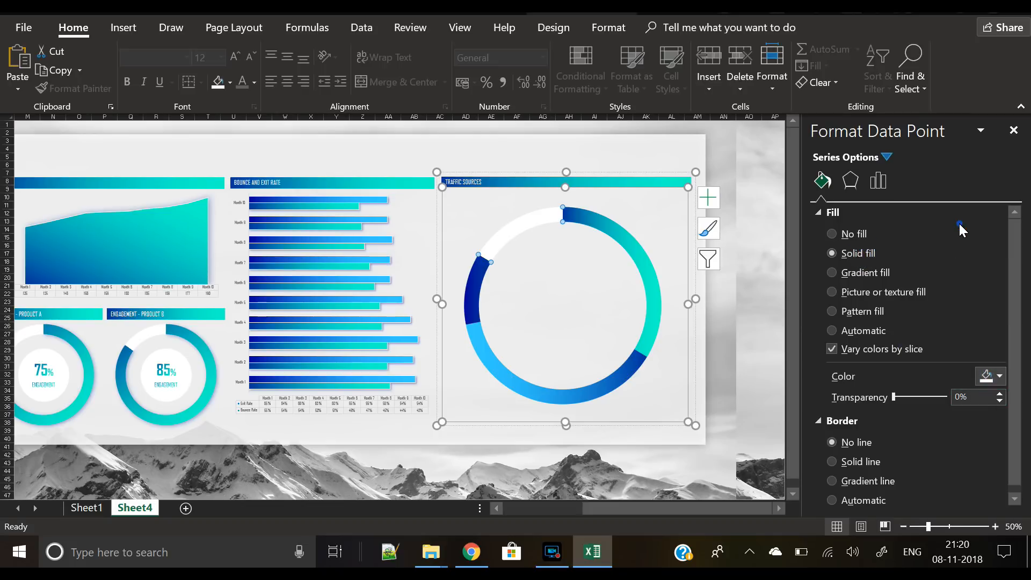
left_click(991, 378)
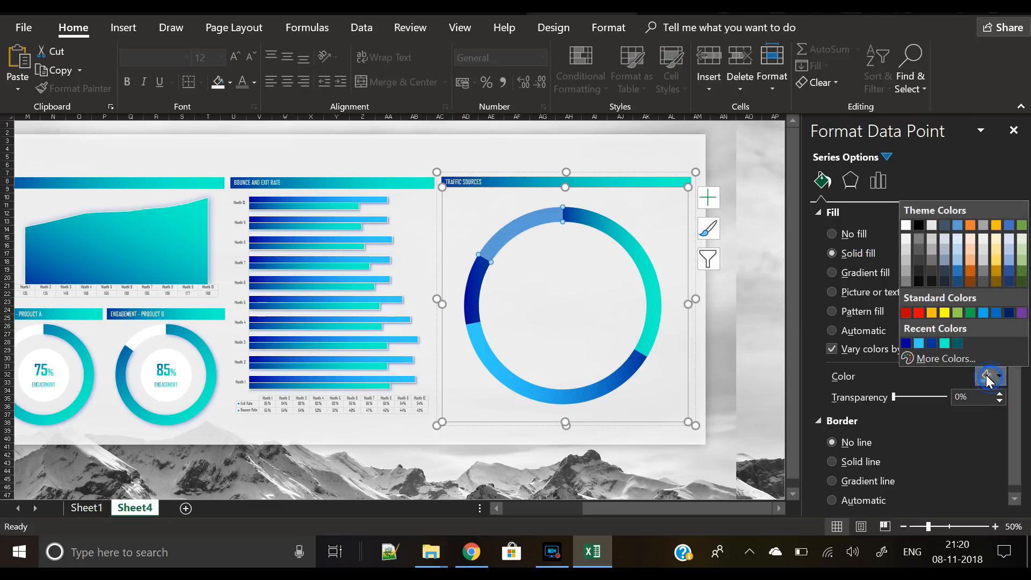
left_click(919, 271)
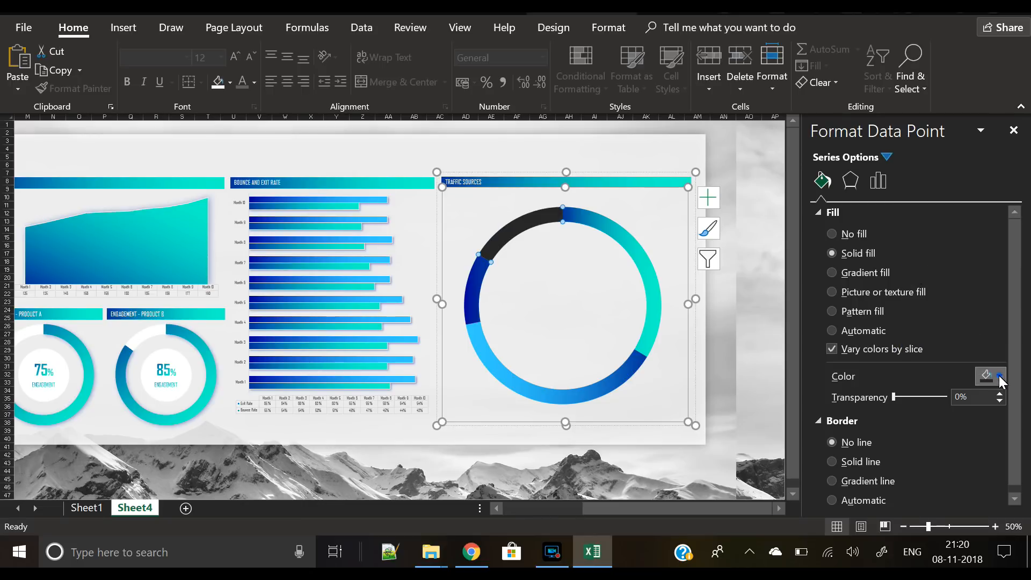
left_click(1001, 378)
left_click(917, 247)
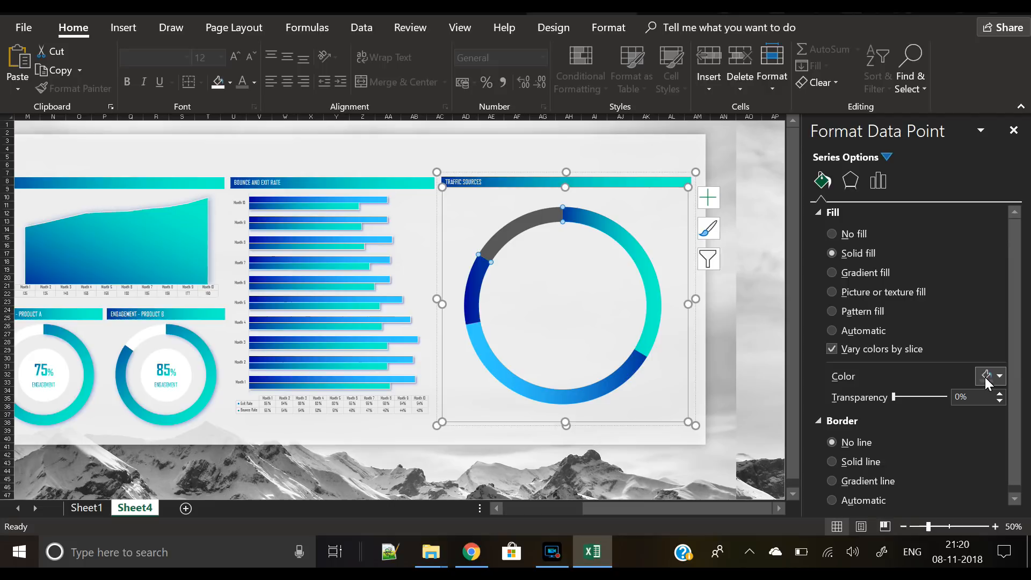
left_click(986, 378)
left_click(908, 249)
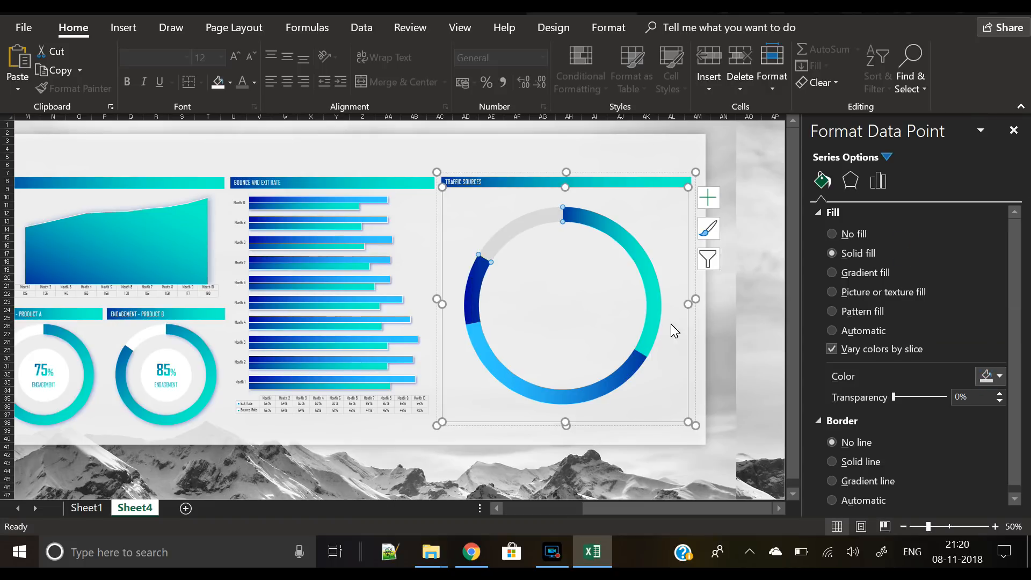
Step: Examine the whole dashboard layout with the recoloured Traffic Sources doughnut at 30%, 40% and 50% zoom, closing the formatting pane
left_click(754, 316)
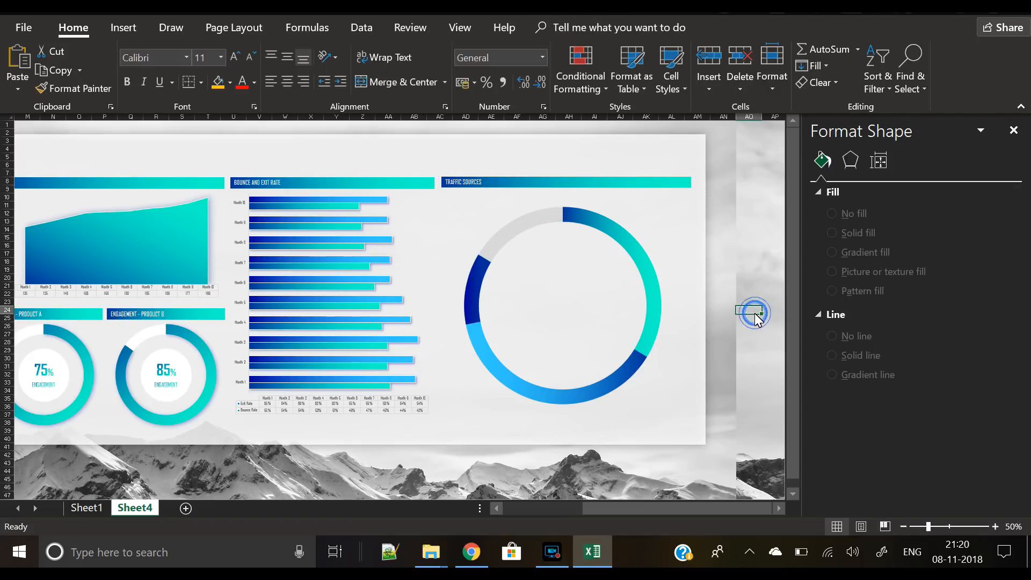
left_click(908, 527)
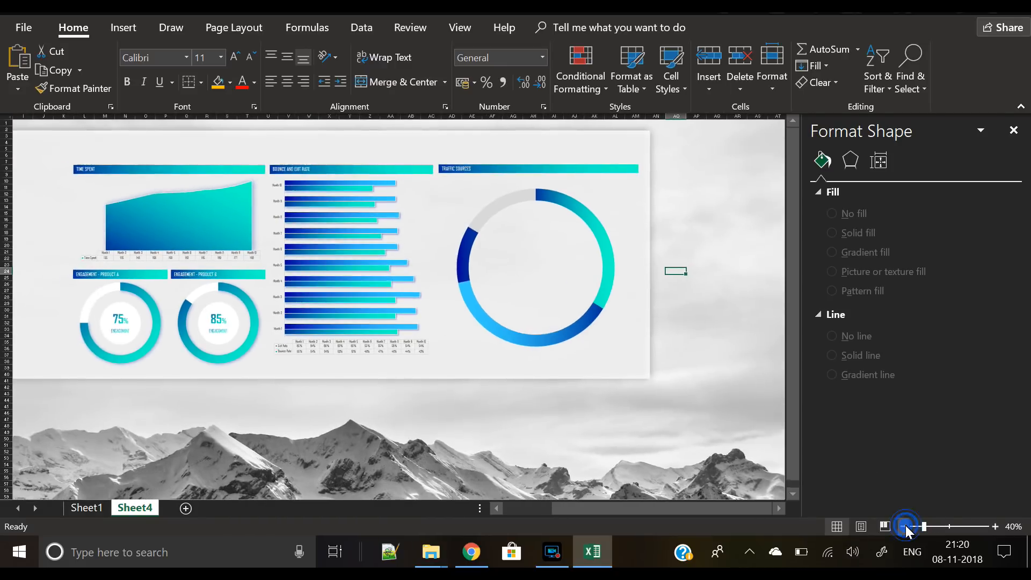
left_click(906, 526)
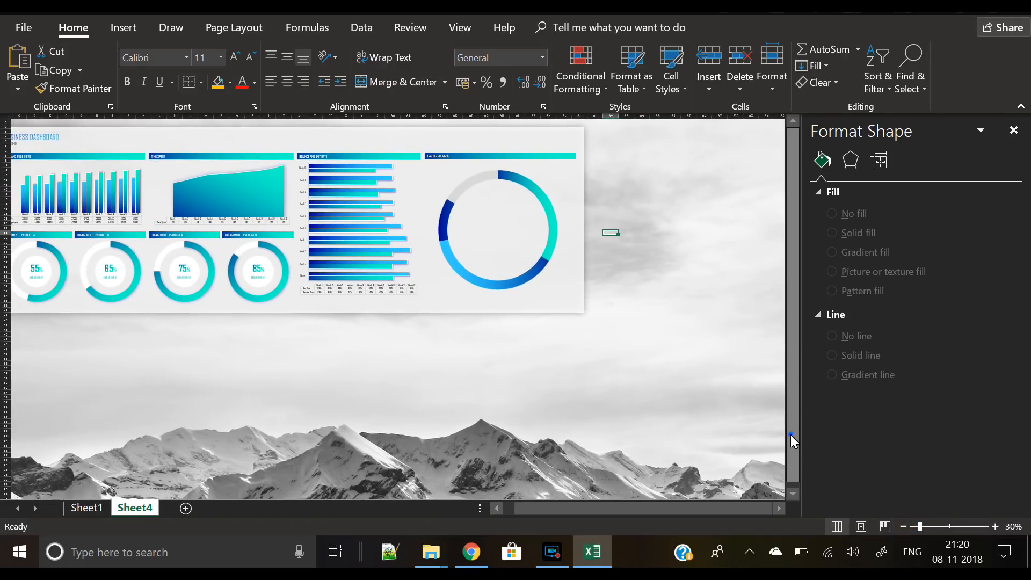
left_click_drag(791, 434, 791, 438)
left_click_drag(614, 508, 456, 494)
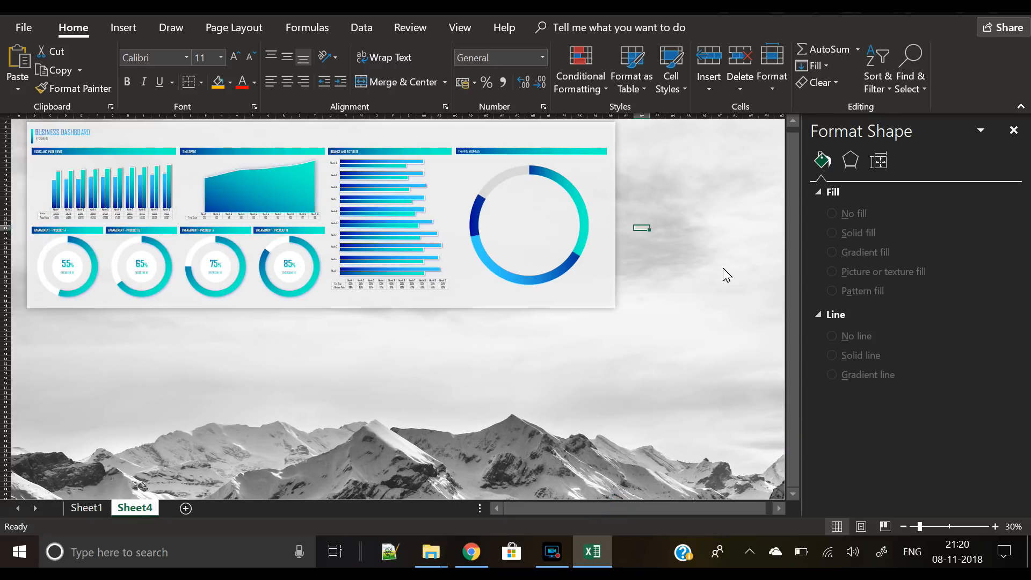
left_click(793, 121)
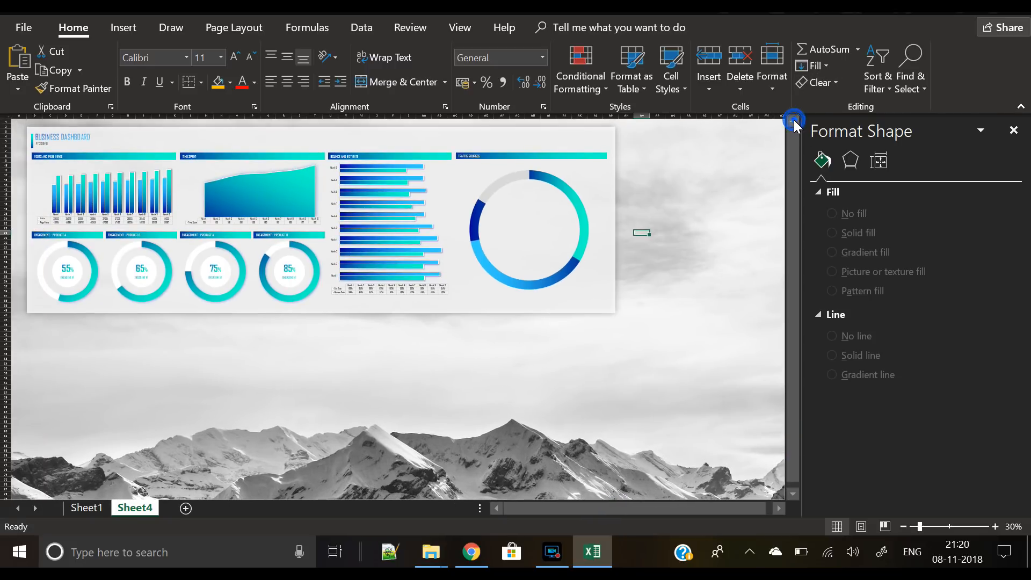
left_click(995, 527)
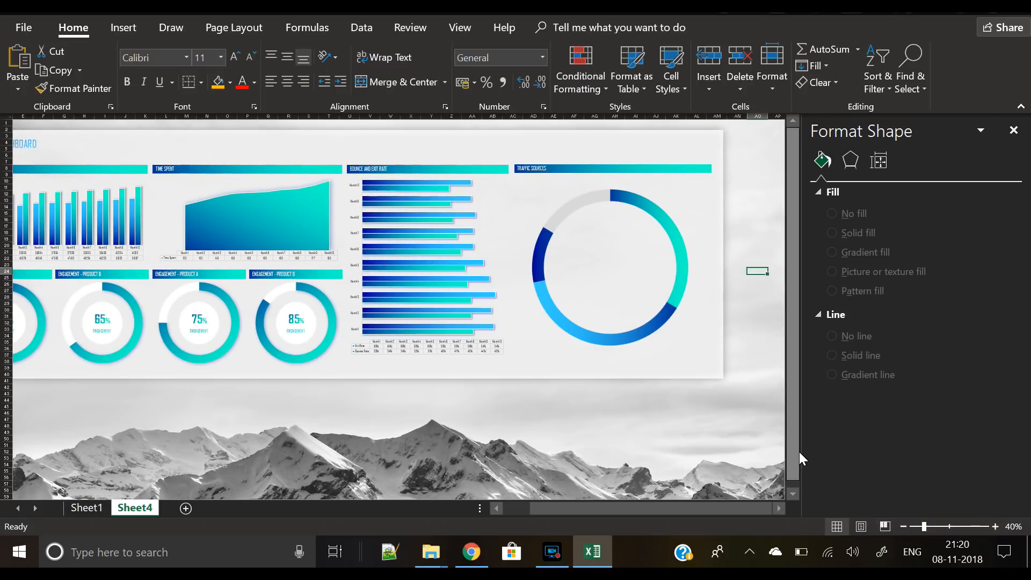
left_click(1015, 130)
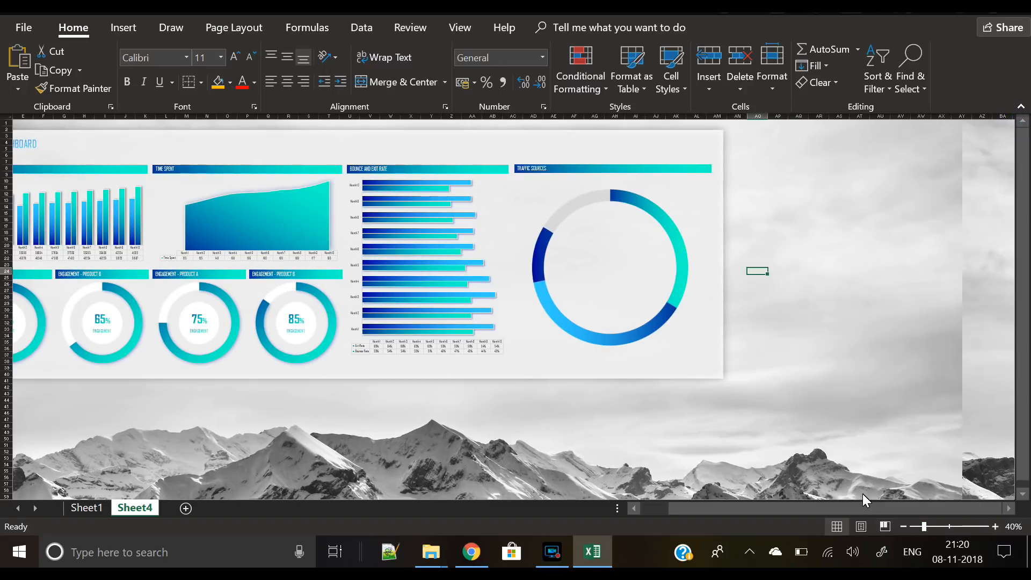
left_click_drag(843, 508, 643, 519)
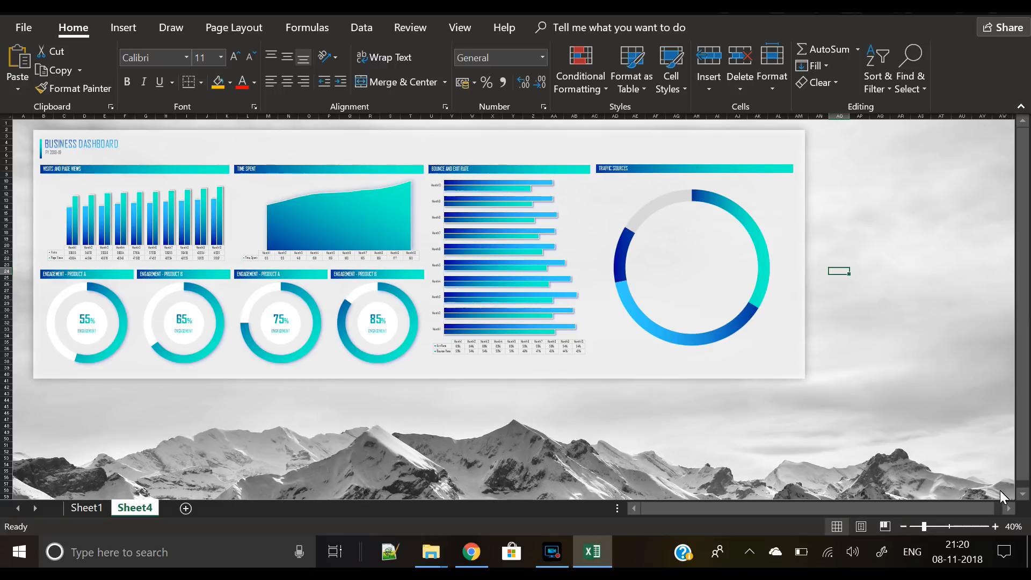
left_click(996, 527)
left_click_drag(881, 509, 859, 508)
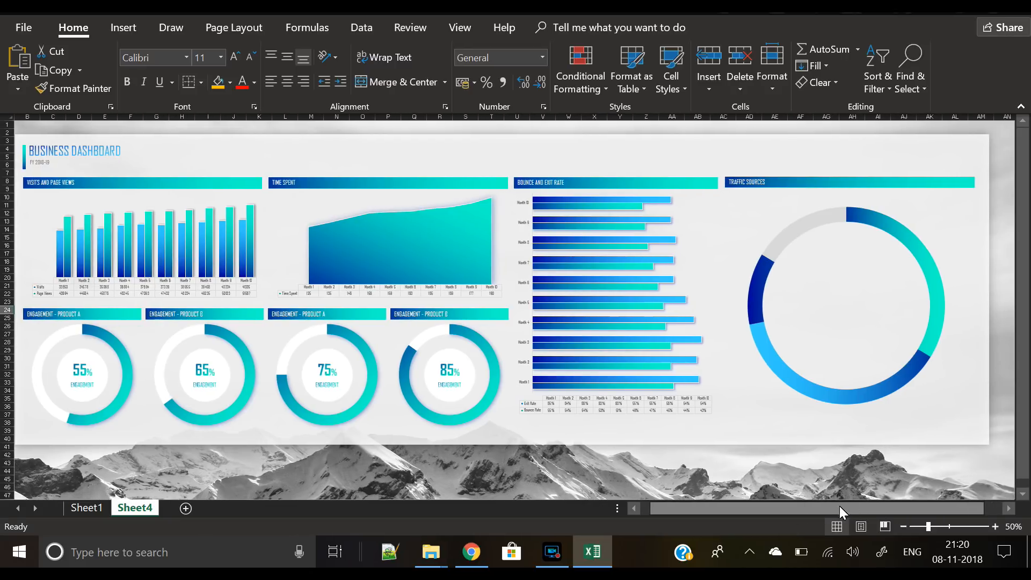
left_click(634, 508)
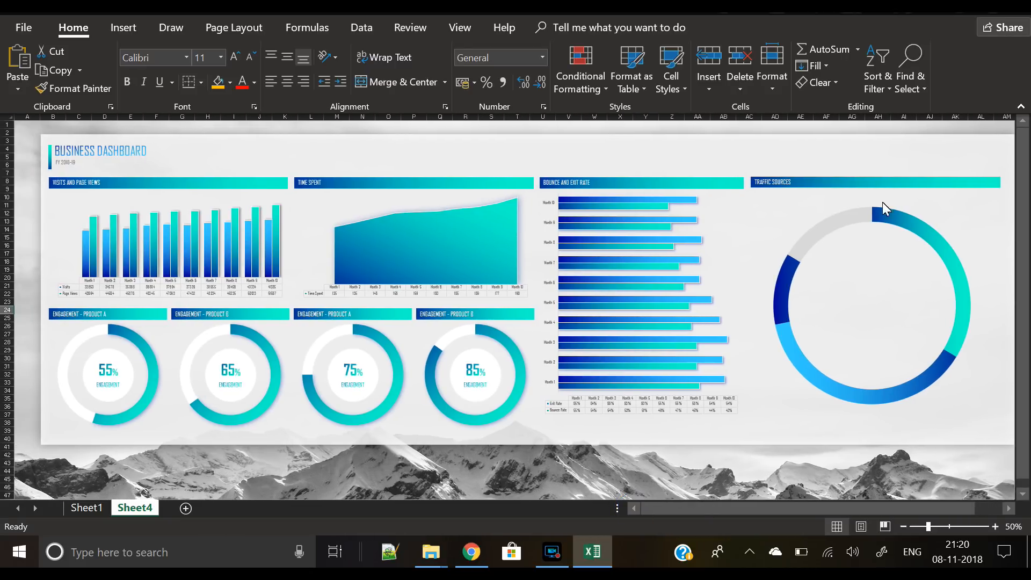
Step: Add data labels to all slices of the Traffic Sources doughnut
left_click(844, 231)
right_click(841, 226)
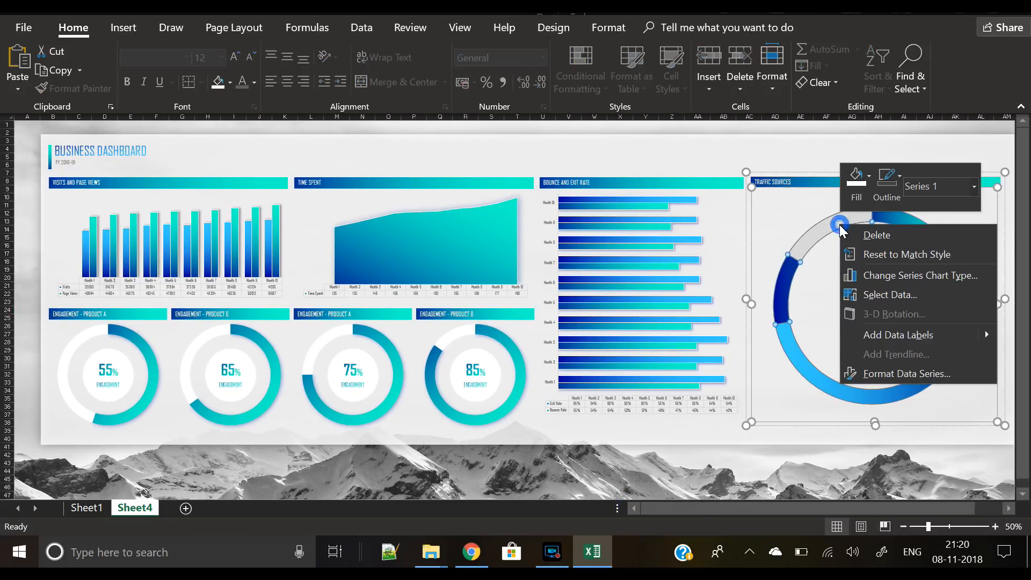
left_click(918, 334)
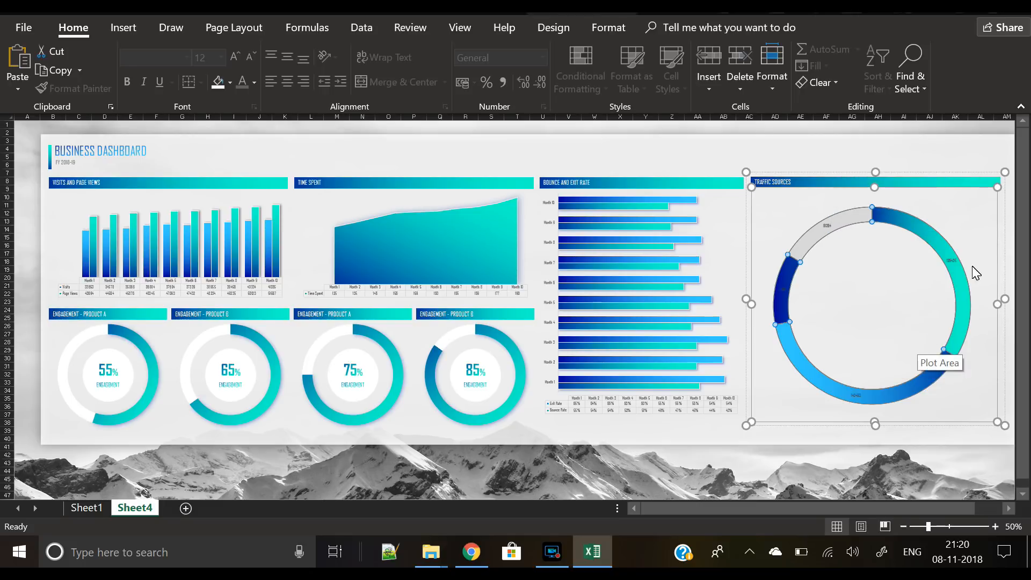
Step: Include the category name alongside the value in the Traffic Sources doughnut's data labels, closing the formatting pane
left_click(952, 261)
right_click(951, 260)
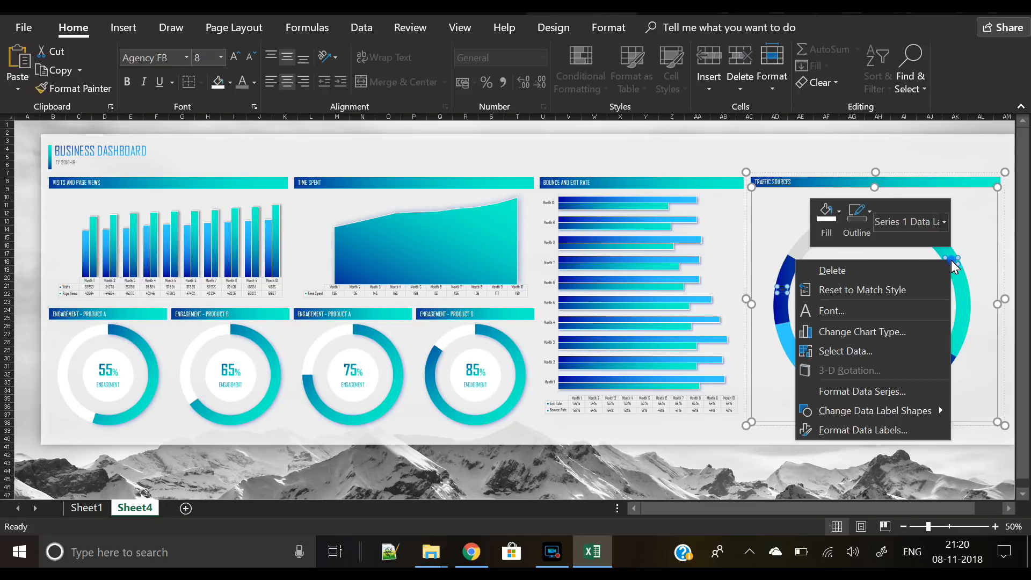
left_click(896, 433)
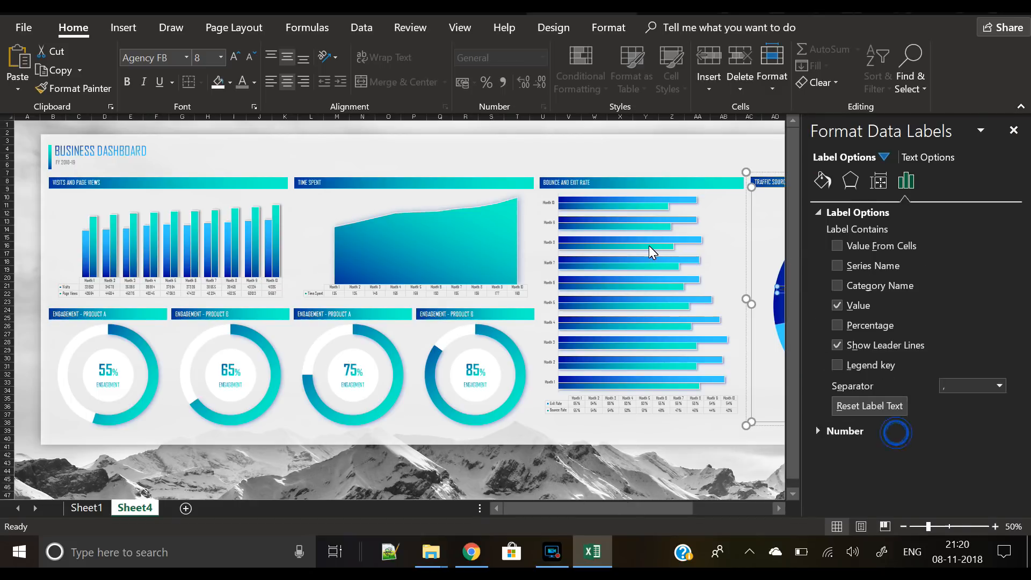
left_click(868, 285)
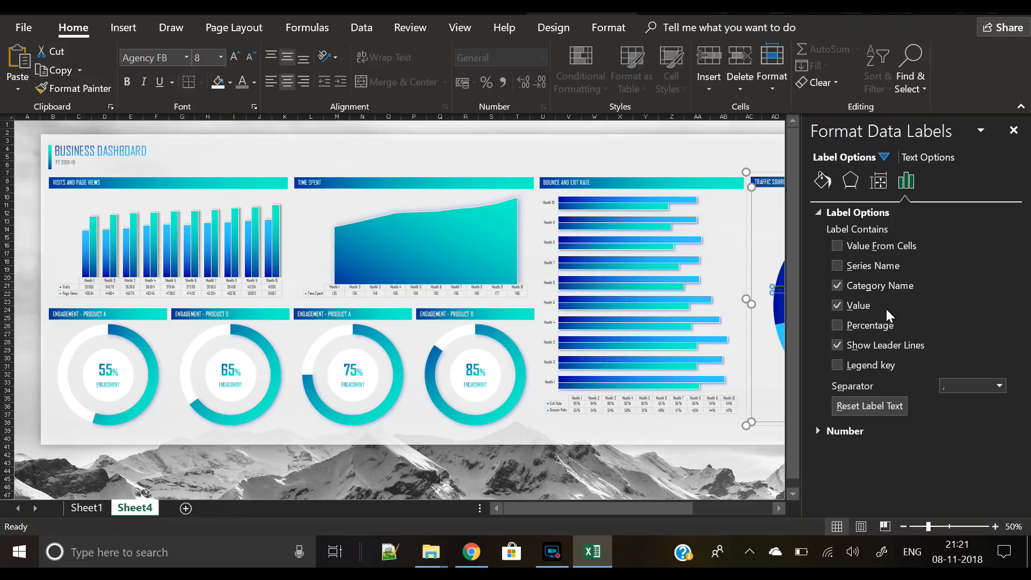
left_click(822, 177)
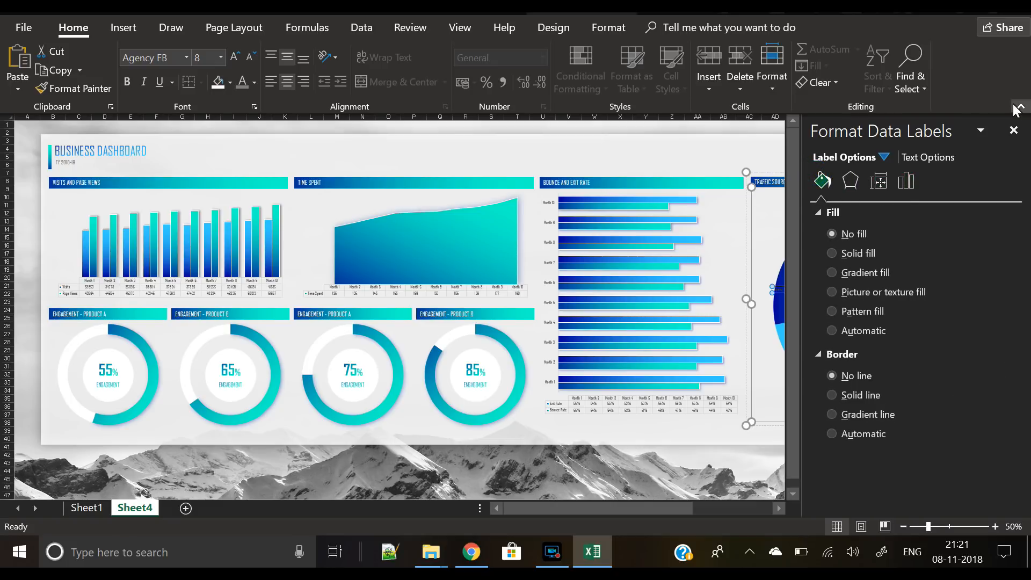
left_click(1014, 130)
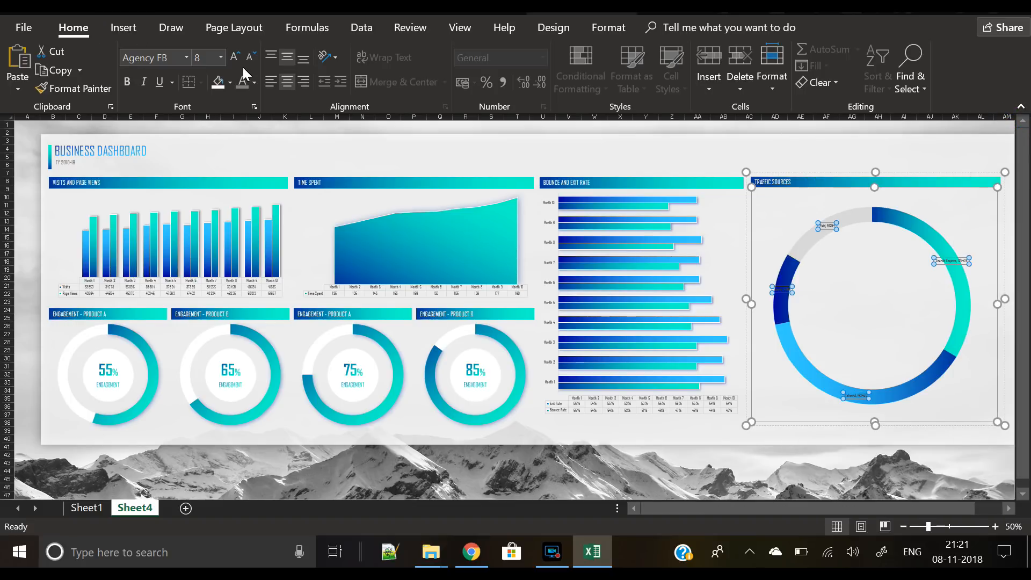
Step: Increase the font size of all Traffic Sources data labels to 12
left_click(237, 58)
left_click(237, 58)
left_click(237, 58)
left_click(236, 58)
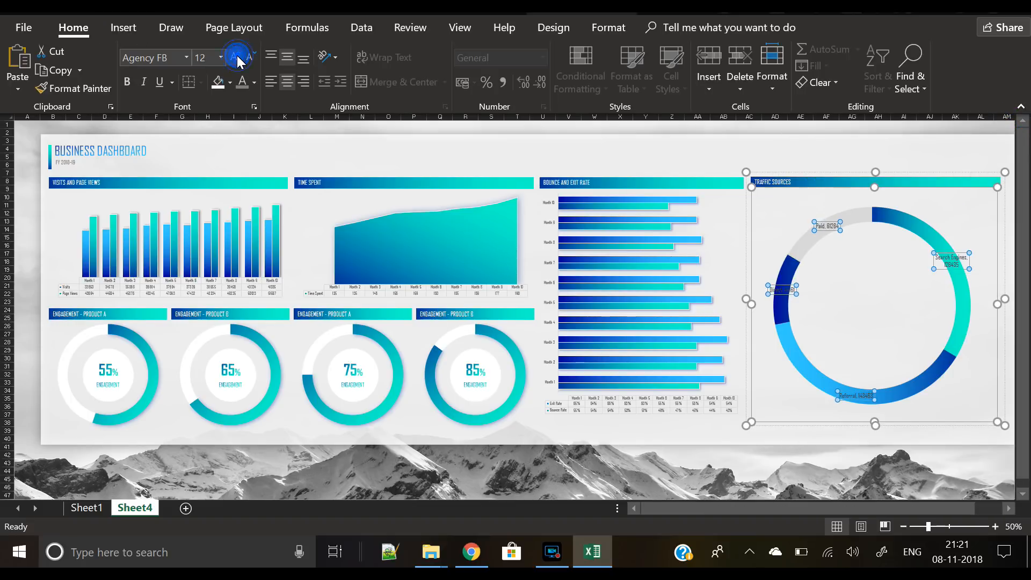
Step: Try a font size of 20 and bold formatting on the Traffic Sources data labels
left_click(237, 58)
left_click(237, 58)
left_click(237, 58)
left_click(237, 58)
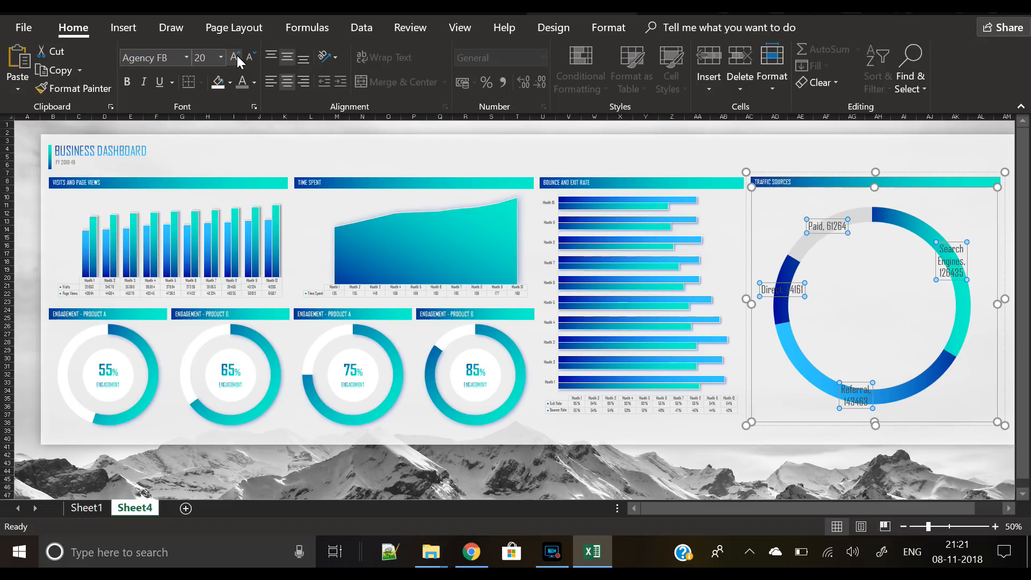
left_click(252, 57)
left_click(252, 57)
left_click(253, 56)
left_click(252, 56)
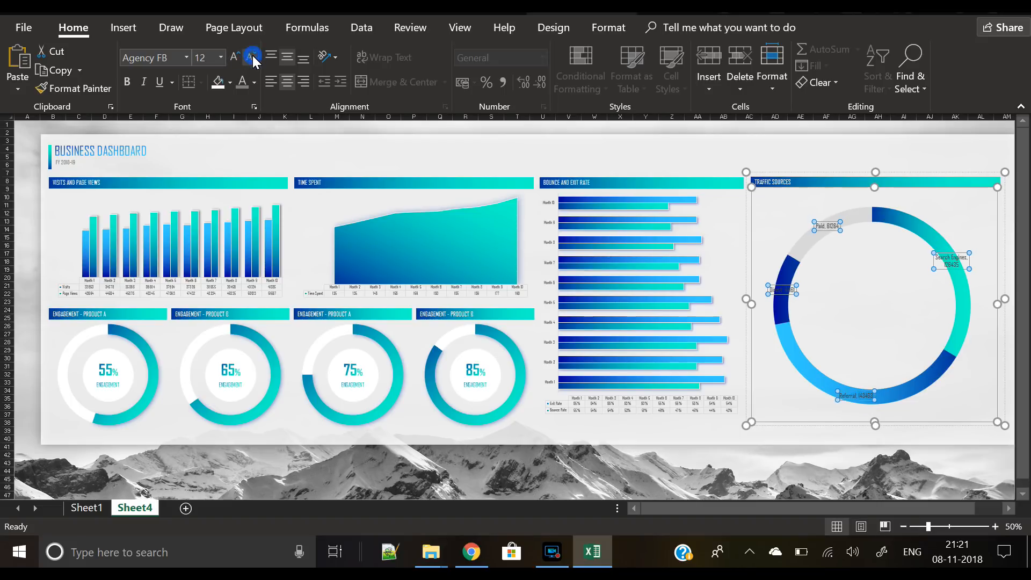
key("ctrl+b")
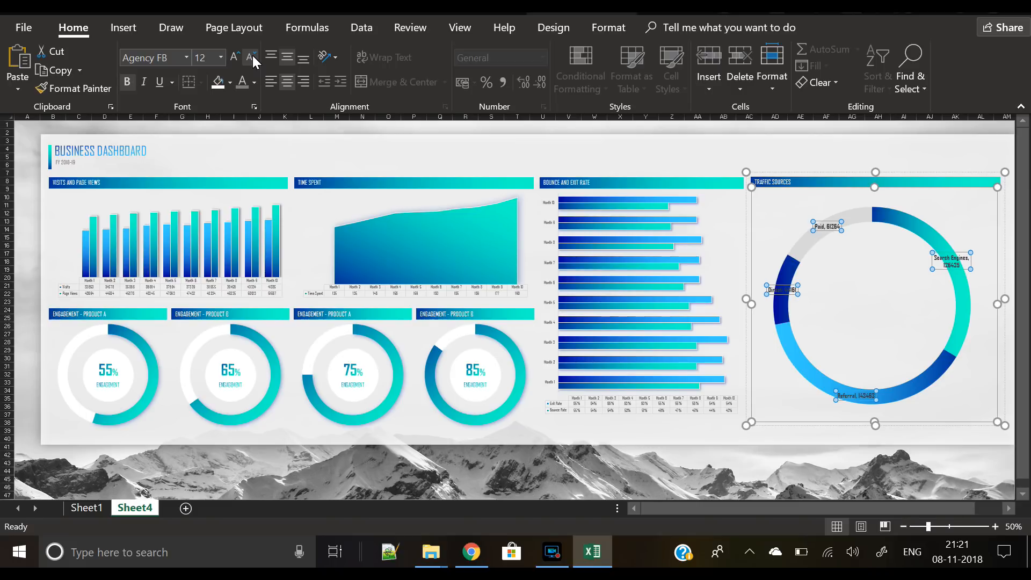
key("ctrl+b")
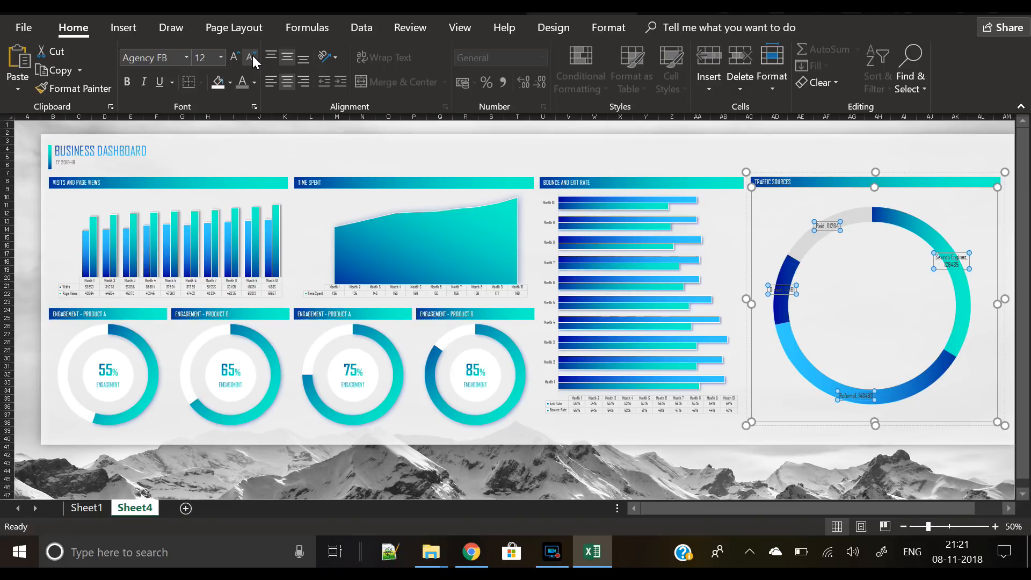
Step: Move the Search Engines data label outside the upper-right part of the Traffic Sources ring
left_click(985, 370)
left_click(951, 261)
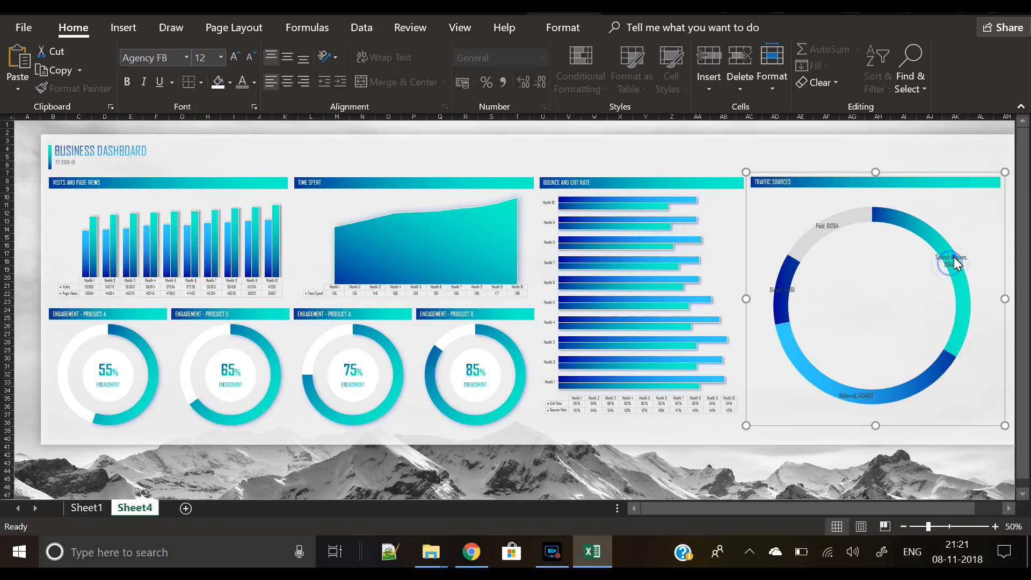
left_click(951, 258)
left_click(952, 256)
left_click(952, 255)
left_click_drag(952, 254, 965, 226)
Step: Move the Paid, Direct and Referral data labels outside the Traffic Sources ring beside their slices
left_click(822, 223)
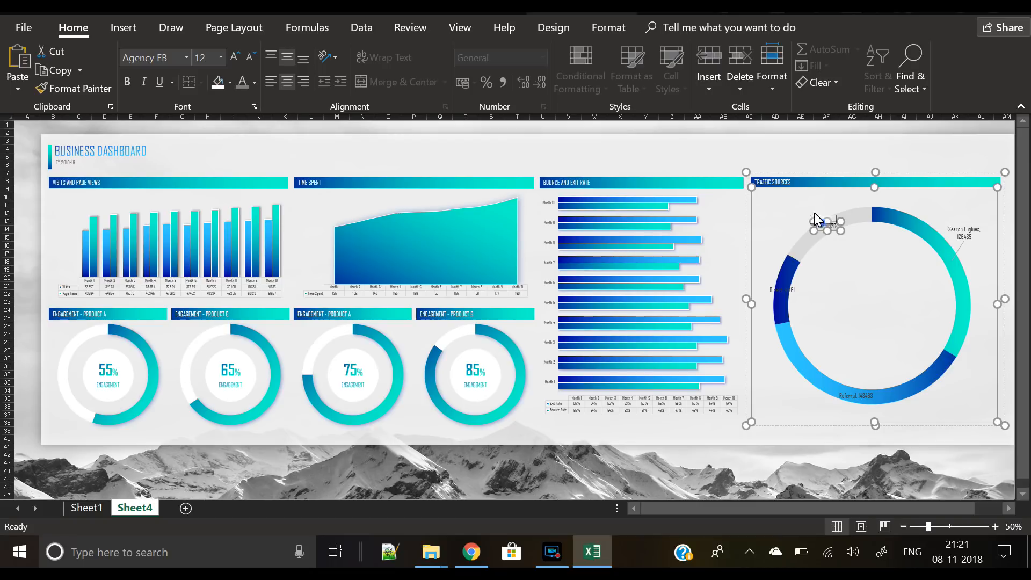
left_click_drag(809, 210, 809, 212)
left_click(779, 289)
left_click_drag(781, 292, 766, 259)
left_click(855, 397)
mouse_move(825, 403)
left_mouse_down()
mouse_move(799, 409)
mouse_move(809, 407)
left_mouse_up()
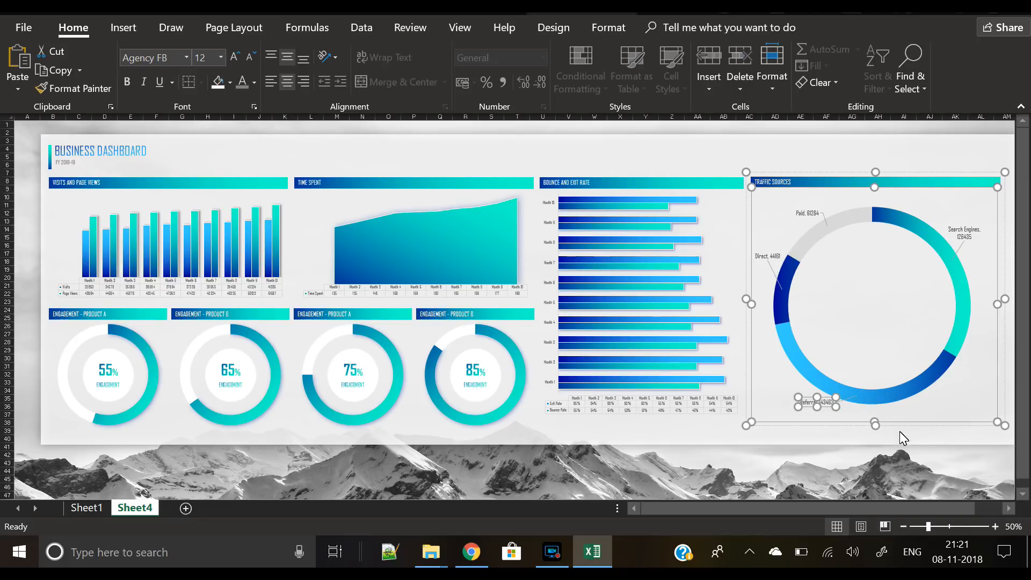
left_click(955, 449)
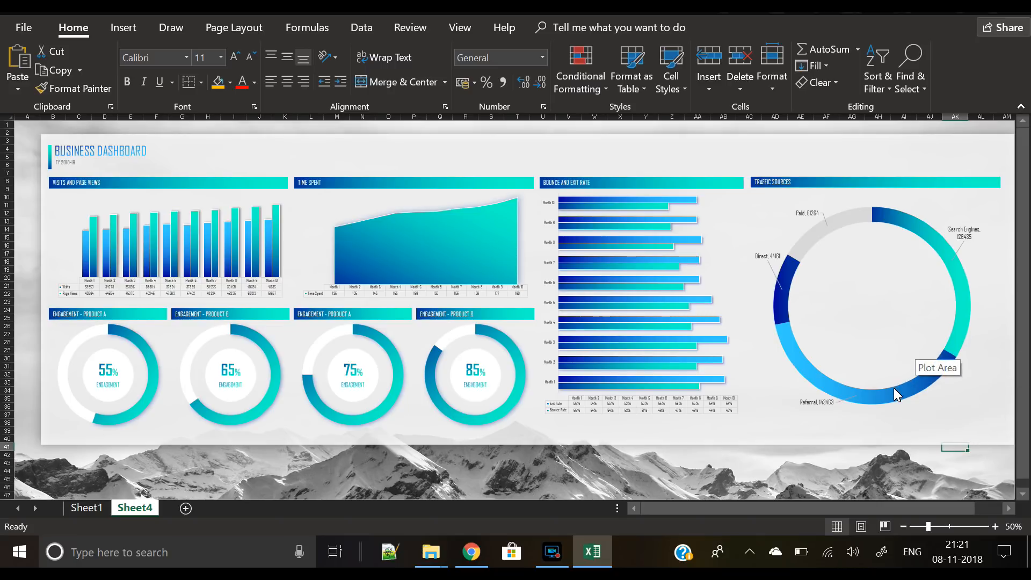
Step: Copy the white centre circle, percentage and caption of the 65% engagement doughnut into the Traffic Sources doughnut
mouse_move(893, 392)
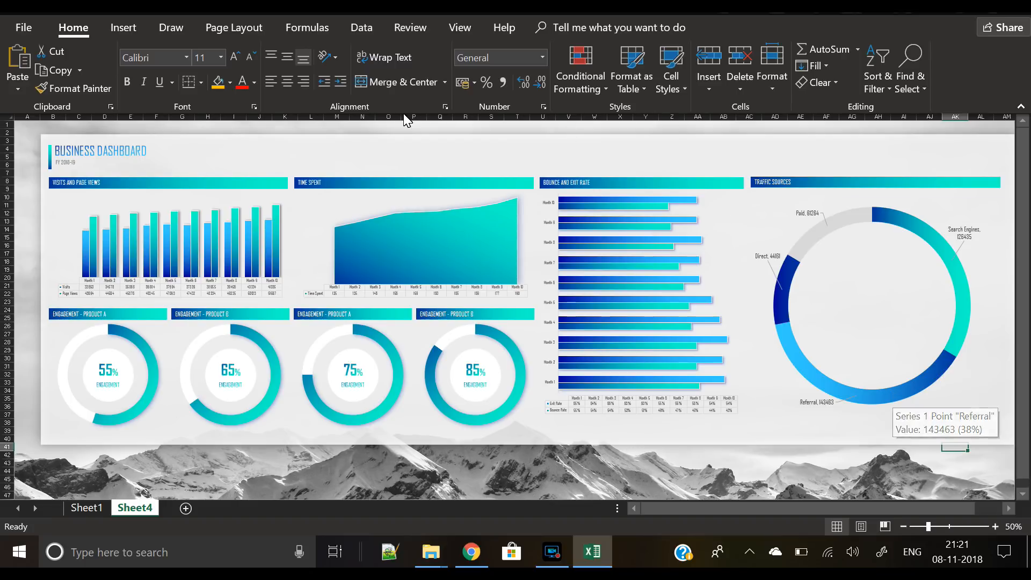
left_click(214, 382)
left_click(225, 366)
left_click(222, 353)
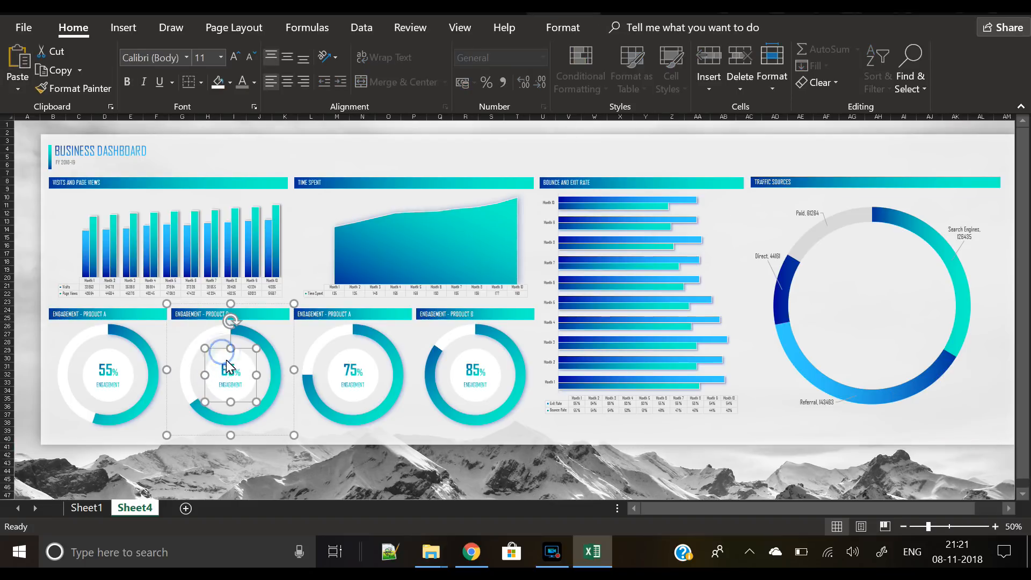
left_click(231, 372, "shift")
left_click(231, 388, "shift")
left_click_drag(232, 394, 854, 265)
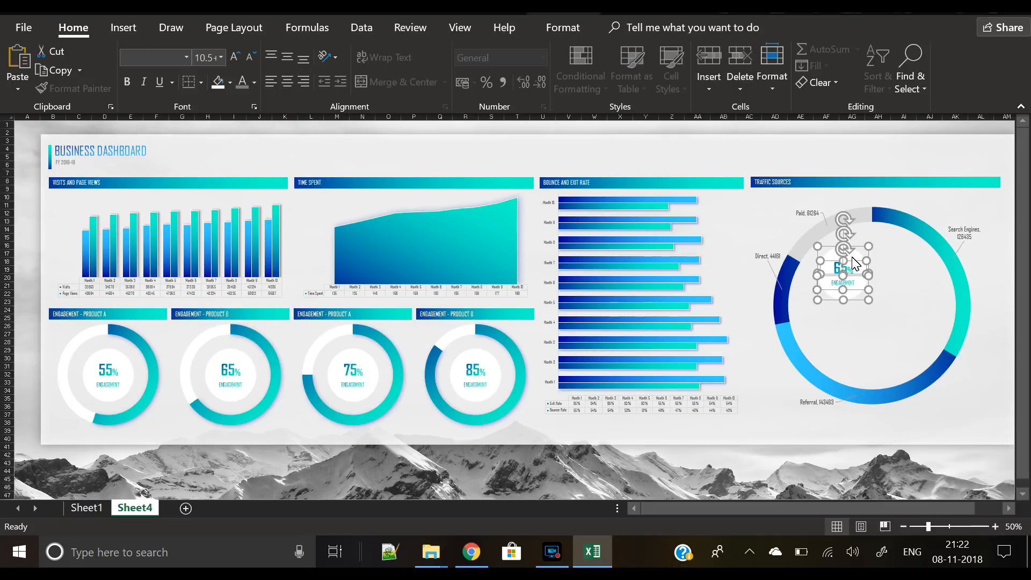
Step: Group the copied circle, percentage and caption, then enlarge and centre the group inside the Traffic Sources ring
right_click(854, 264)
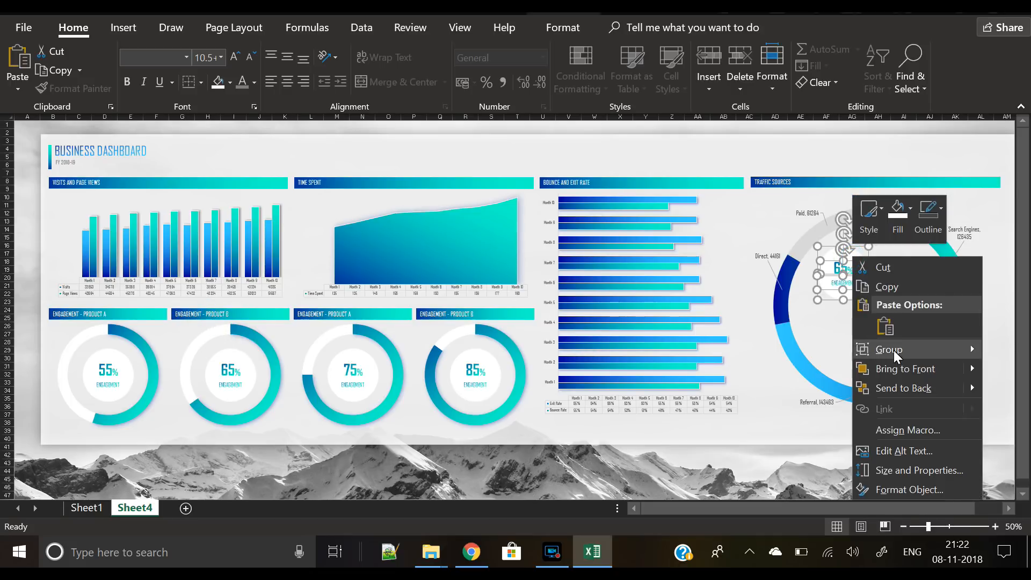
mouse_move(894, 350)
left_click(841, 354)
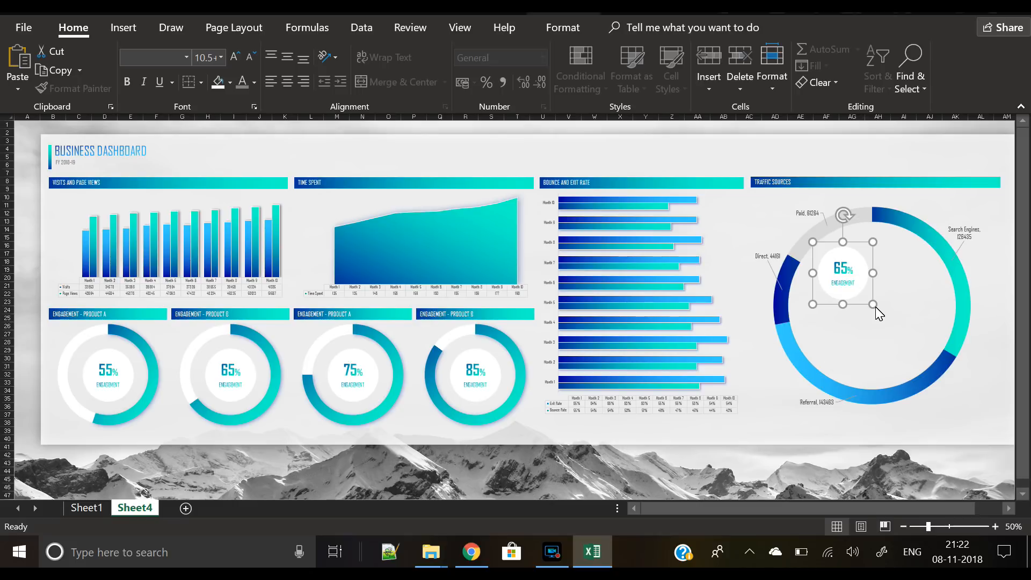
left_click_drag(875, 306, 923, 368)
left_click(897, 358)
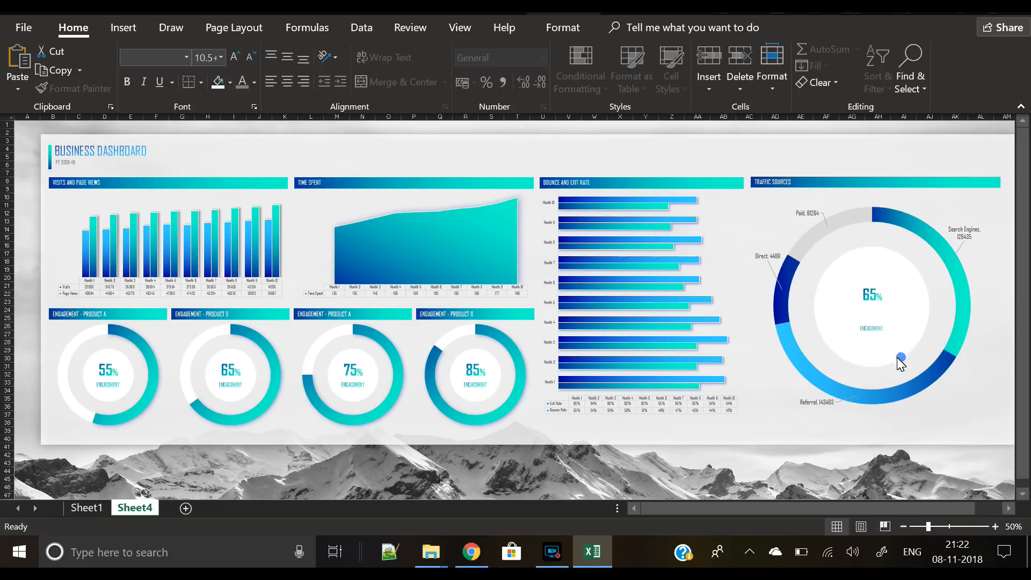
left_click_drag(896, 357, 898, 355)
left_click_drag(898, 357, 900, 364)
key("Right")
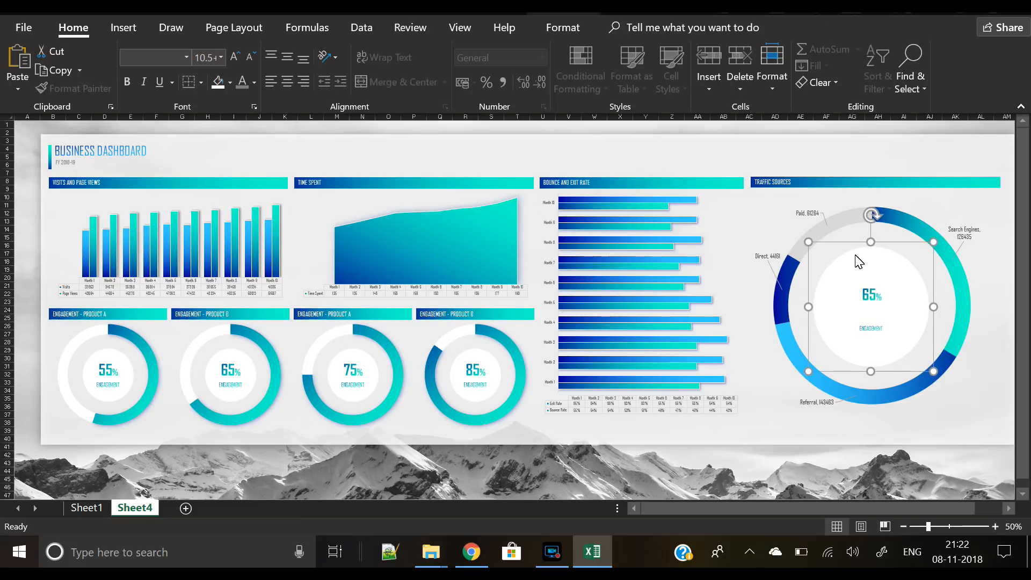
Step: Set the white circle's width to 7.9 cm in the Traffic Sources centre and nudge it slightly left
left_click(879, 273, "shift")
left_click(563, 28)
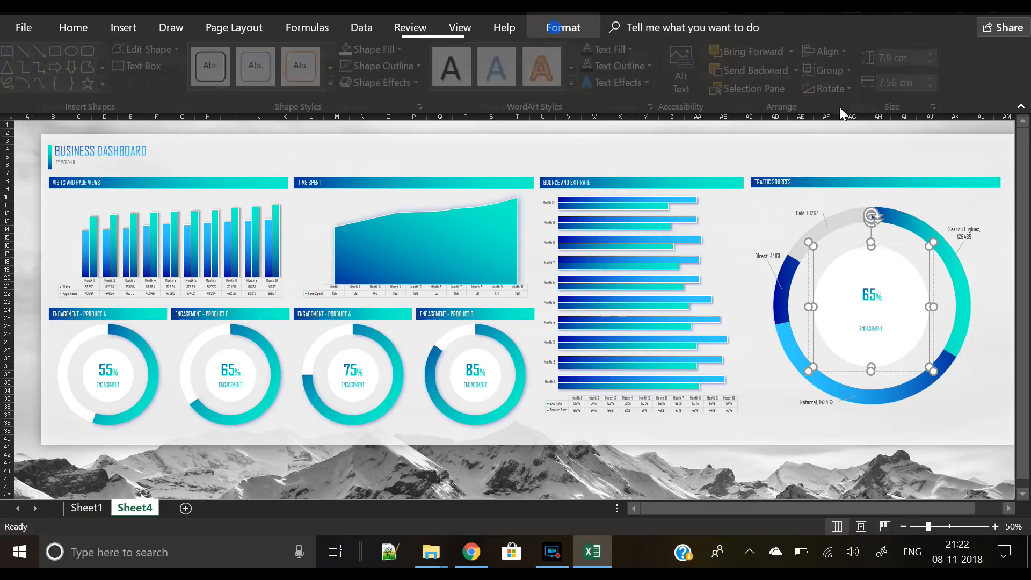
left_click(935, 79)
left_click(935, 79)
left_click(936, 78)
left_click(936, 78)
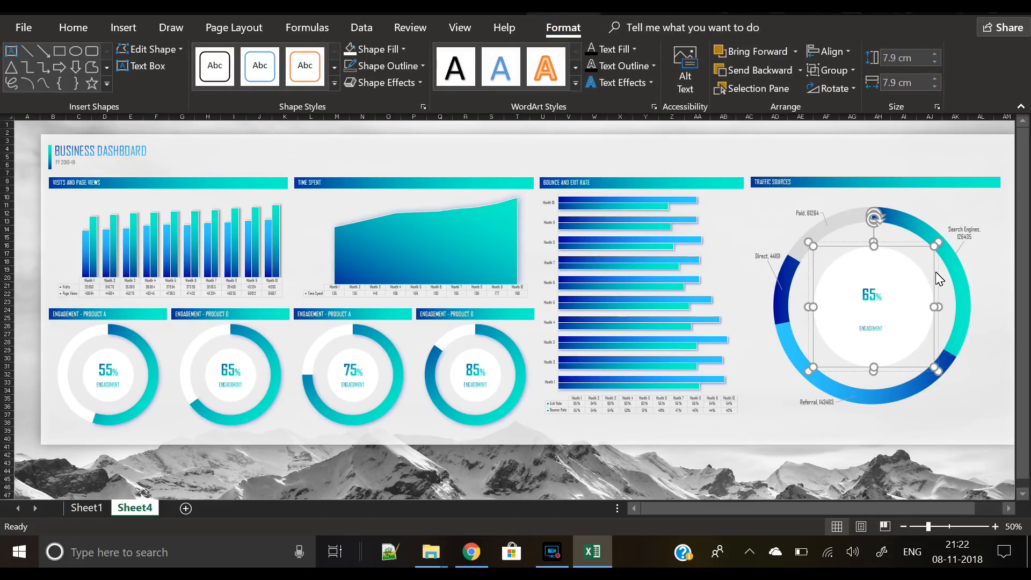
key("Left")
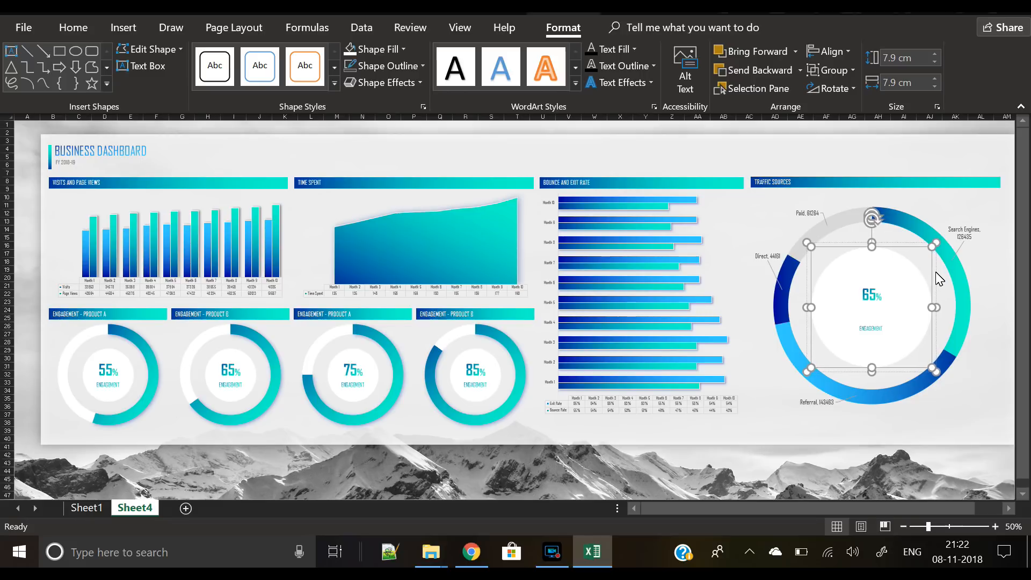
Step: Enlarge the percentage text in the Traffic Sources centre and change its number to 38, shifting it slightly down
left_click(880, 297)
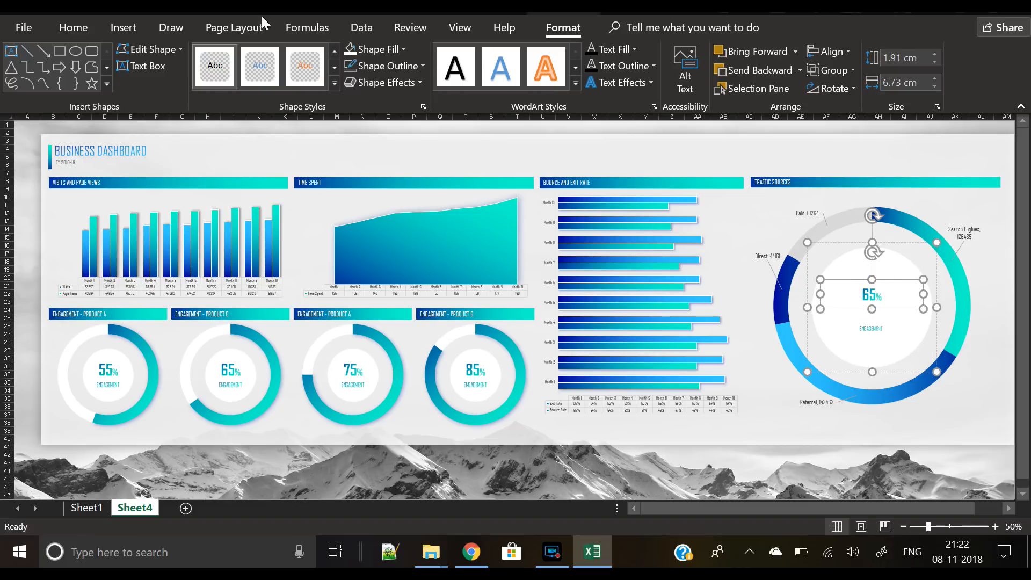
left_click(69, 27)
left_click(237, 57)
left_click(237, 57)
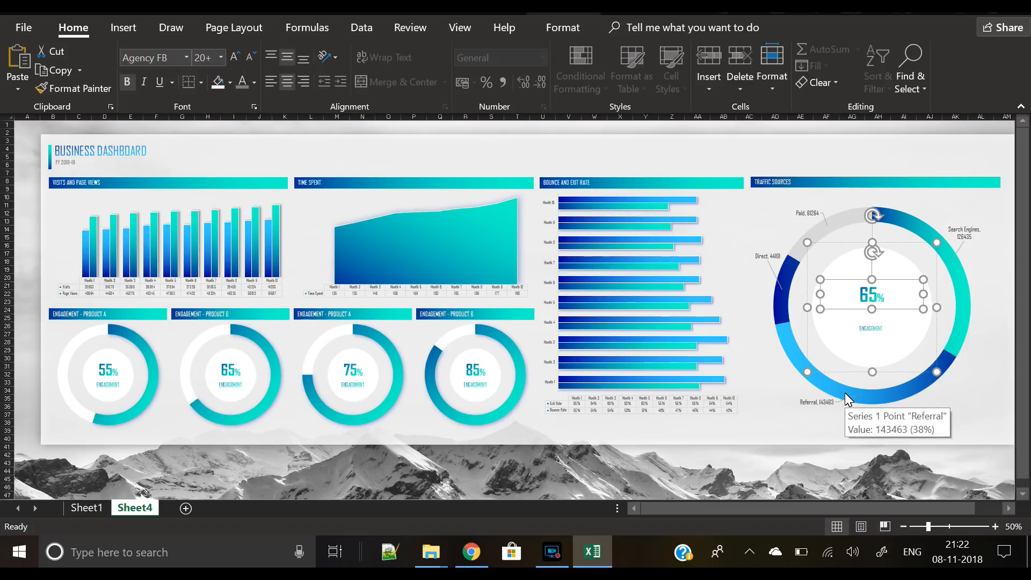
left_click_drag(862, 295, 876, 295)
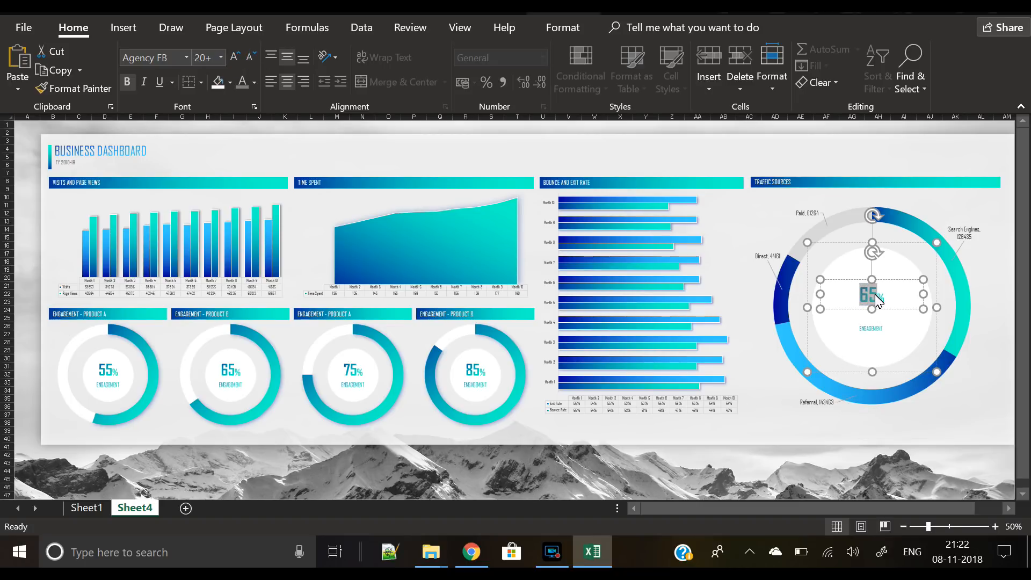
type("38")
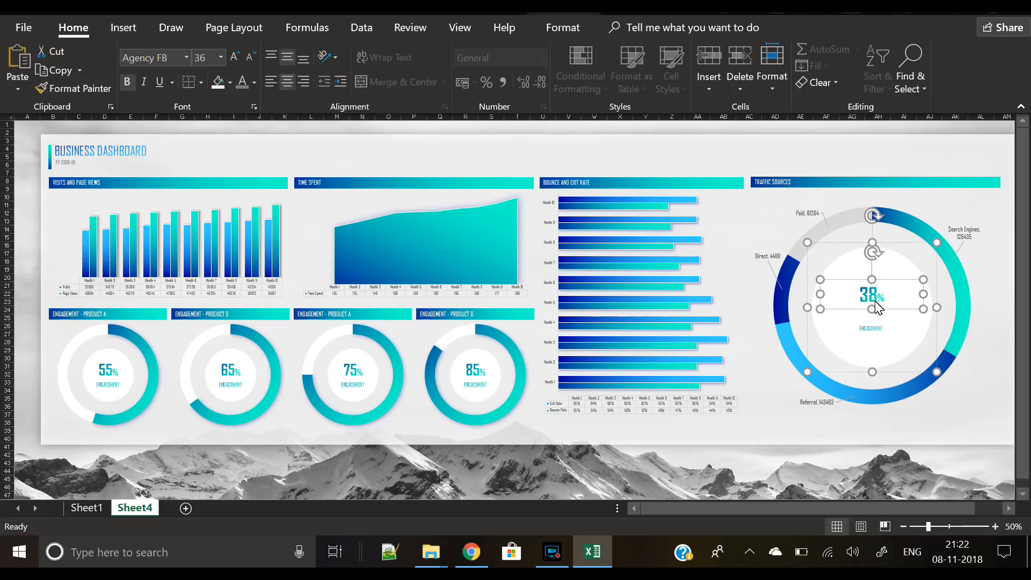
left_click_drag(874, 310, 877, 312)
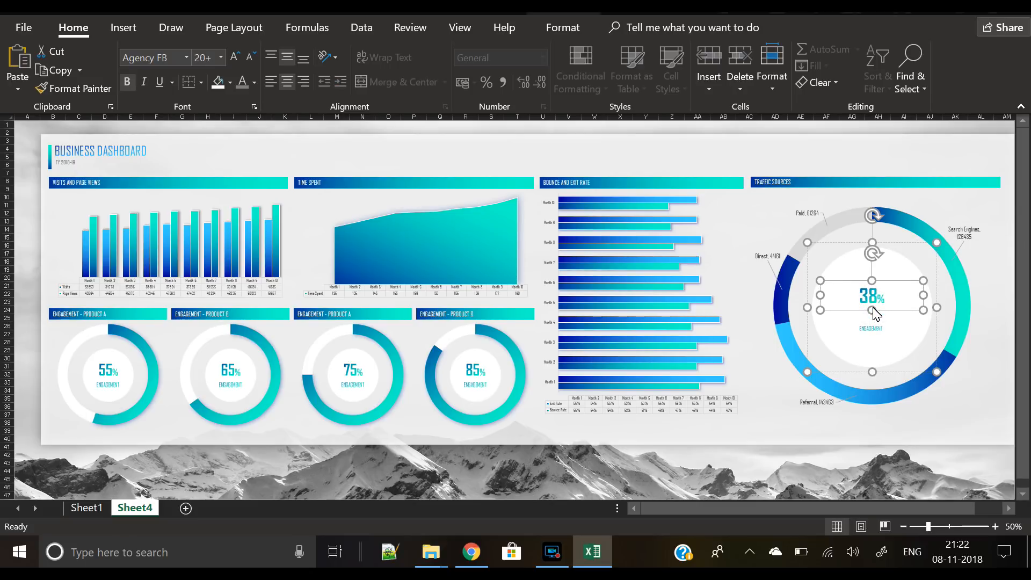
Step: Nudge the caption under the 38% figure slightly up and to the right
left_click(876, 328)
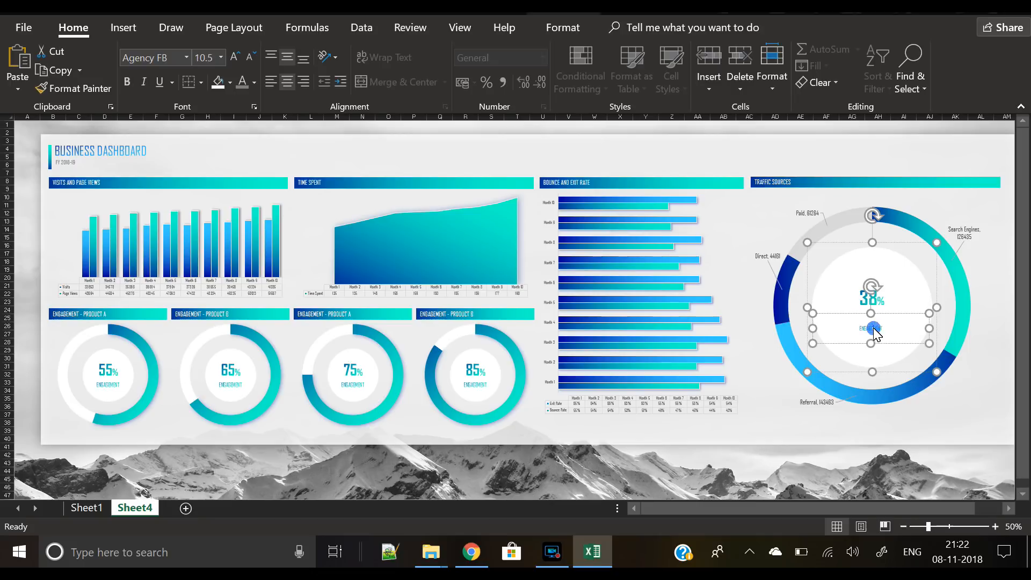
left_click(872, 313)
key("Up")
key("Up")
key("Up")
key("Up")
key("Up")
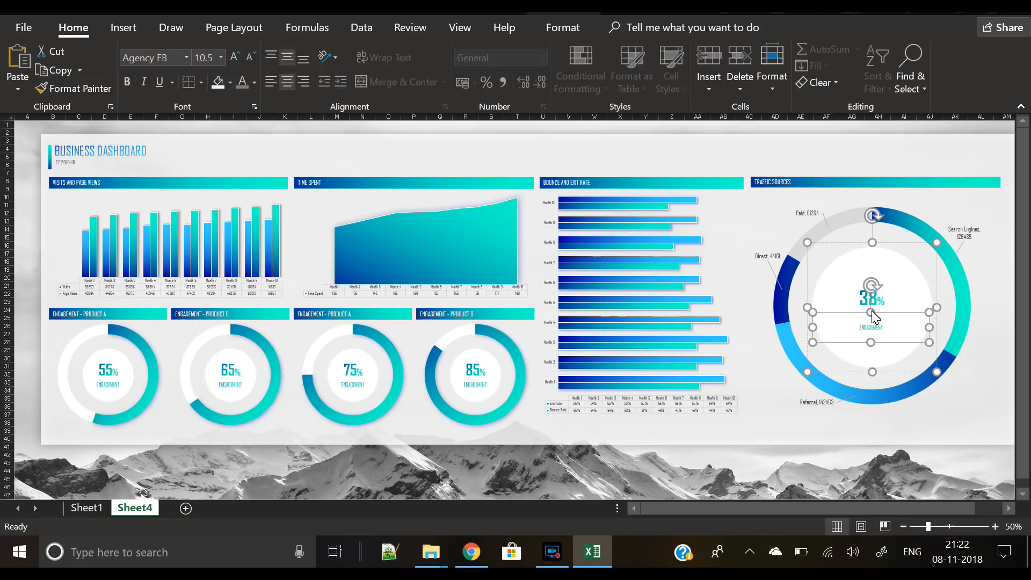
key("Up")
key("Up")
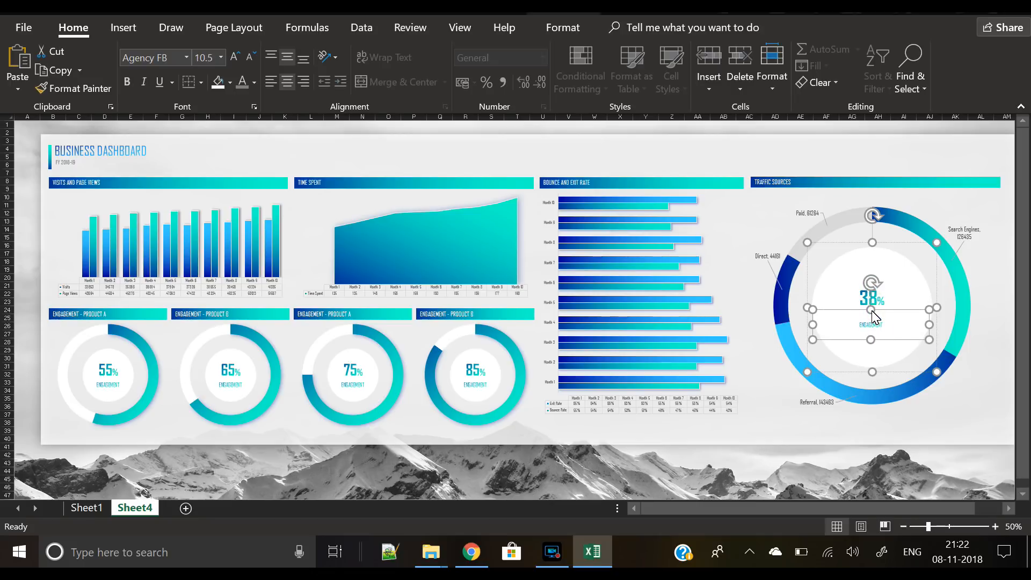
key("Right")
key("Right")
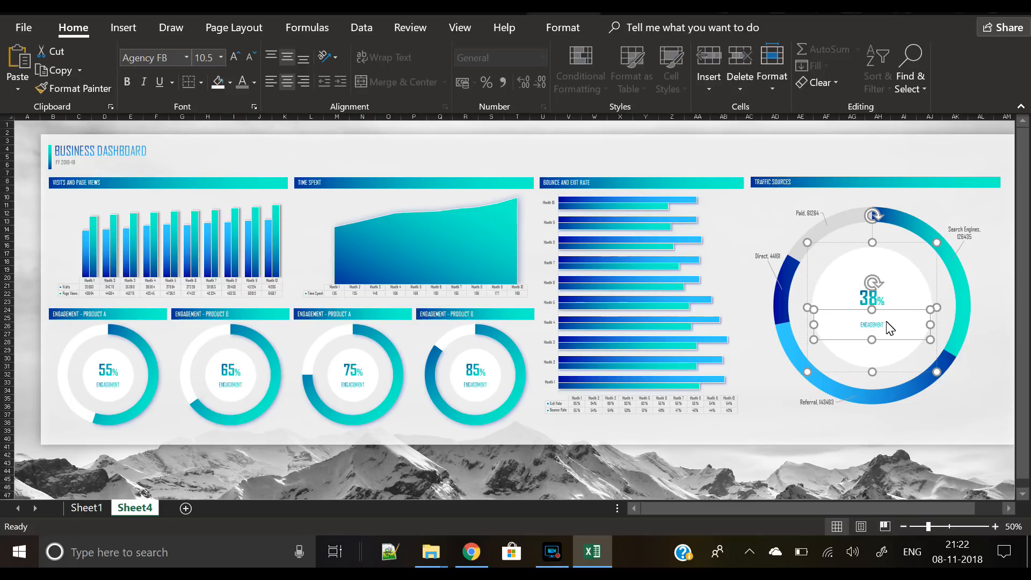
Step: Replace the caption under the 38% figure with "REFERRAL TRAFFIC" at font size 12
double_click(886, 325)
key("Delete")
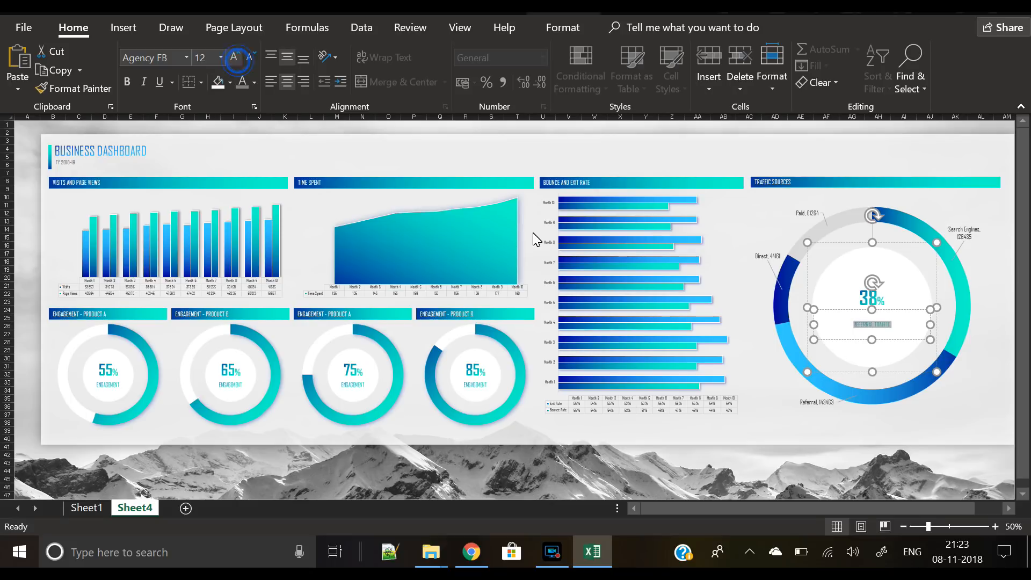
left_click(967, 482)
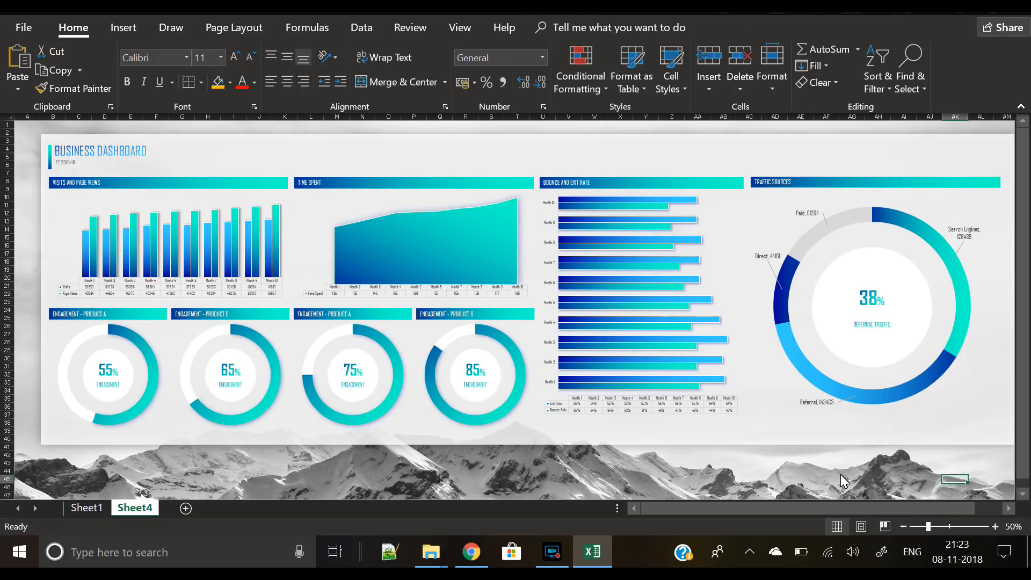